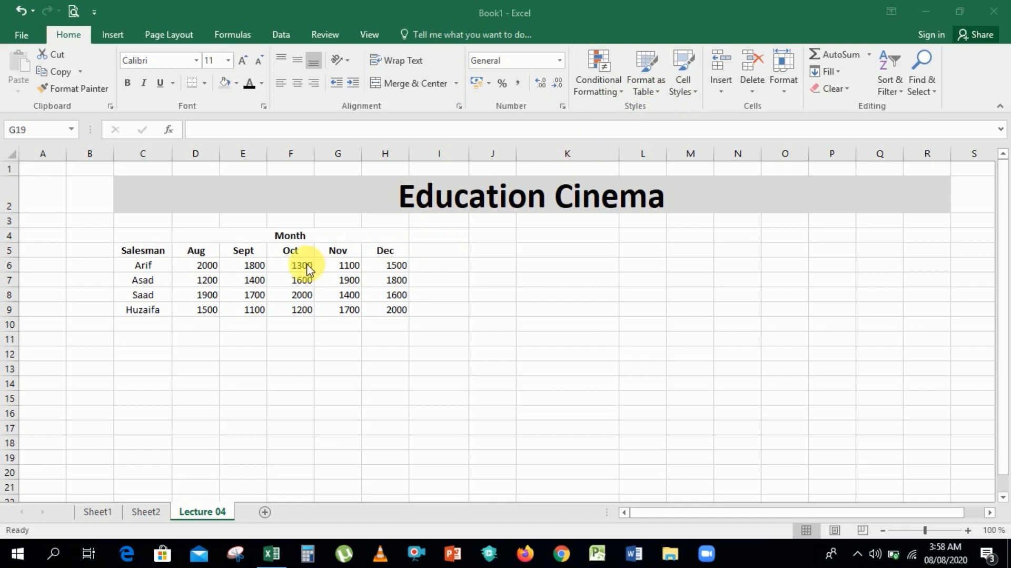
pyautogui.click(290, 280)
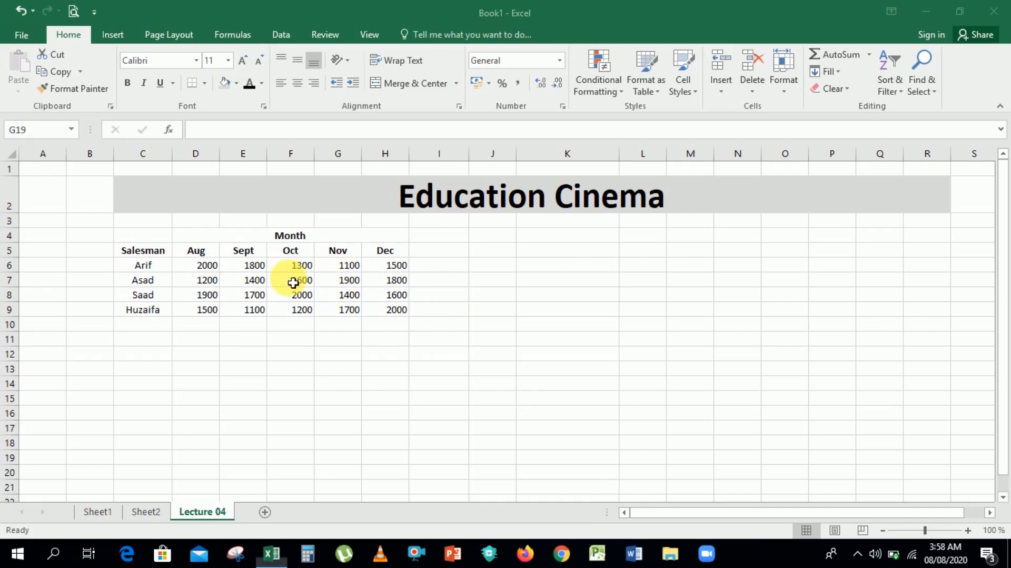
pyautogui.click(293, 283)
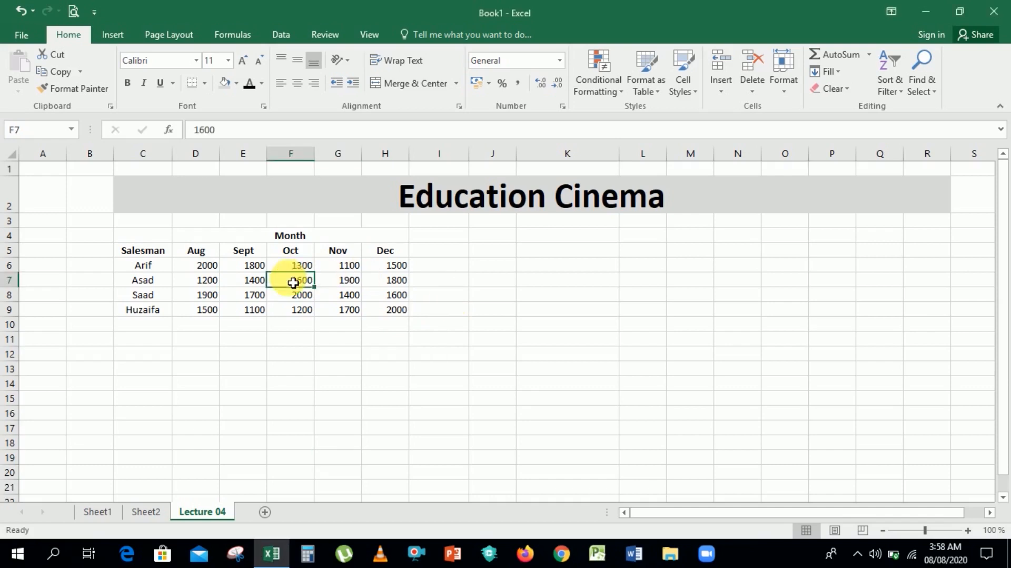
pyautogui.click(530, 299)
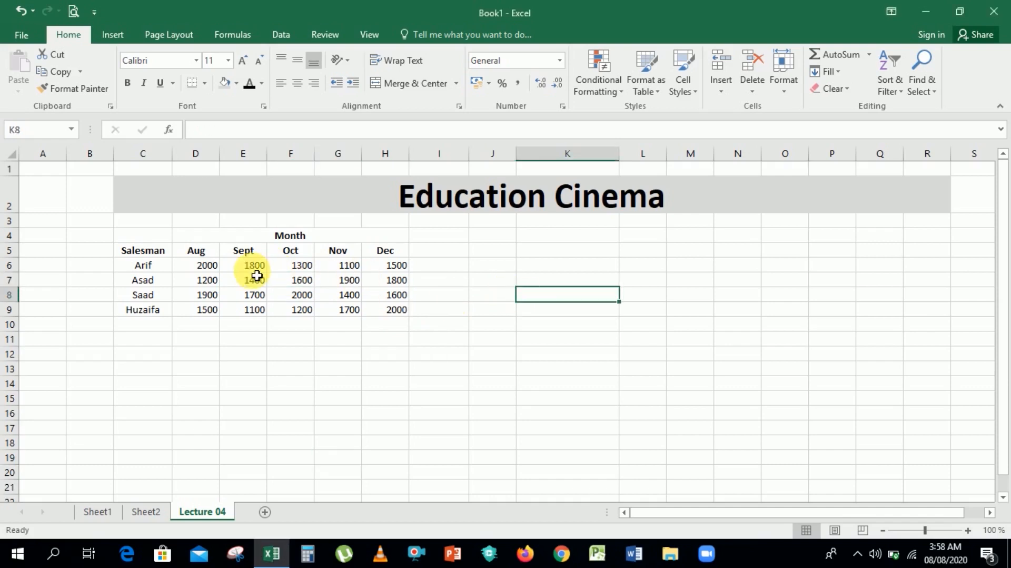
pyautogui.click(256, 267)
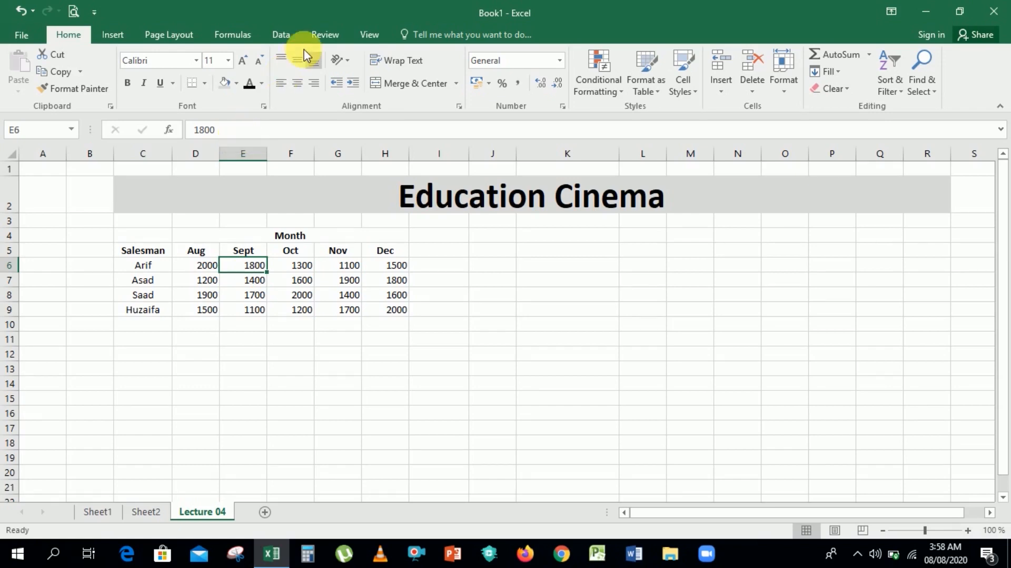
pyautogui.click(339, 322)
pyautogui.click(287, 280)
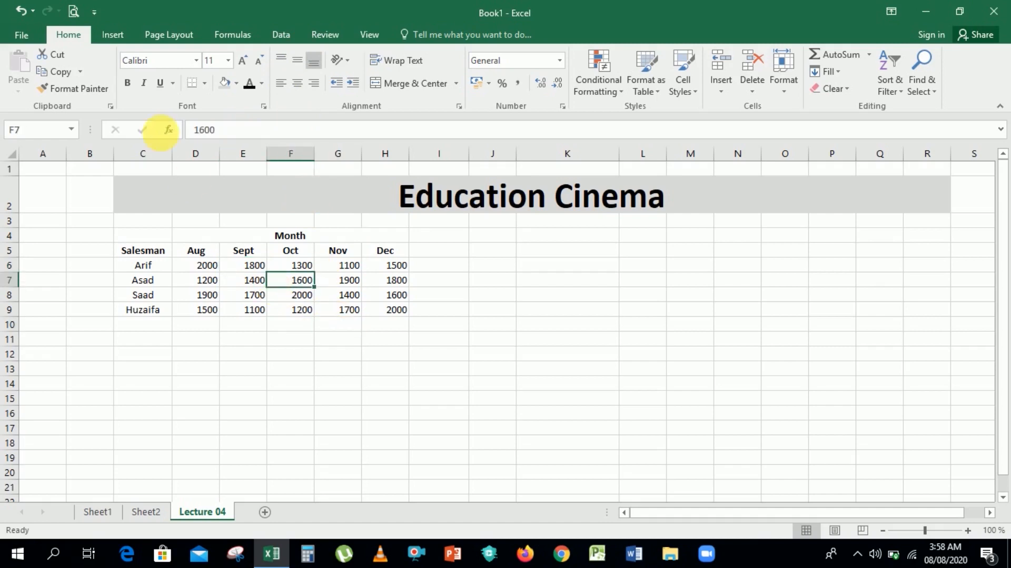
pyautogui.click(115, 36)
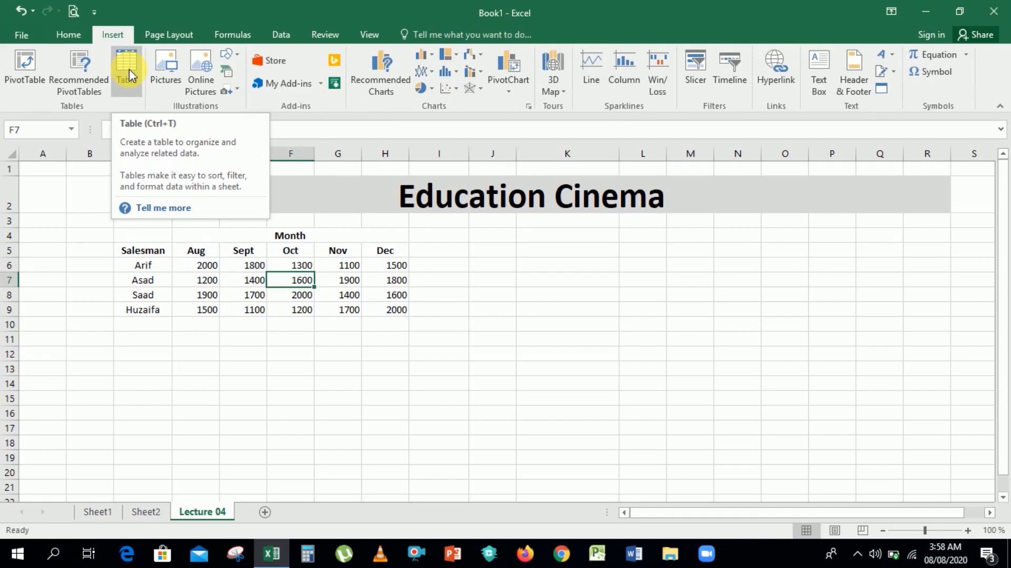
# Enter the note "Ctrl + T" in cell J6 beside the sales data
pyautogui.click(485, 265)
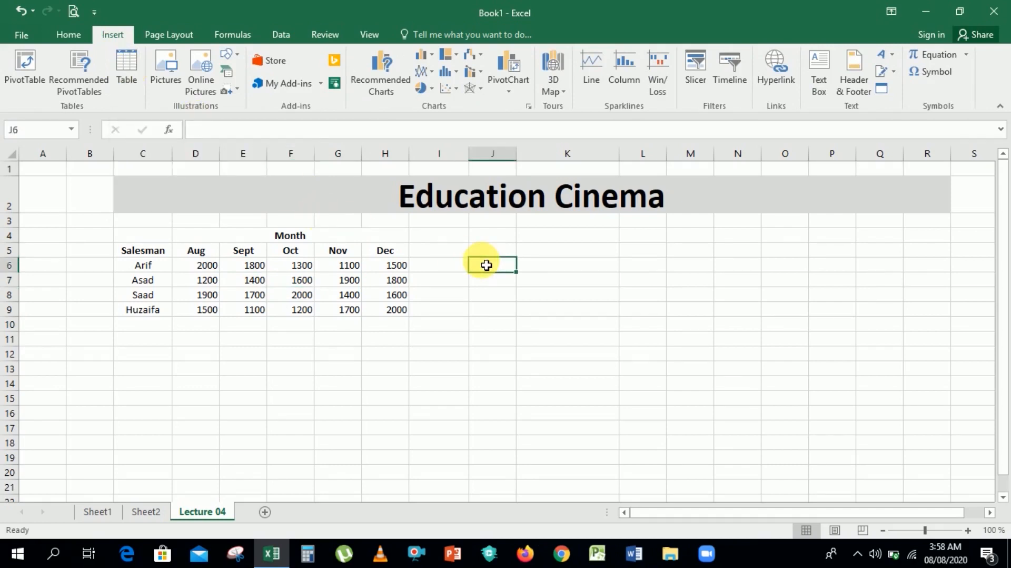
pyautogui.write('Ctrl')
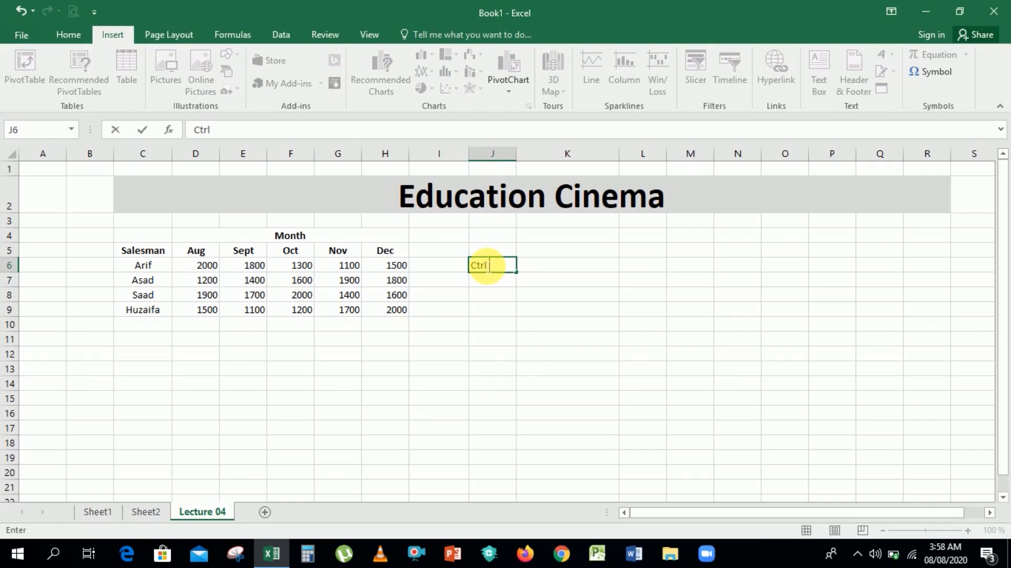
pyautogui.write(' + T')
pyautogui.press('Return')
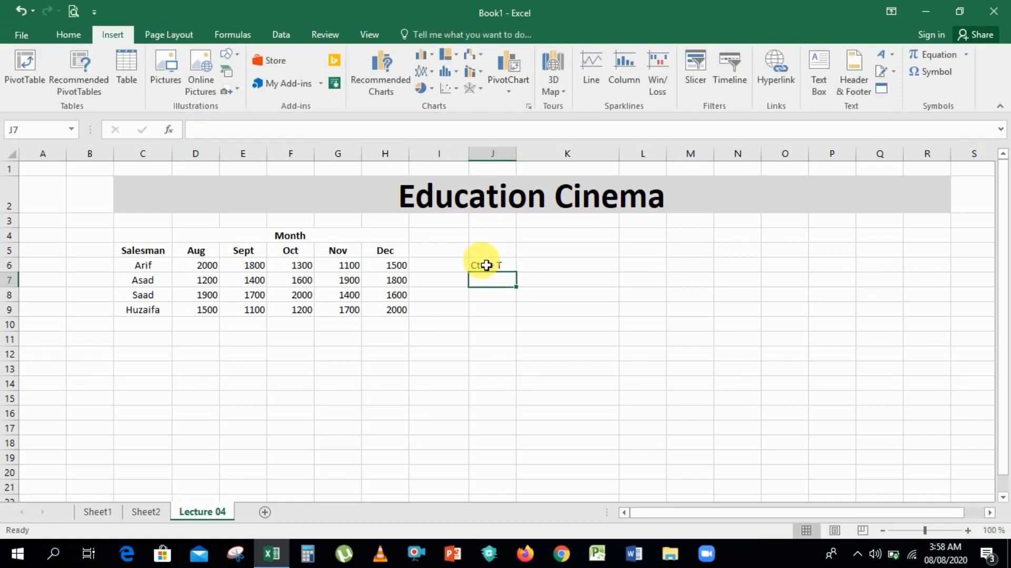
pyautogui.press('Left')
pyautogui.press('Up')
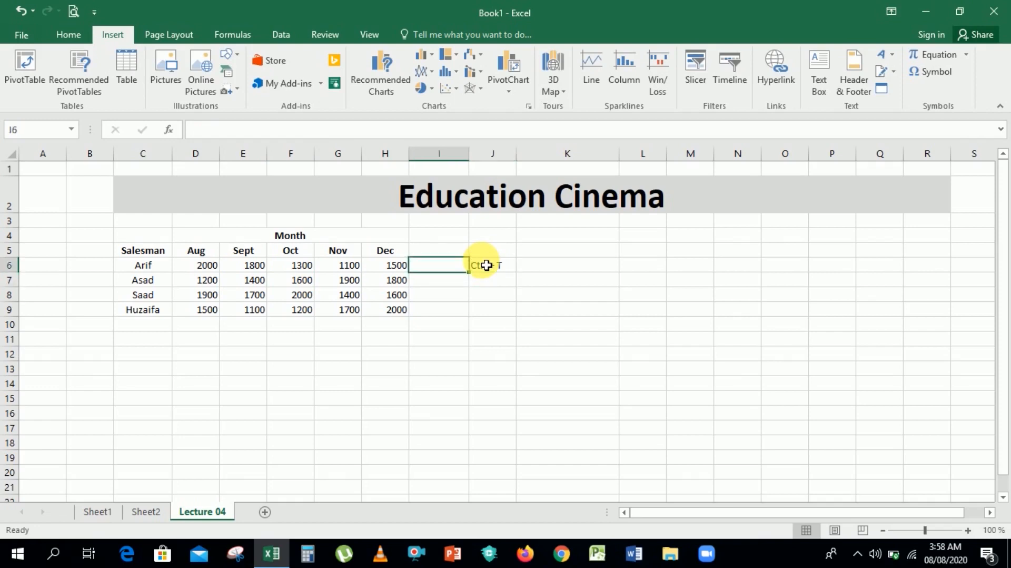
pyautogui.press('Right')
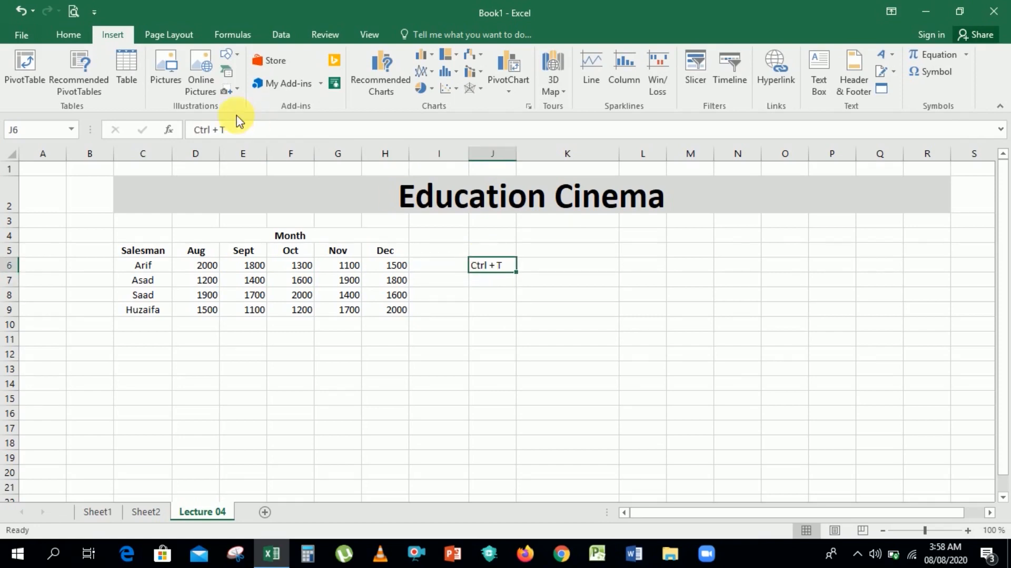
# Format the shortcut note in J6 with green text and a yellow fill
pyautogui.click(74, 32)
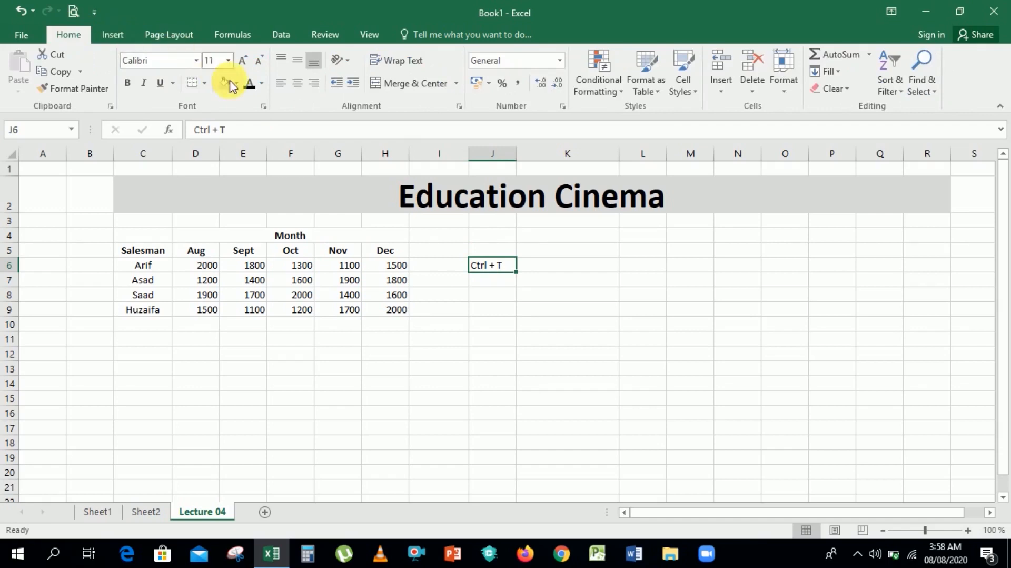
pyautogui.click(261, 84)
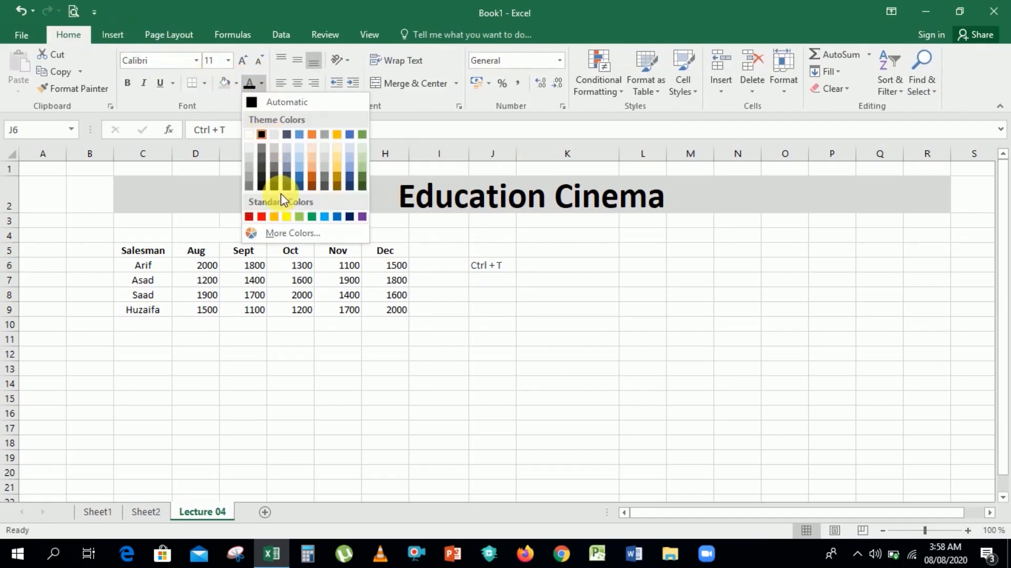
pyautogui.click(313, 216)
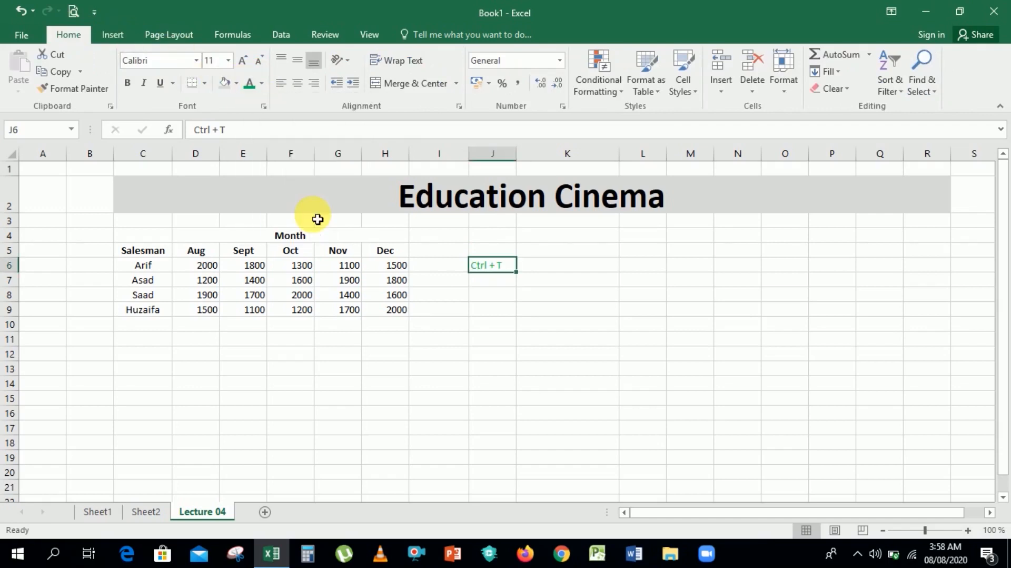
pyautogui.click(236, 84)
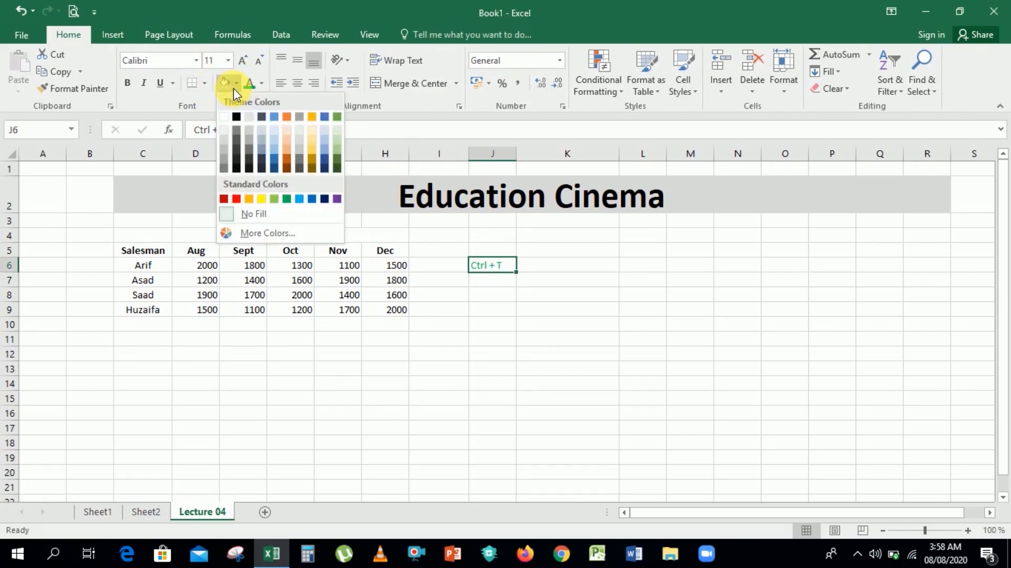
pyautogui.click(261, 200)
pyautogui.click(452, 368)
pyautogui.click(345, 301)
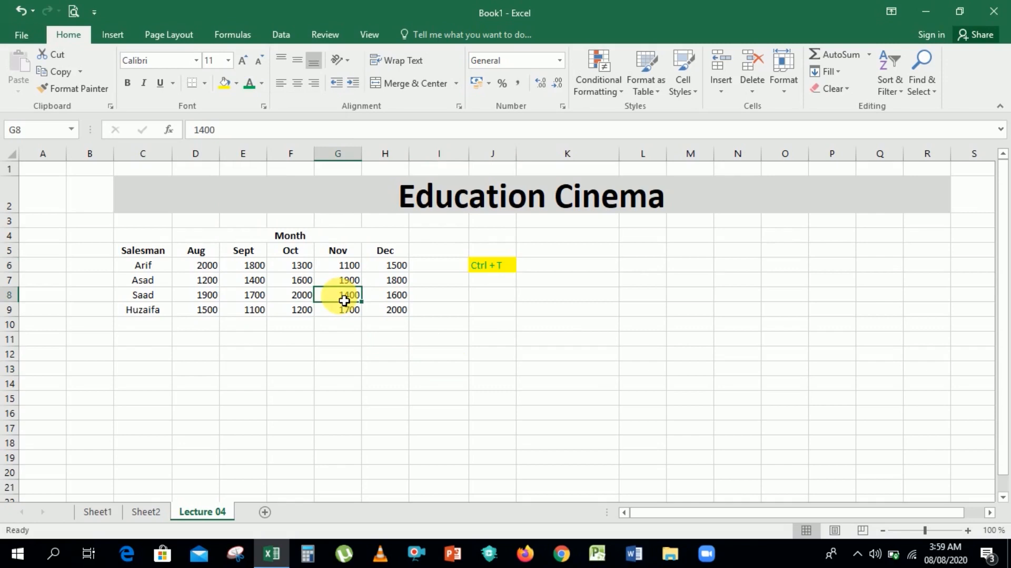
pyautogui.hotkey('ctrl', 't')
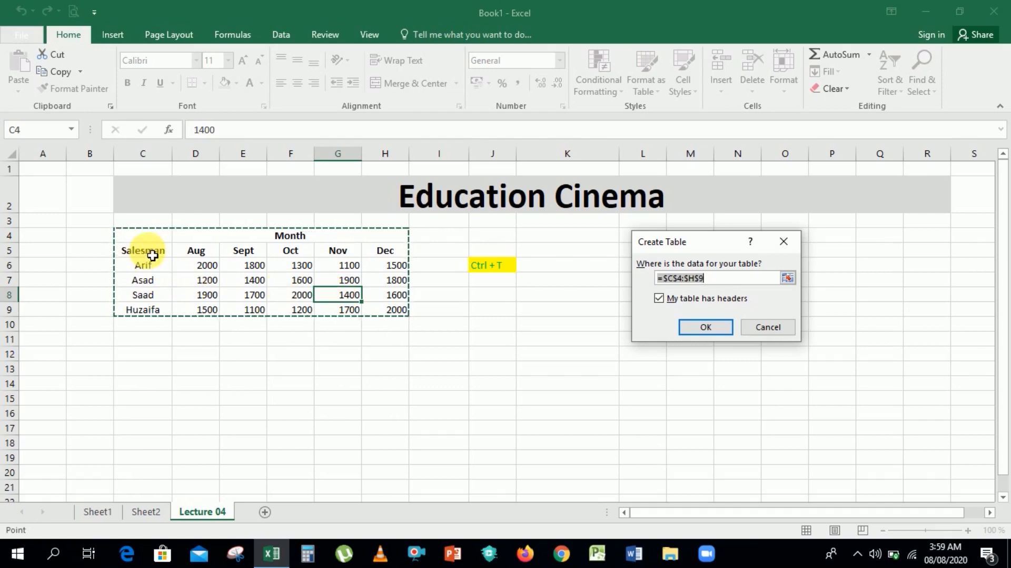
pyautogui.moveTo(152, 247); pyautogui.dragTo(172, 293)
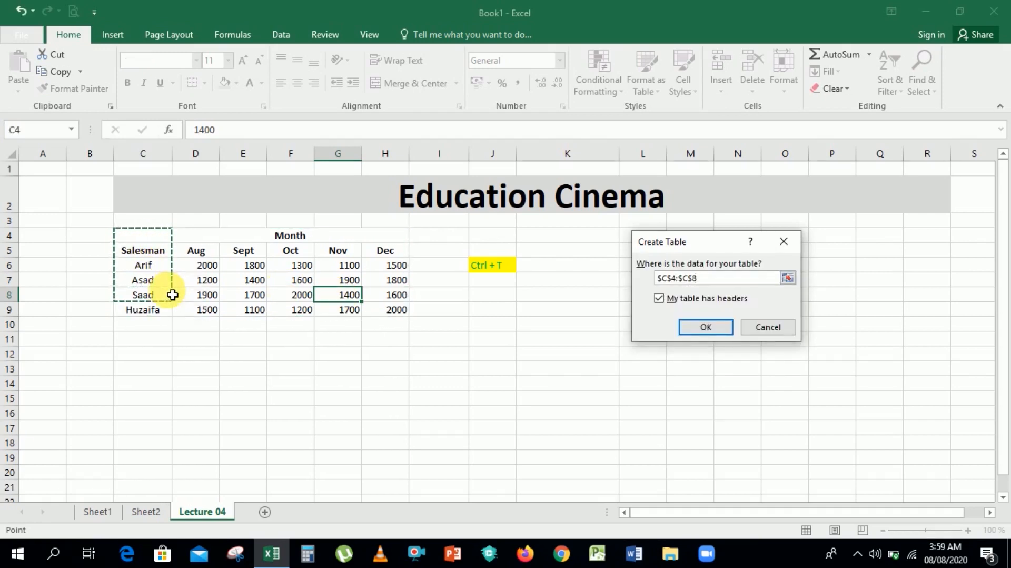
pyautogui.moveTo(147, 237); pyautogui.dragTo(358, 316)
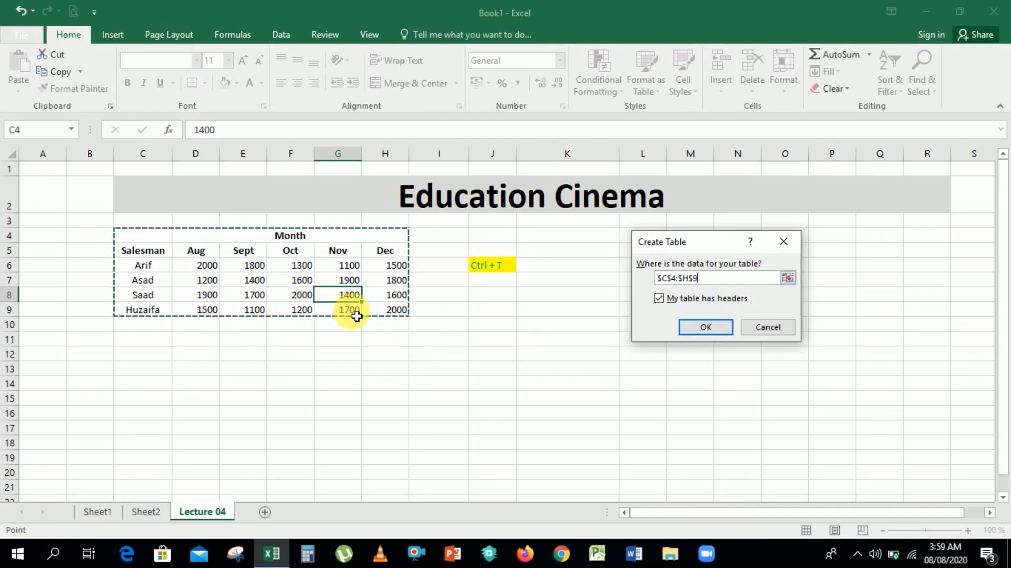
pyautogui.click(345, 351)
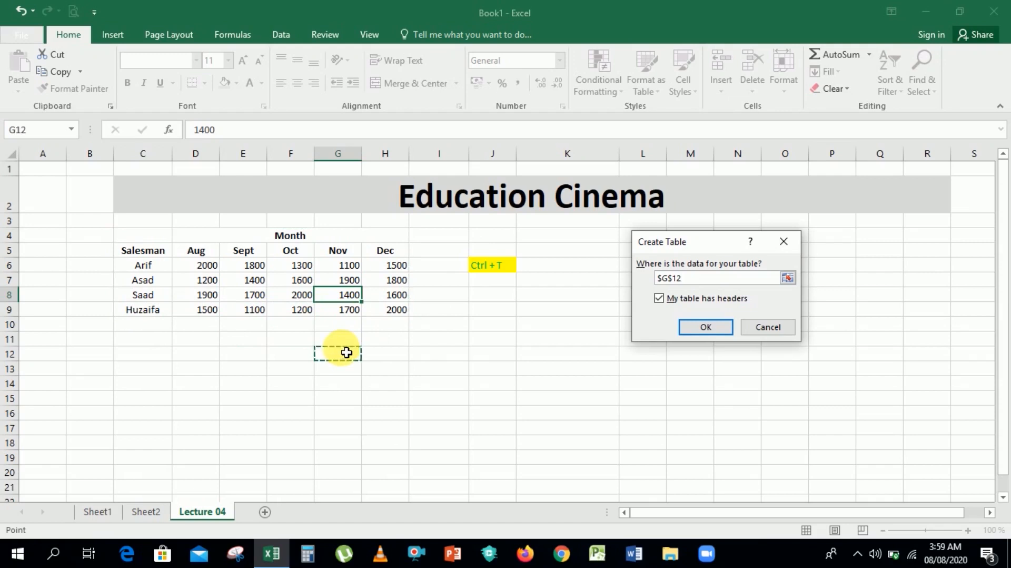
pyautogui.click(773, 328)
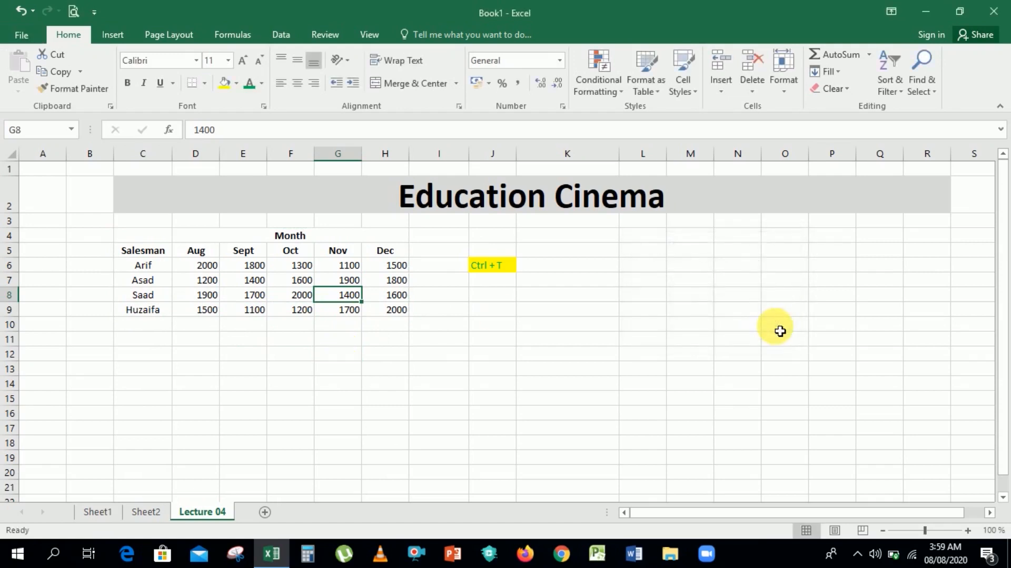
# Start Format as Table on the salesman data with a blue banded style from the Medium group
pyautogui.click(481, 314)
pyautogui.click(352, 285)
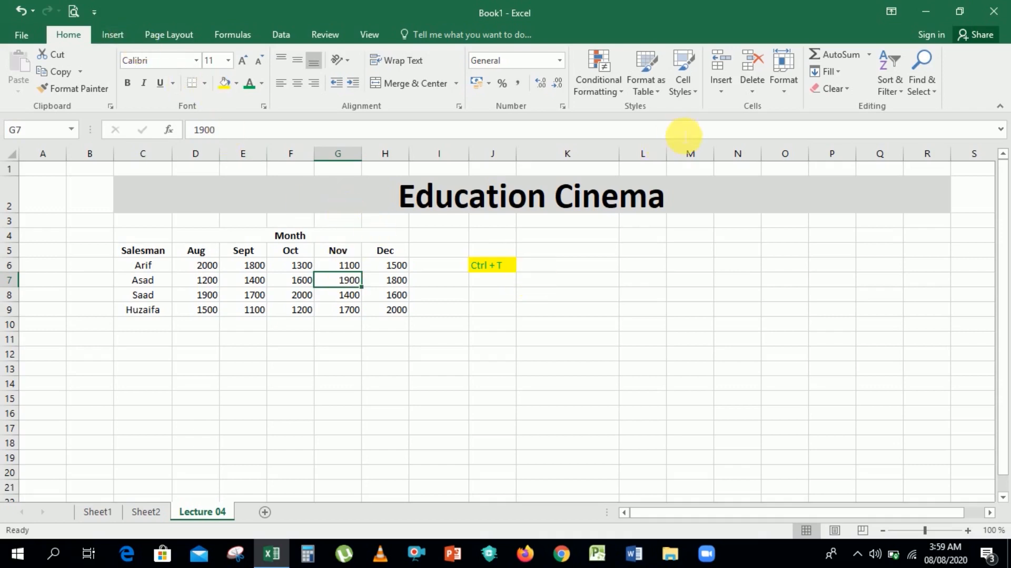
pyautogui.click(647, 85)
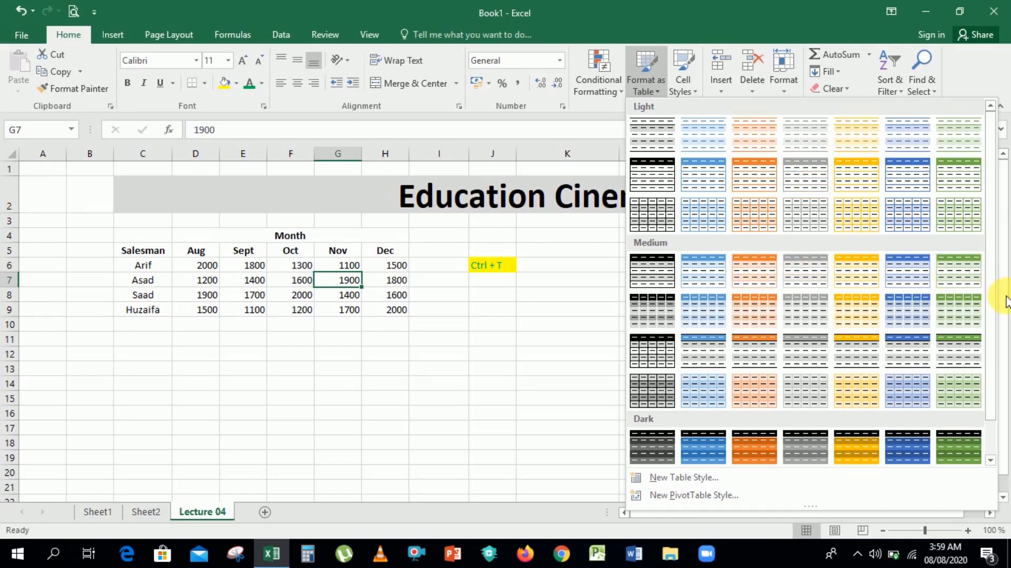
pyautogui.moveTo(1004, 293)
pyautogui.mouseDown()
pyautogui.moveTo(1007, 337)
pyautogui.moveTo(1008, 311)
pyautogui.mouseUp()
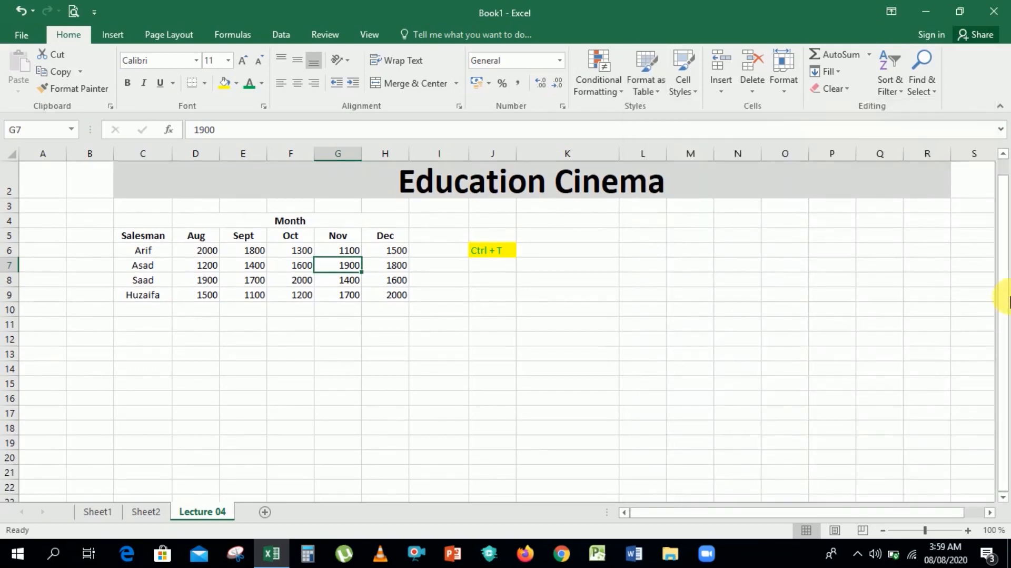
pyautogui.click(649, 91)
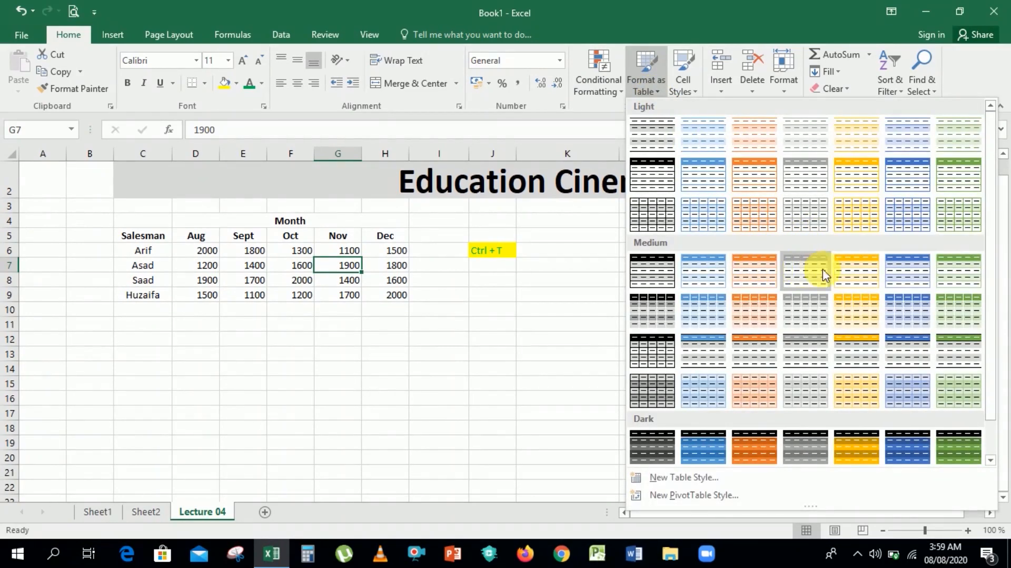
pyautogui.click(731, 315)
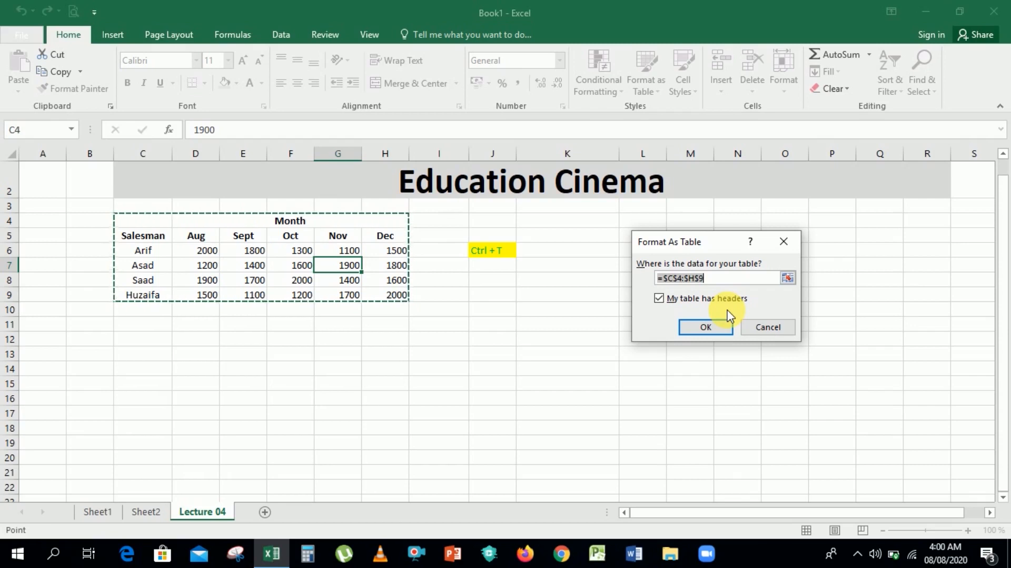
# Set the table range to $C$5:$H$9, excluding the Month row, keep the headers option, and create the table
pyautogui.click(307, 230)
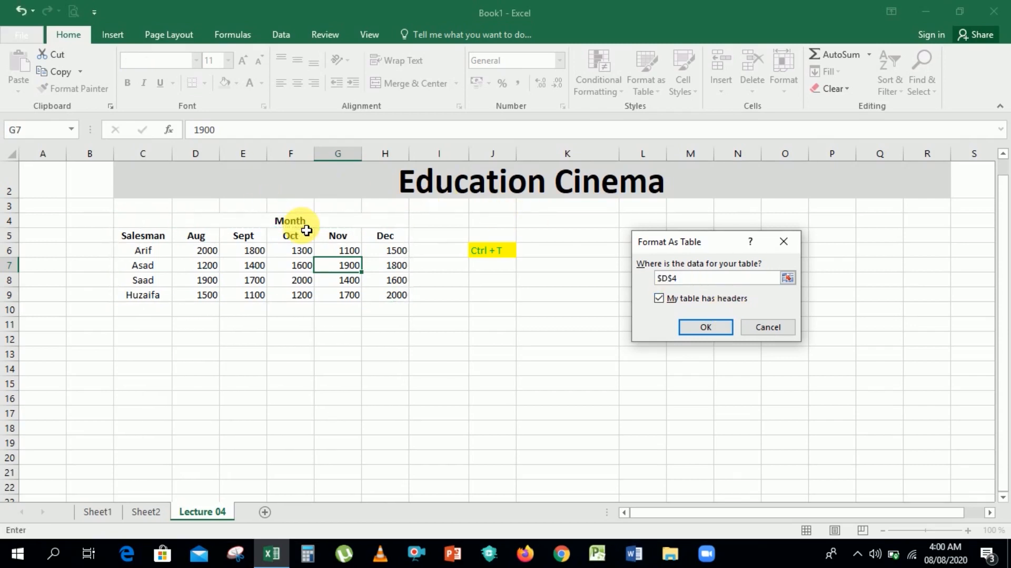
pyautogui.click(299, 230)
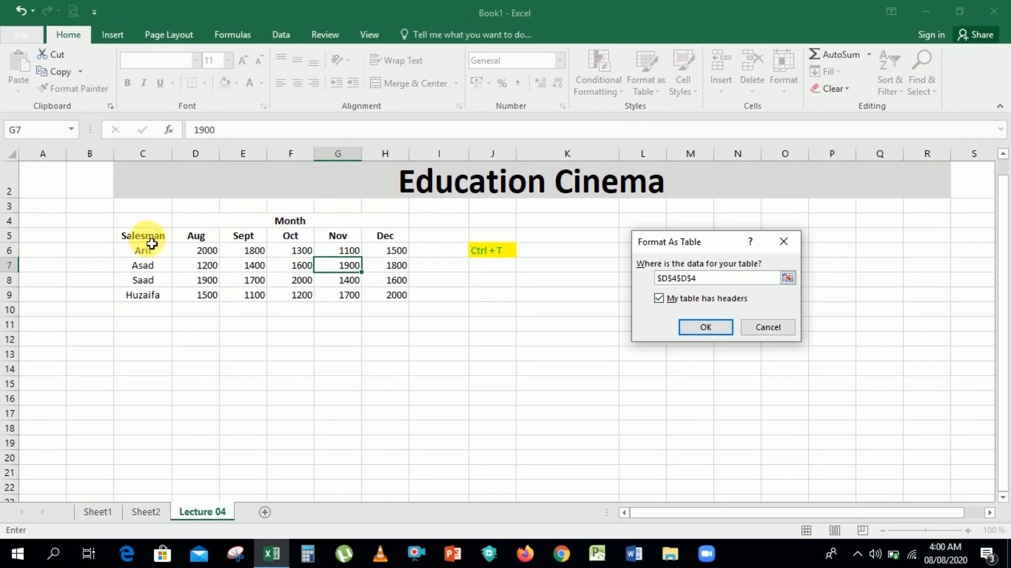
pyautogui.moveTo(151, 243); pyautogui.dragTo(377, 302)
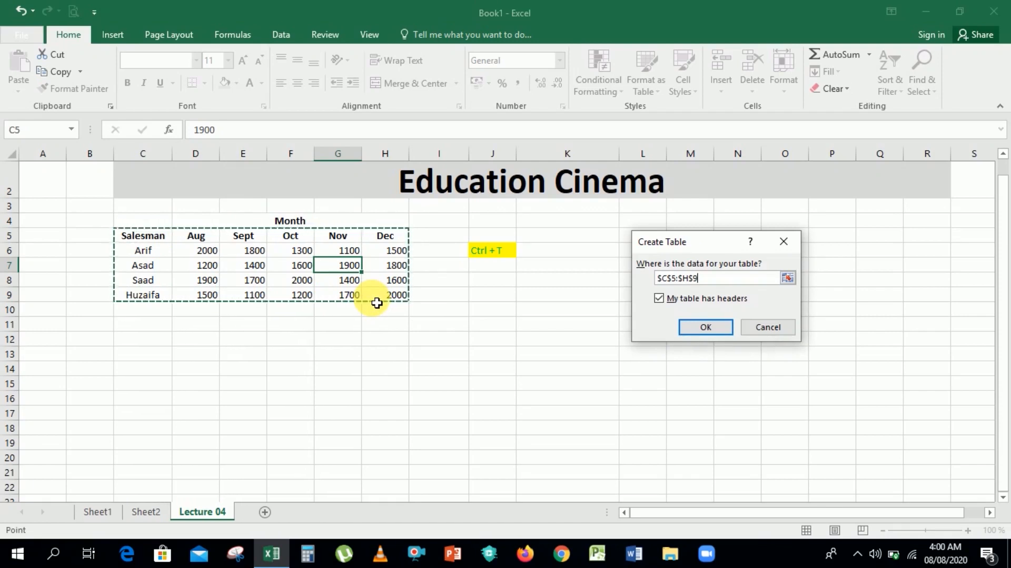
pyautogui.click(710, 328)
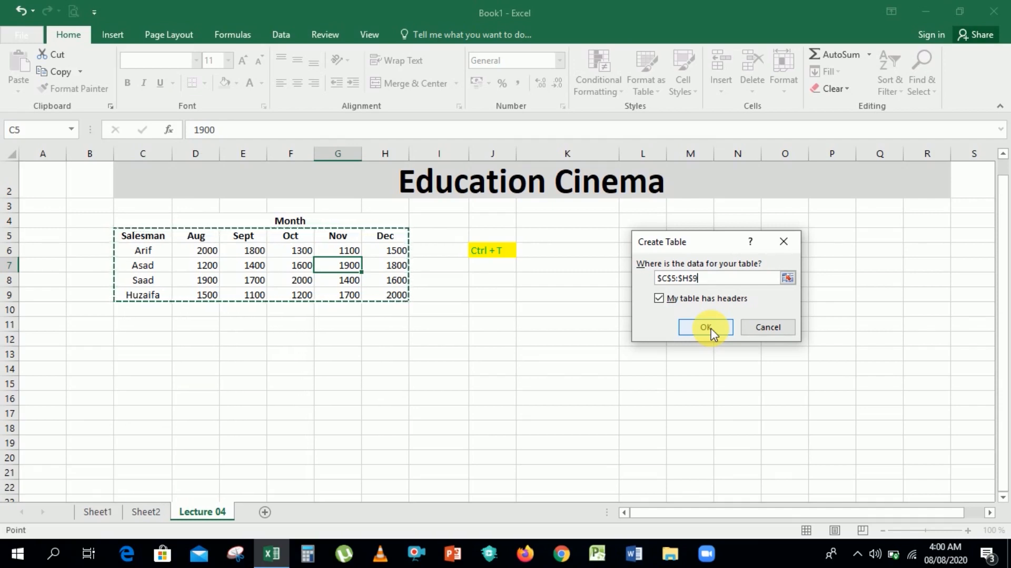
pyautogui.click(711, 329)
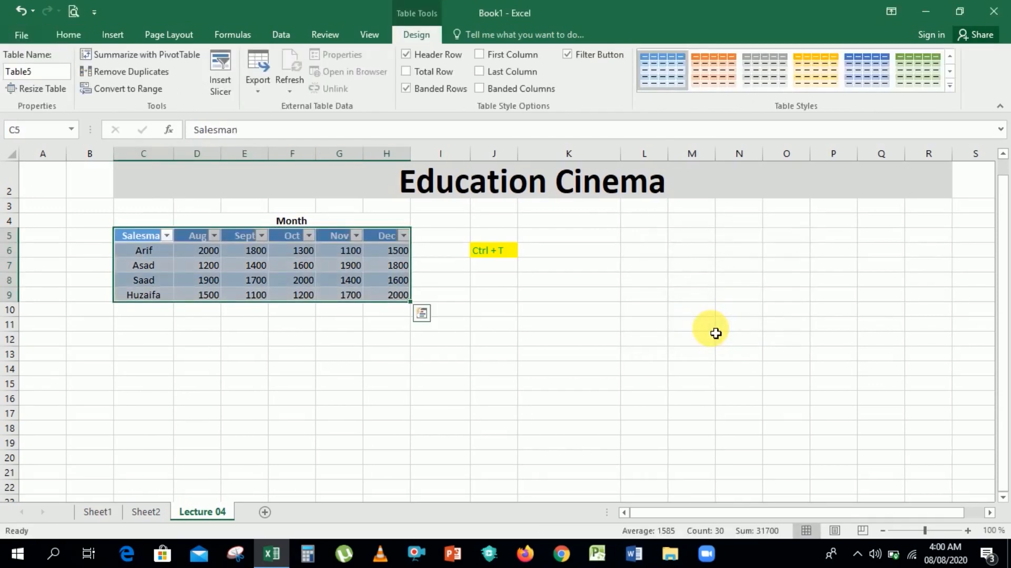
pyautogui.click(714, 330)
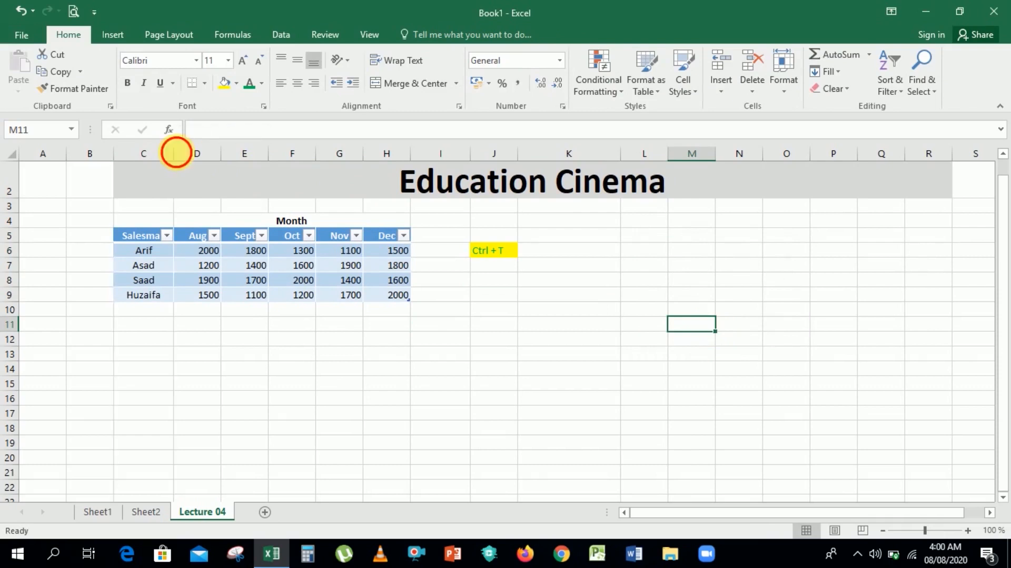
# Widen table columns C through H so their header names fit beside the filter buttons
pyautogui.doubleClick(173, 154)
pyautogui.moveTo(234, 158); pyautogui.dragTo(469, 160)
pyautogui.click(491, 325)
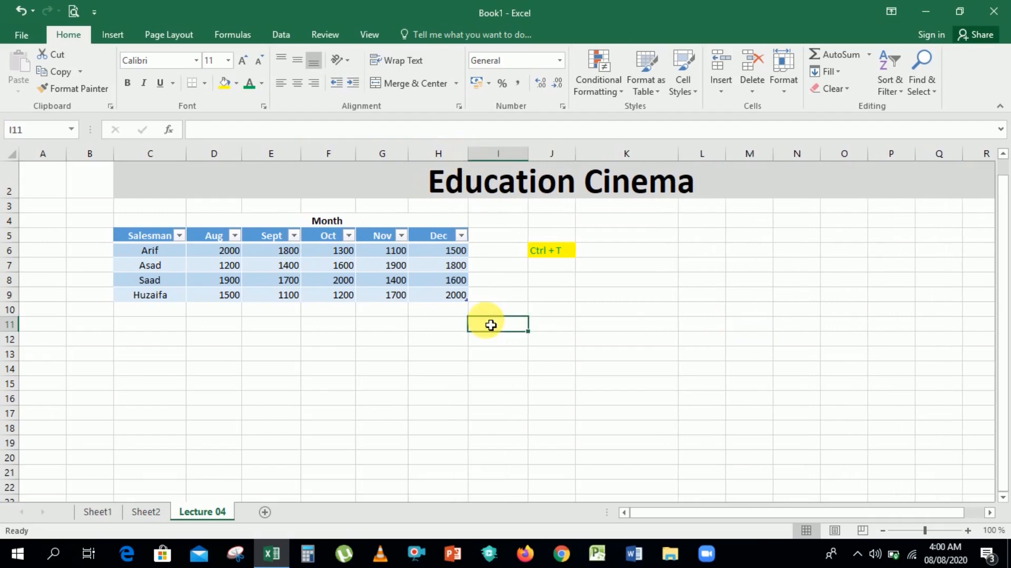
pyautogui.click(379, 345)
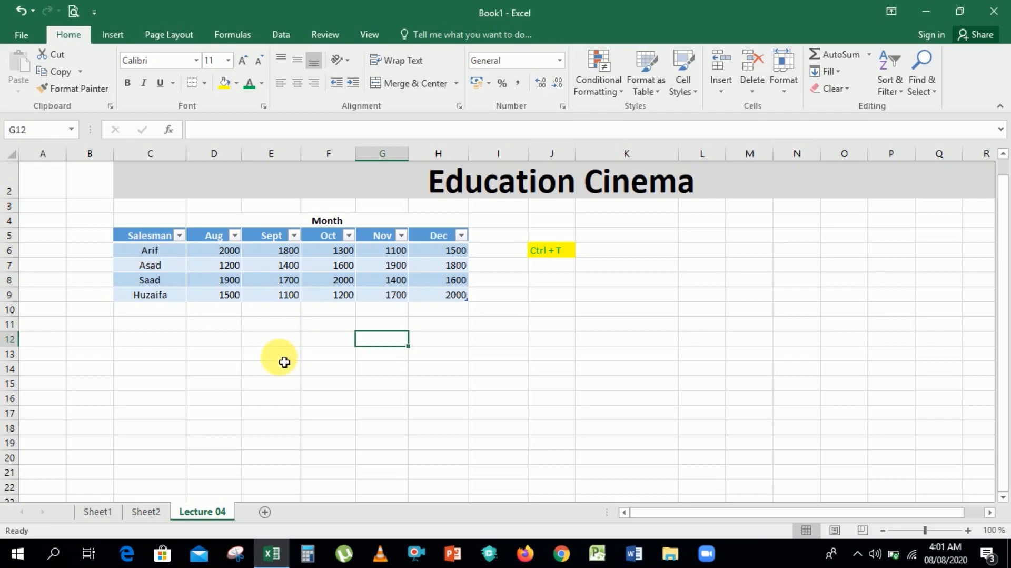
pyautogui.hotkey('ctrl', 'z')
pyautogui.hotkey('ctrl', 'z')
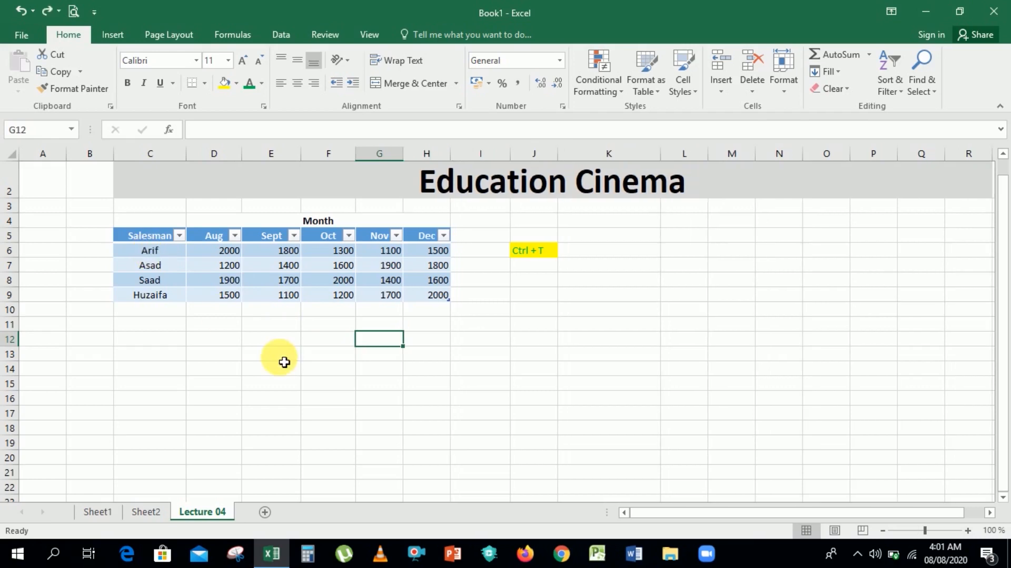
pyautogui.hotkey('ctrl', 'y')
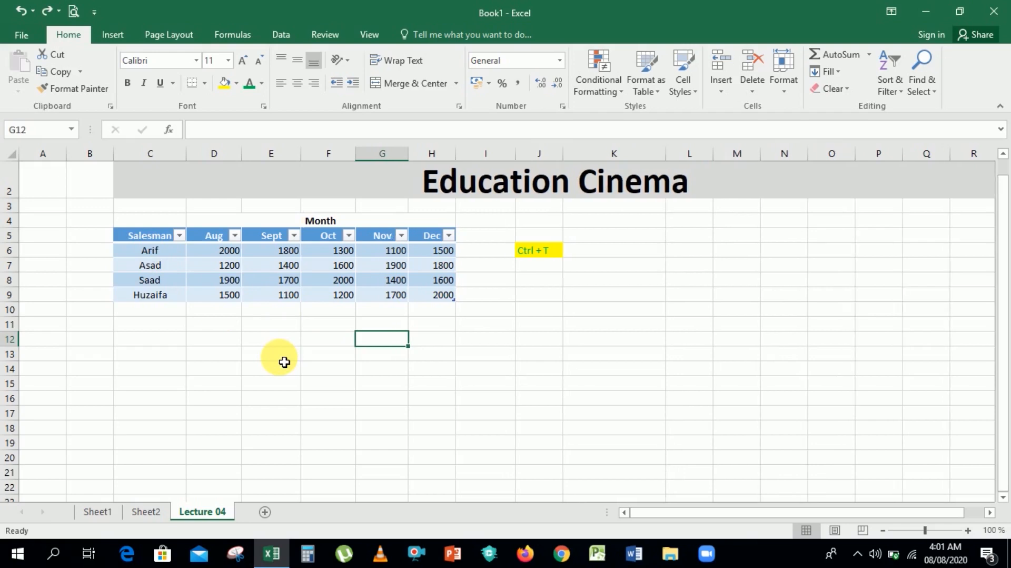
pyautogui.hotkey('ctrl', 'y')
# Enter 2 in E13 and 6 in E14, below the salesman table
pyautogui.click(284, 362)
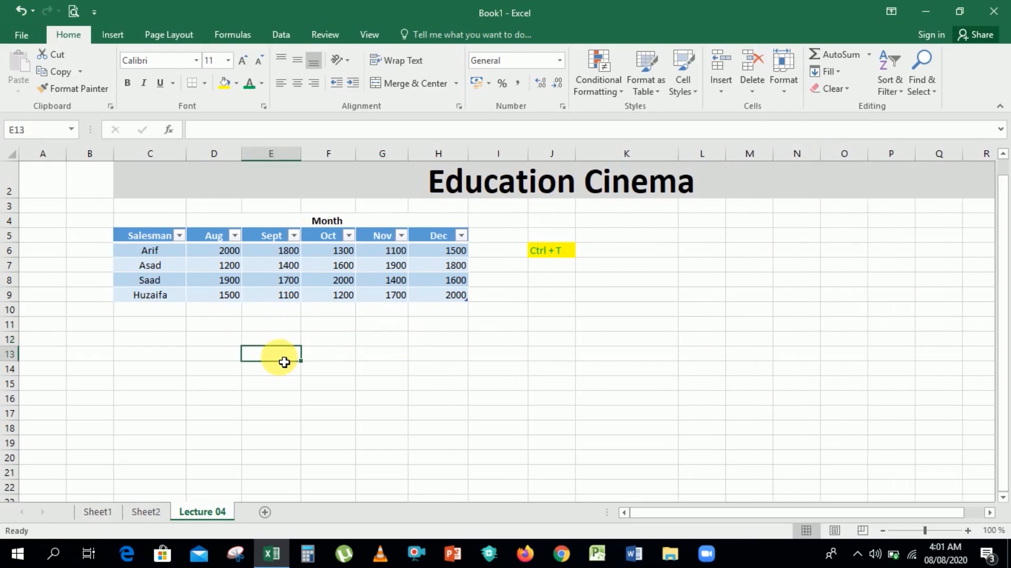
pyautogui.write('2')
pyautogui.press('Return')
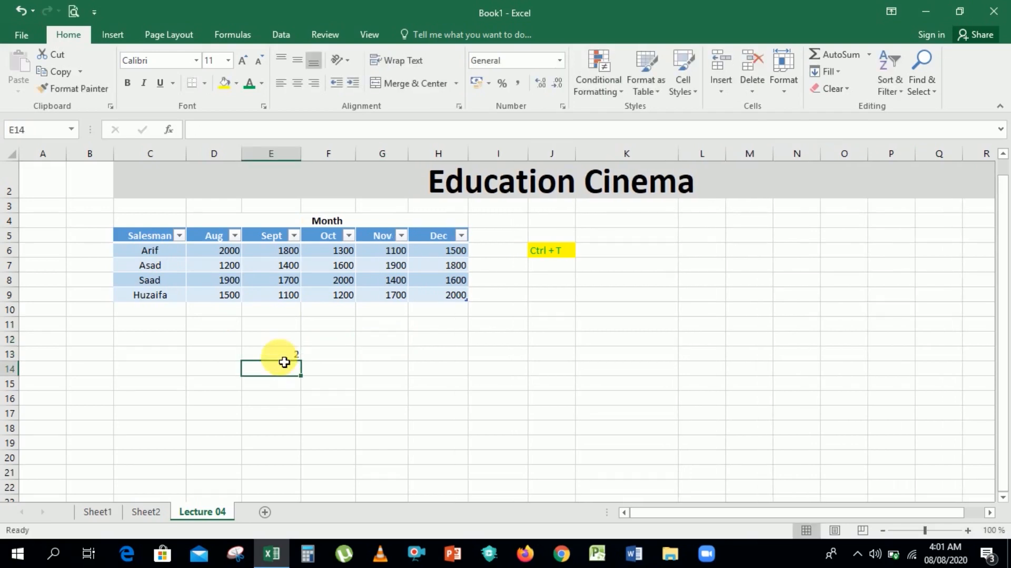
pyautogui.write('6')
pyautogui.press('Return')
# Enter 7 in F13 and 8 in F14 beside the first pair of sample numbers
pyautogui.press('Tab')
pyautogui.press('Up')
pyautogui.press('Up')
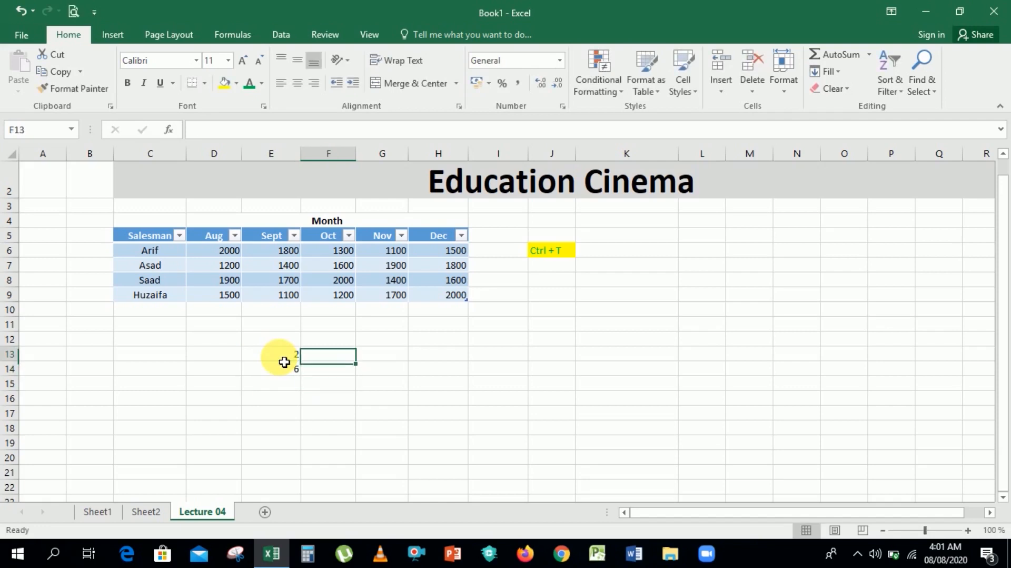
pyautogui.write('7')
pyautogui.press('Return')
pyautogui.write('8')
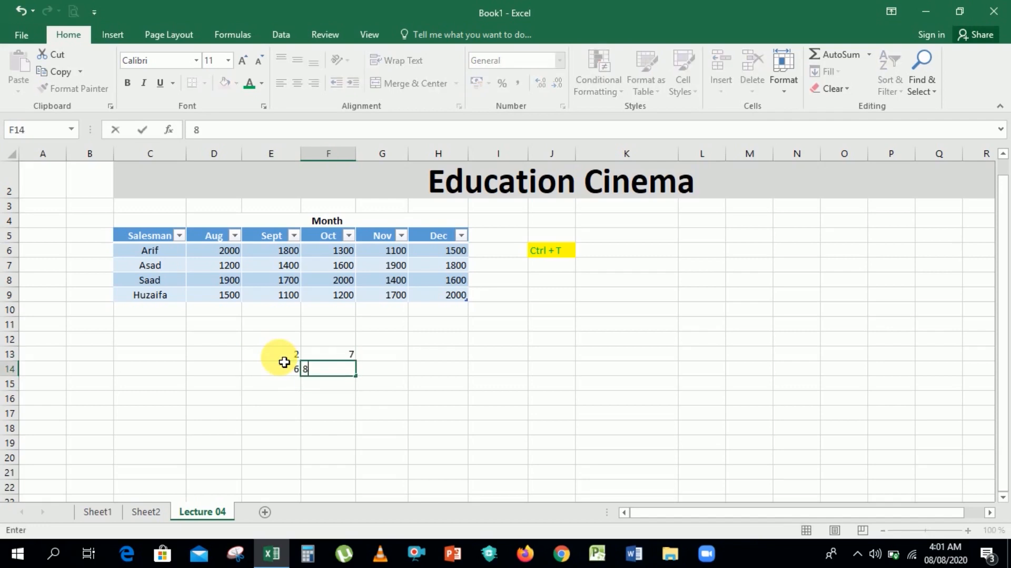
pyautogui.press('Return')
# Convert the sample numbers in $E$13:$F$14 into a table, leaving the headers option off
pyautogui.press('Up')
pyautogui.press('Up')
pyautogui.press('Up')
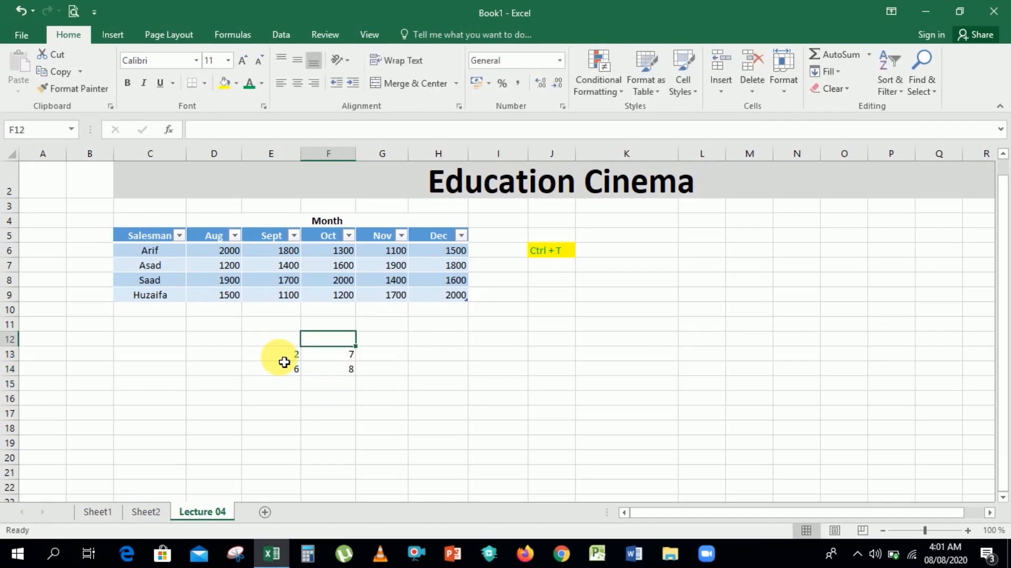
pyautogui.press('Left')
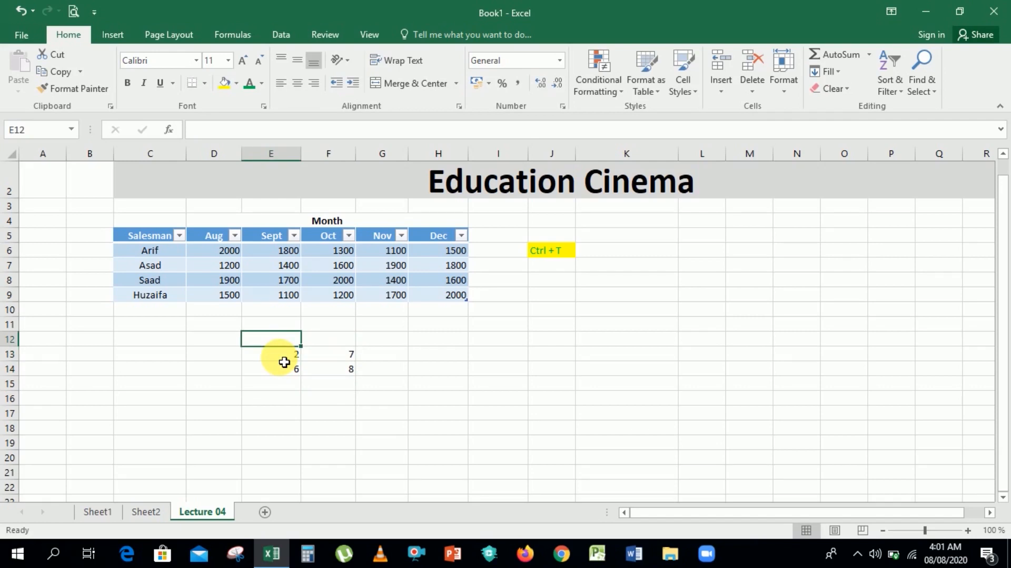
pyautogui.press('Down')
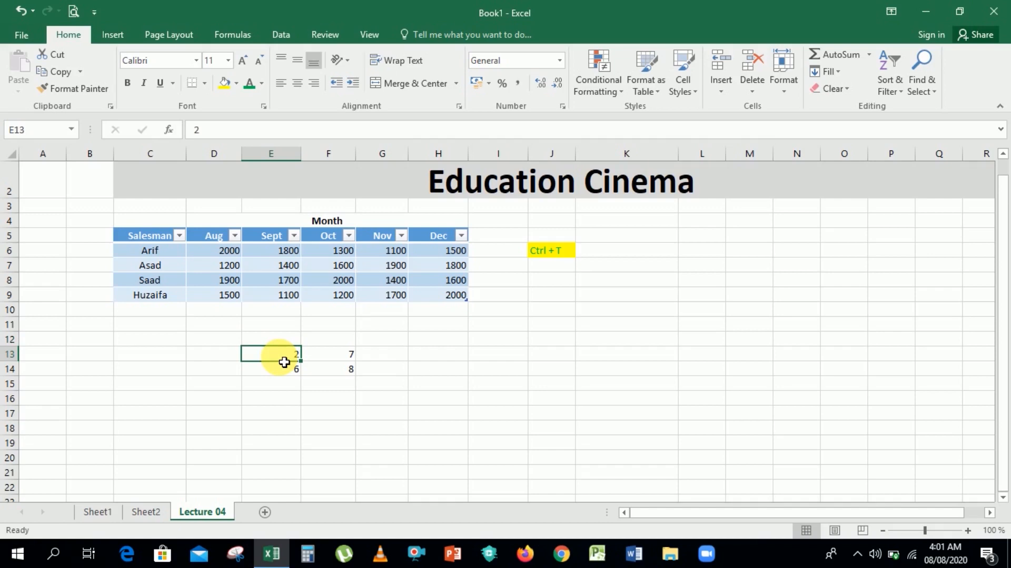
pyautogui.hotkey('ctrl', 't')
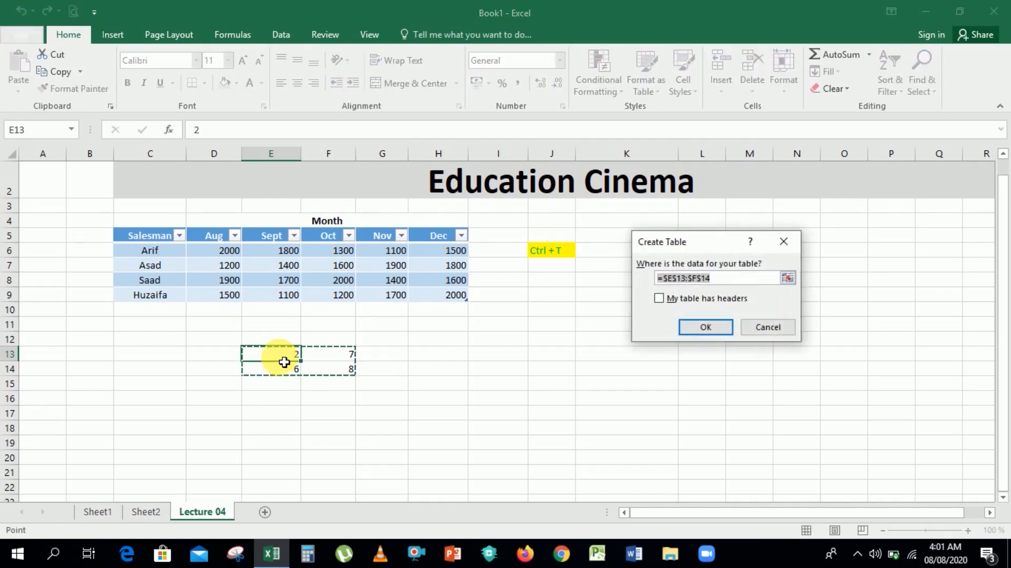
pyautogui.click(702, 326)
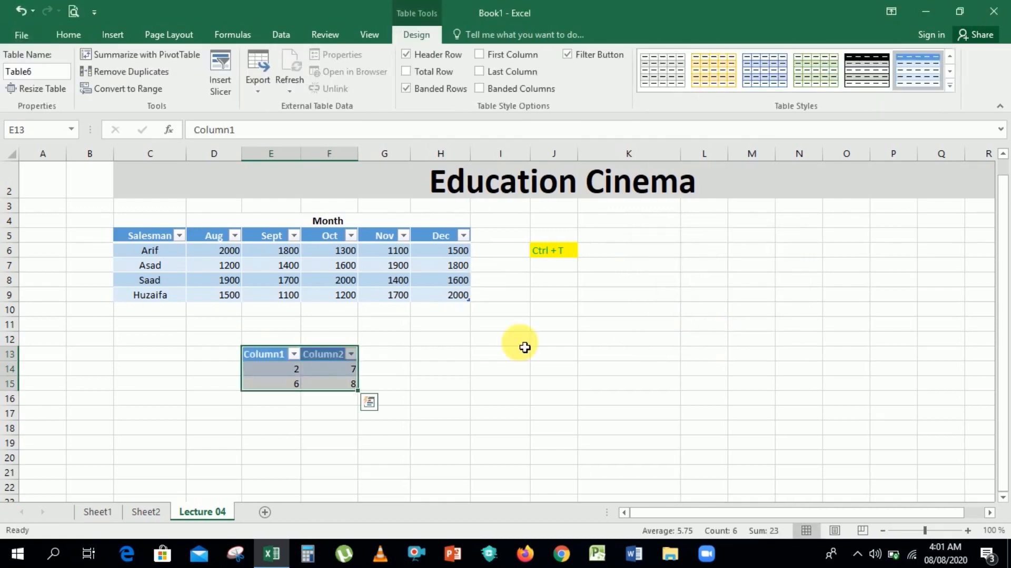
pyautogui.click(435, 372)
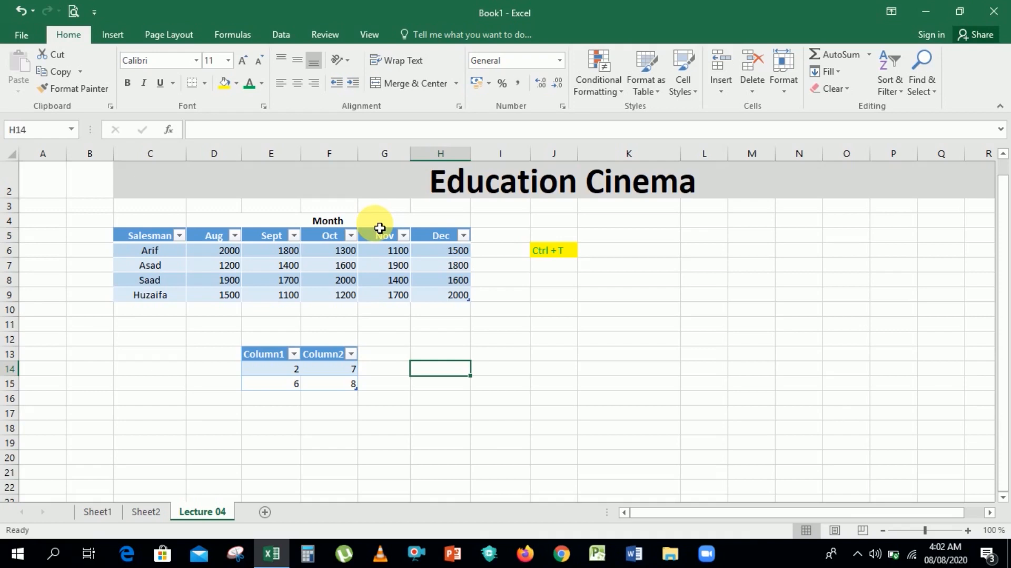
# Examine the sort and filter options of the Aug and Dec columns in the salesman table
pyautogui.click(235, 236)
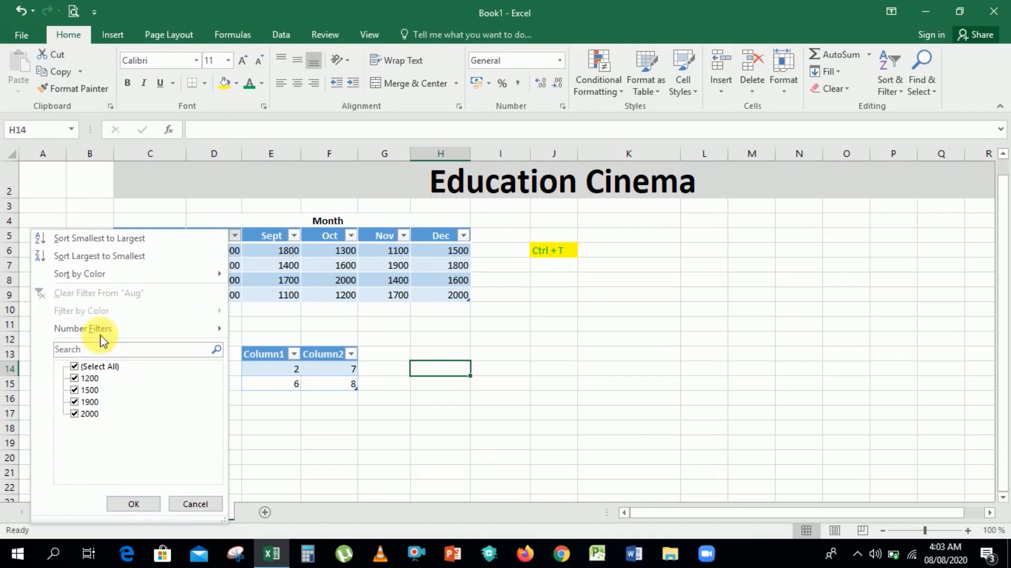
pyautogui.click(527, 339)
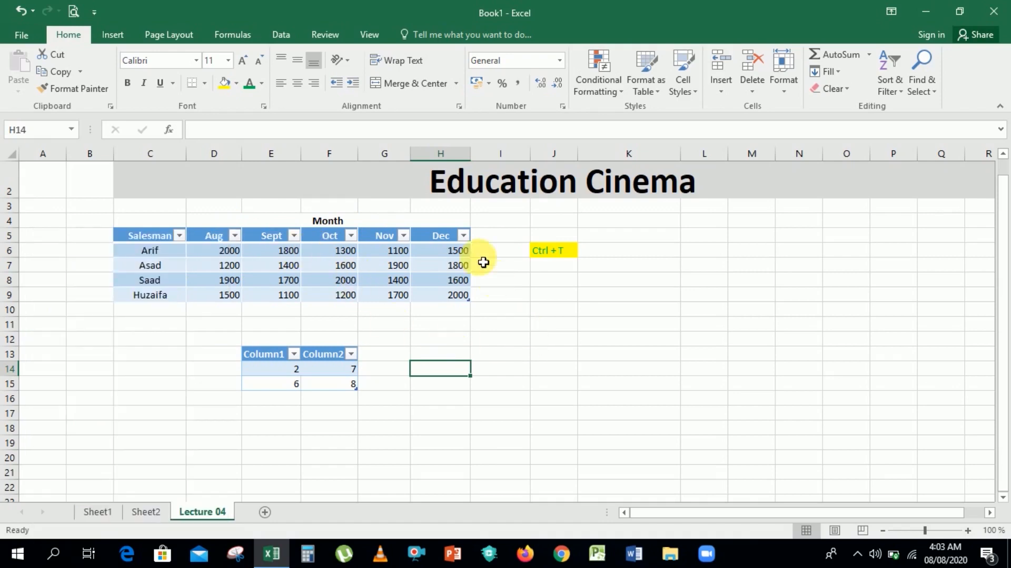
pyautogui.click(465, 237)
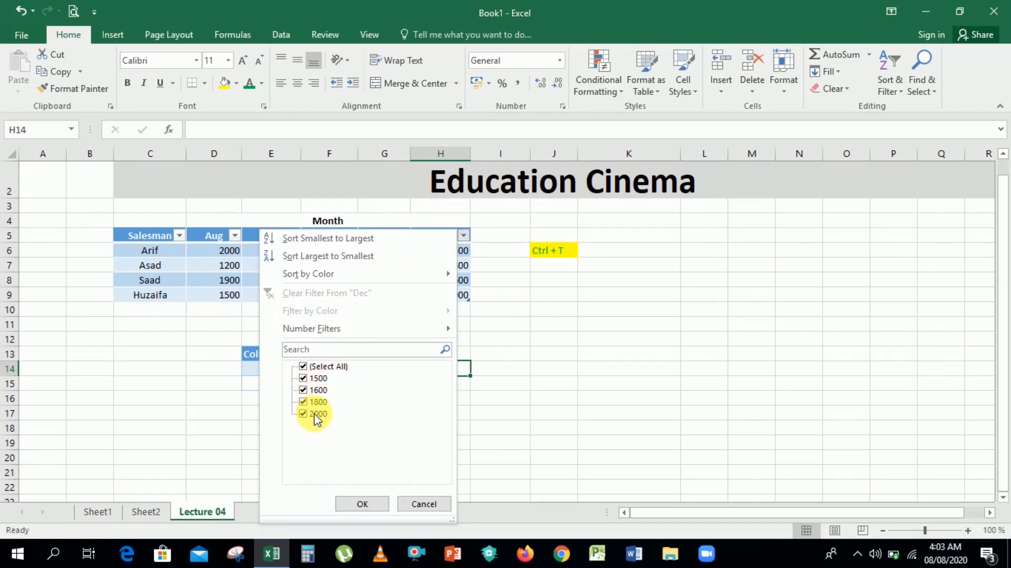
pyautogui.click(561, 368)
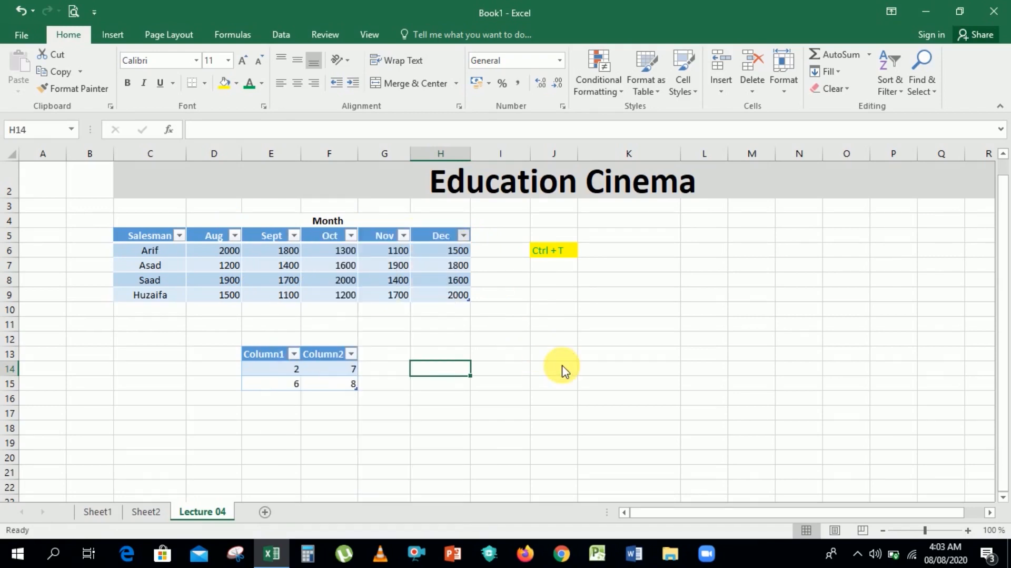
pyautogui.click(234, 236)
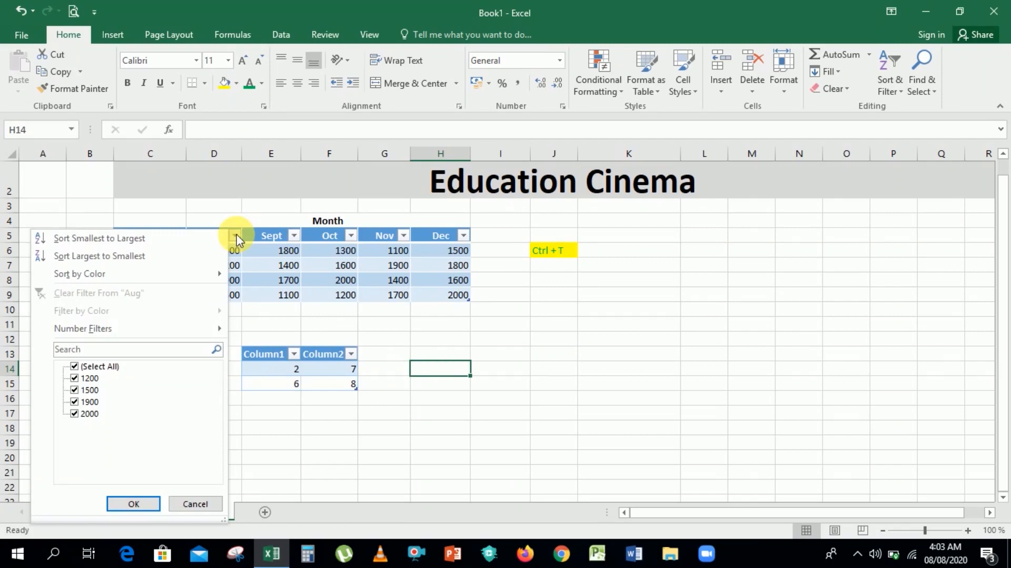
pyautogui.click(291, 238)
pyautogui.click(366, 241)
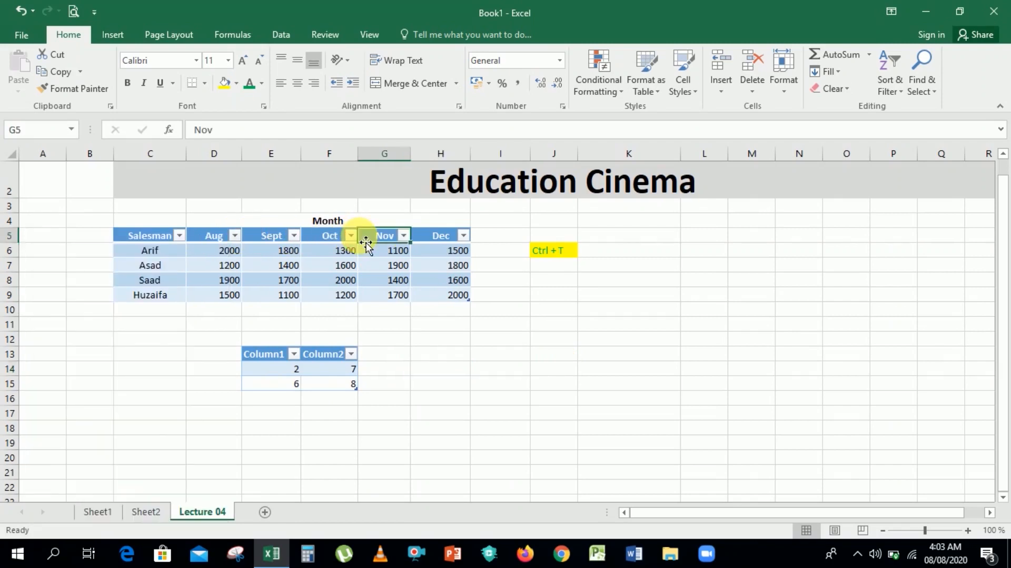
# Filter the Nov column to show only 1100 and 1400, excluding 1700 and 1900
pyautogui.click(403, 236)
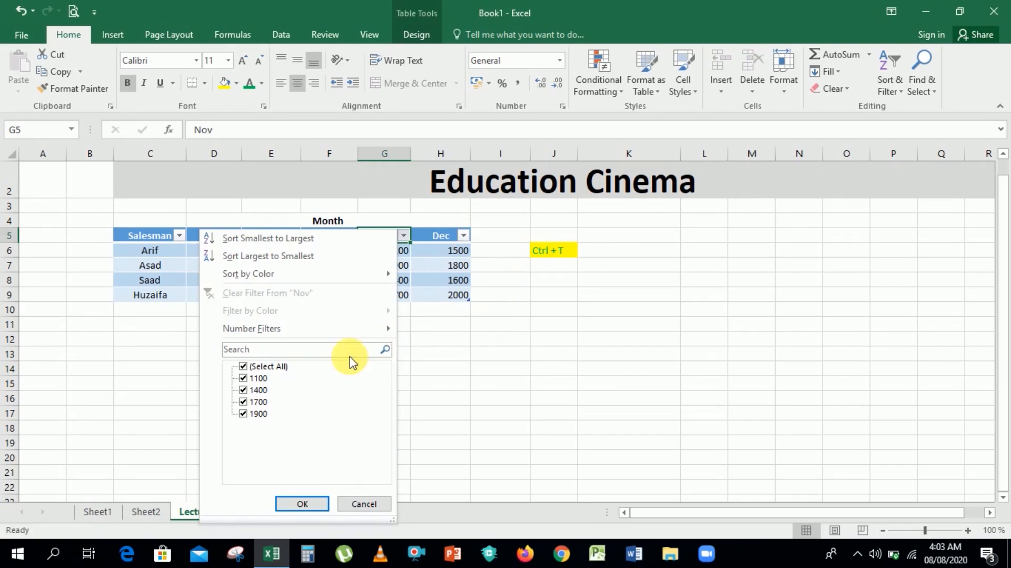
pyautogui.click(244, 402)
pyautogui.click(245, 414)
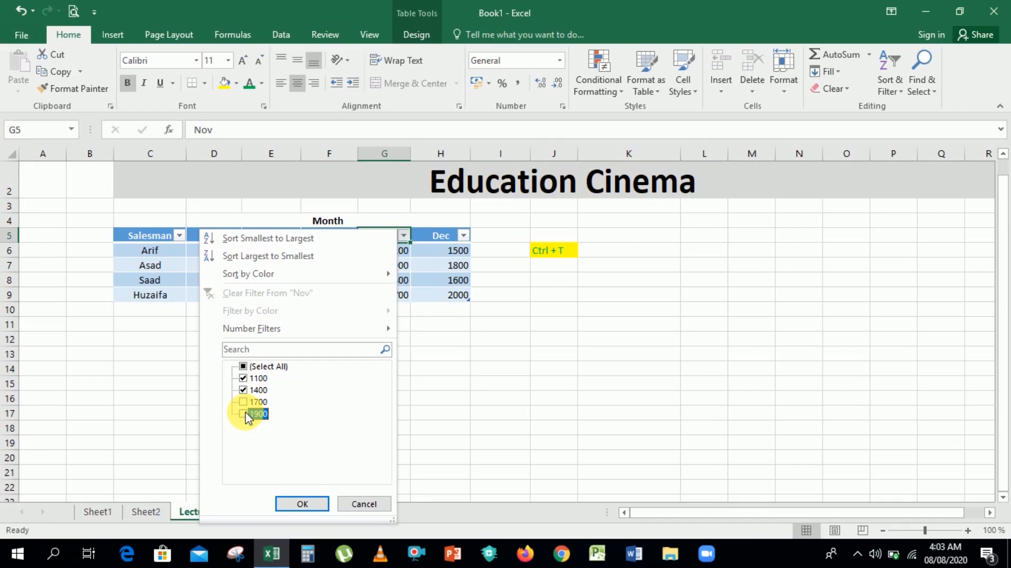
pyautogui.click(307, 506)
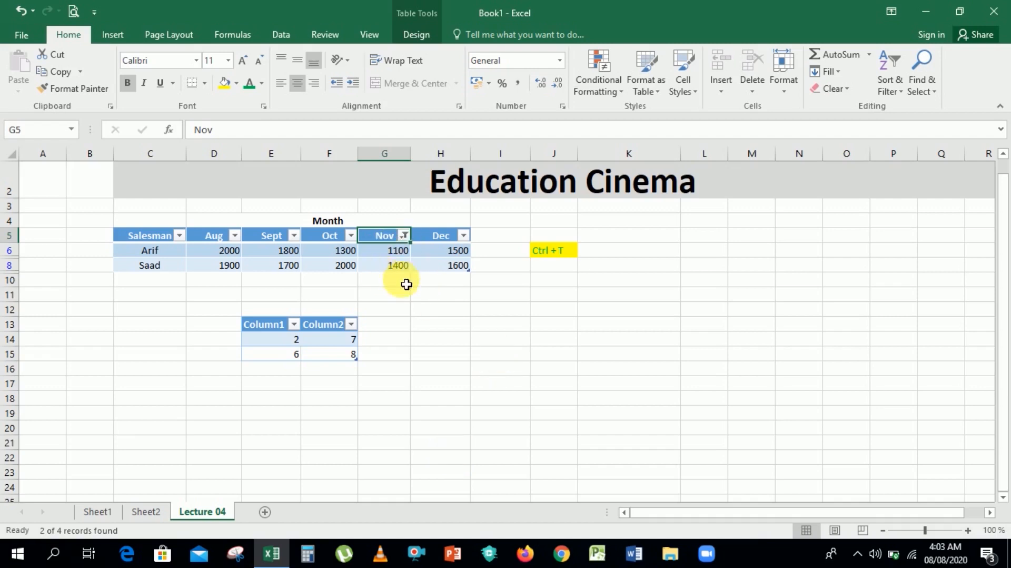
# Clear the filter from the Nov column of the salesman table
pyautogui.click(404, 236)
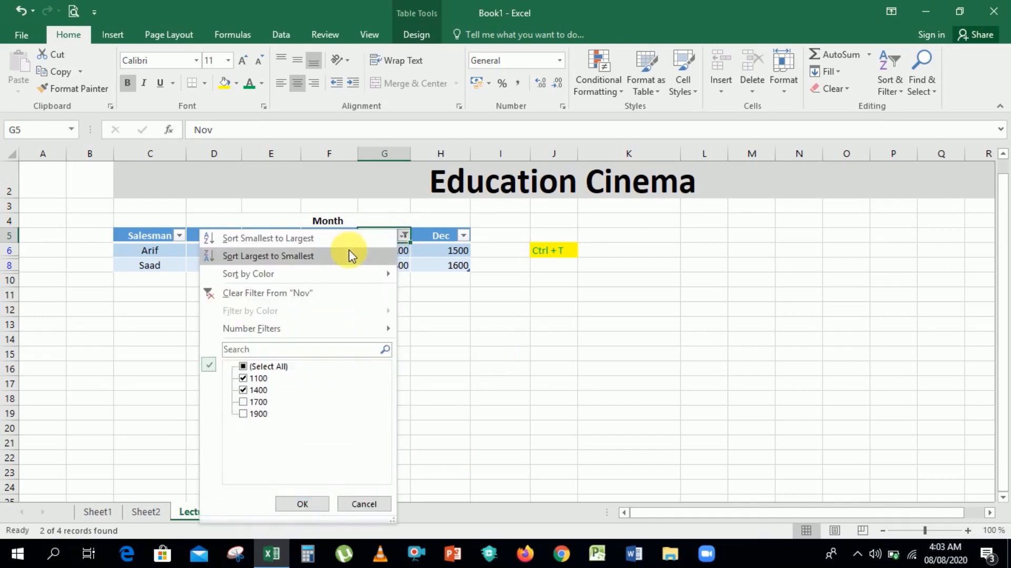
pyautogui.click(310, 295)
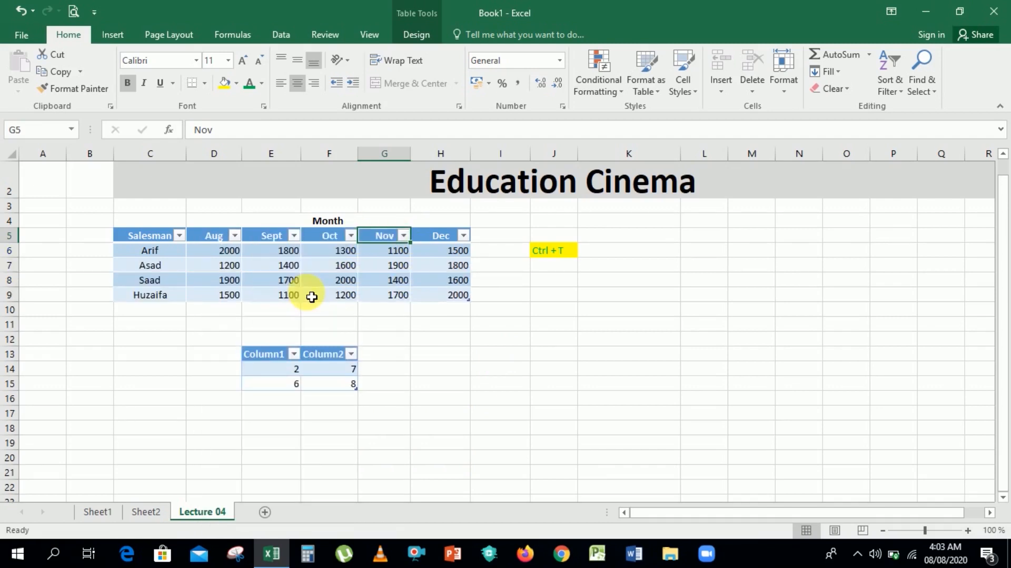
pyautogui.click(445, 341)
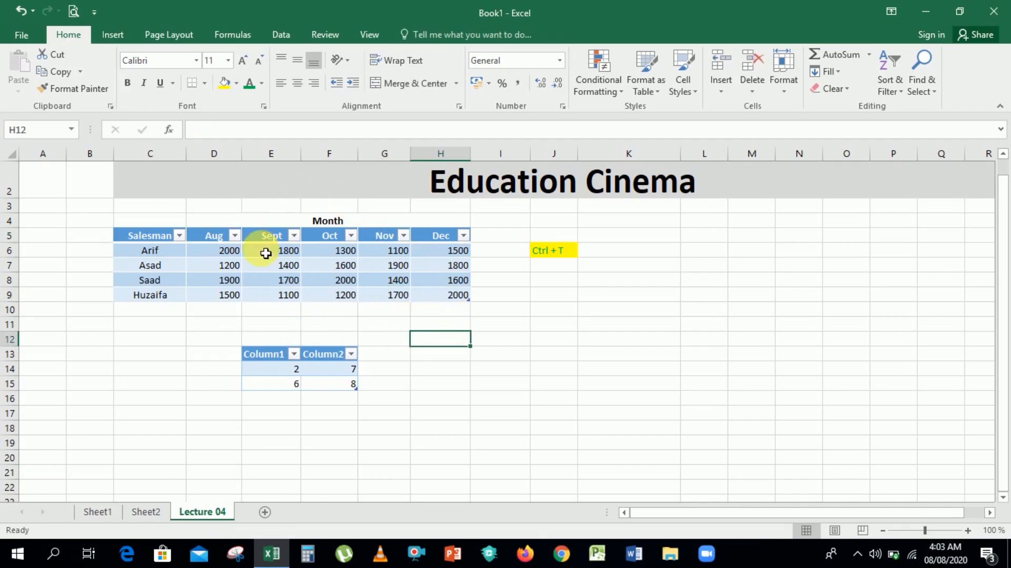
# Sort the salesman table by Aug from largest to smallest, and re-sort it by Sept from largest to smallest
pyautogui.click(235, 237)
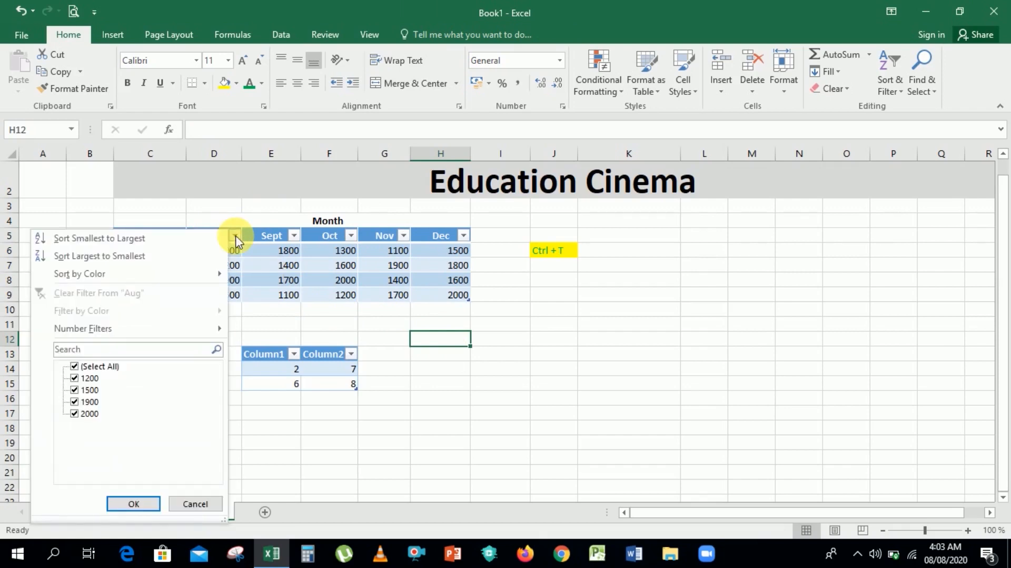
pyautogui.click(192, 259)
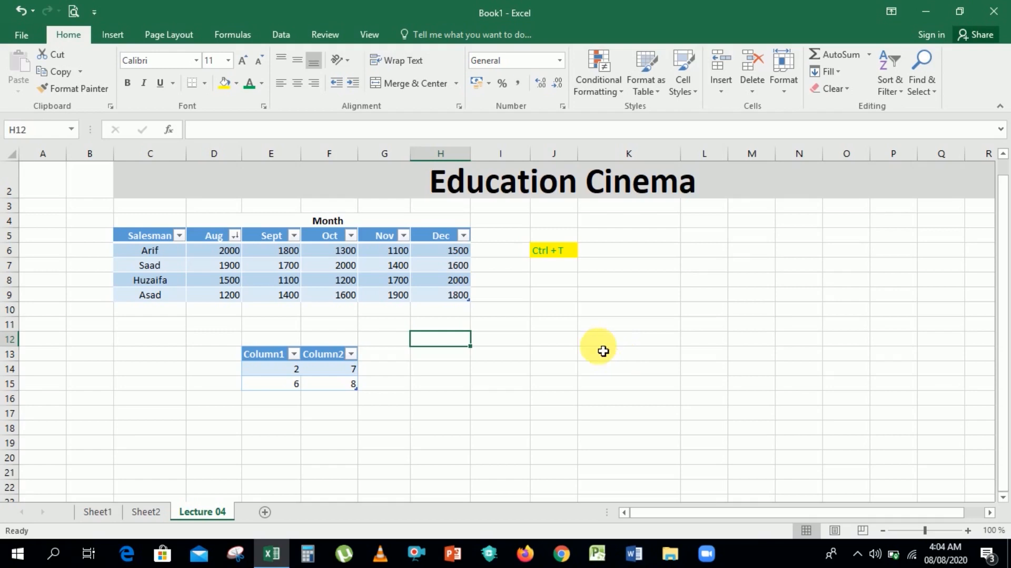
pyautogui.click(294, 236)
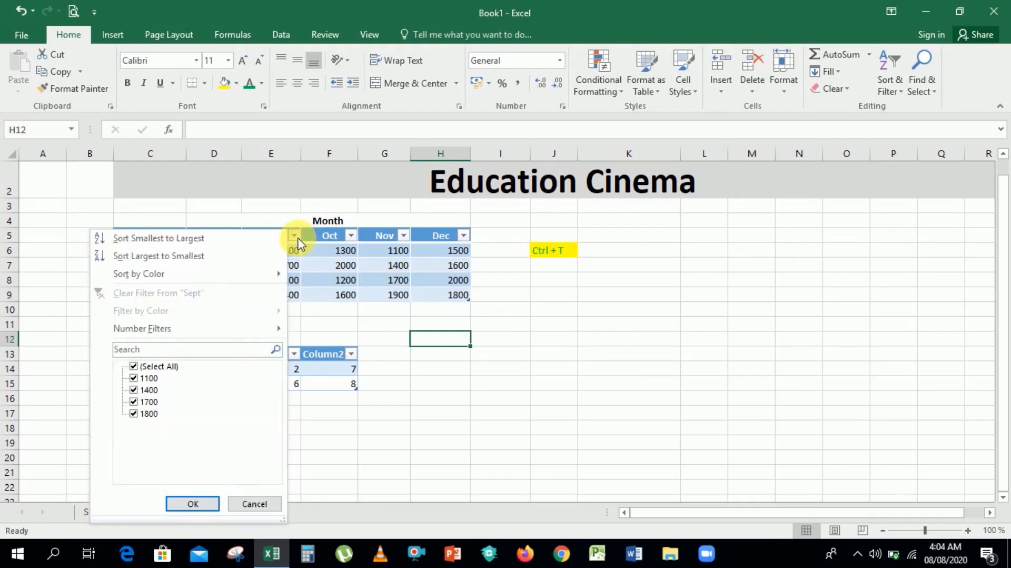
pyautogui.click(203, 257)
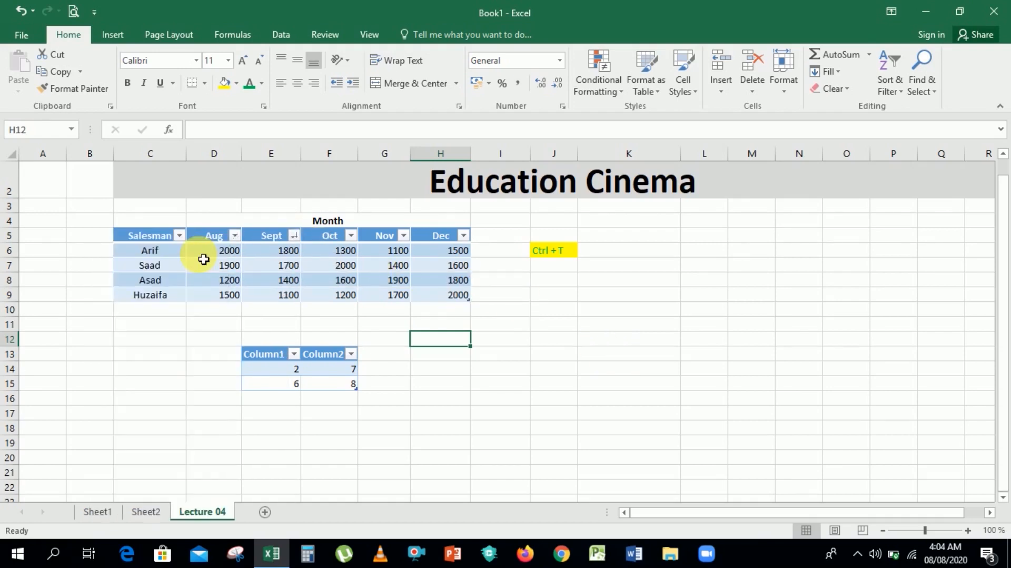
# Sort the salesman table by the Nov column from largest to smallest
pyautogui.click(350, 235)
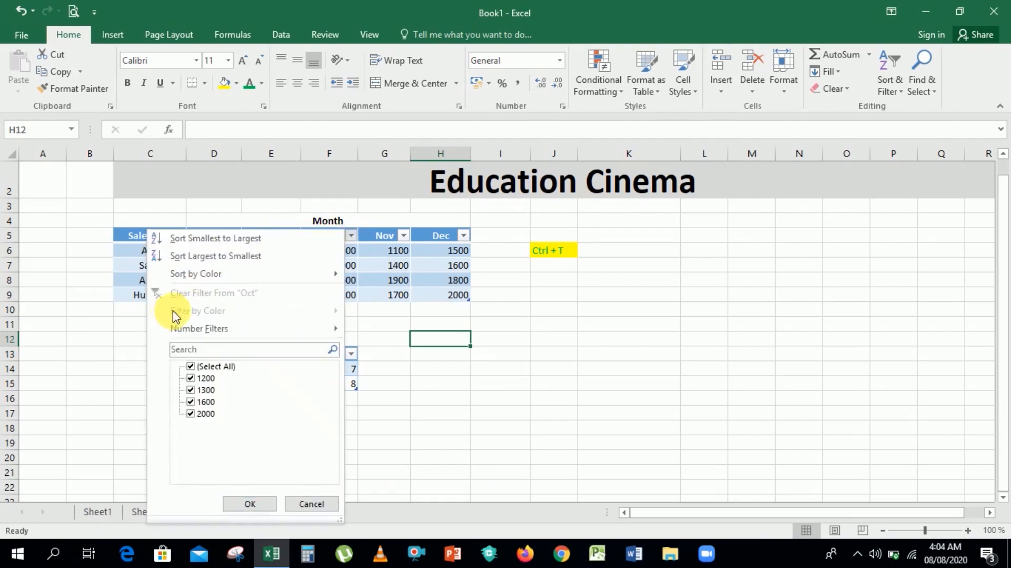
pyautogui.click(109, 373)
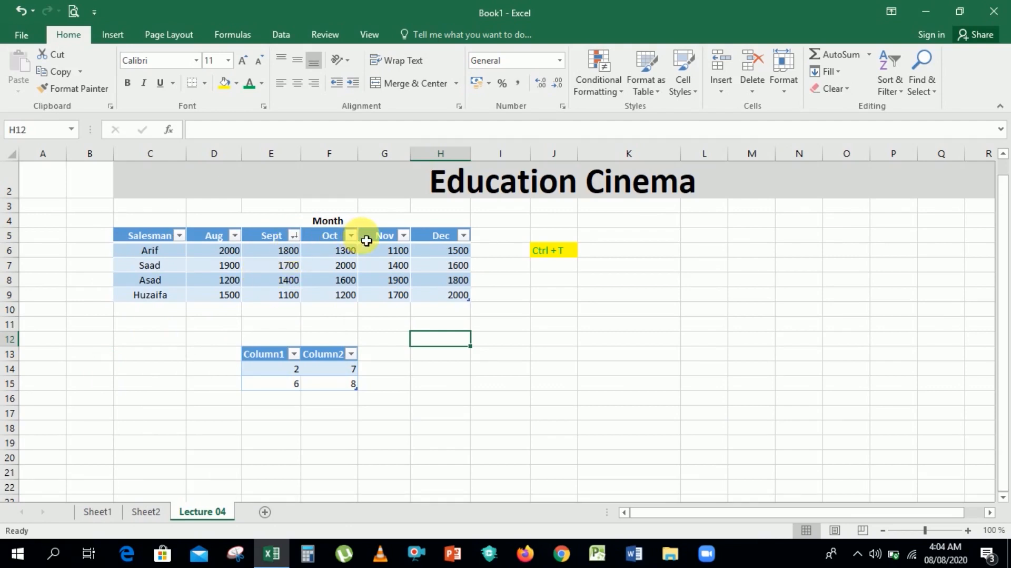
pyautogui.click(404, 235)
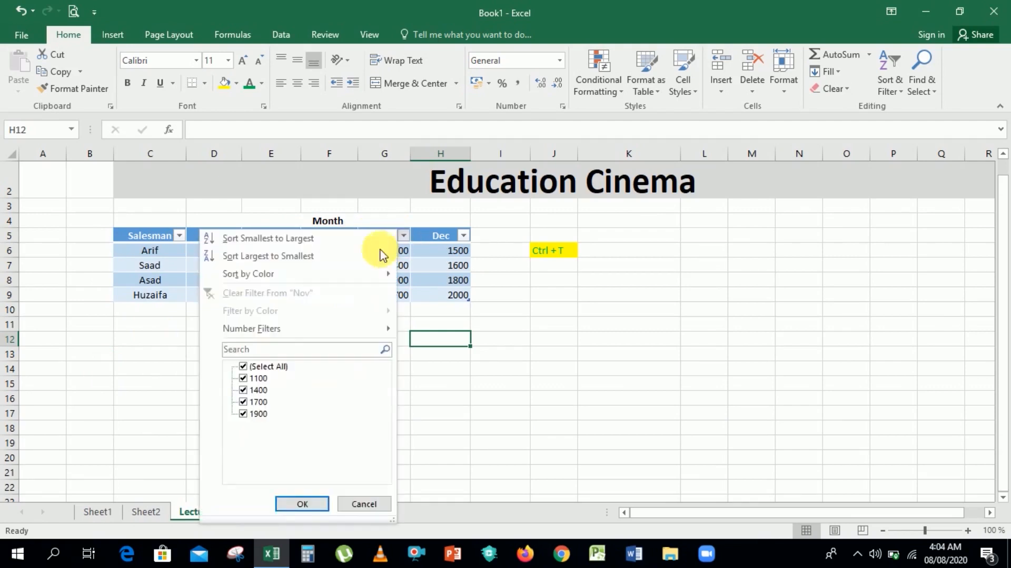
pyautogui.click(333, 256)
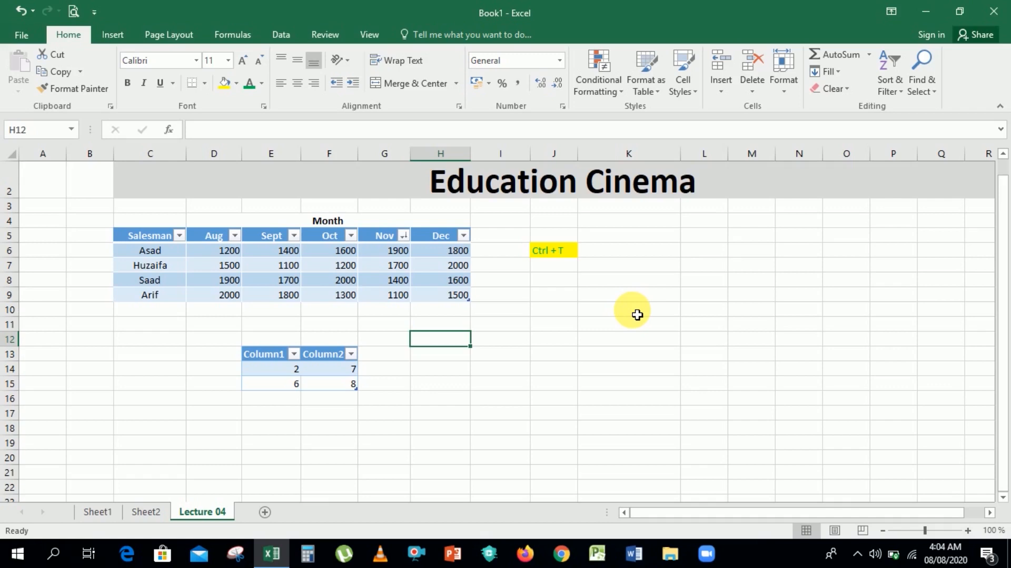
pyautogui.click(392, 235)
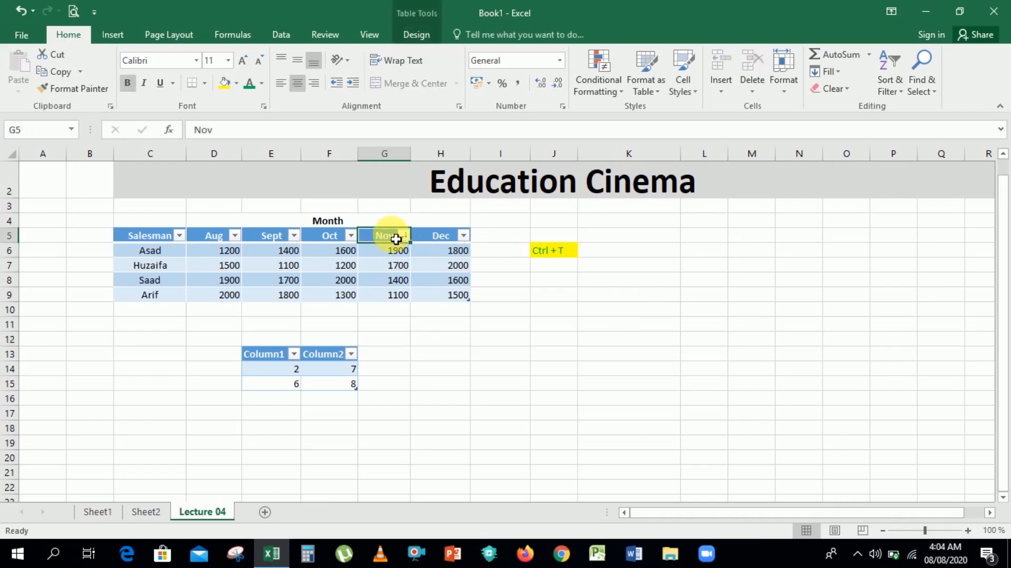
# Turn off the filter buttons on the salesman table's header row, C5:H5
pyautogui.click(154, 241)
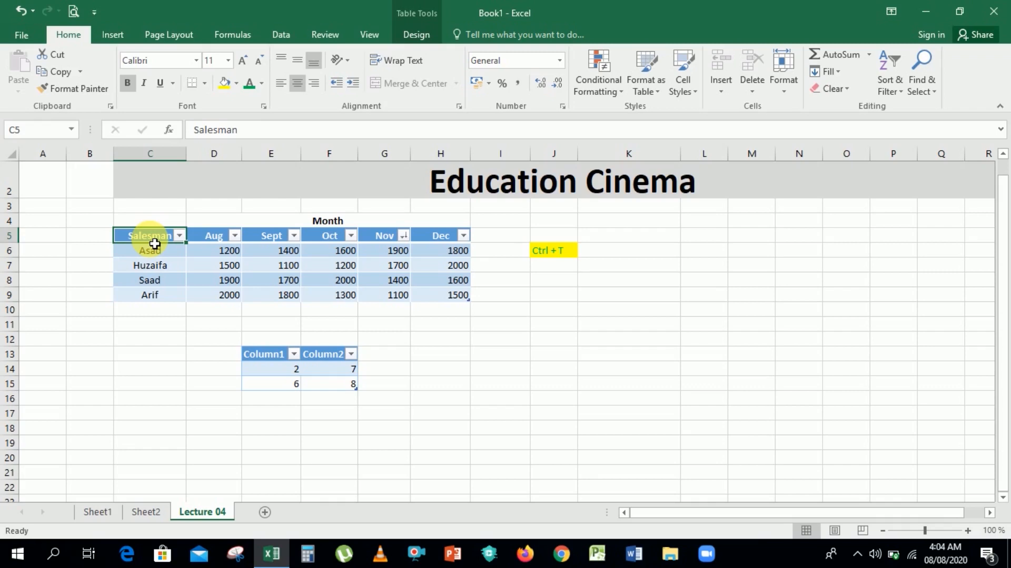
pyautogui.hotkey('shift', 'Right')
pyautogui.hotkey('shift', 'Right')
pyautogui.hotkey('shift', 'Right')
pyautogui.hotkey('shift', 'Right')
pyautogui.hotkey('shift', 'Right')
pyautogui.hotkey('shift', 'Right')
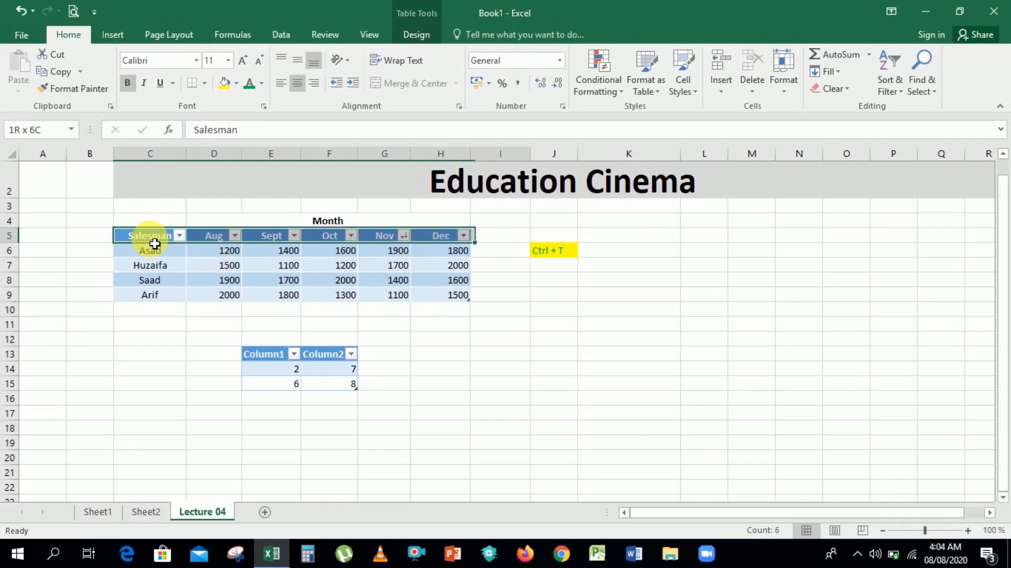
pyautogui.hotkey('shift', 'Left')
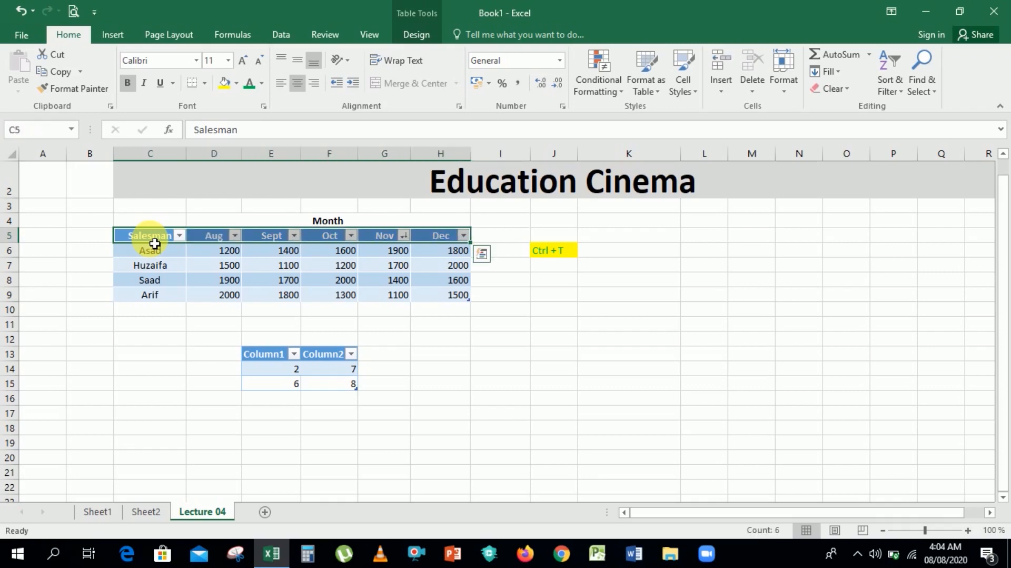
pyautogui.click(901, 89)
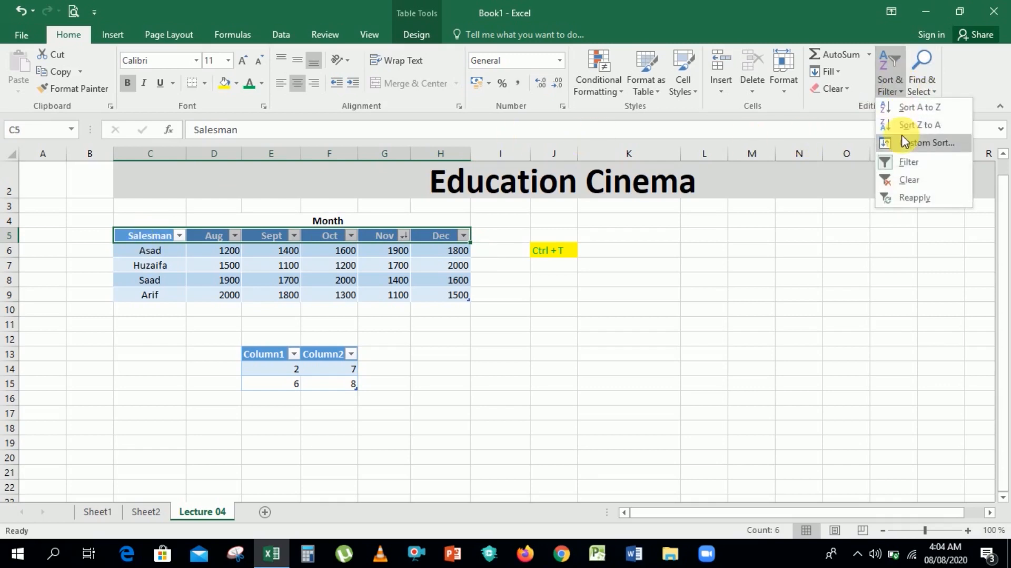
pyautogui.click(890, 168)
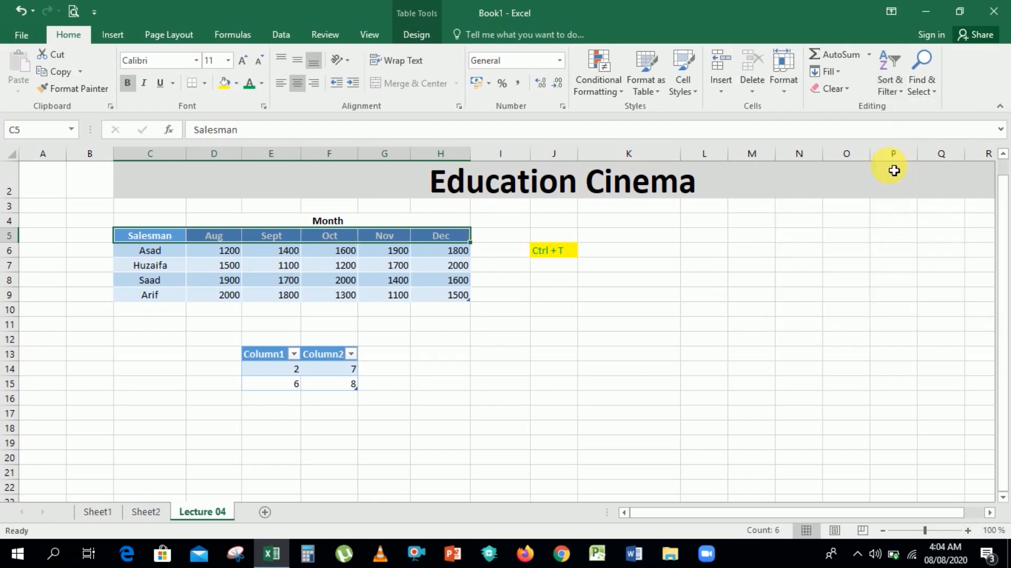
pyautogui.click(714, 265)
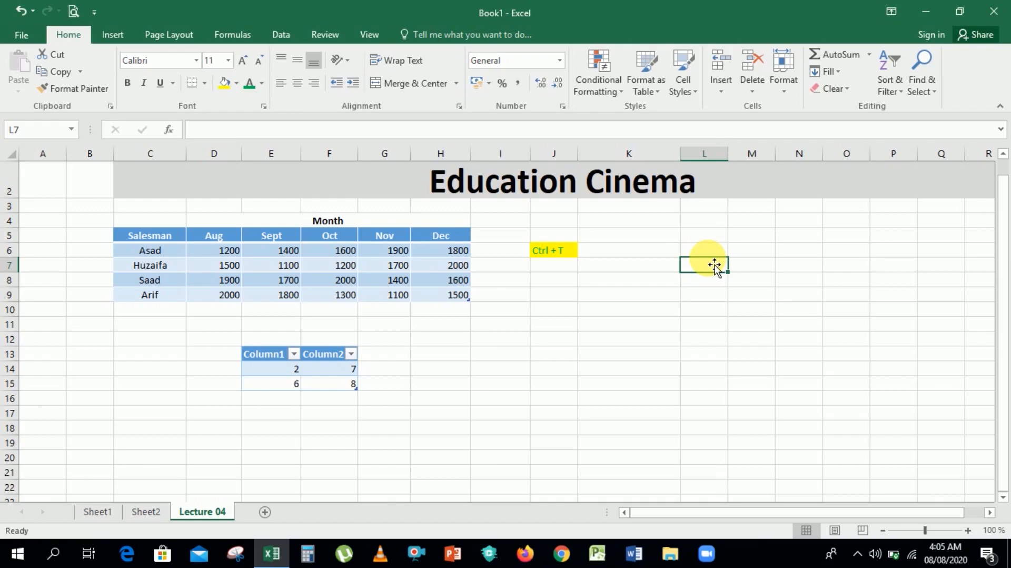
# Apply the black Medium table style with gray banded rows and cell borders to the salesman table
pyautogui.click(657, 91)
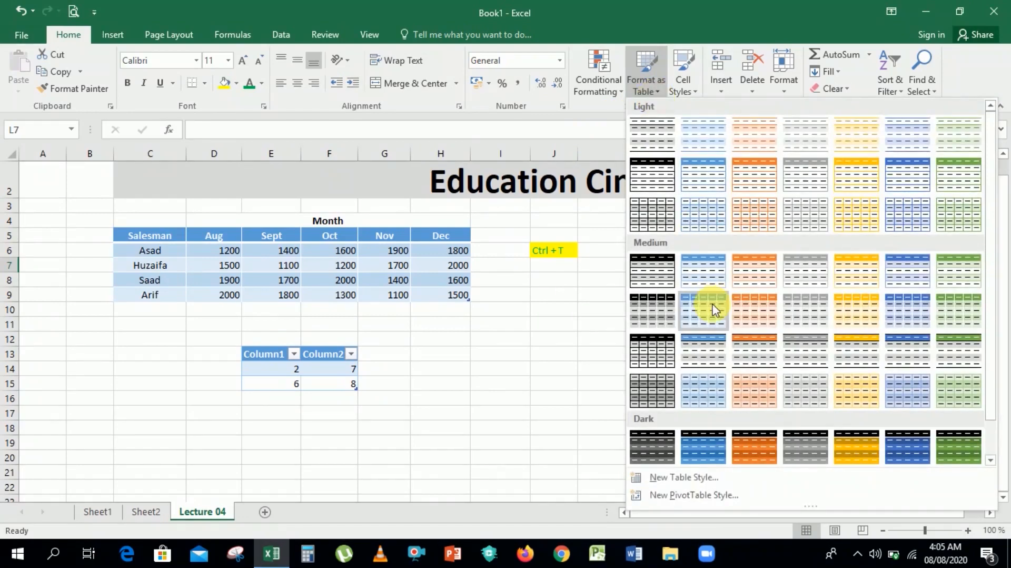
pyautogui.click(340, 236)
pyautogui.click(335, 253)
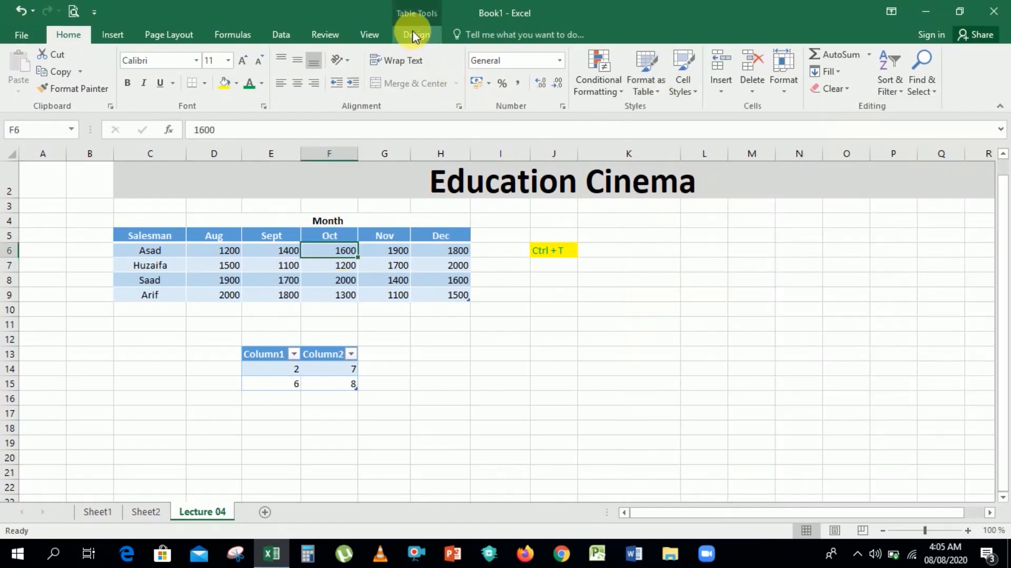
pyautogui.click(415, 35)
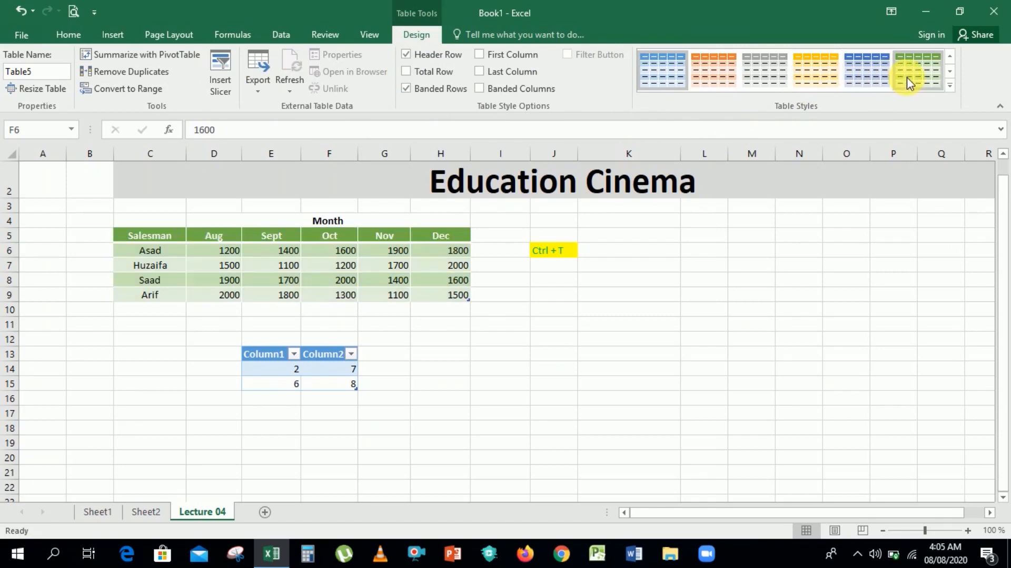
pyautogui.click(79, 35)
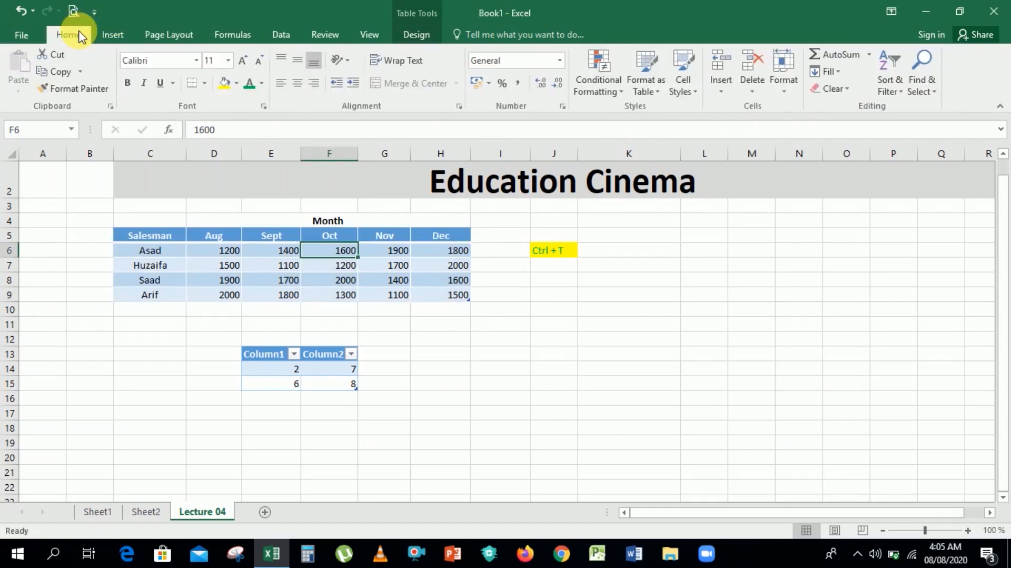
pyautogui.click(791, 100)
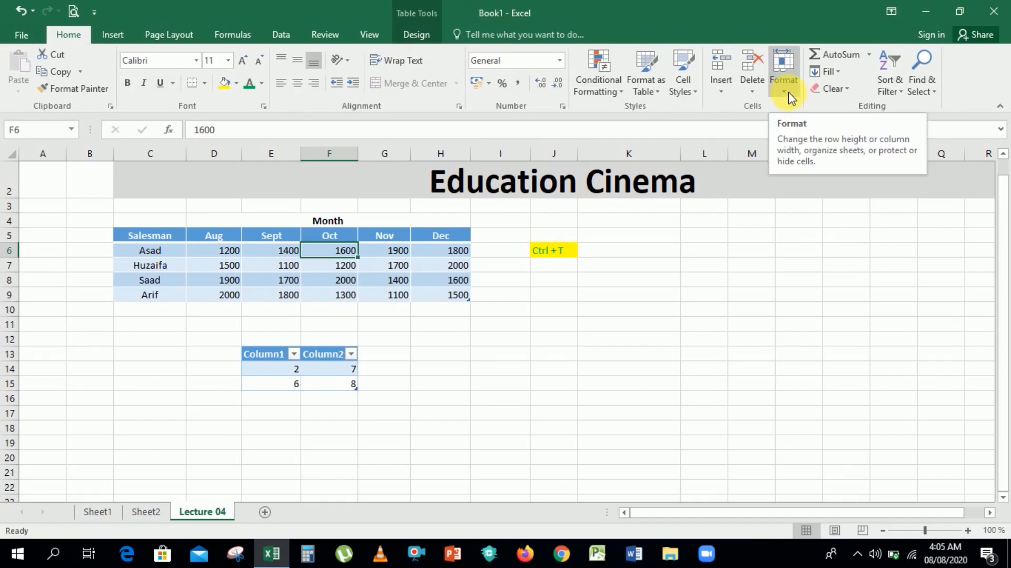
pyautogui.click(655, 96)
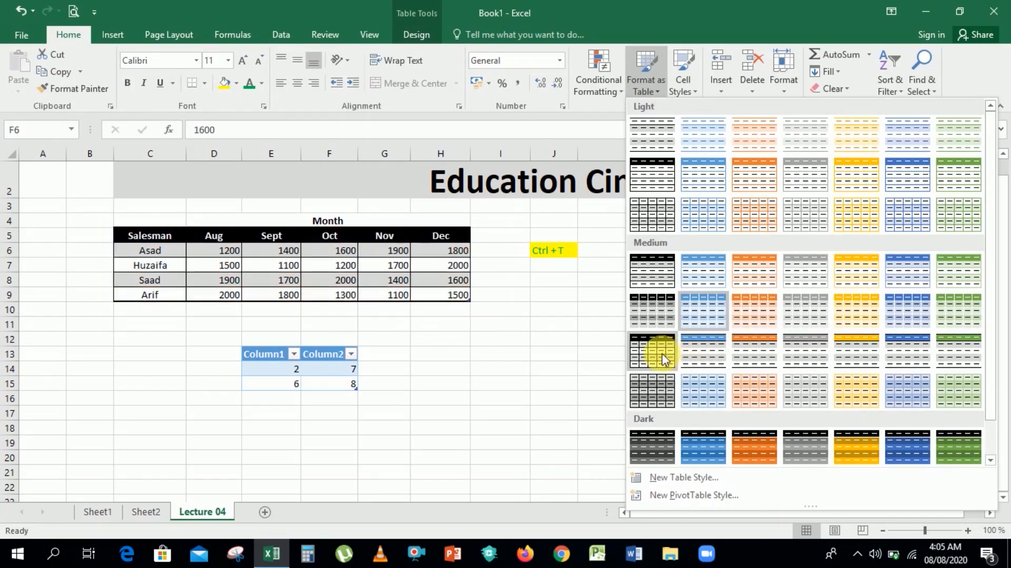
pyautogui.press('Escape')
pyautogui.click(490, 339)
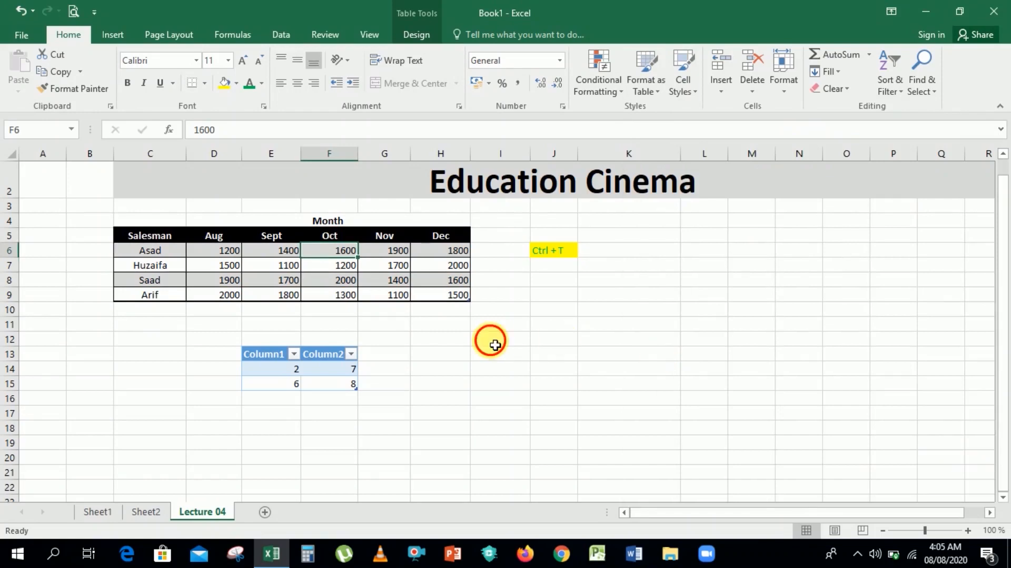
# Turn on the filter buttons for the salesman table with header cells D5:H5 selected
pyautogui.click(292, 265)
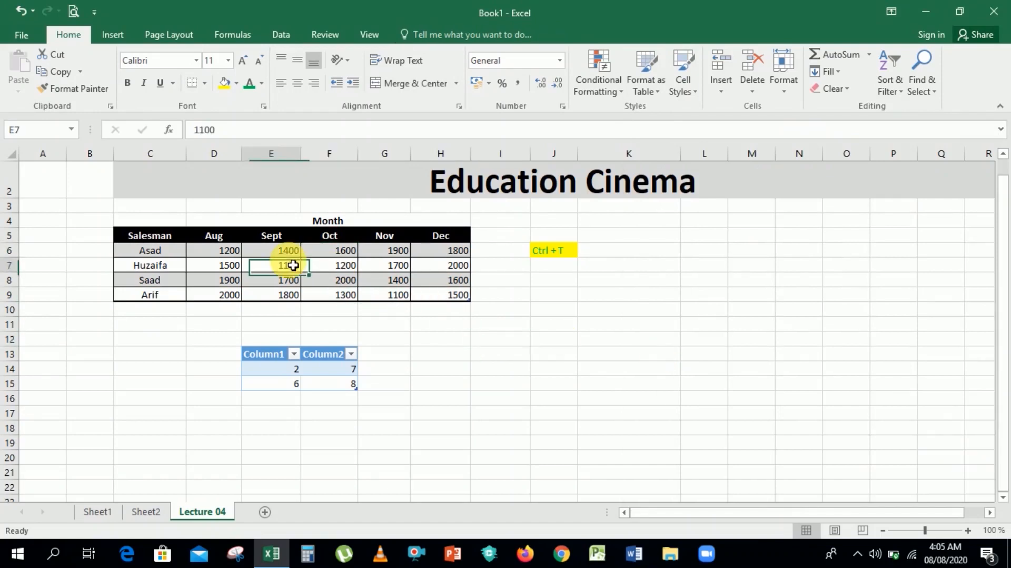
pyautogui.click(166, 238)
pyautogui.click(212, 239)
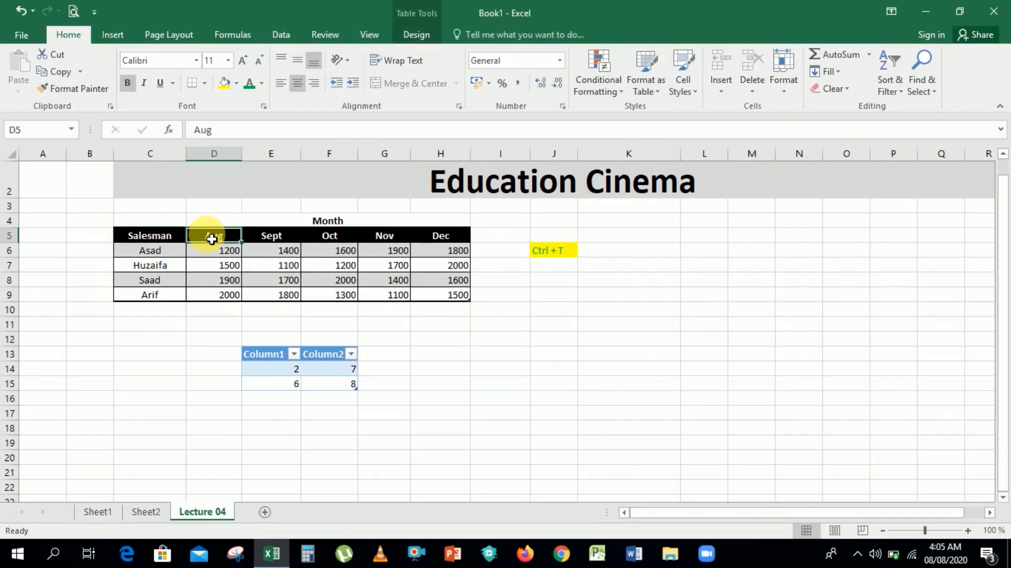
pyautogui.hotkey('shift', 'Right')
pyautogui.hotkey('shift', 'Right')
pyautogui.hotkey('shift', 'Right')
pyautogui.hotkey('shift', 'Right')
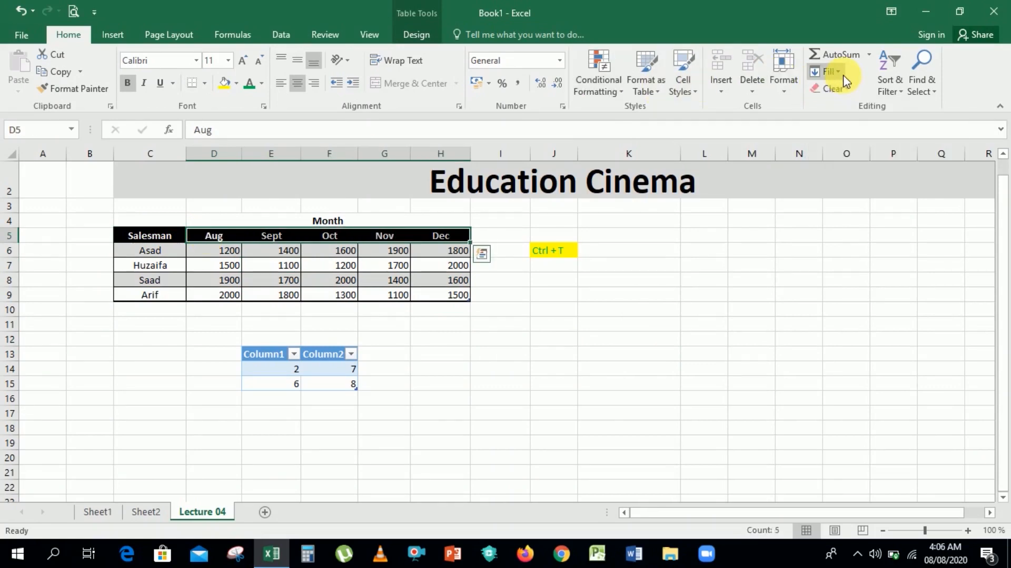
pyautogui.click(890, 79)
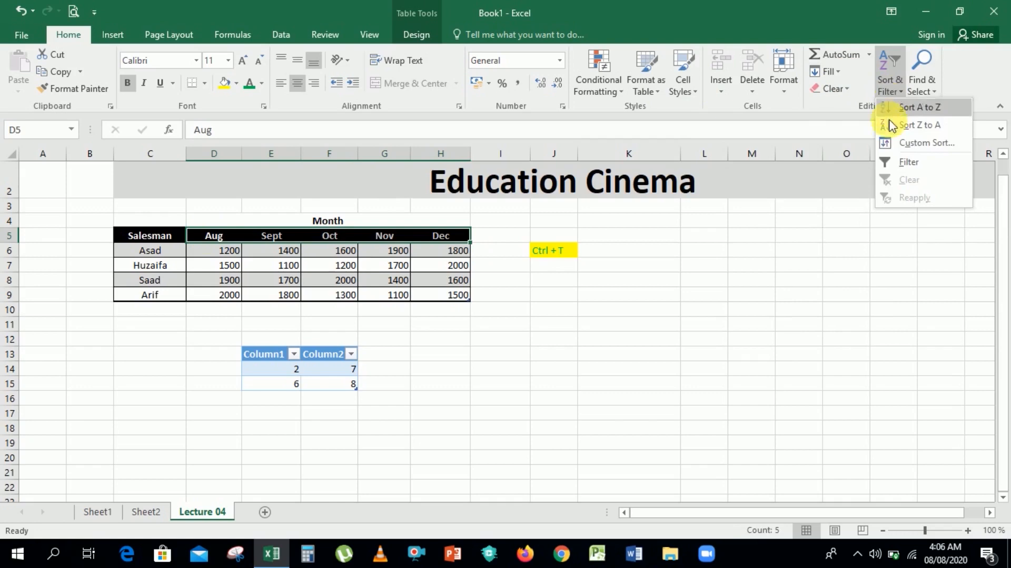
pyautogui.click(891, 162)
pyautogui.click(643, 324)
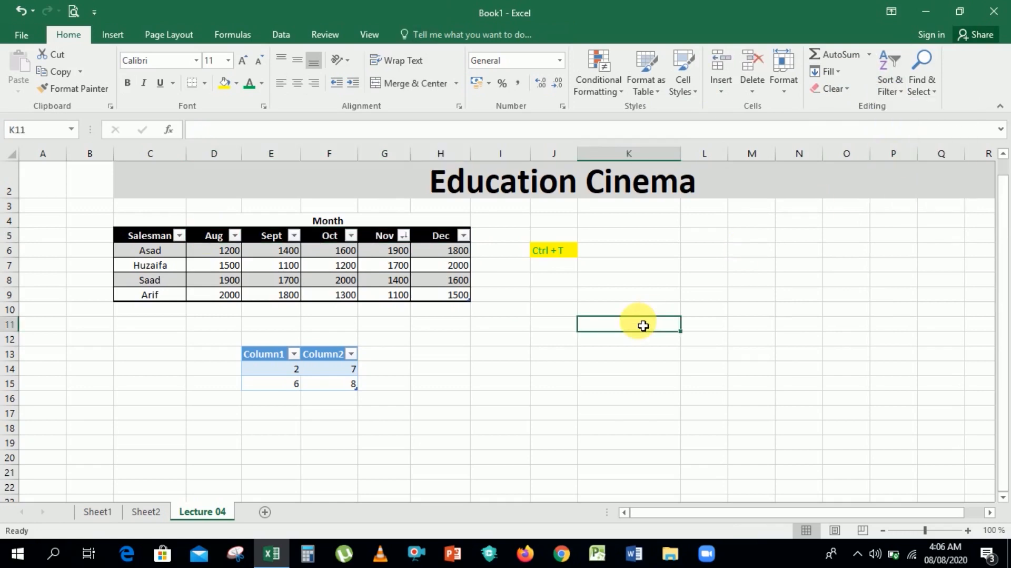
# Sort the salesman table by the Nov column from smallest to largest
pyautogui.click(404, 235)
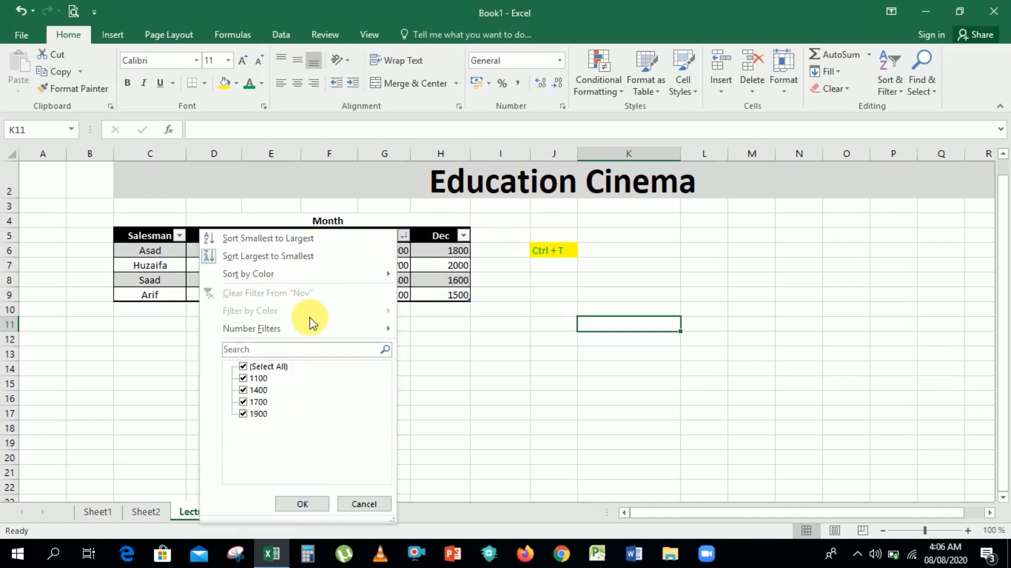
pyautogui.click(269, 239)
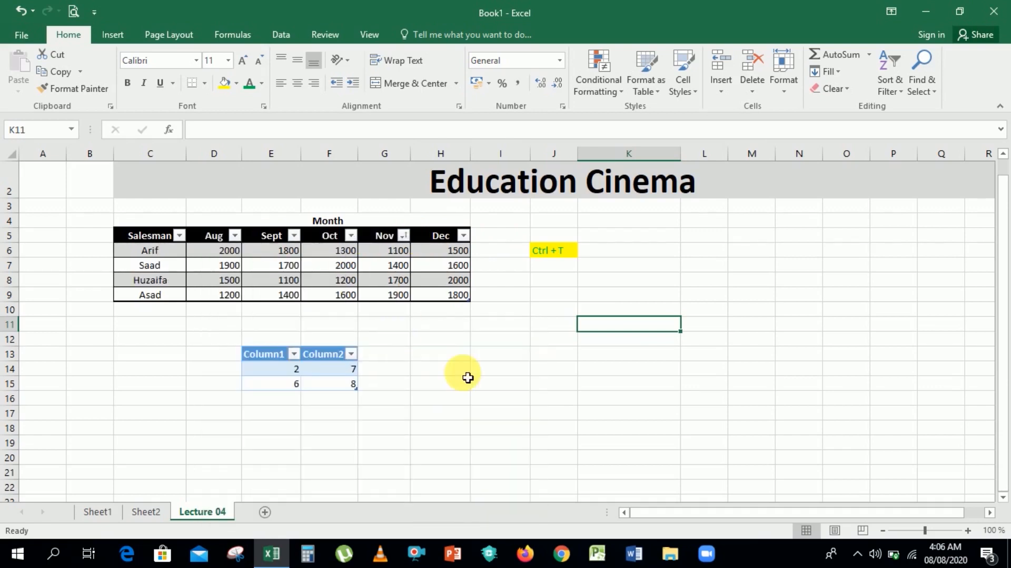
pyautogui.click(404, 236)
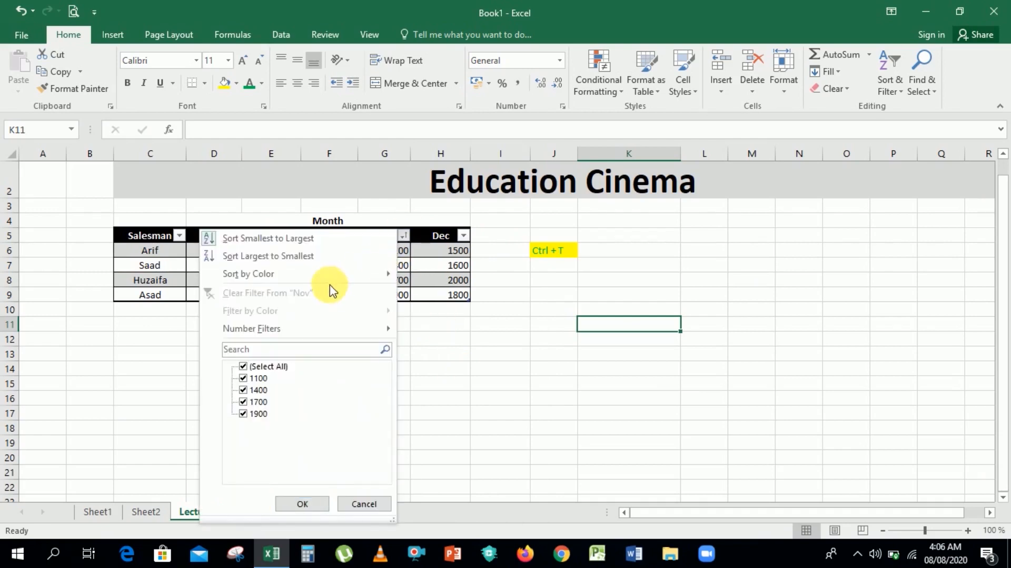
pyautogui.click(513, 384)
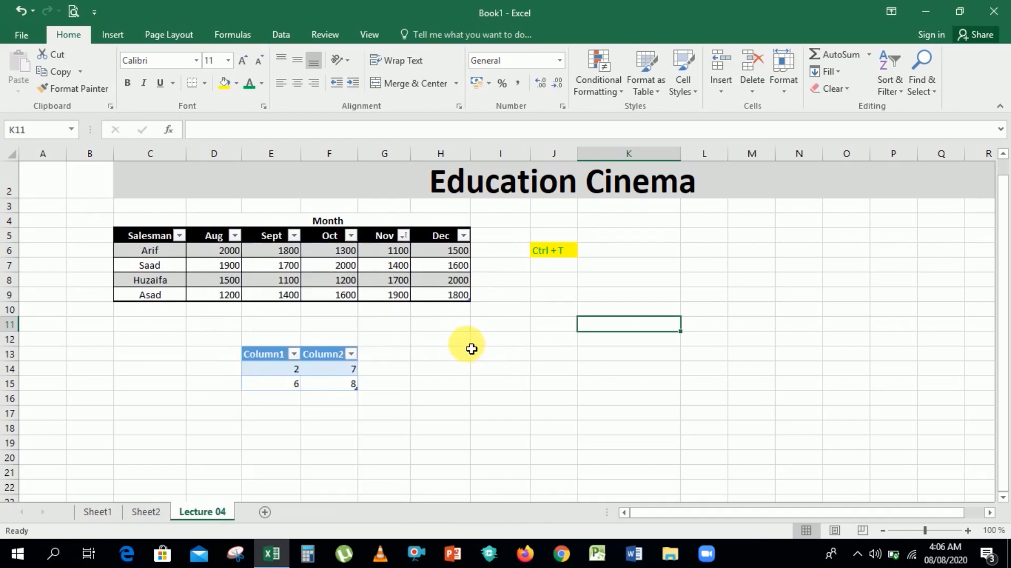
# Extend the salesman table with a new row by entering another salesman's name in cell C10
pyautogui.click(462, 384)
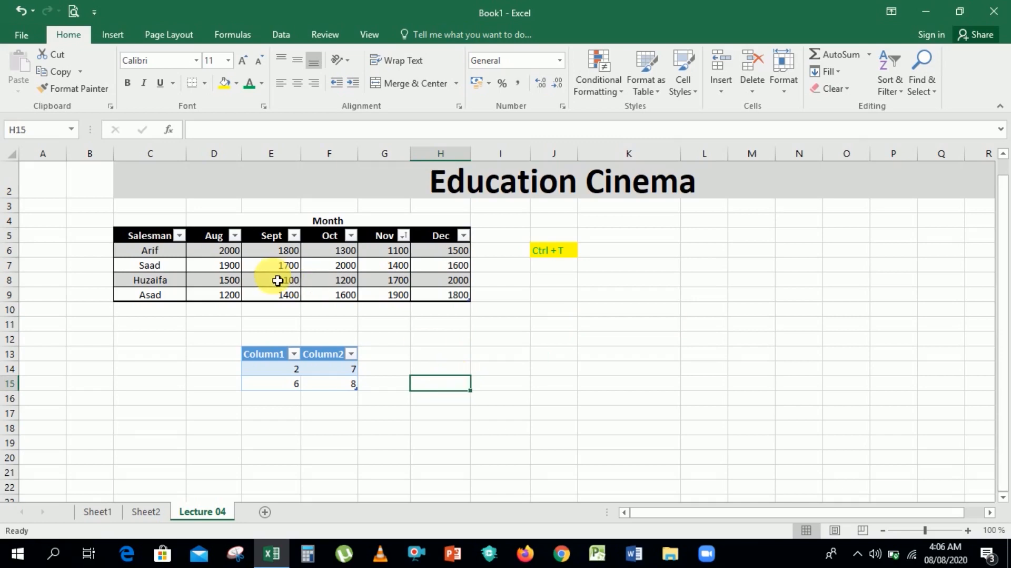
pyautogui.click(158, 311)
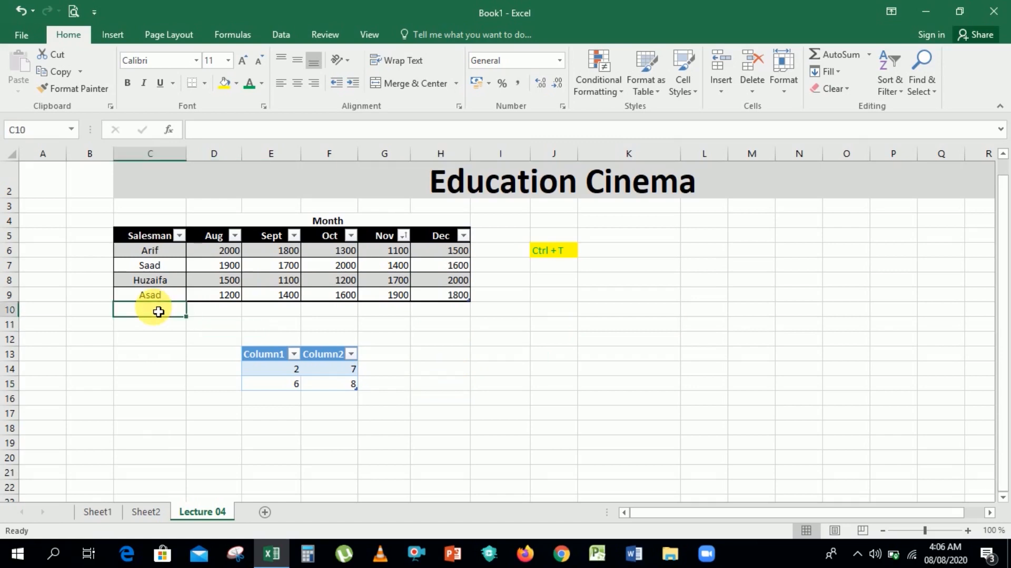
pyautogui.click(429, 372)
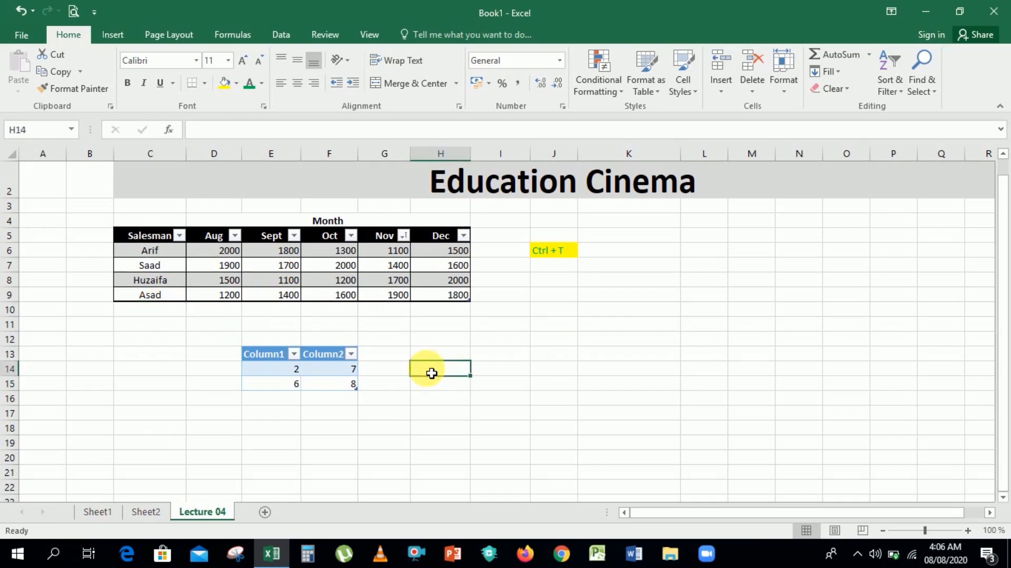
pyautogui.click(165, 315)
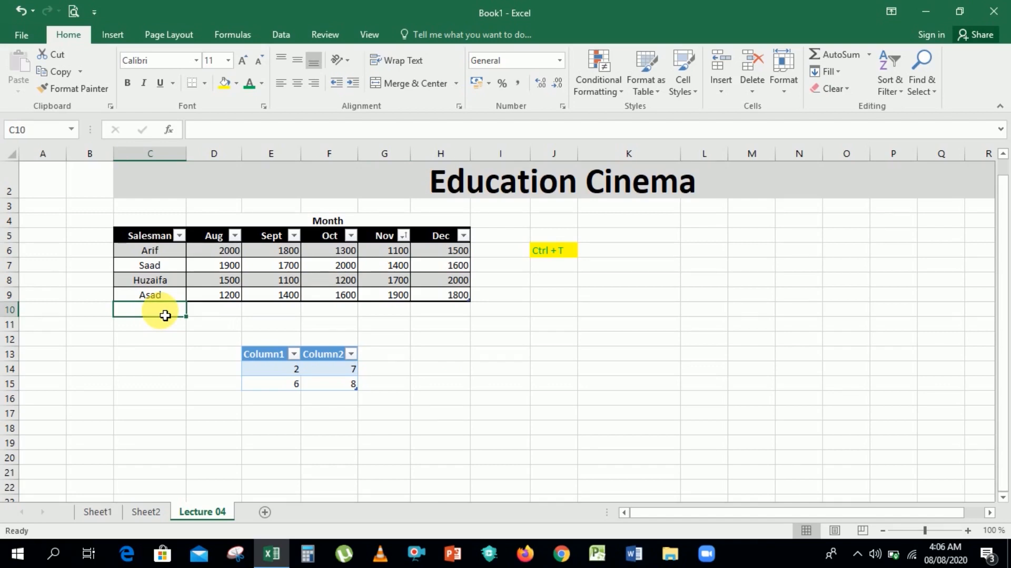
pyautogui.write('Sa')
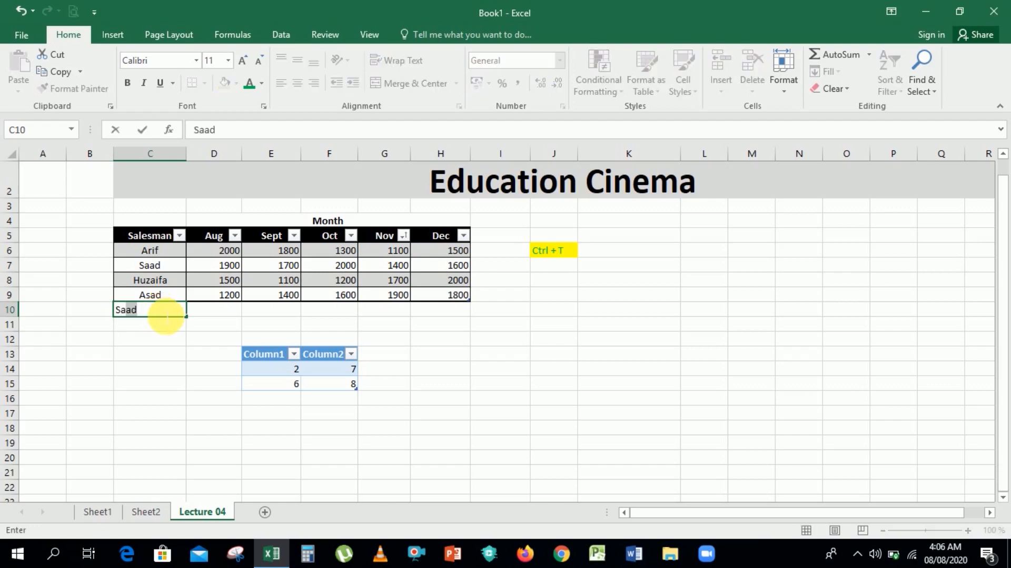
pyautogui.write('rfraz')
pyautogui.press('Return')
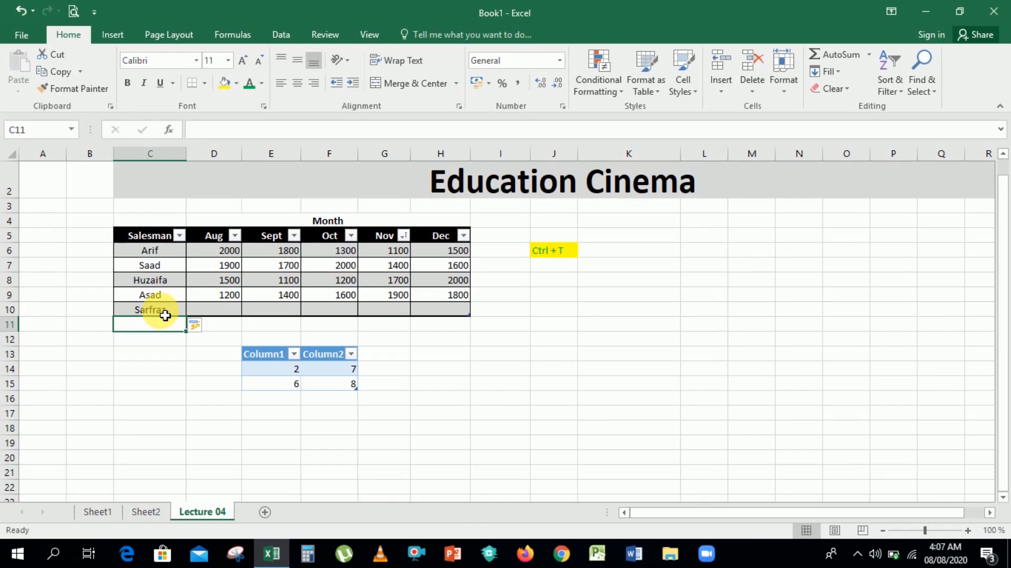
# Apply the Bad cell style to the empty cell H13
pyautogui.click(332, 280)
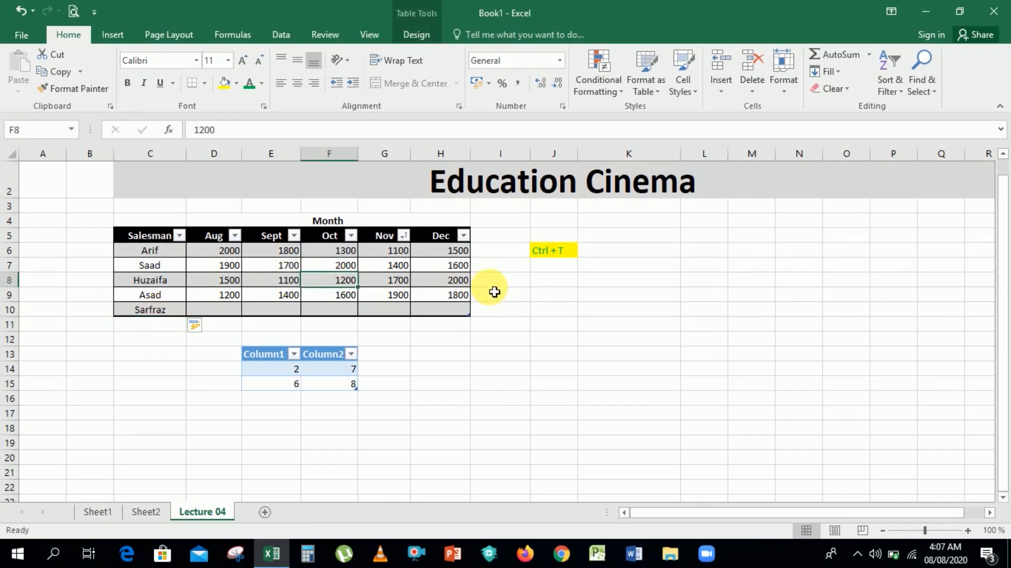
pyautogui.click(584, 293)
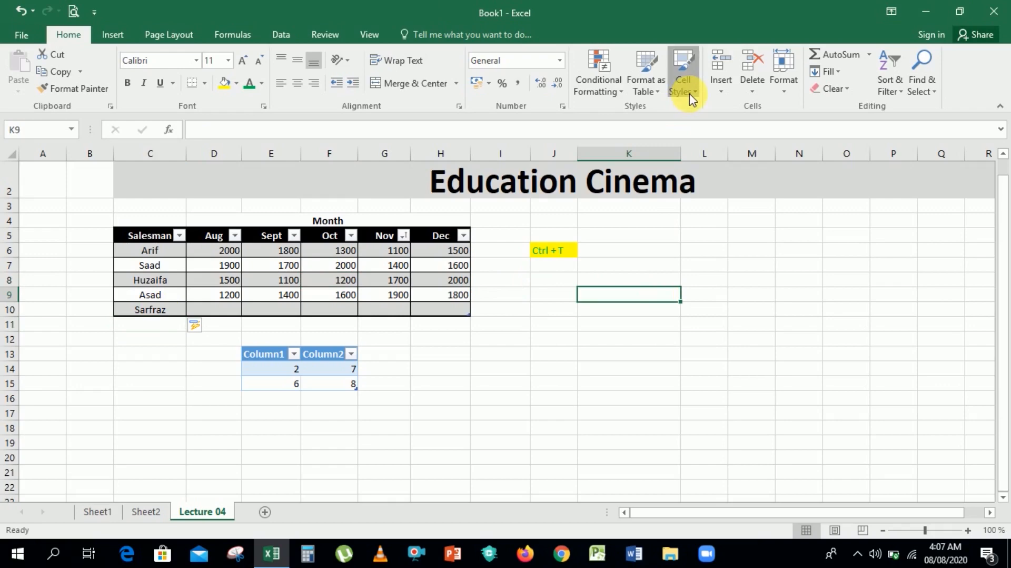
pyautogui.click(688, 91)
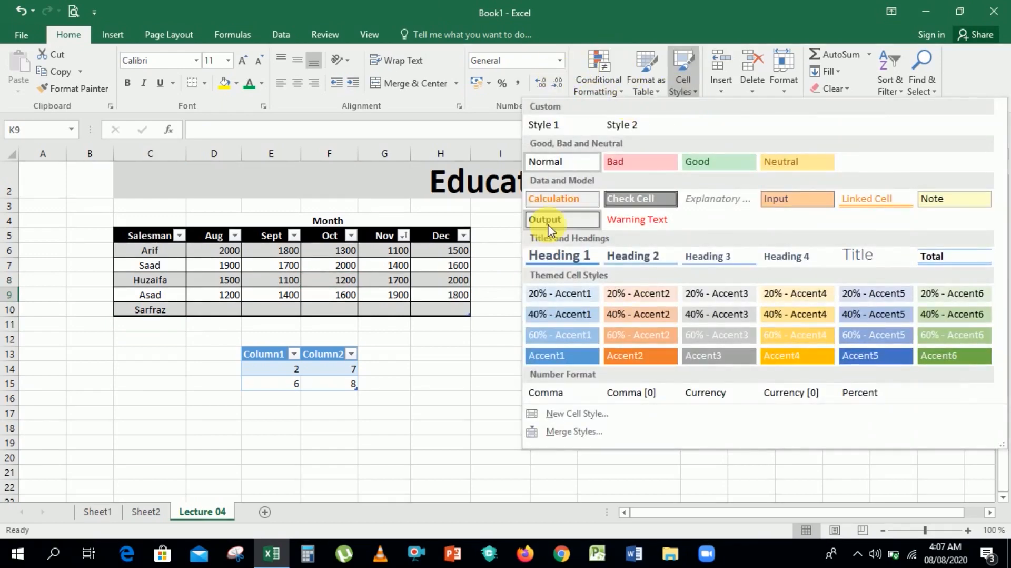
pyautogui.click(457, 361)
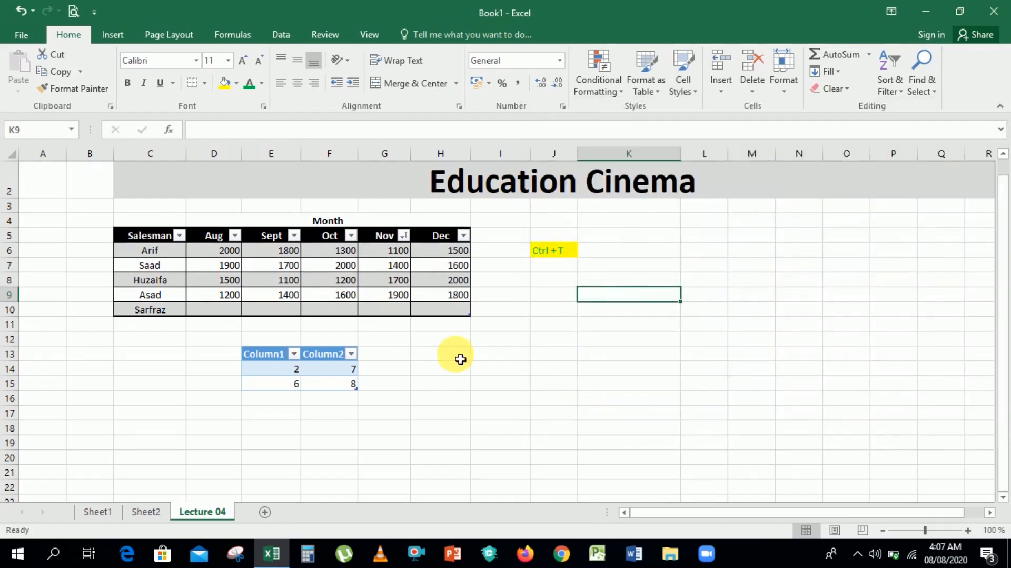
pyautogui.click(457, 357)
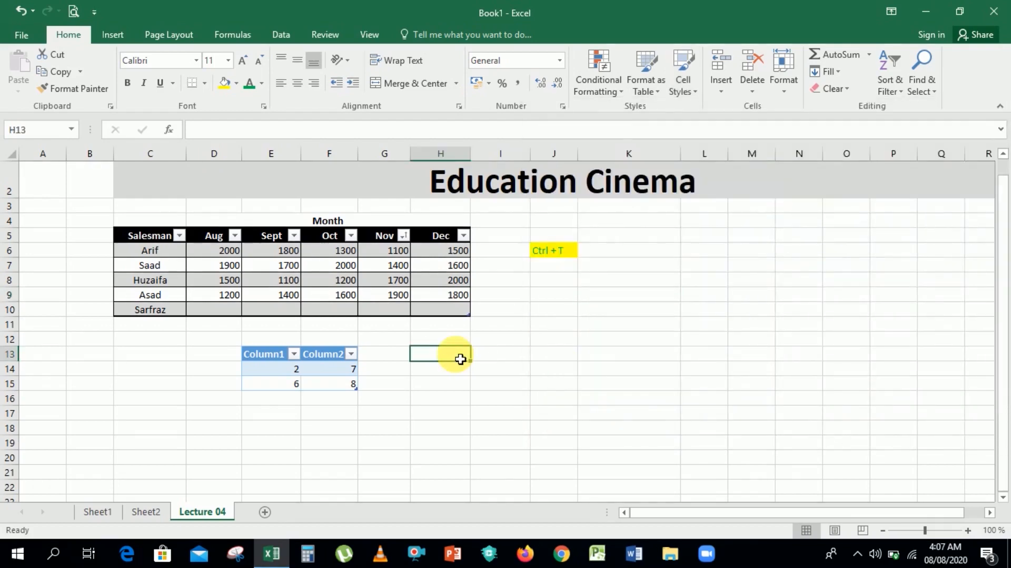
pyautogui.click(687, 90)
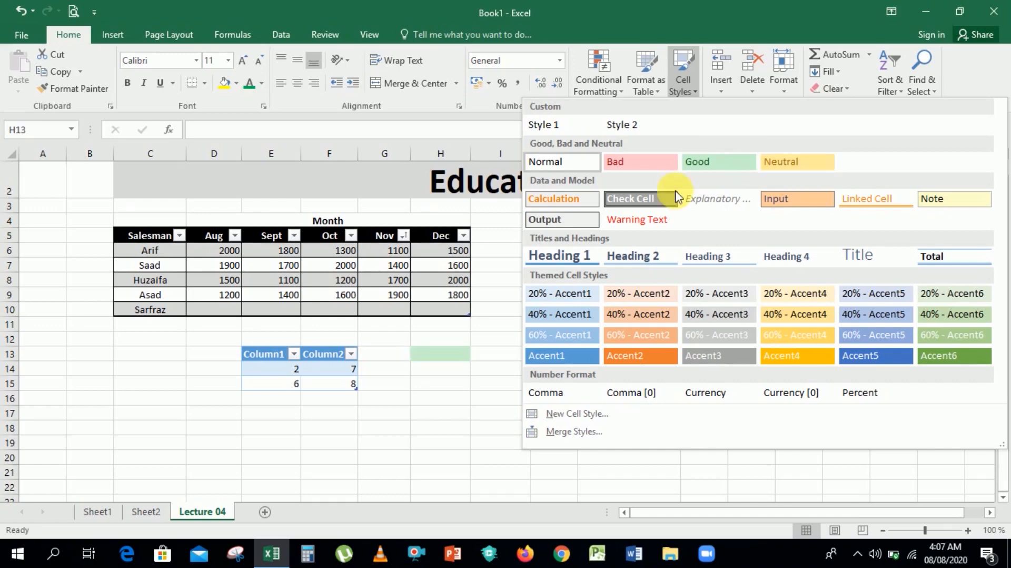
pyautogui.click(622, 163)
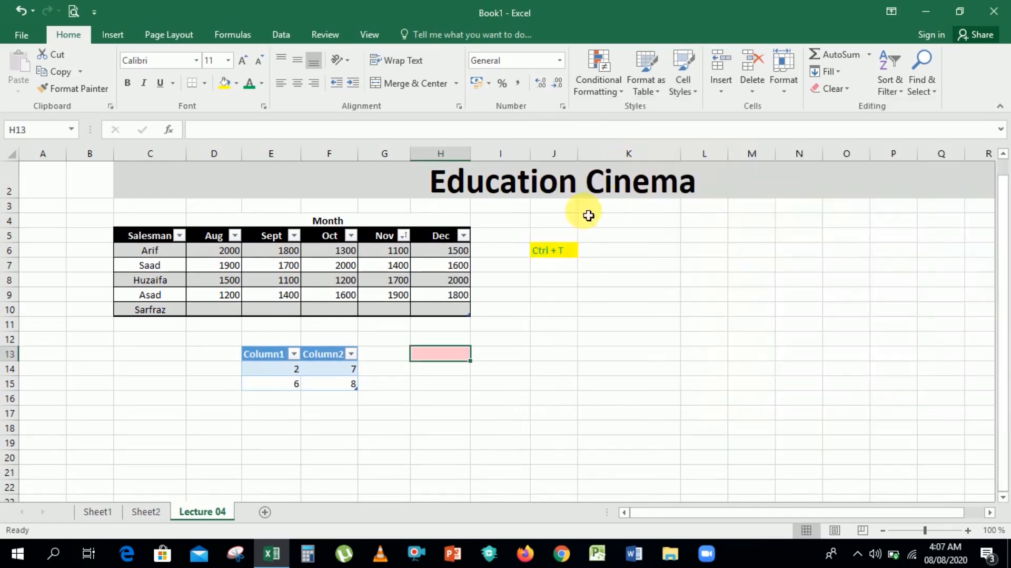
# Apply the Good cell style to cell I13 and the Neutral cell style to cell J13
pyautogui.click(520, 358)
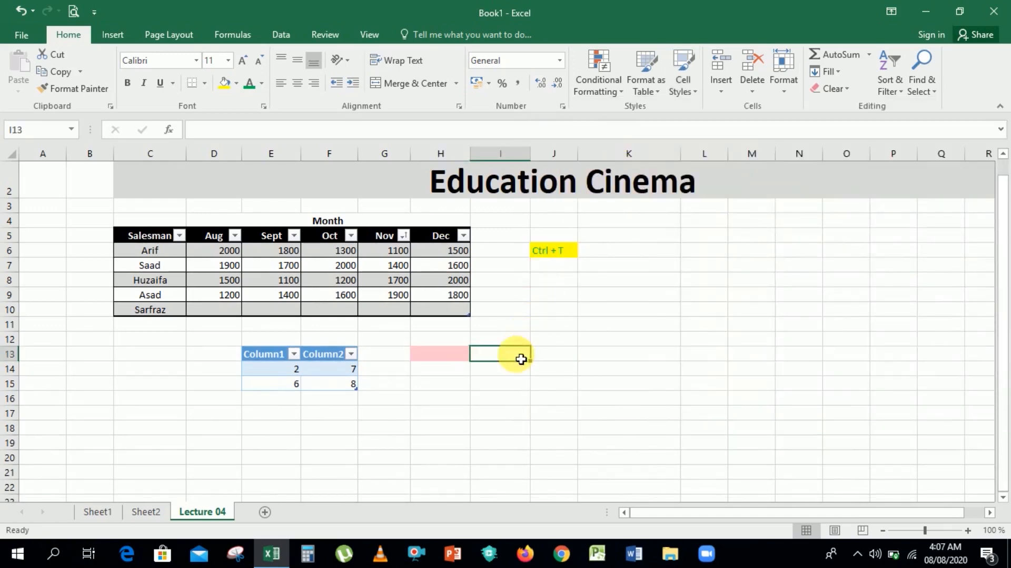
pyautogui.click(683, 95)
pyautogui.click(738, 163)
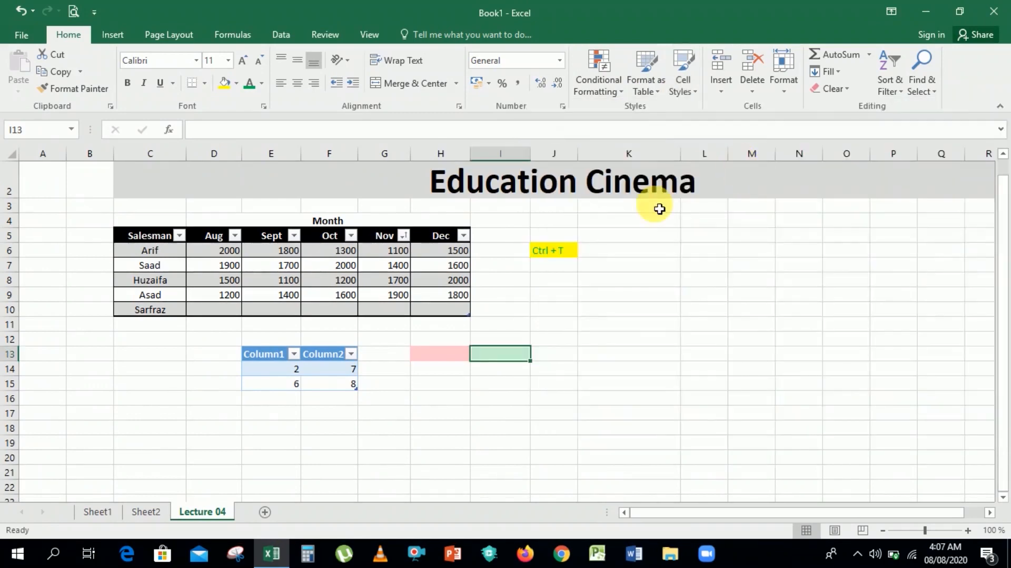
pyautogui.click(563, 354)
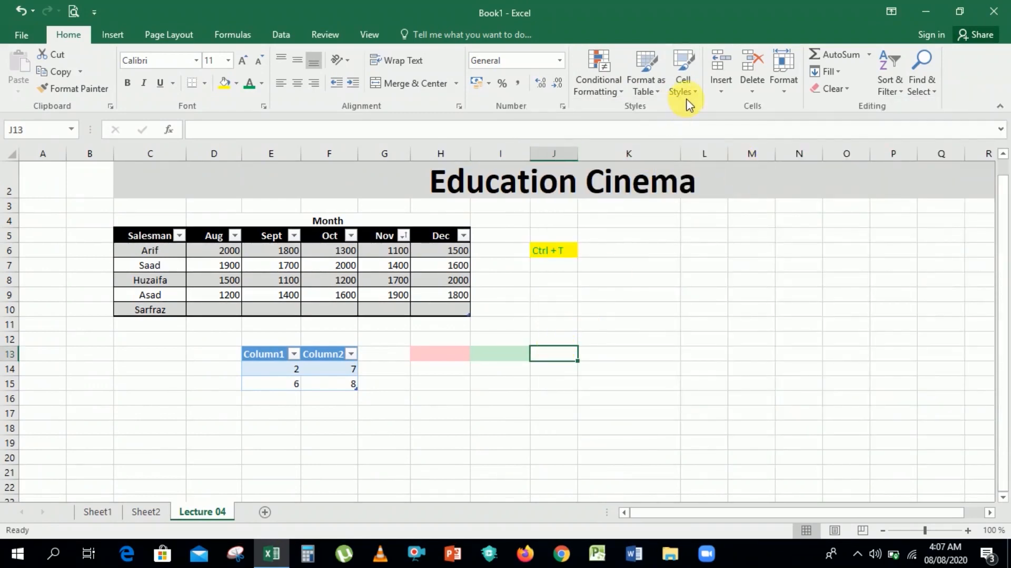
pyautogui.click(684, 84)
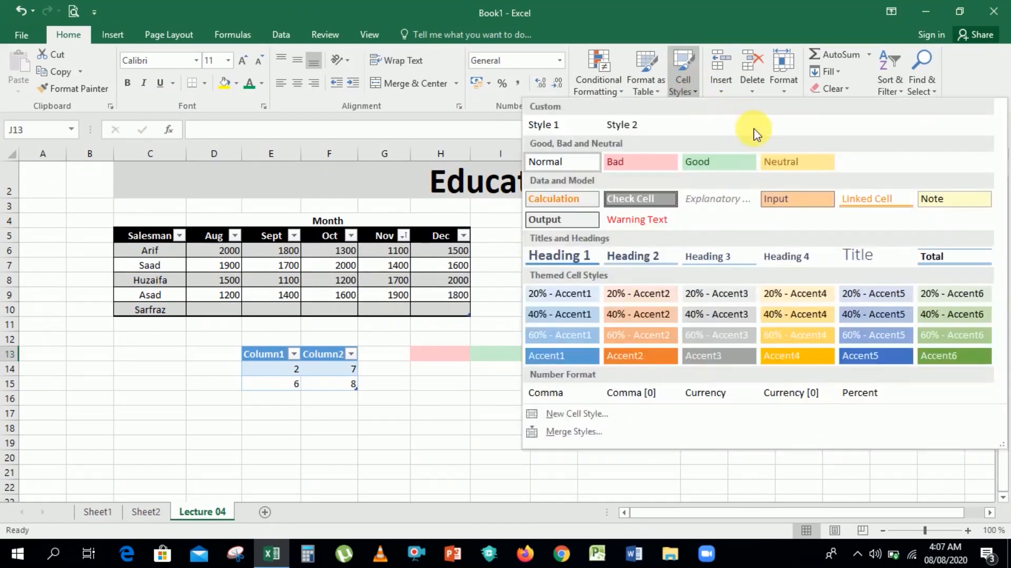
pyautogui.click(781, 163)
# Apply the custom Style 1 cell style to the empty cell K13
pyautogui.click(645, 360)
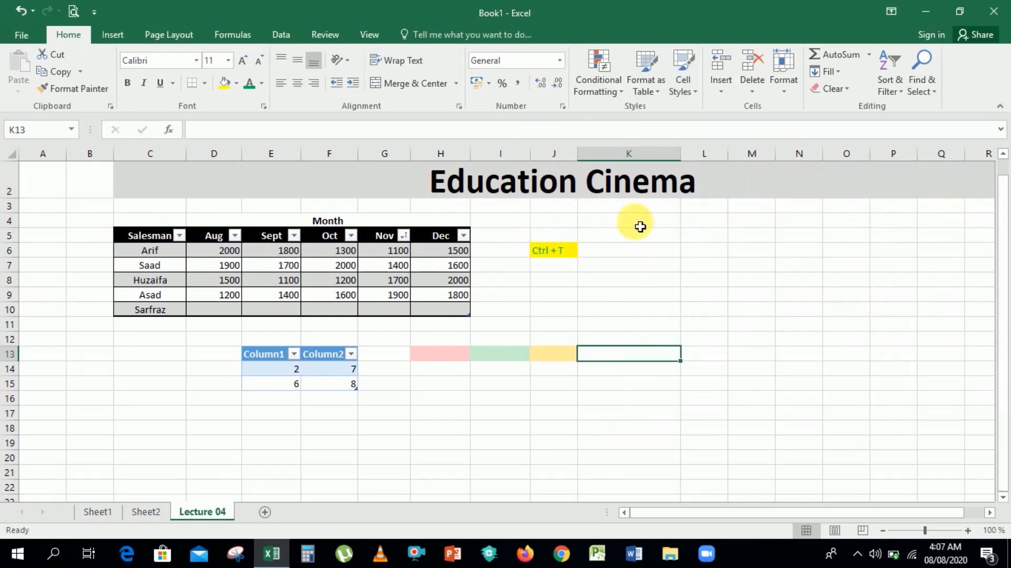
pyautogui.click(685, 86)
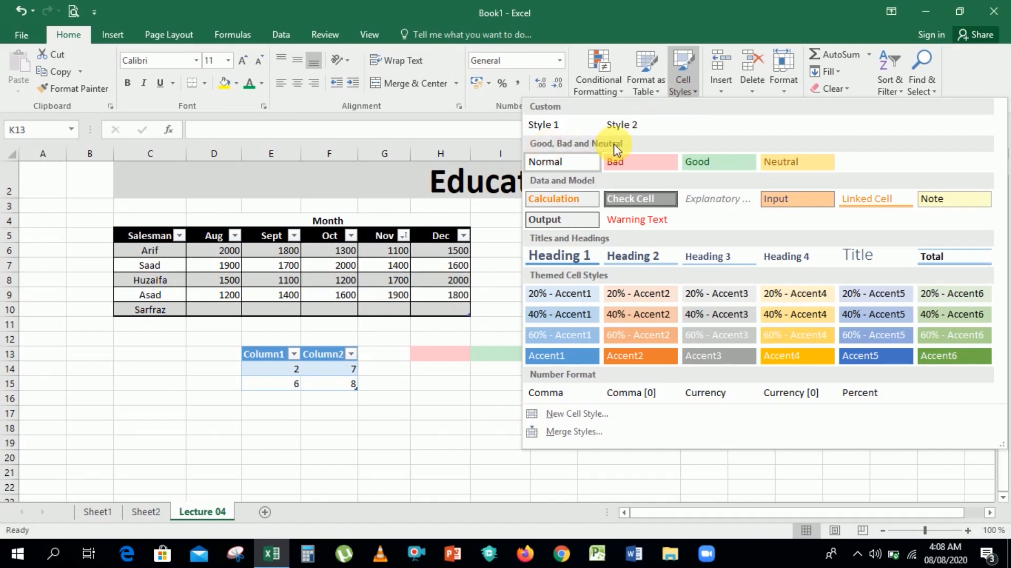
pyautogui.click(544, 126)
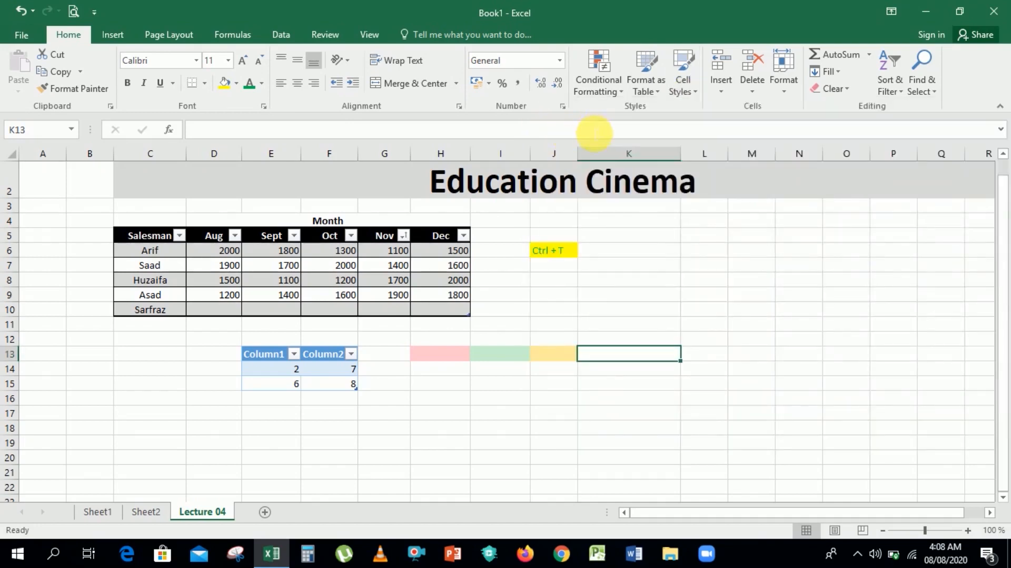
pyautogui.click(681, 87)
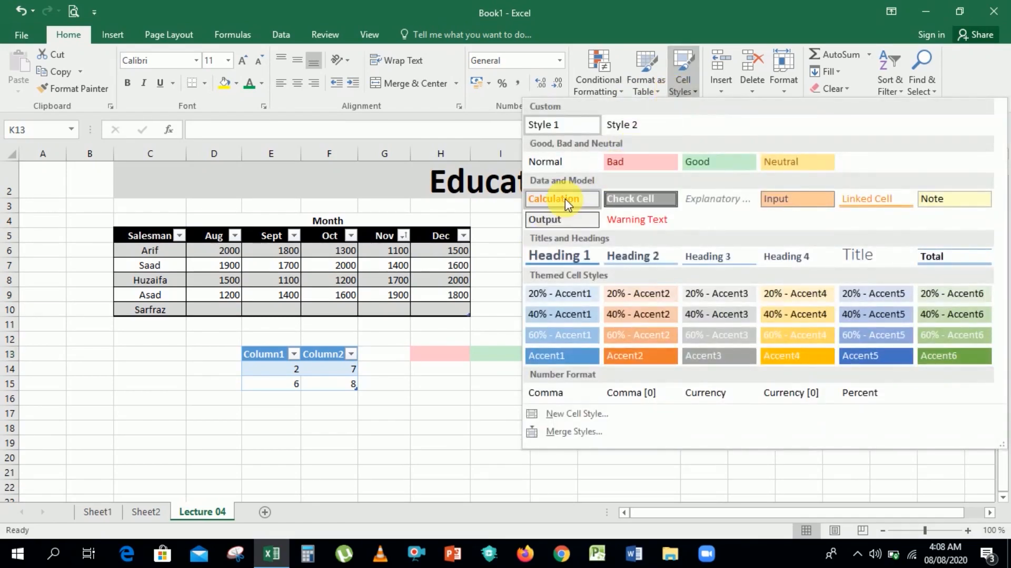
pyautogui.click(403, 427)
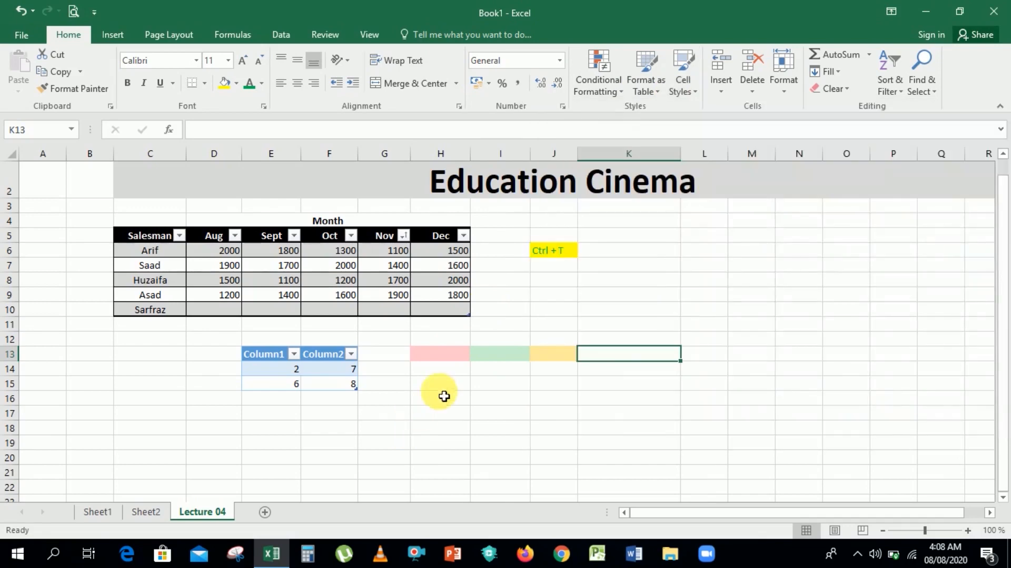
# Apply the Calculation cell style to the empty cell H15
pyautogui.click(447, 381)
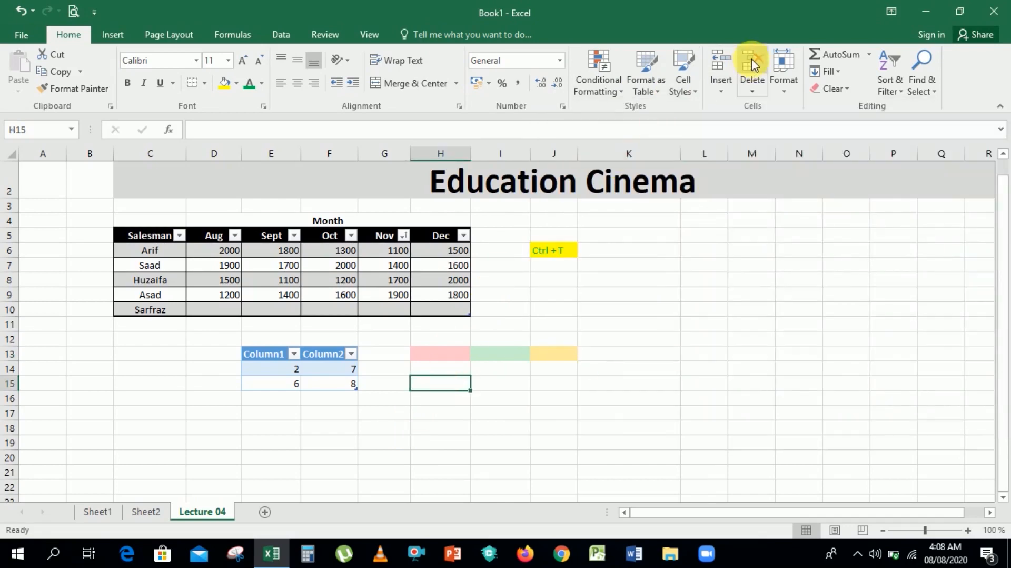
pyautogui.click(688, 95)
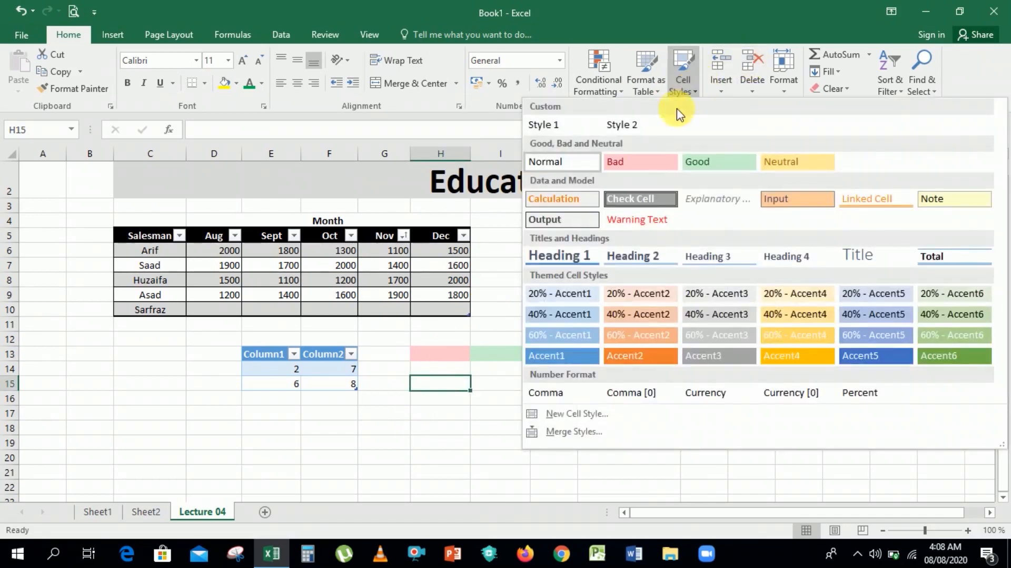
pyautogui.click(587, 207)
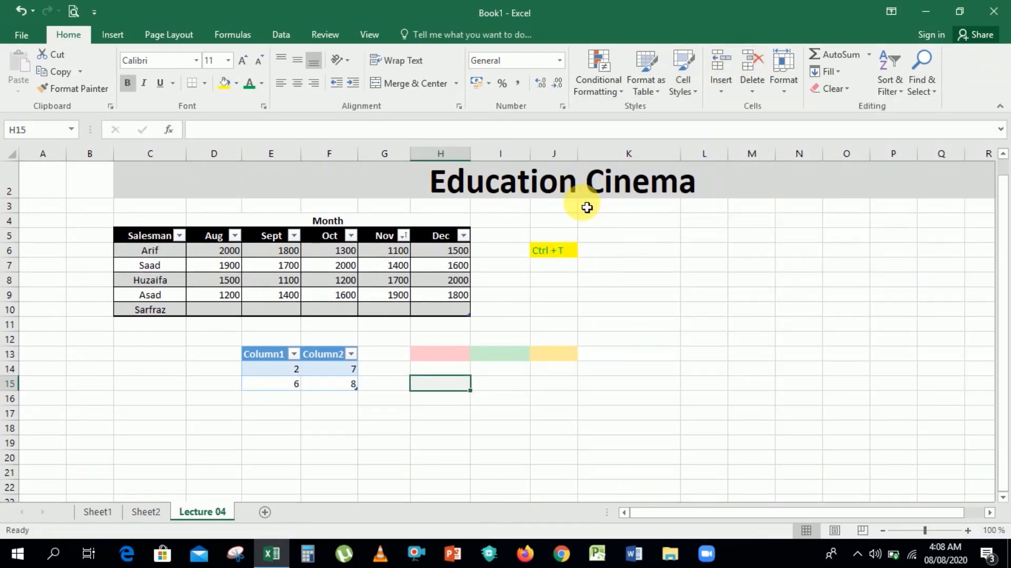
pyautogui.click(495, 383)
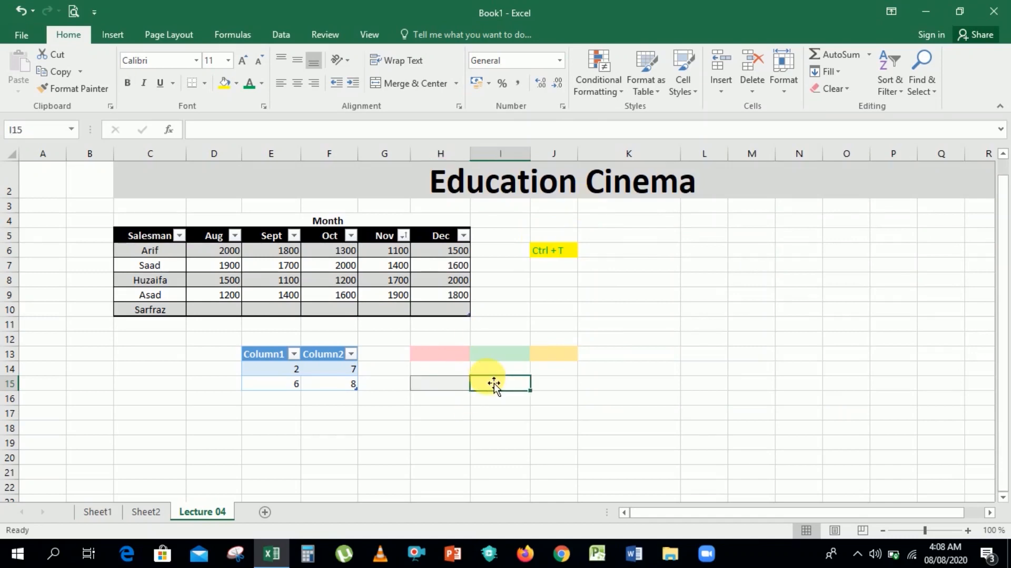
pyautogui.click(681, 92)
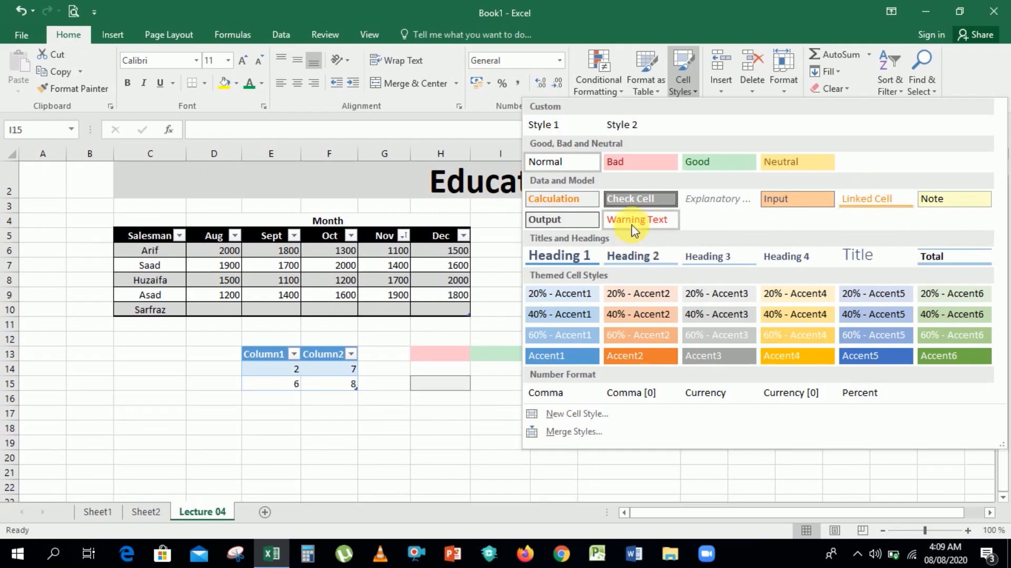
pyautogui.click(420, 420)
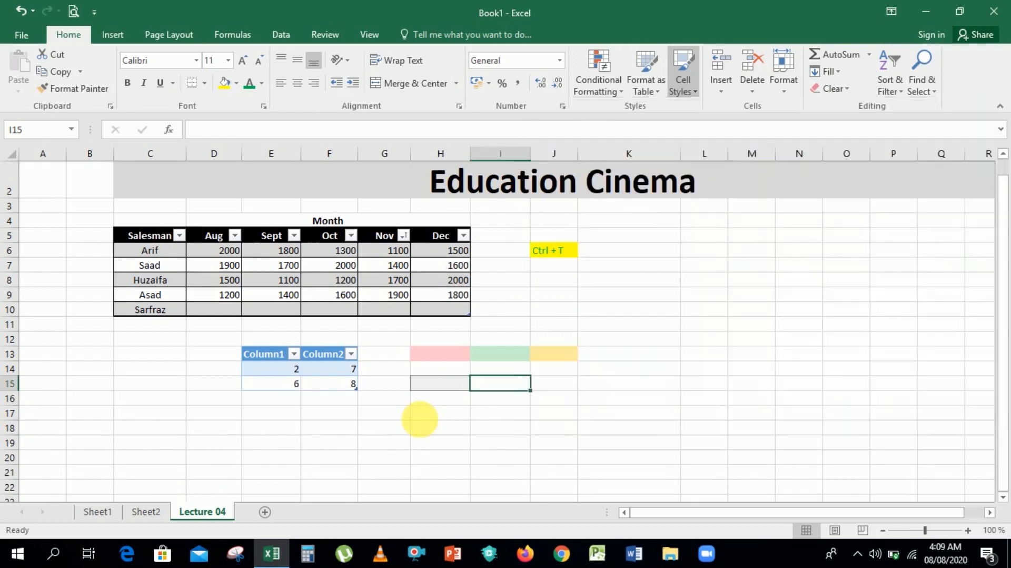
pyautogui.click(535, 398)
pyautogui.click(709, 263)
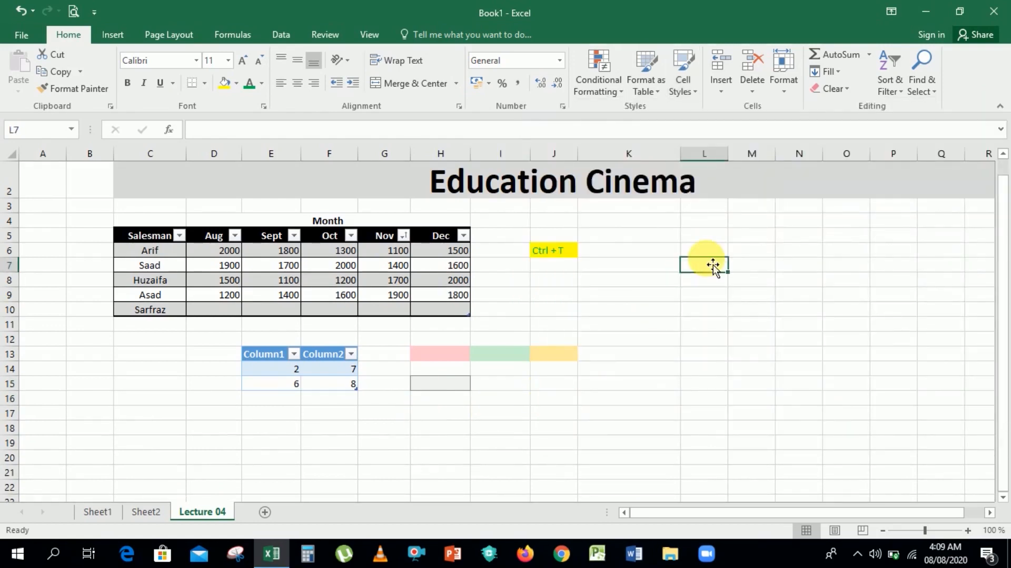
pyautogui.click(662, 254)
pyautogui.click(699, 254)
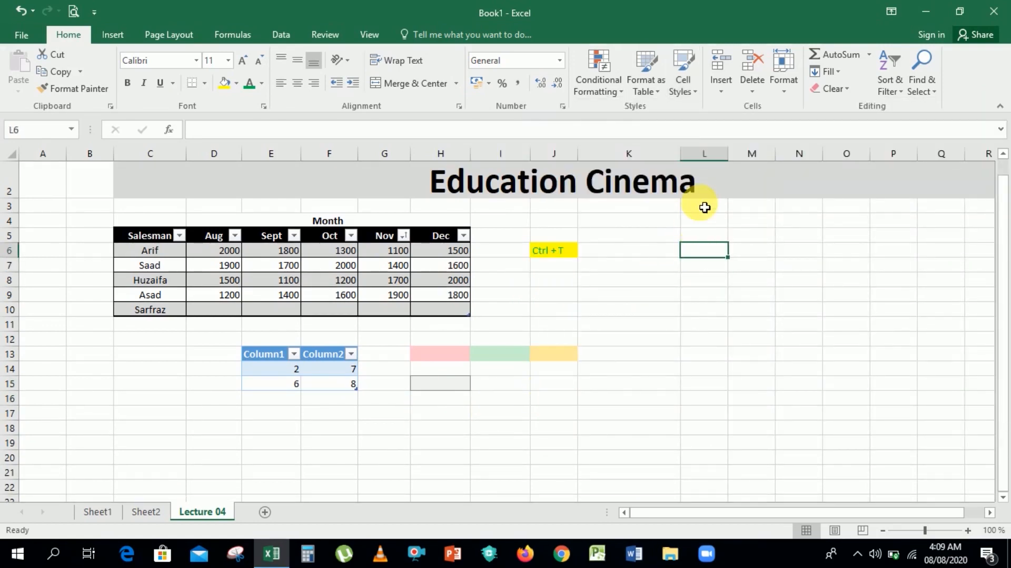
pyautogui.click(661, 256)
pyautogui.click(647, 282)
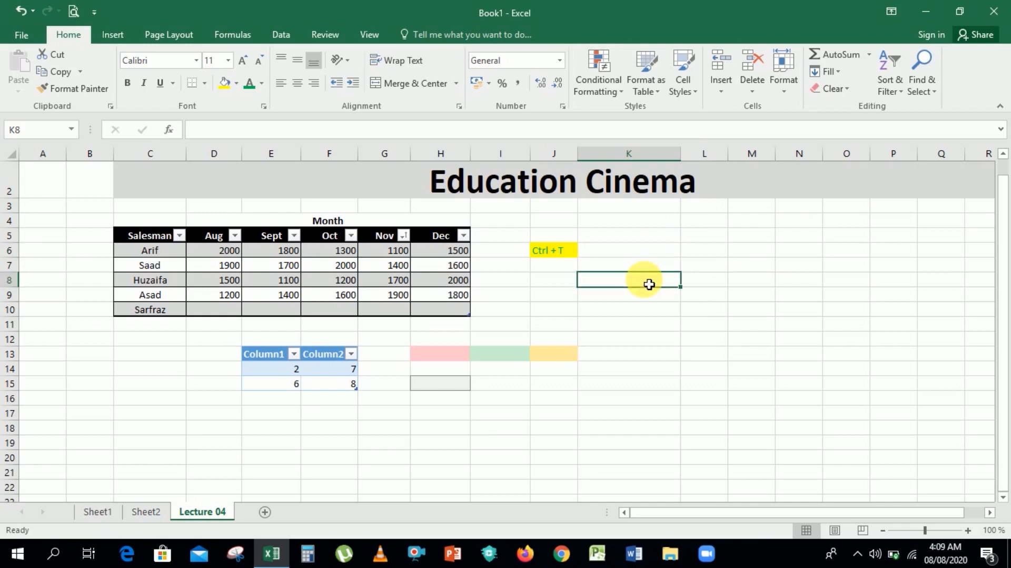
# Apply the Heading 1 cell style to the empty cell K10
pyautogui.click(639, 310)
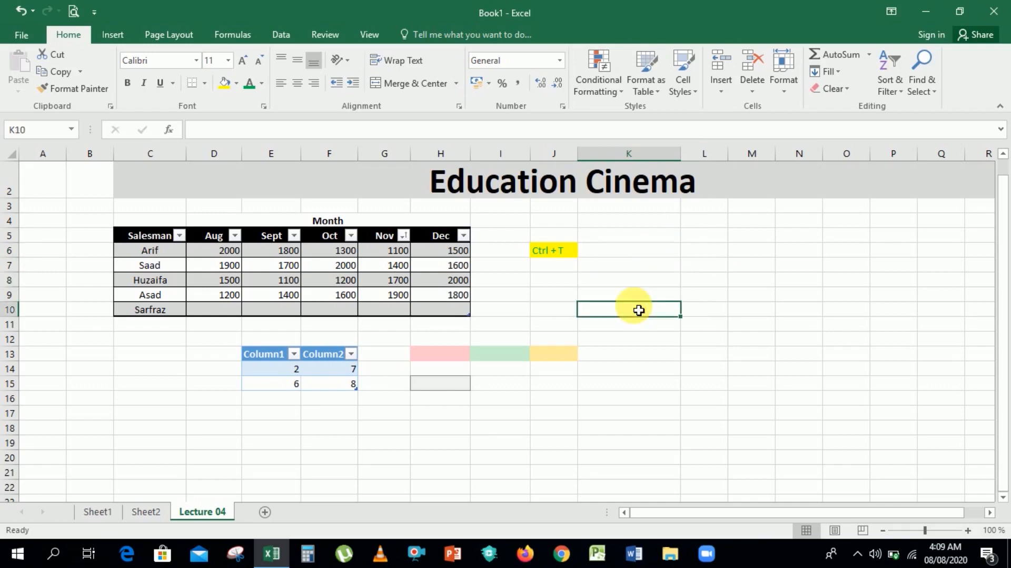
pyautogui.click(698, 90)
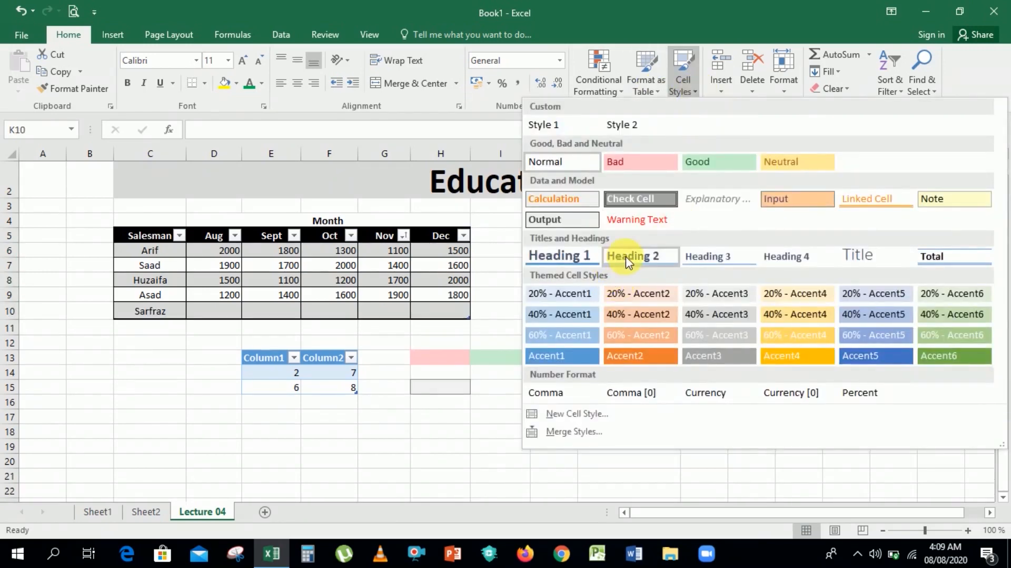
pyautogui.click(573, 260)
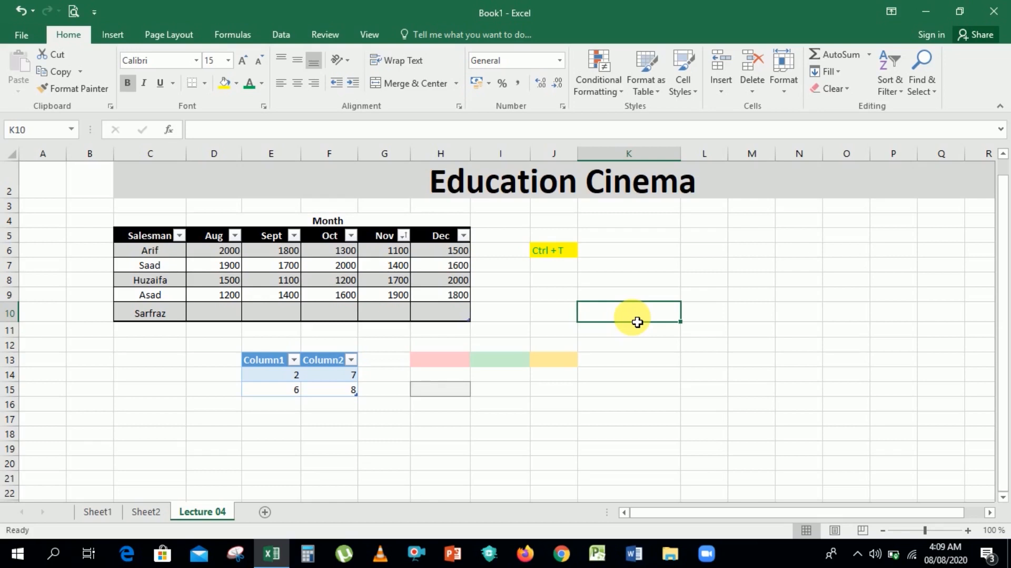
# Enter the heading Season in cell K10 and center it horizontally
pyautogui.write('S')
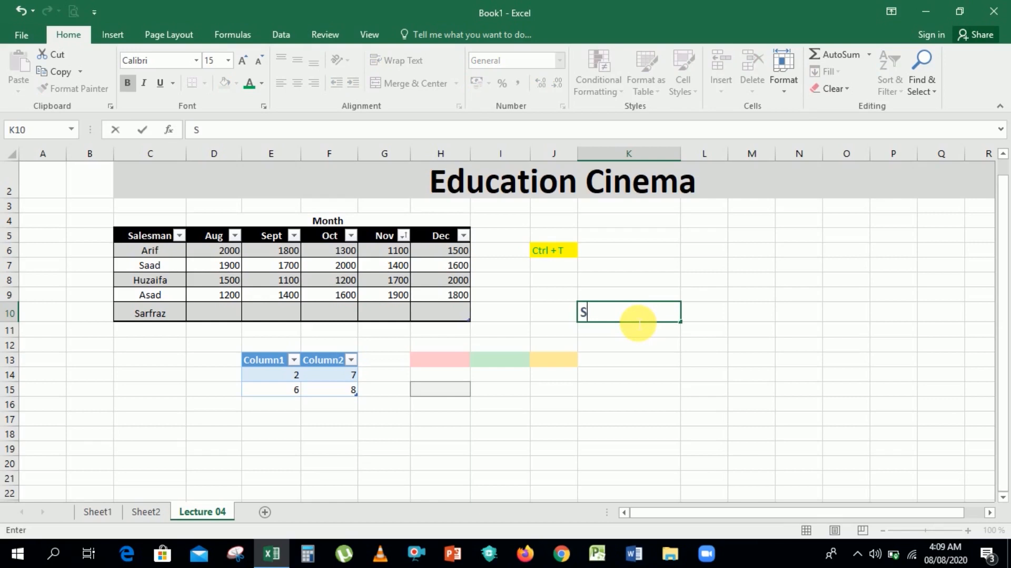
pyautogui.write('eason')
pyautogui.press('Return')
pyautogui.click(637, 318)
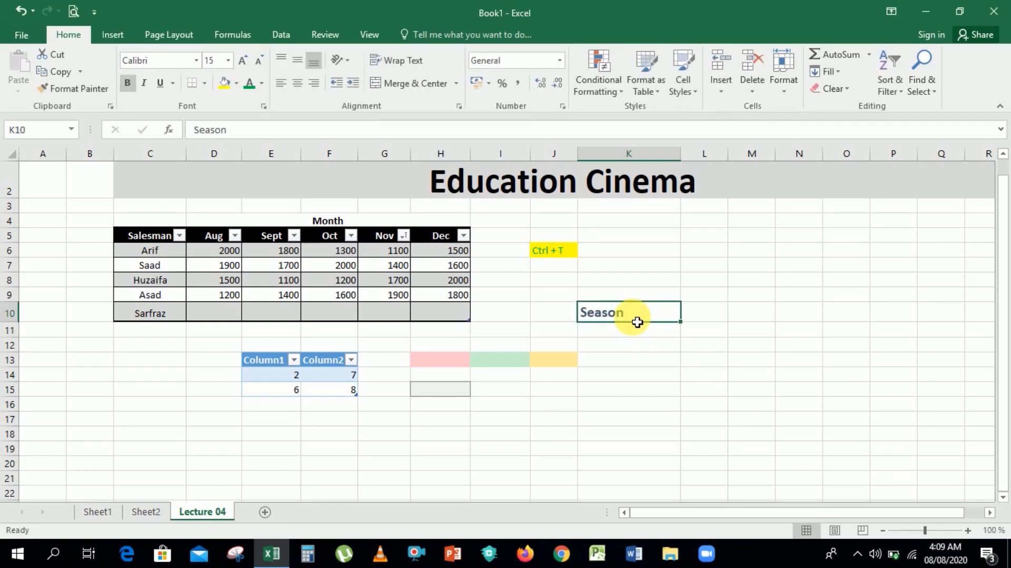
pyautogui.click(297, 82)
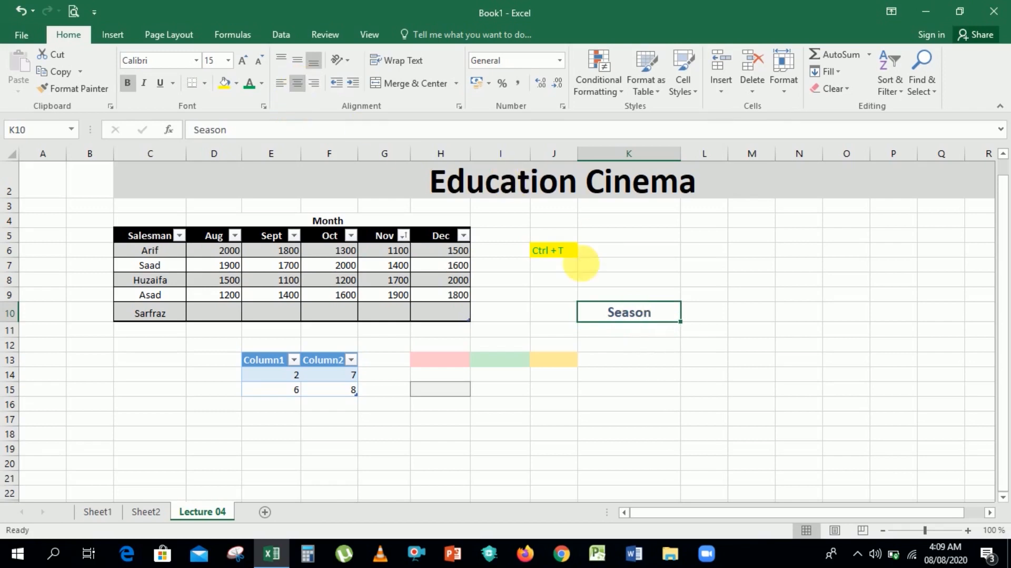
pyautogui.click(756, 331)
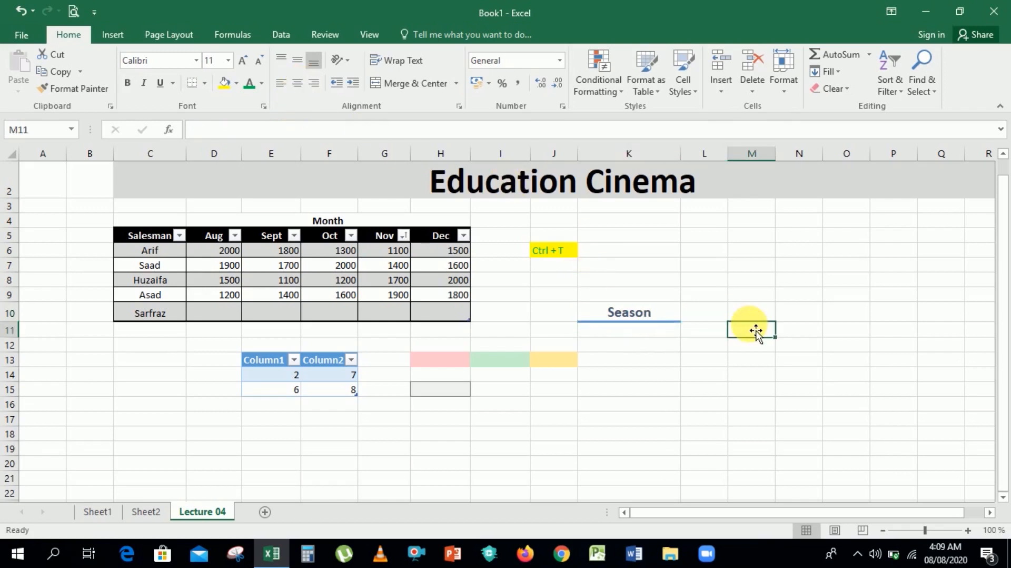
# Apply the Total cell style to the Season heading in cell K10
pyautogui.click(644, 318)
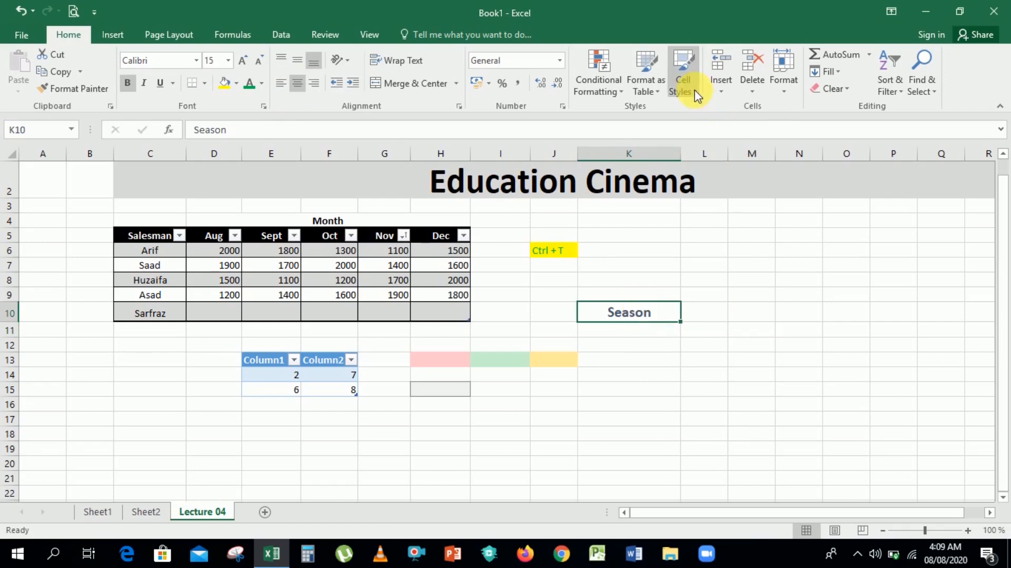
pyautogui.click(683, 82)
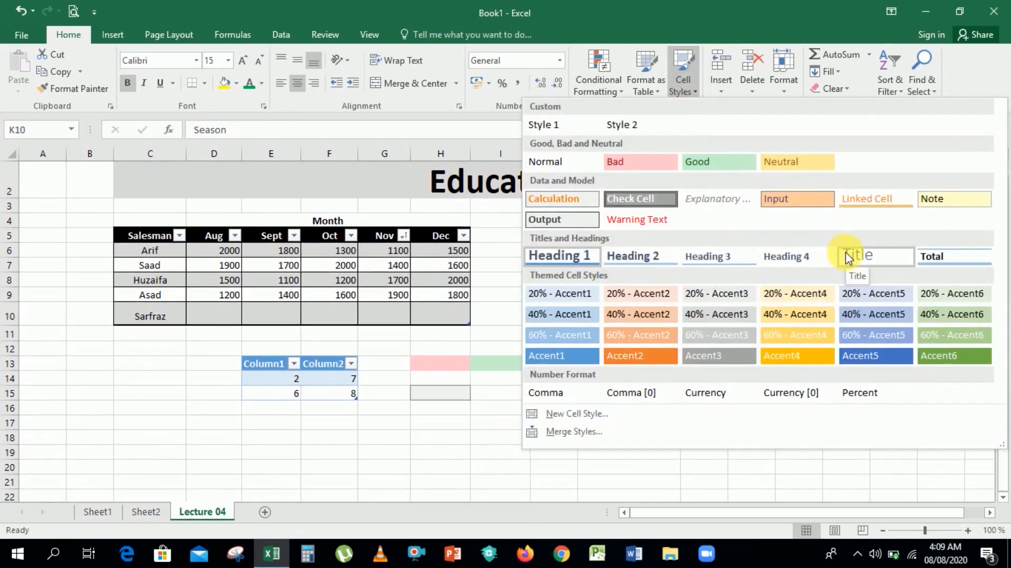
pyautogui.click(925, 258)
pyautogui.click(697, 375)
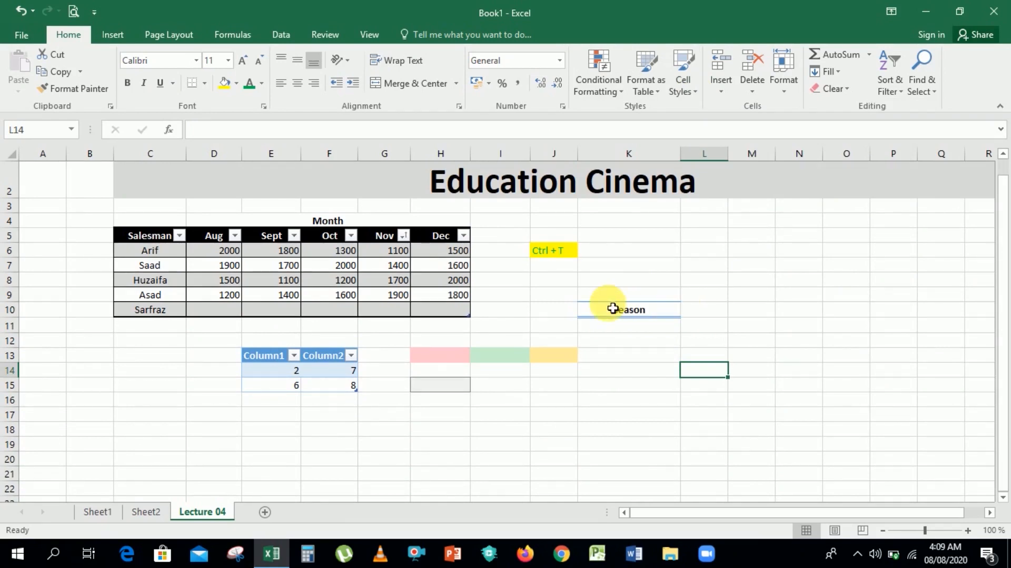
# Apply the themed cell style 60% - Accent6 to cell K13
pyautogui.click(665, 356)
pyautogui.click(685, 87)
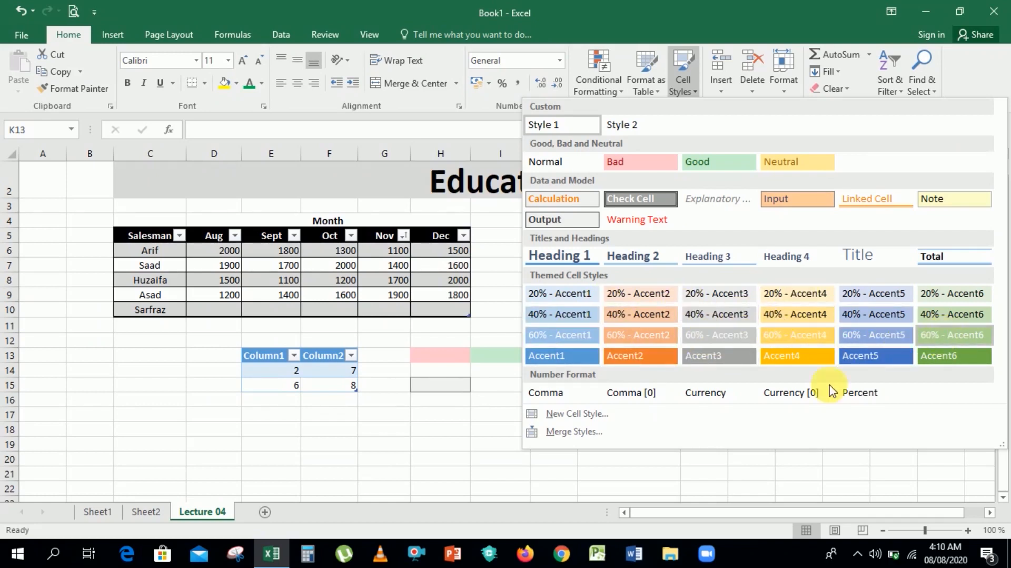
pyautogui.click(947, 337)
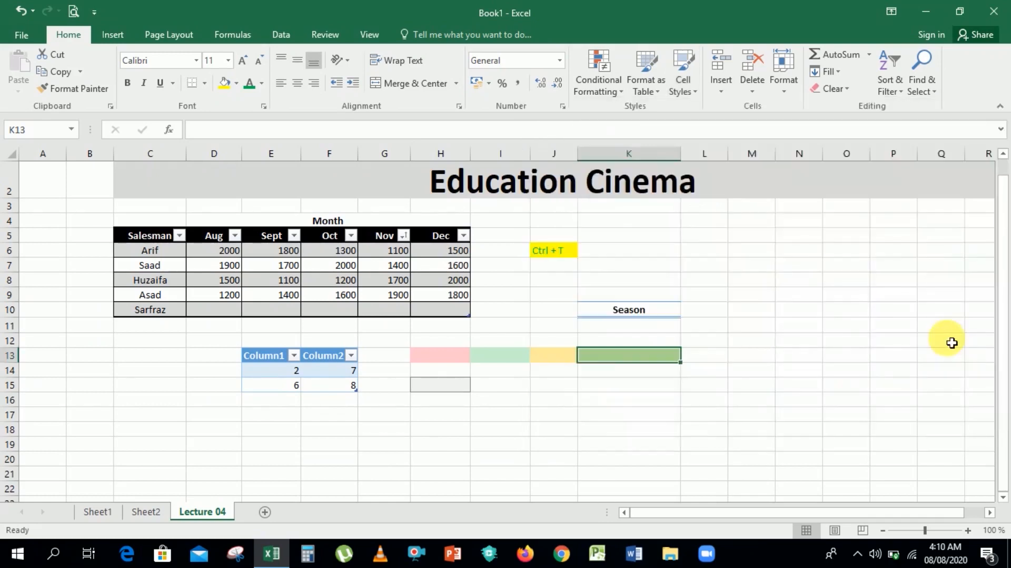
pyautogui.click(751, 386)
# Apply the Comma number format style to cell K15 and enter 12000 in it
pyautogui.click(645, 392)
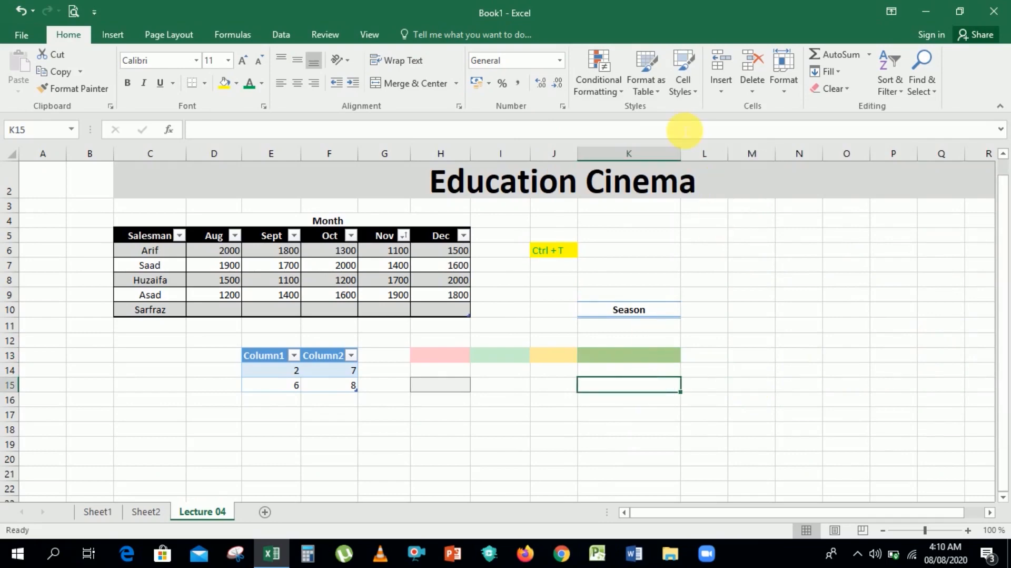
pyautogui.click(690, 97)
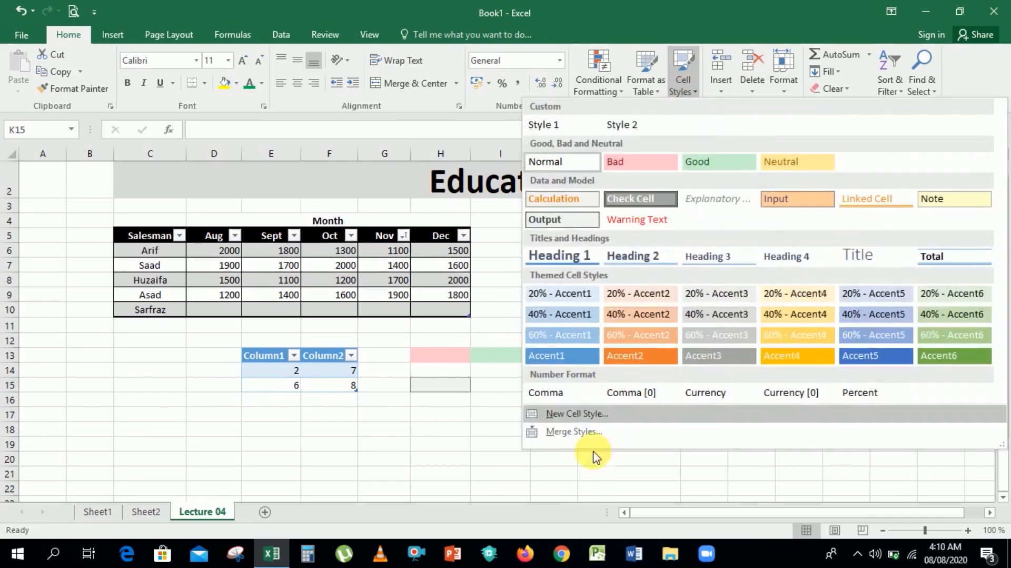
pyautogui.click(548, 394)
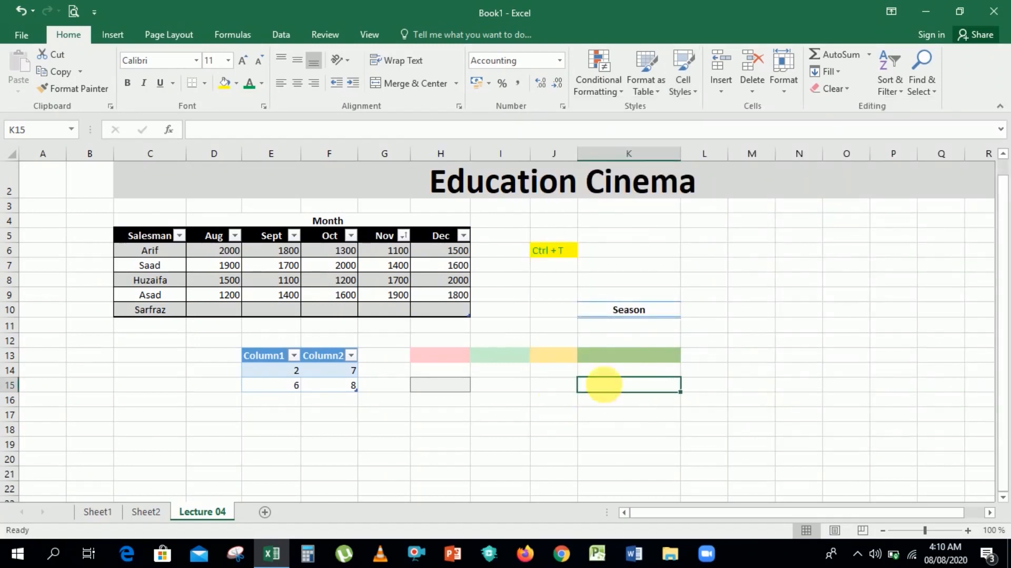
pyautogui.write('12000')
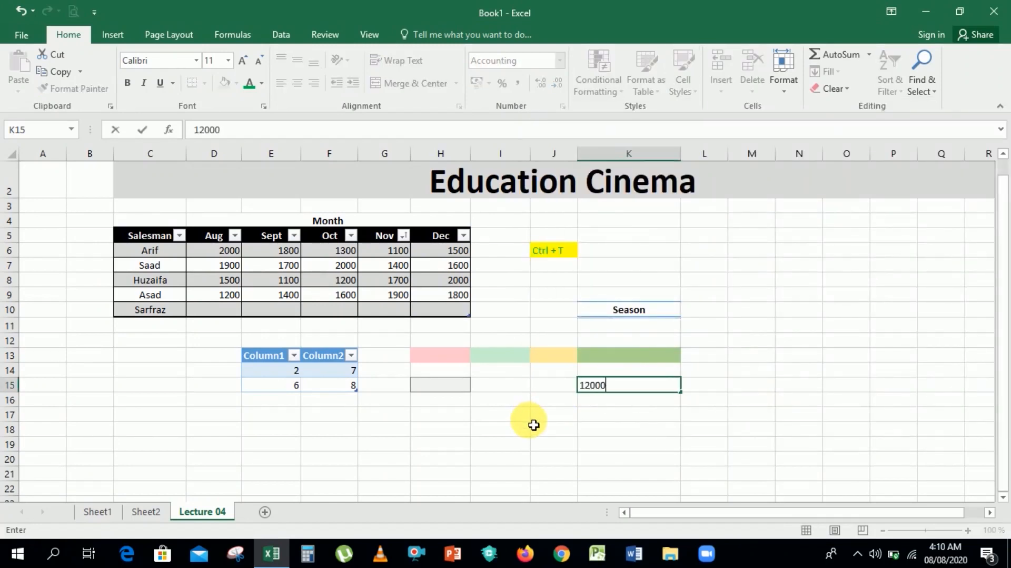
pyautogui.press('Return')
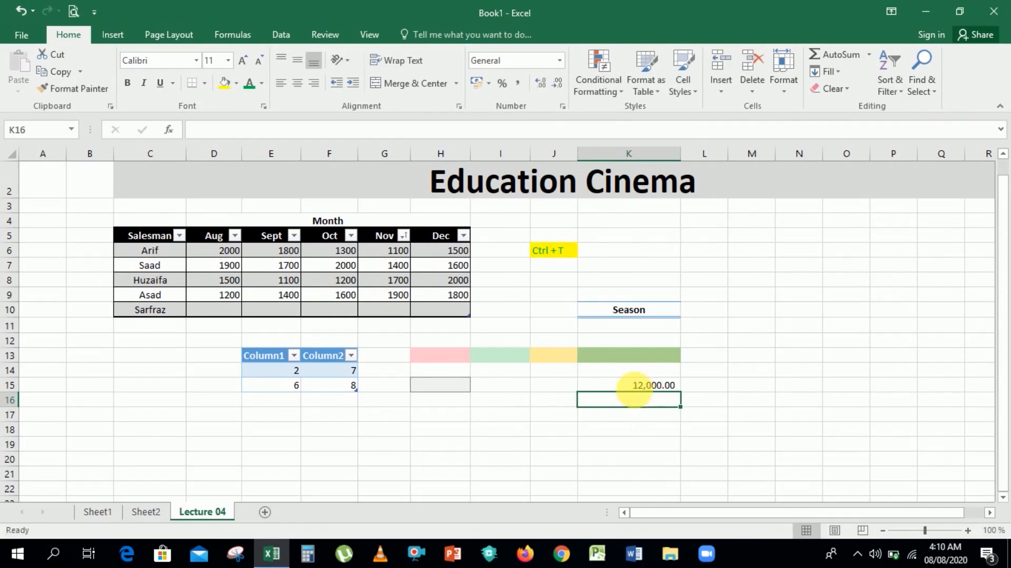
# Remove both decimal places from the displayed number in cell K15
pyautogui.click(634, 385)
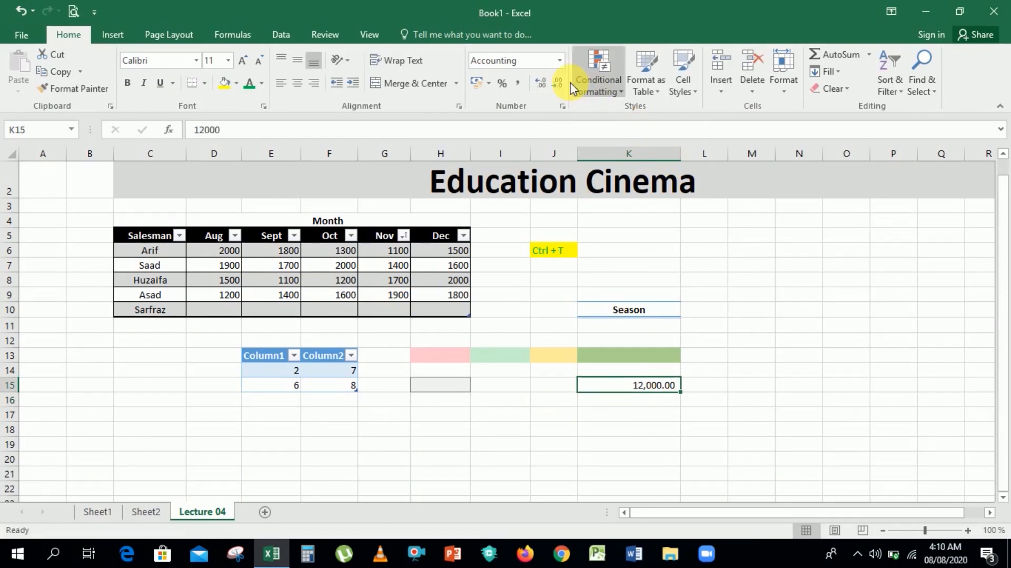
pyautogui.doubleClick(557, 84)
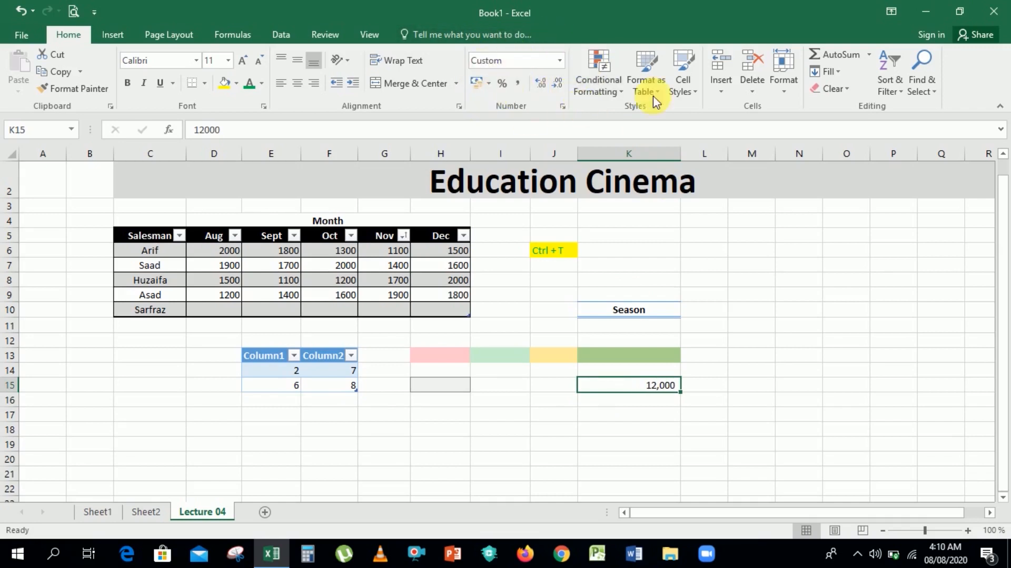
pyautogui.click(685, 93)
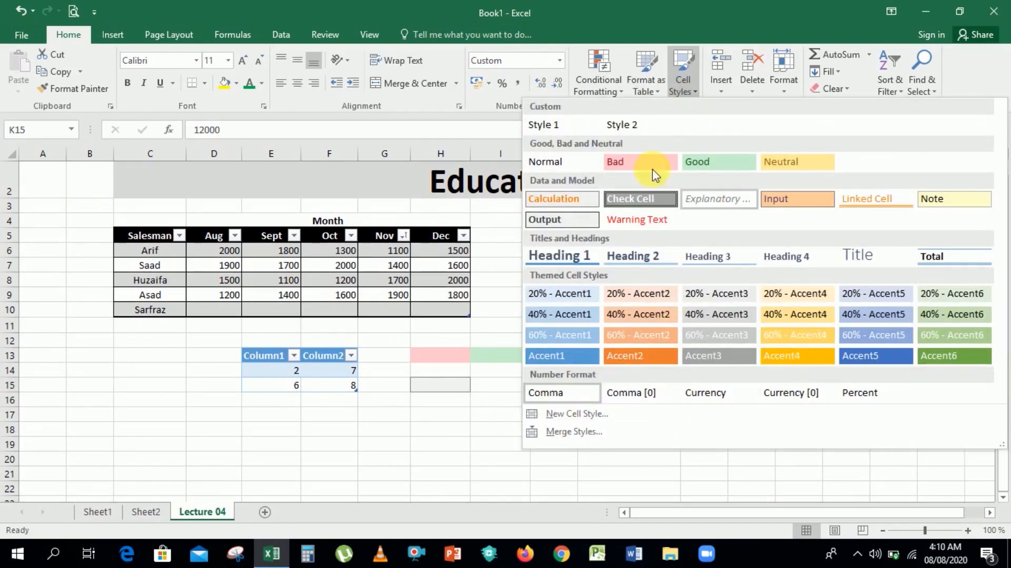
pyautogui.click(483, 400)
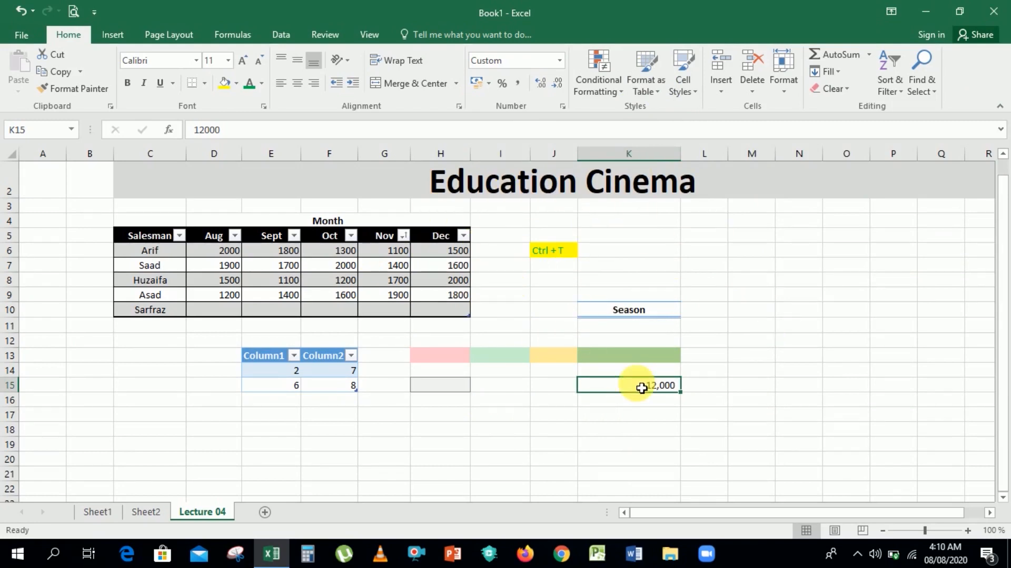
pyautogui.click(741, 331)
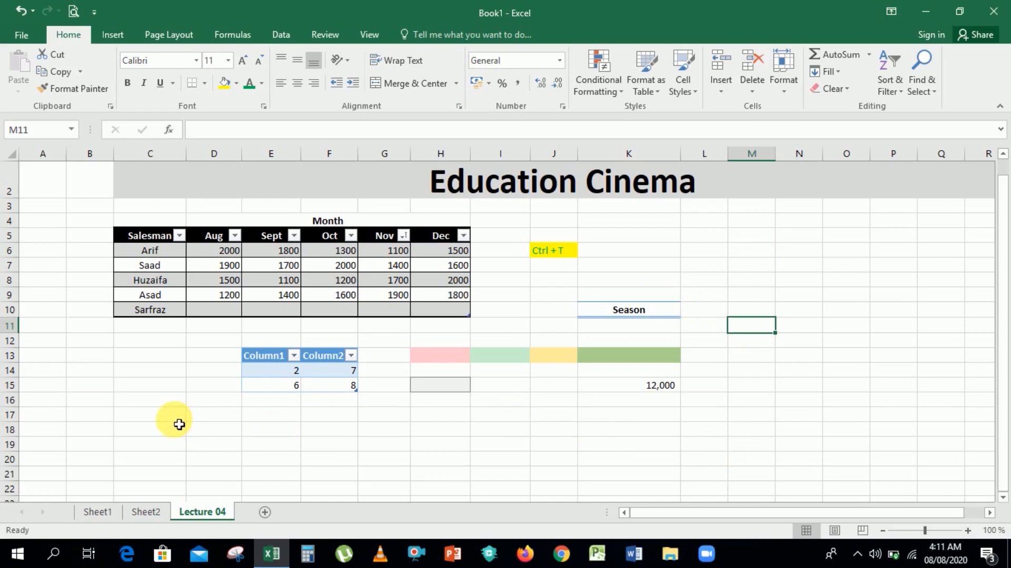
# Select the empty cell C18 below the tables
pyautogui.click(148, 418)
pyautogui.press('Down')
pyautogui.press('Down')
pyautogui.press('Down')
pyautogui.press('Down')
pyautogui.press('Down')
pyautogui.press('Down')
pyautogui.press('Down')
pyautogui.press('Down')
pyautogui.press('Down')
pyautogui.press('Down')
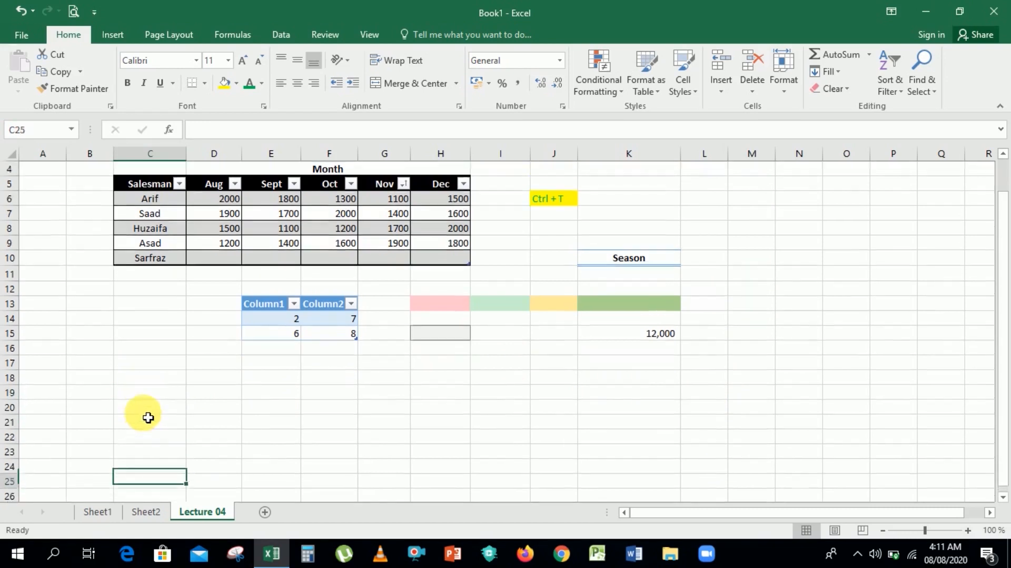
pyautogui.press('Up')
pyautogui.press('Up')
pyautogui.press('Up')
pyautogui.press('Up')
pyautogui.press('Up')
pyautogui.press('Up')
pyautogui.press('Up')
pyautogui.press('Up')
pyautogui.press('Up')
pyautogui.press('Up')
pyautogui.press('Up')
pyautogui.press('Up')
pyautogui.press('Up')
pyautogui.press('Down')
pyautogui.press('Down')
pyautogui.press('Down')
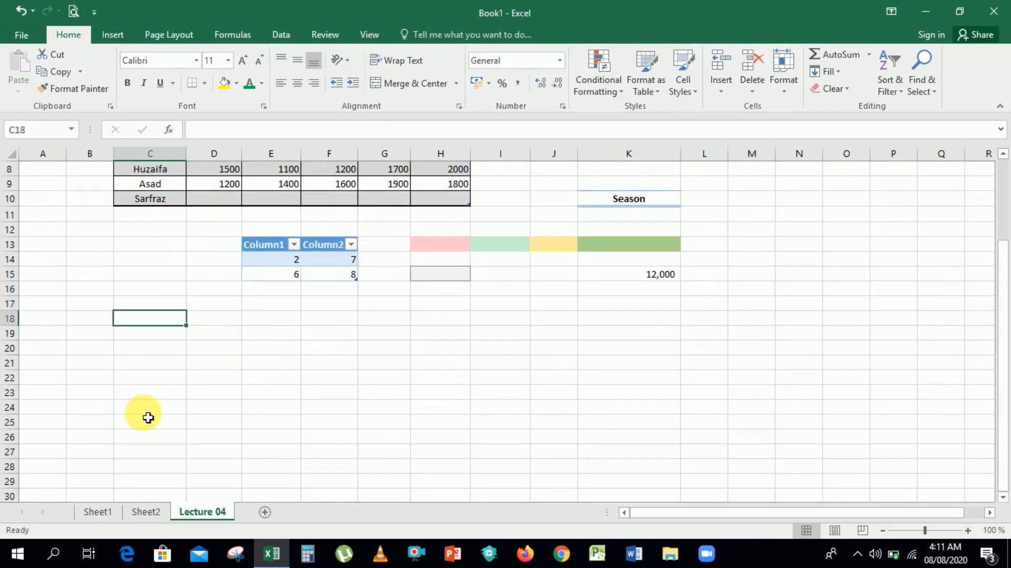
pyautogui.click(606, 93)
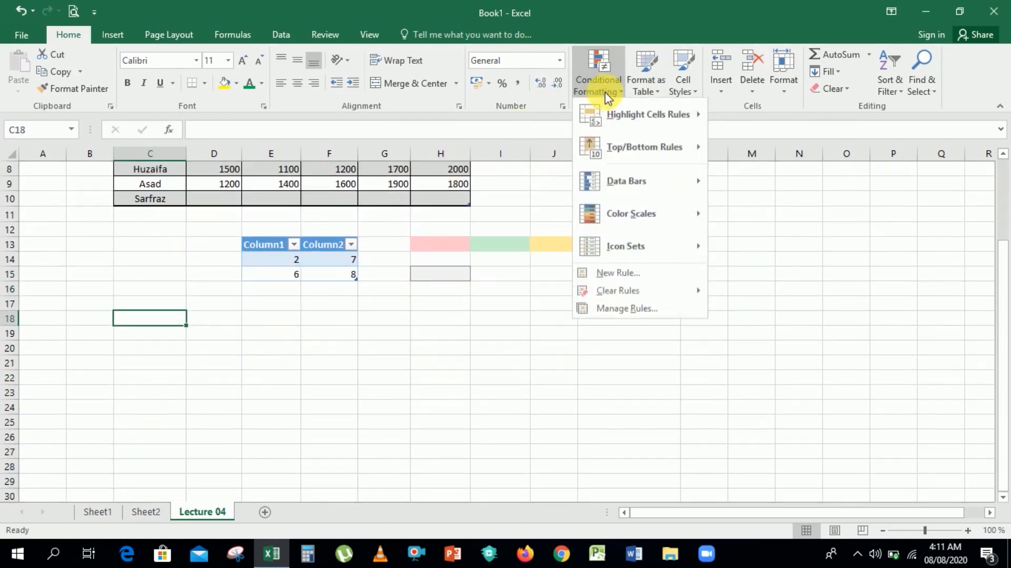
pyautogui.moveTo(620, 119)
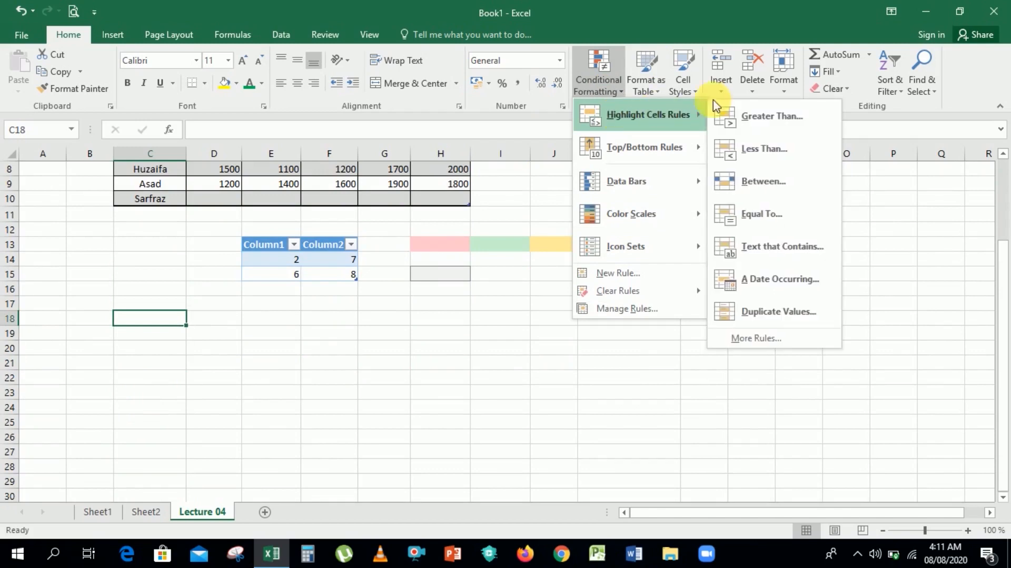
pyautogui.press('Escape')
pyautogui.press('Escape')
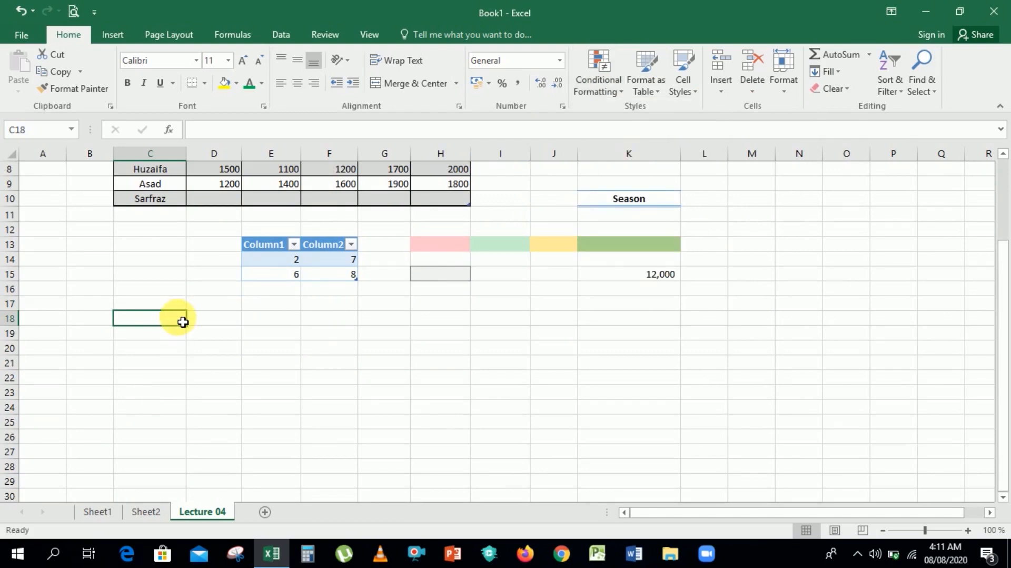
# Enter 34, 26, 30 and 40 in cells C18, C20, C22 and C24, leaving a blank row between values
pyautogui.write('36')
pyautogui.press('Return')
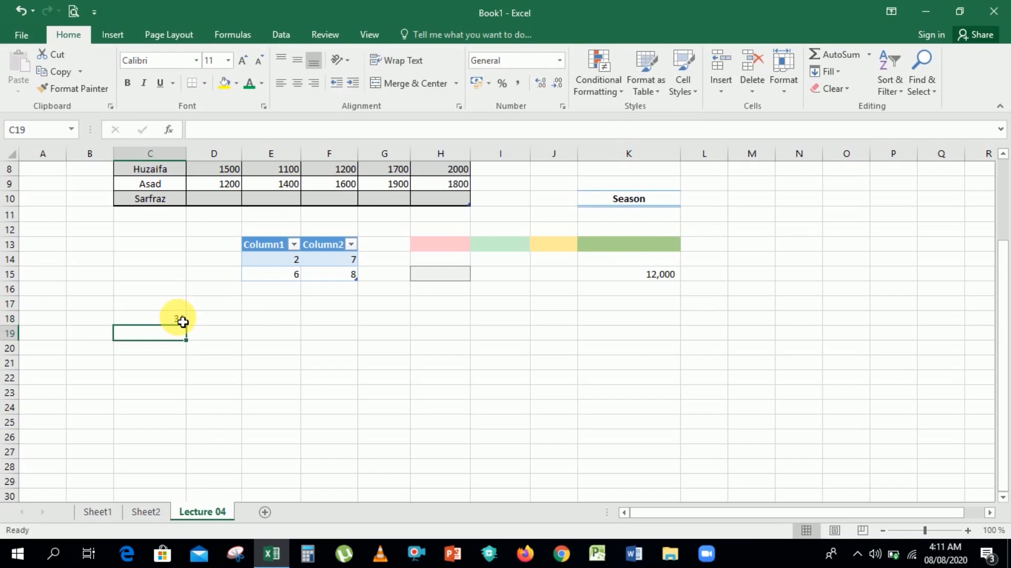
pyautogui.press('Return')
pyautogui.write('2')
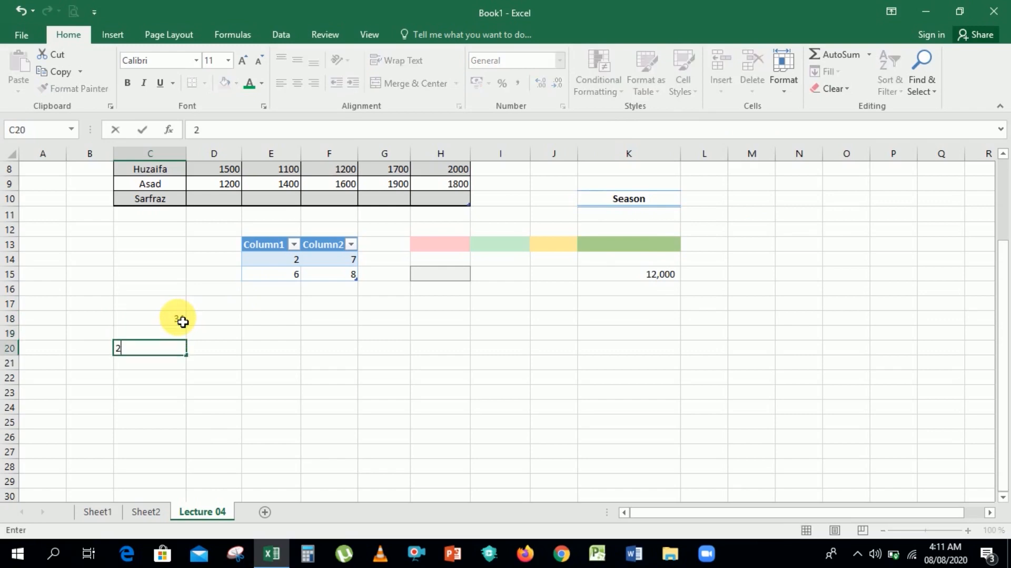
pyautogui.press('BackSpace')
pyautogui.write('26')
pyautogui.press('Return')
pyautogui.press('Return')
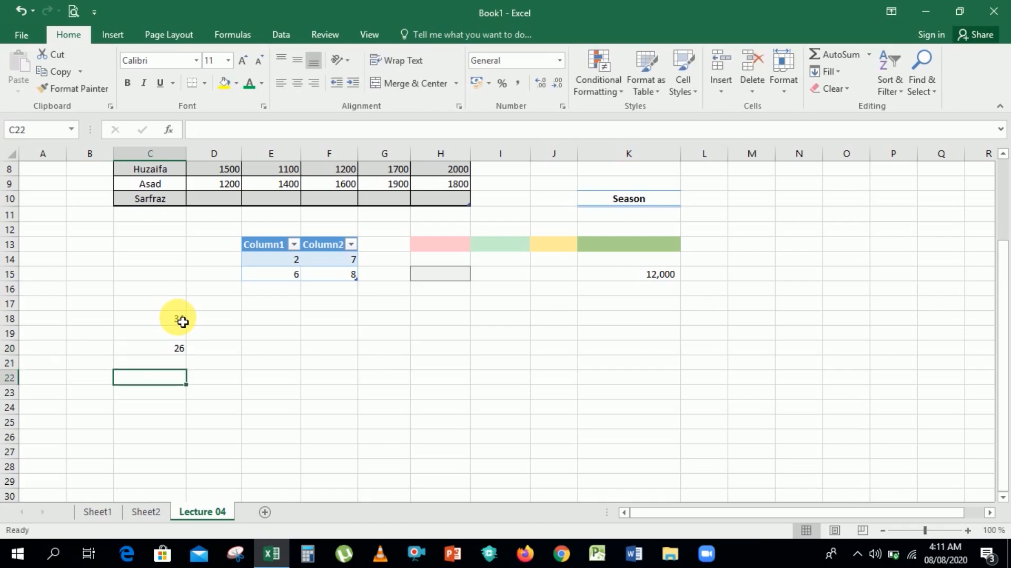
pyautogui.write('30')
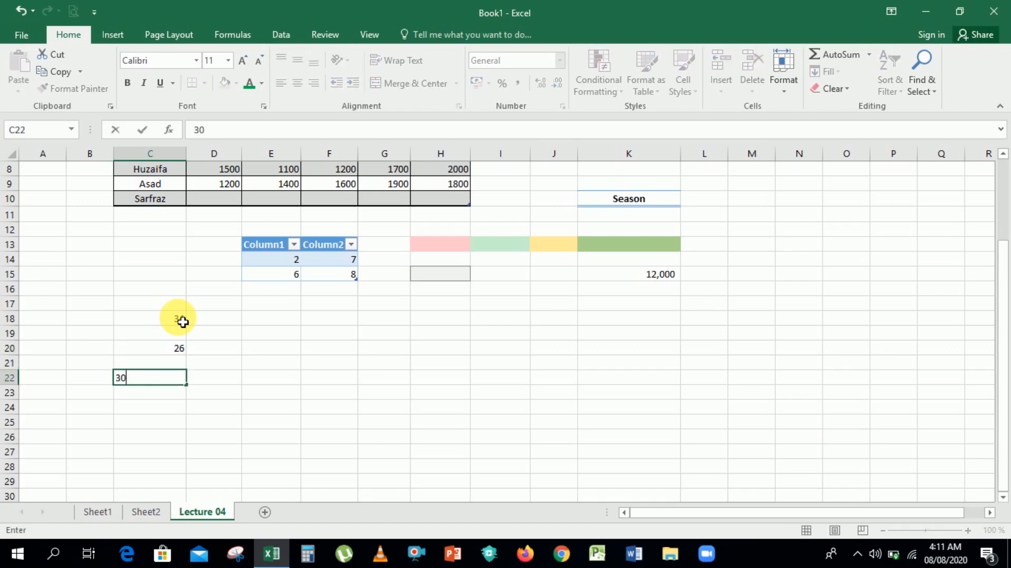
pyautogui.press('Return')
pyautogui.press('Return')
pyautogui.write('40')
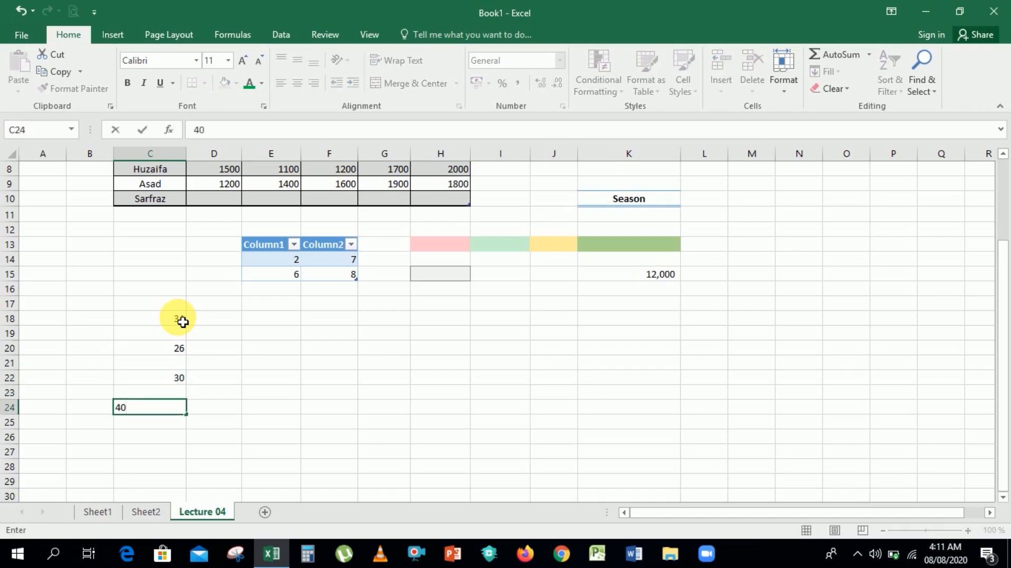
pyautogui.press('Return')
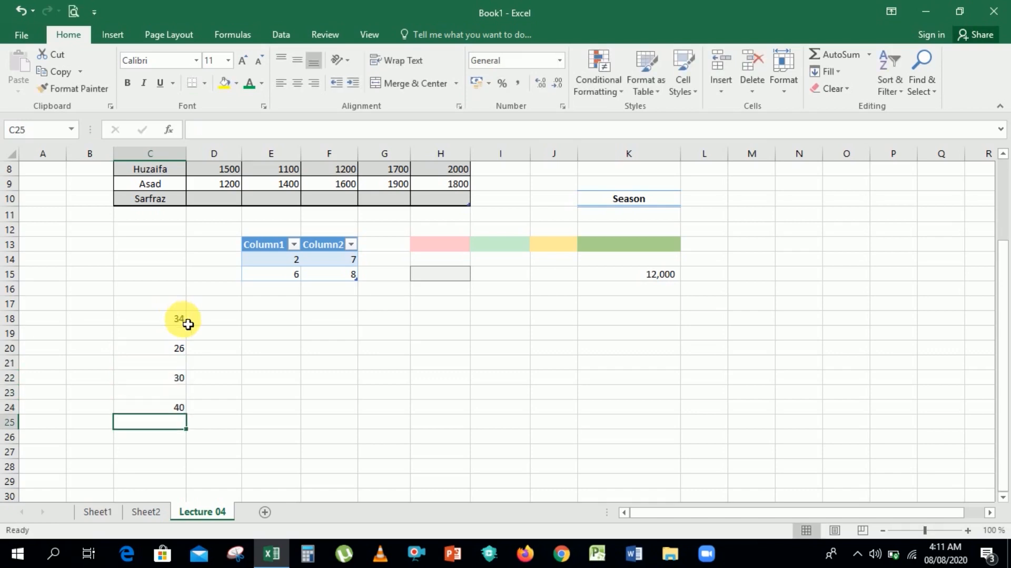
# Set up a Greater Than conditional formatting rule for cells C18 to C24 with the threshold 30
pyautogui.moveTo(152, 320); pyautogui.dragTo(167, 413)
pyautogui.click(589, 97)
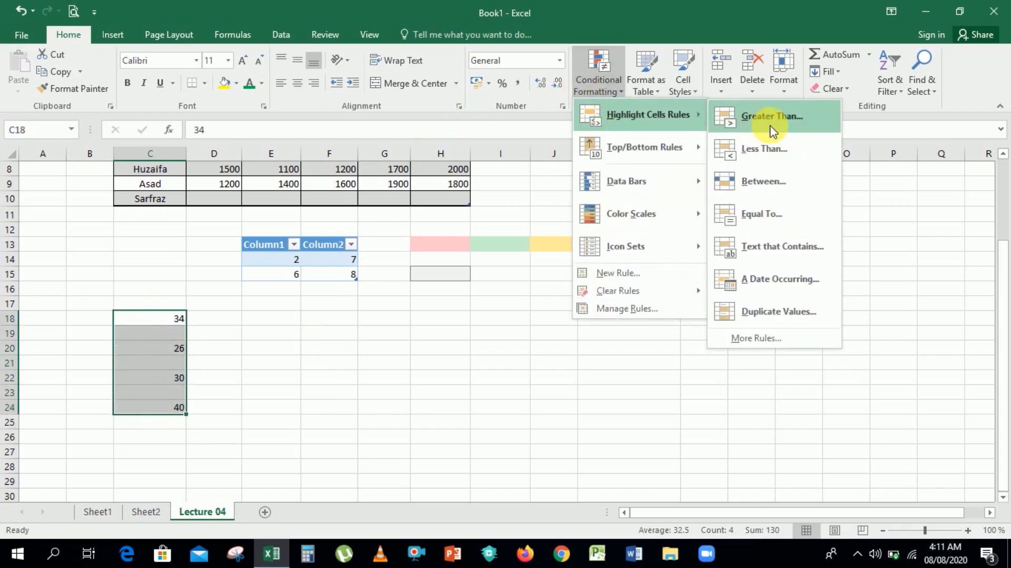
pyautogui.click(805, 120)
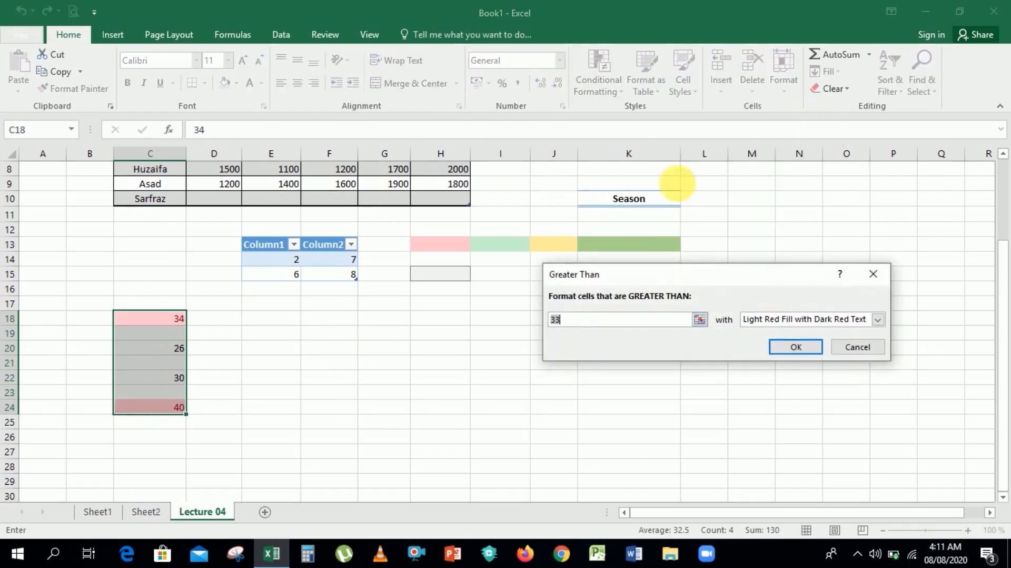
pyautogui.click(652, 319)
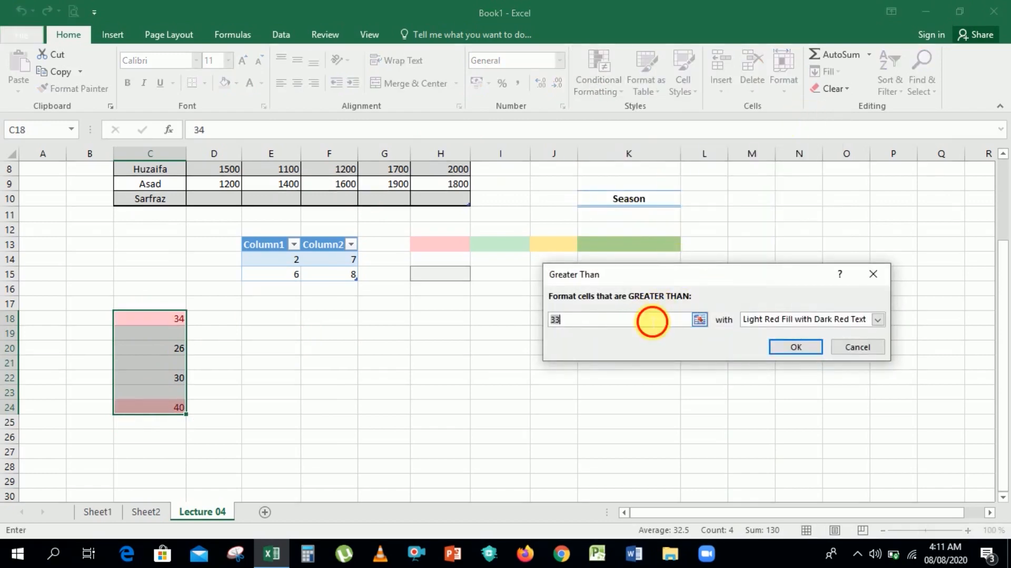
pyautogui.press('BackSpace')
pyautogui.press('BackSpace')
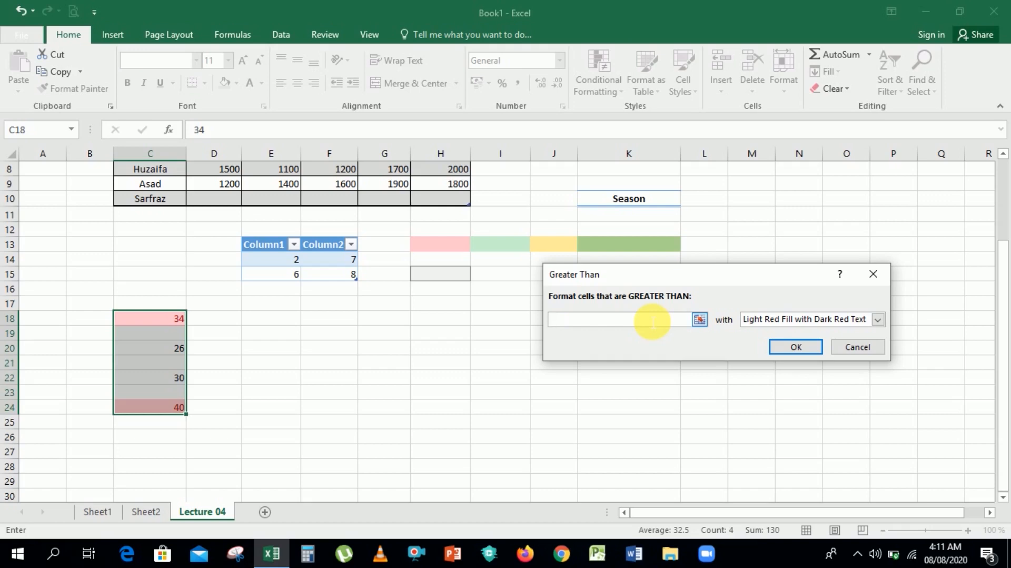
pyautogui.write('30')
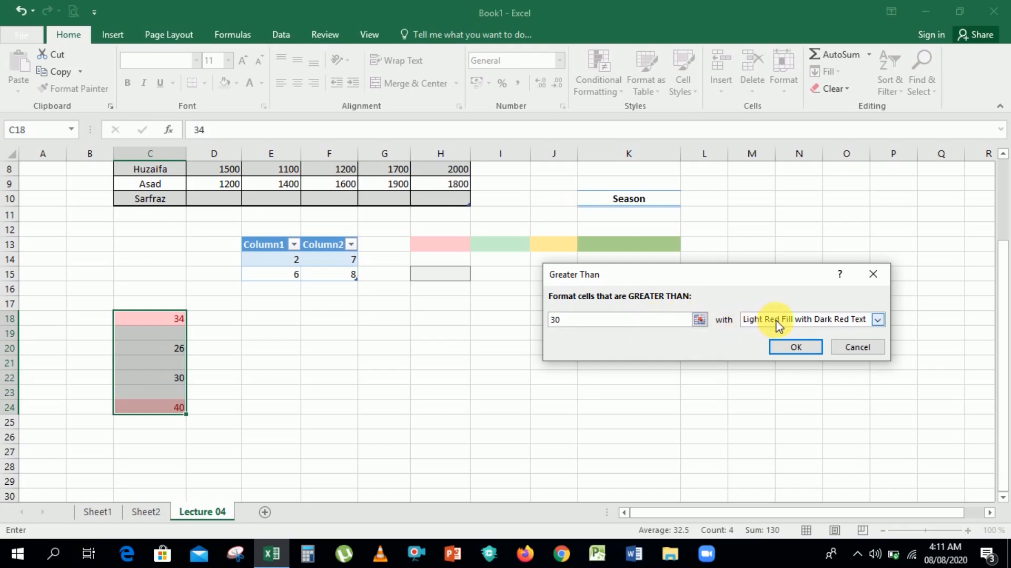
# Examine the number, border, font and fill options of the rule's custom format, then cancel out of them
pyautogui.click(815, 321)
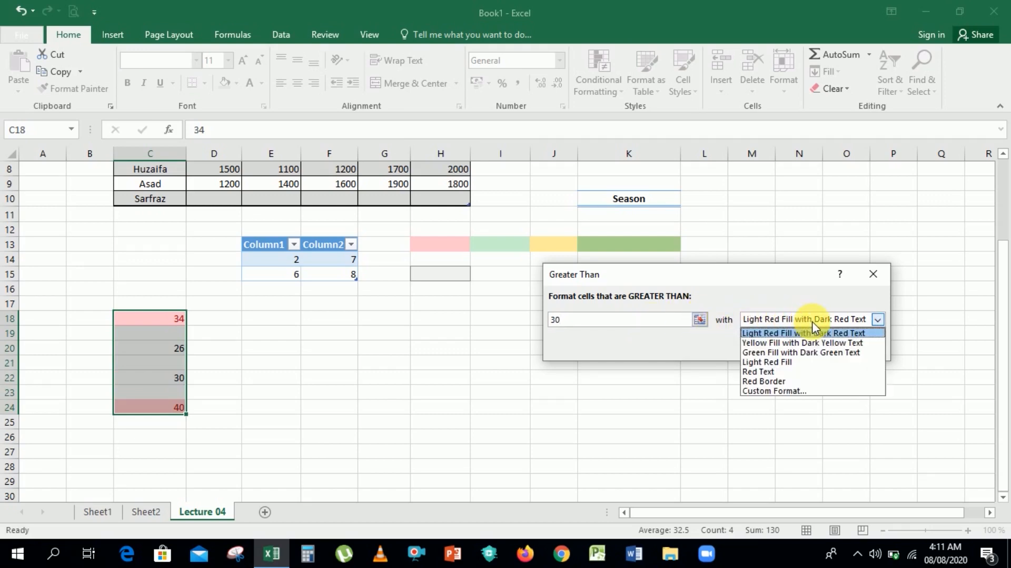
pyautogui.click(790, 391)
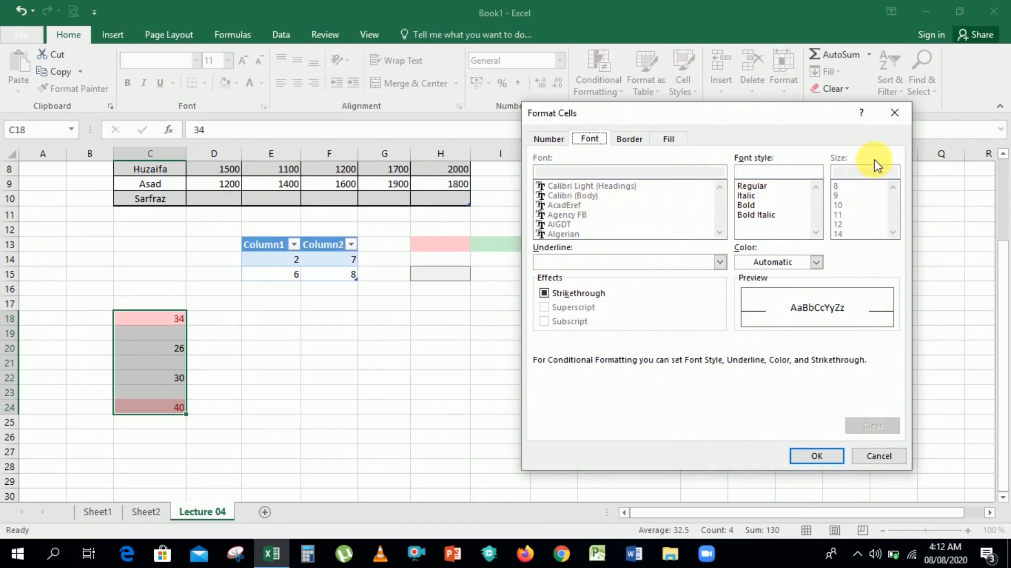
pyautogui.click(550, 143)
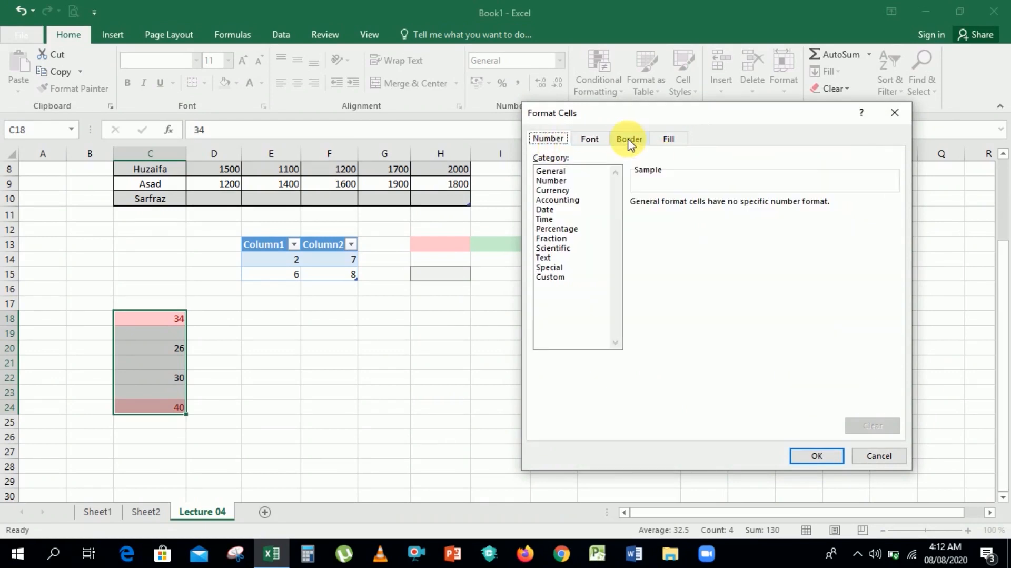
pyautogui.click(628, 141)
pyautogui.click(587, 140)
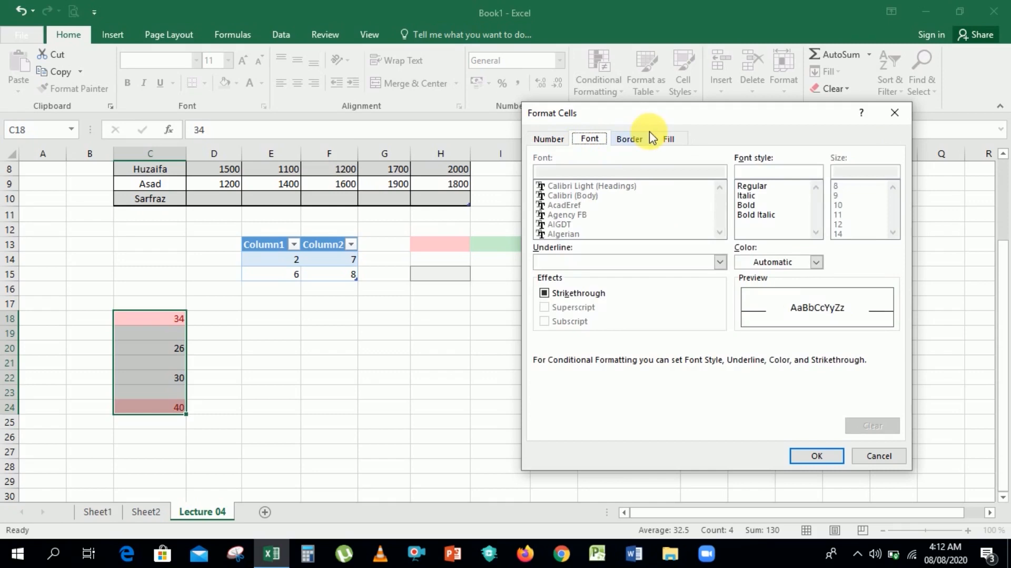
pyautogui.click(667, 138)
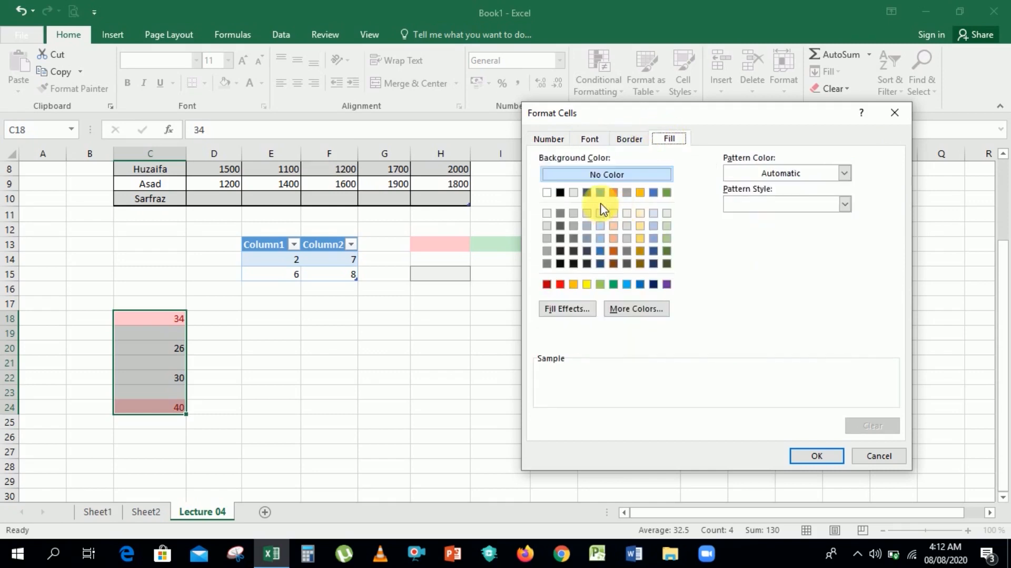
pyautogui.click(598, 144)
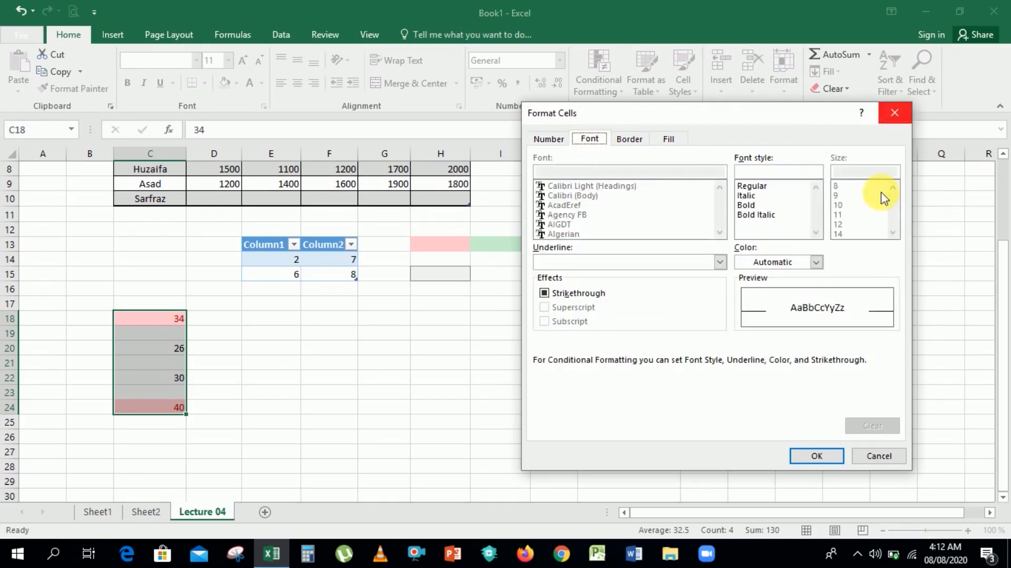
pyautogui.click(881, 456)
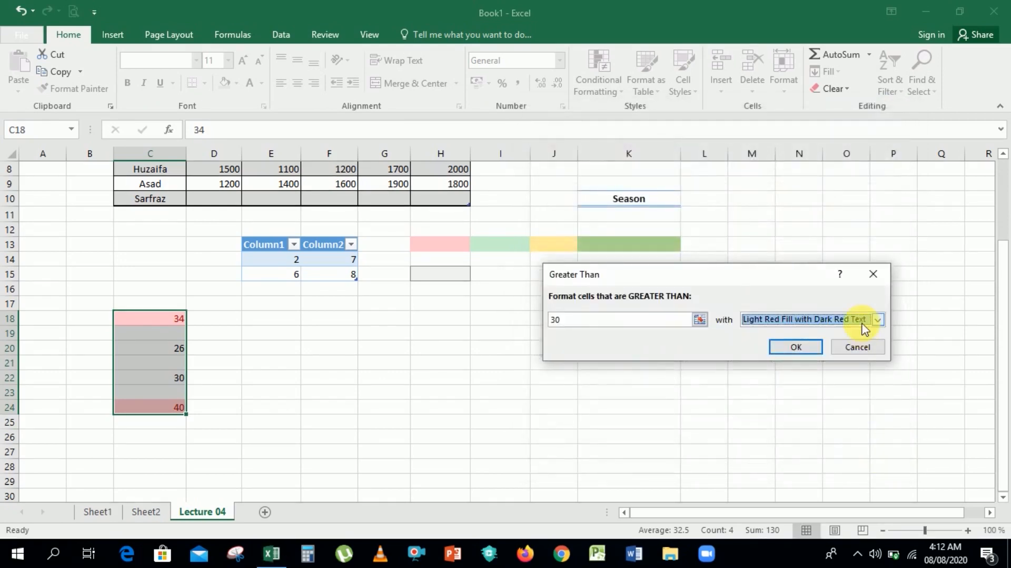
# Choose Yellow Fill with Dark Yellow Text for values greater than 30 and apply the rule to C18 to C24
pyautogui.click(879, 319)
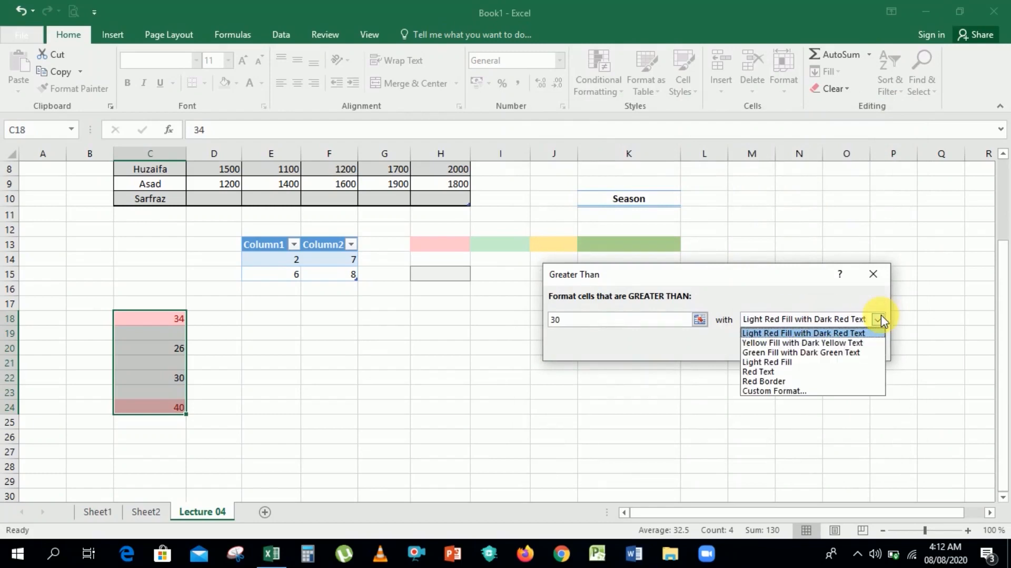
pyautogui.click(802, 345)
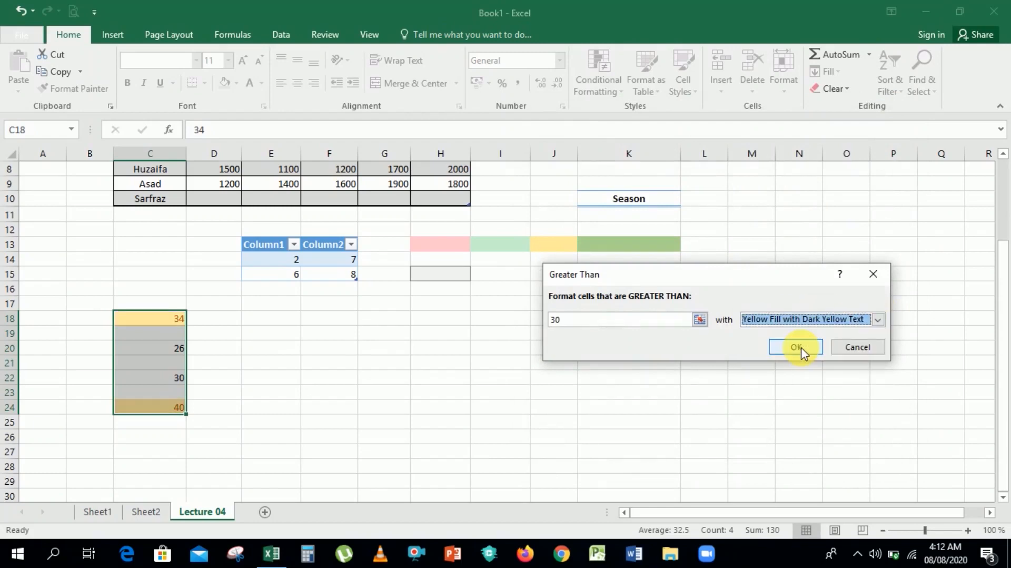
pyautogui.click(796, 346)
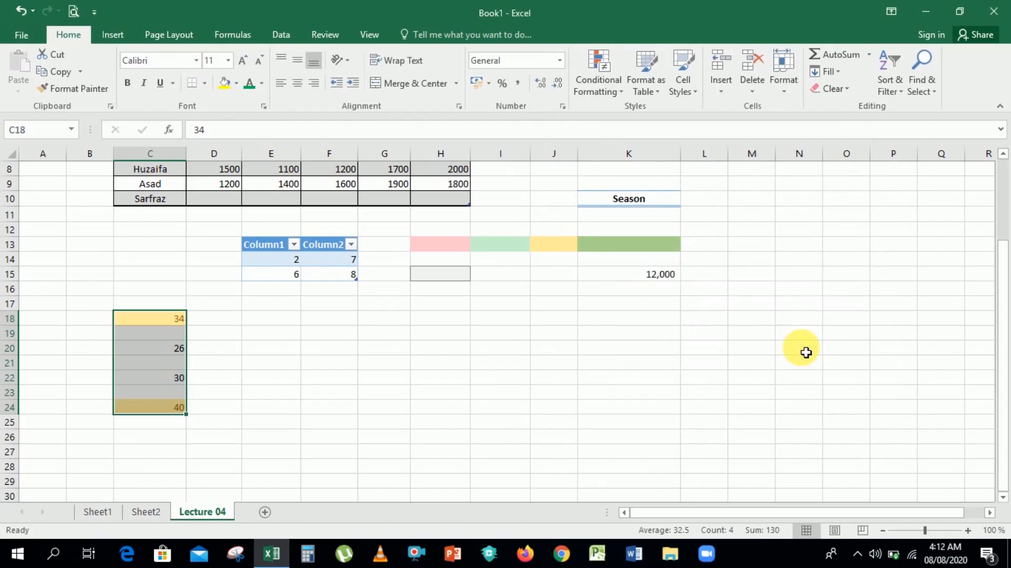
pyautogui.click(560, 377)
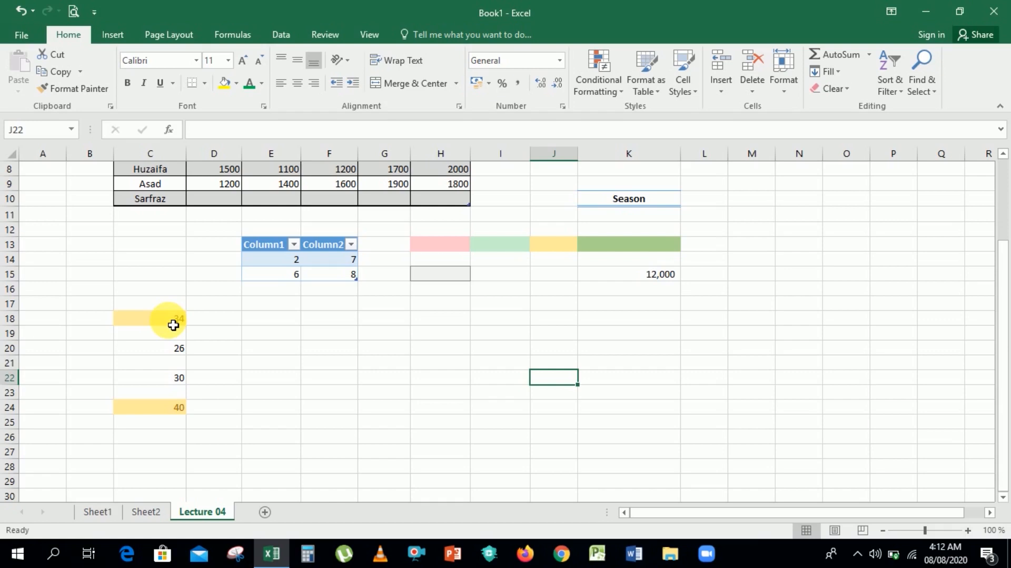
# Apply a Greater Than 1500 conditional formatting rule with Light Red Fill with Dark Red Text to all data cells of the Salesman table
pyautogui.press('Up')
pyautogui.press('Up')
pyautogui.press('Up')
pyautogui.press('Up')
pyautogui.press('Up')
pyautogui.press('Up')
pyautogui.press('Up')
pyautogui.press('Up')
pyautogui.press('Up')
pyautogui.press('Up')
pyautogui.press('Up')
pyautogui.press('Up')
pyautogui.press('Up')
pyautogui.press('Up')
pyautogui.press('Up')
pyautogui.press('Up')
pyautogui.press('Up')
pyautogui.press('Up')
pyautogui.press('Up')
pyautogui.press('Up')
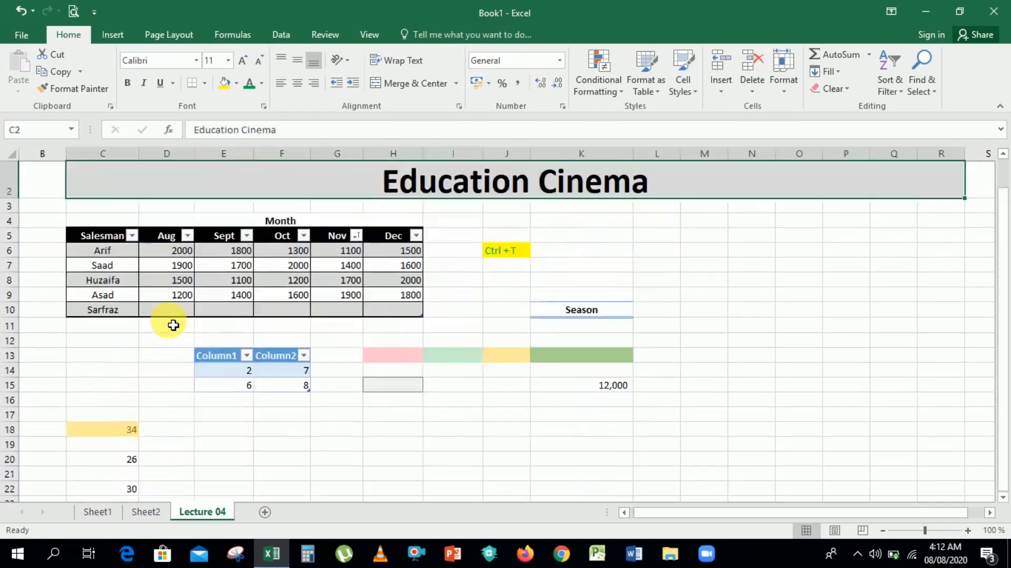
pyautogui.press('Down')
pyautogui.press('Down')
pyautogui.press('Down')
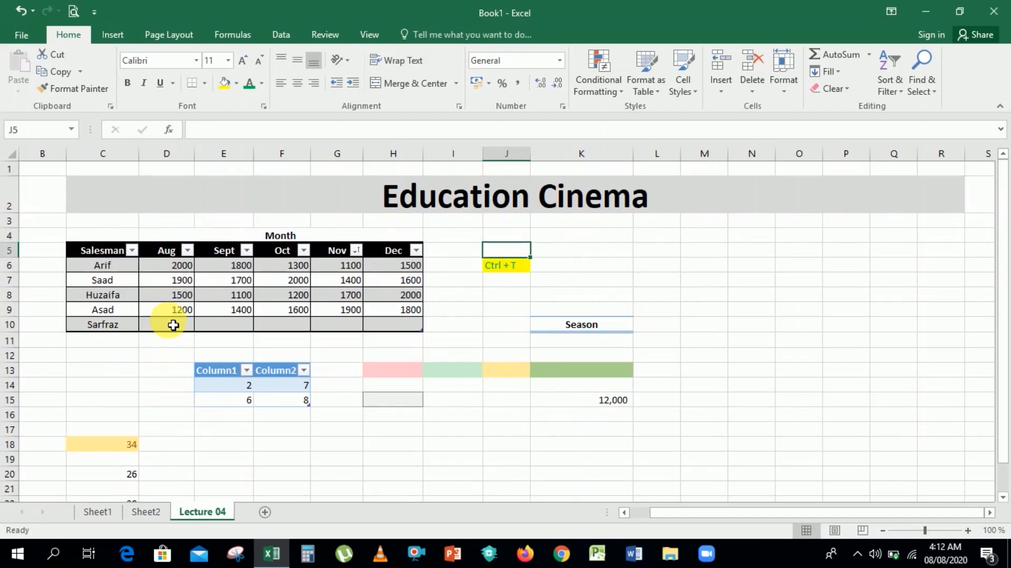
pyautogui.click(176, 269)
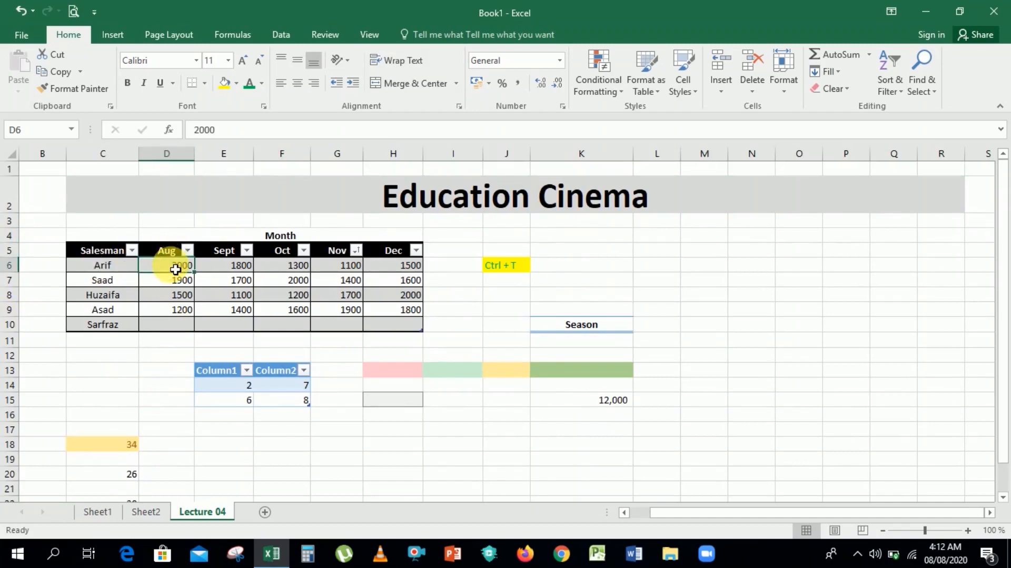
pyautogui.hotkey('ctrl', 'a')
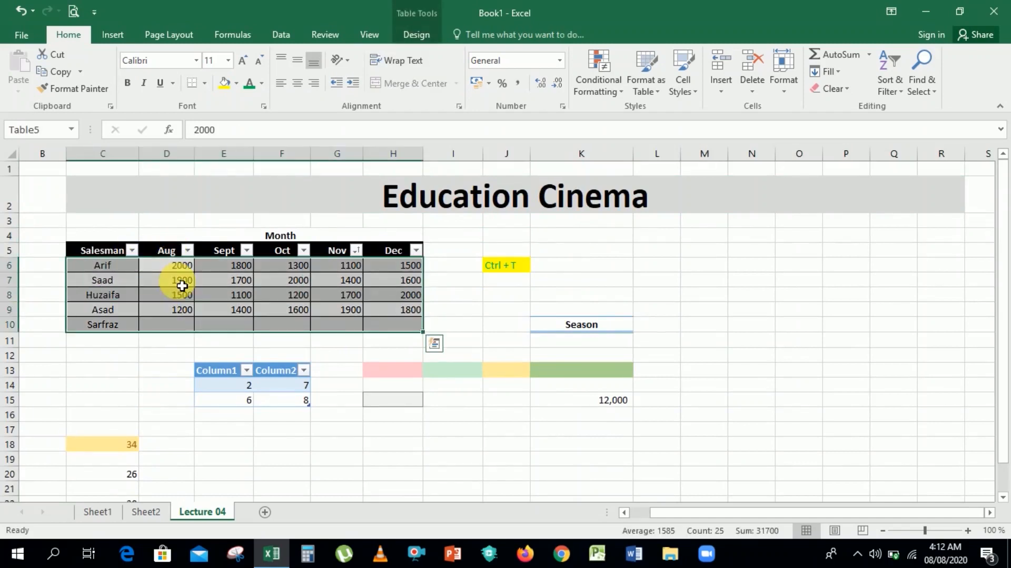
pyautogui.click(621, 83)
pyautogui.moveTo(646, 114)
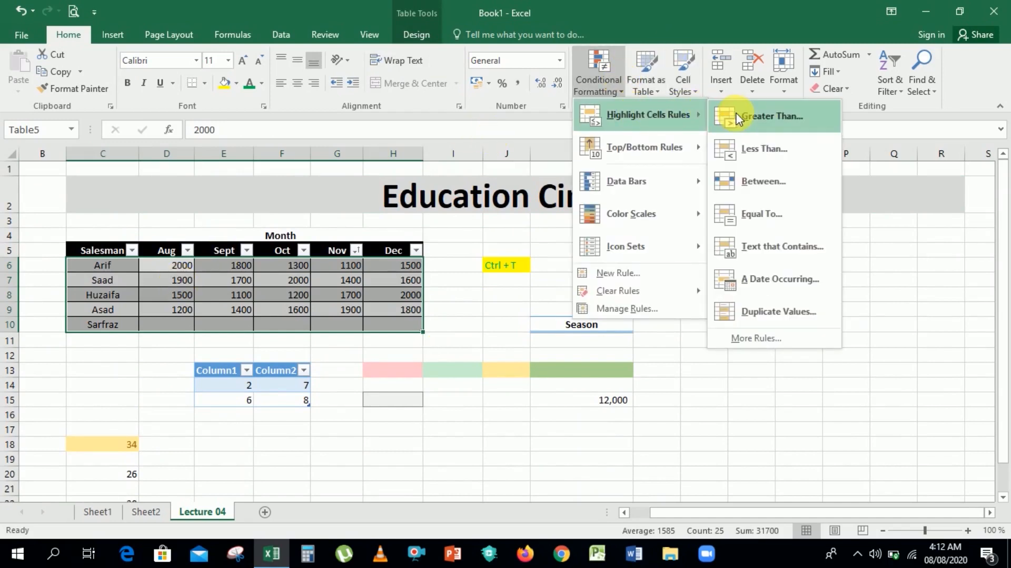
pyautogui.click(738, 117)
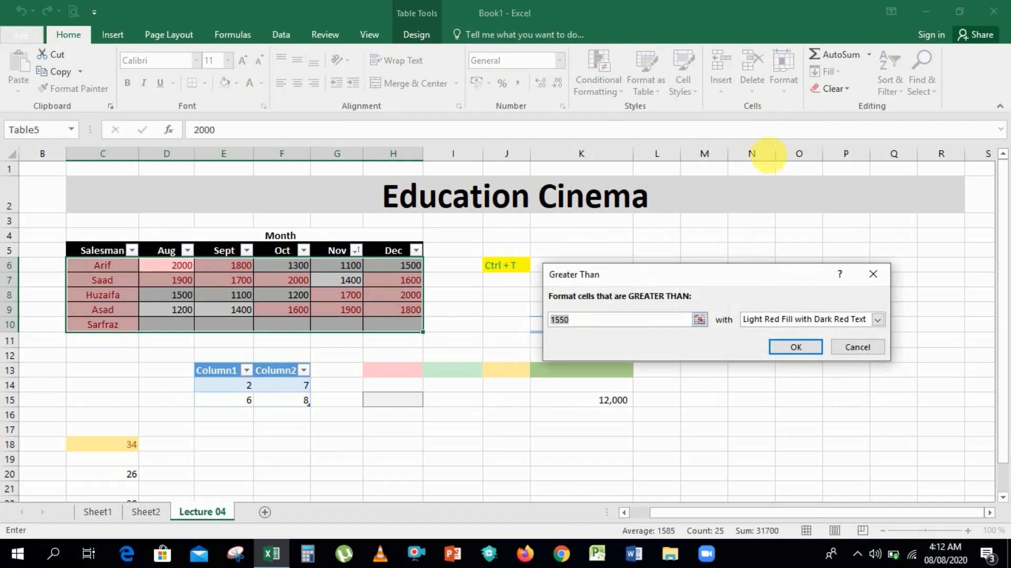
pyautogui.press('BackSpace')
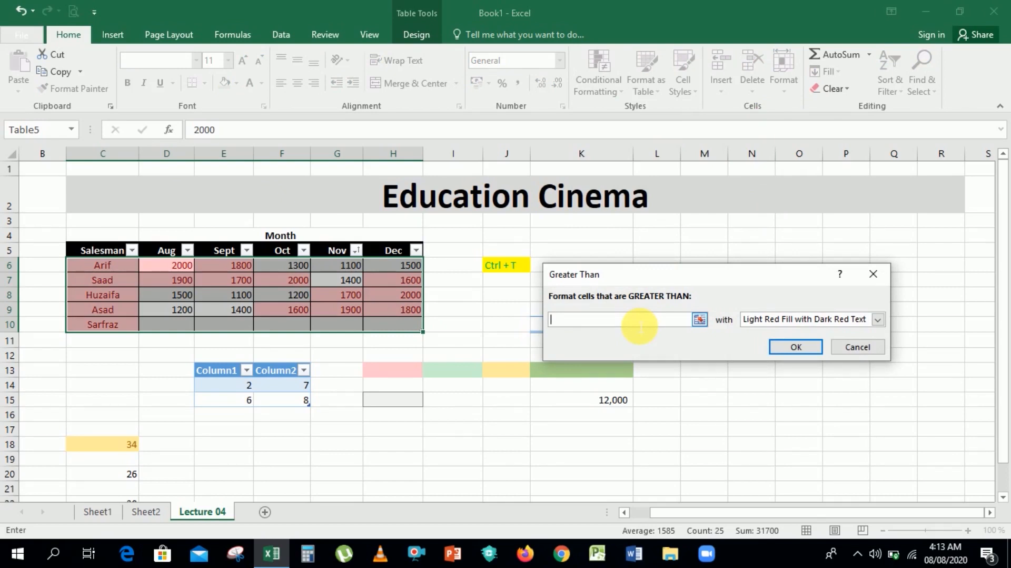
pyautogui.write('1500')
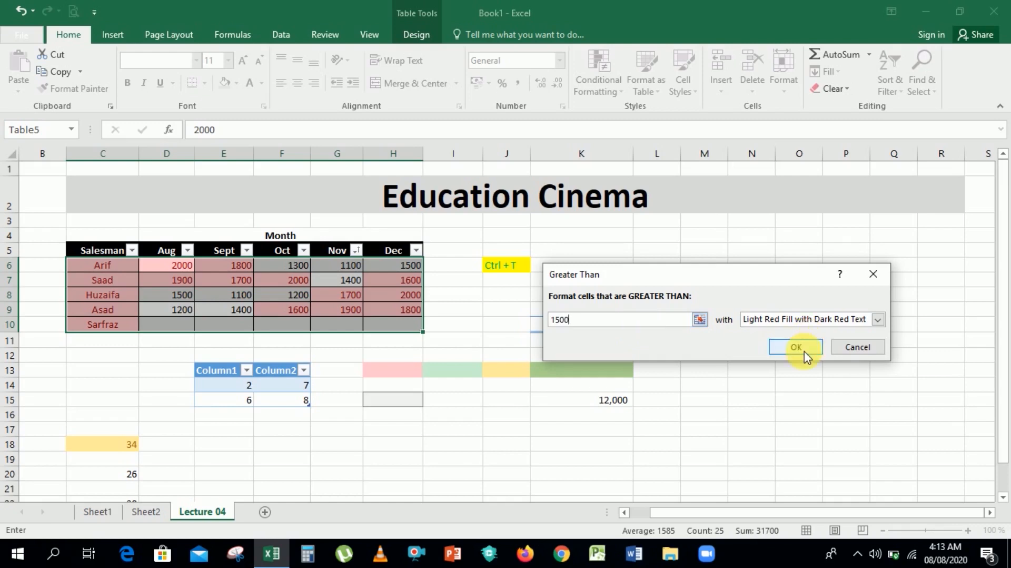
pyautogui.click(796, 347)
pyautogui.click(799, 355)
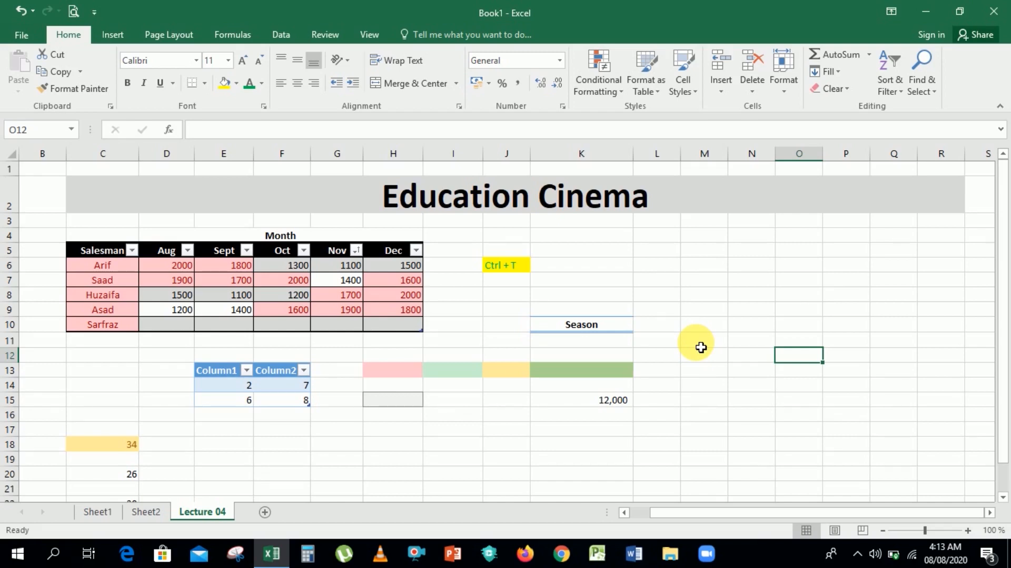
pyautogui.click(721, 284)
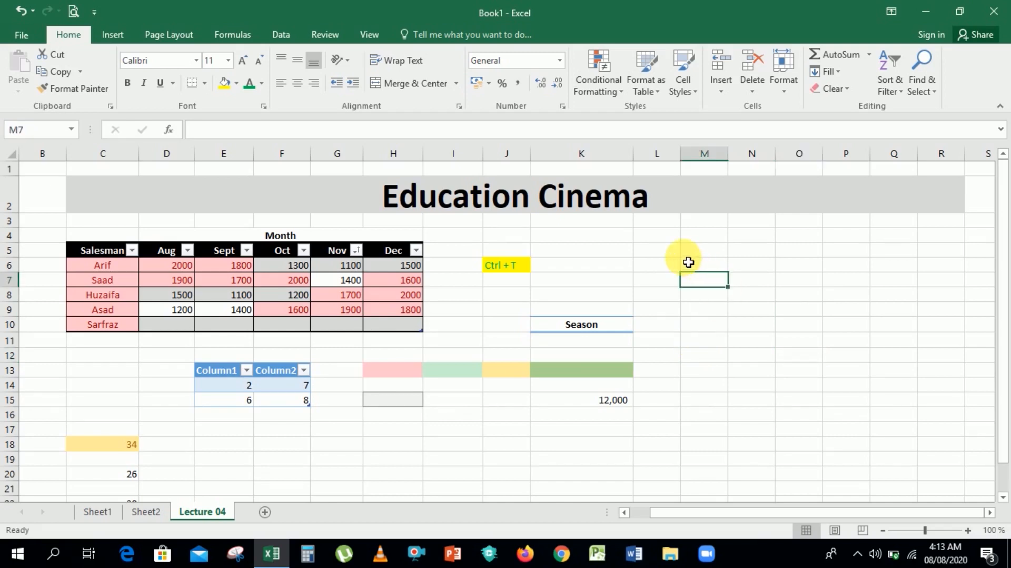
pyautogui.click(711, 252)
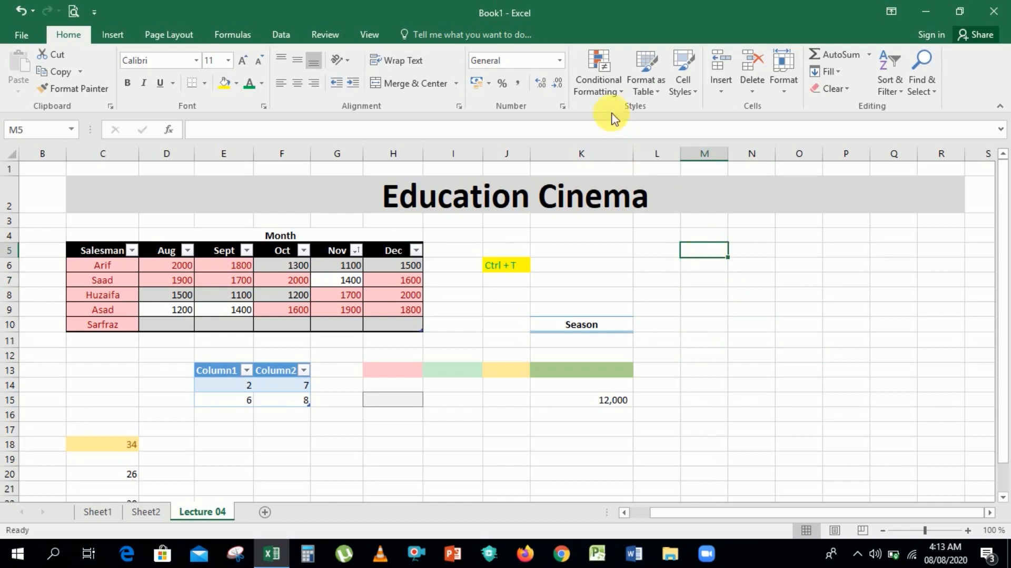
pyautogui.click(613, 92)
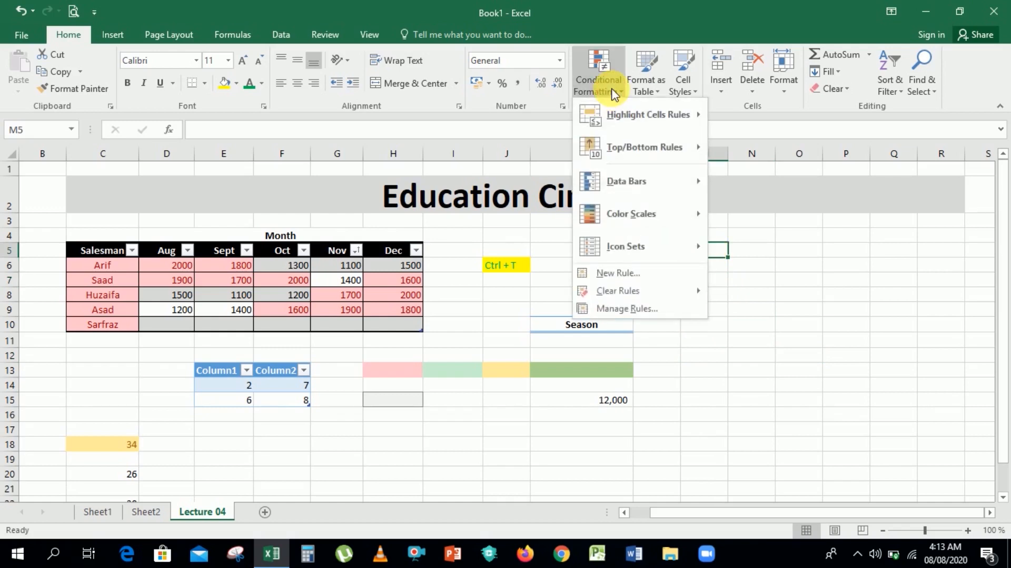
pyautogui.moveTo(620, 112)
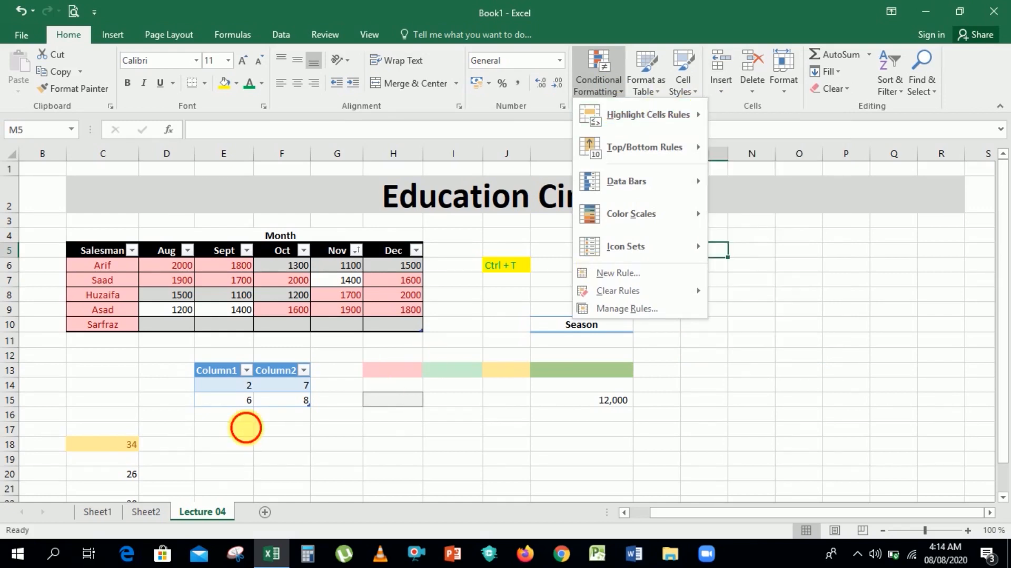
pyautogui.click(251, 432)
# Apply a Less Than 33 conditional formatting rule with Light Red Fill with Dark Red Text to cells C17 to C24
pyautogui.press('Left')
pyautogui.press('Left')
pyautogui.press('Left')
pyautogui.press('Left')
pyautogui.press('Left')
pyautogui.press('Left')
pyautogui.press('Left')
pyautogui.press('Left')
pyautogui.press('Left')
pyautogui.press('Left')
pyautogui.press('Left')
pyautogui.press('Left')
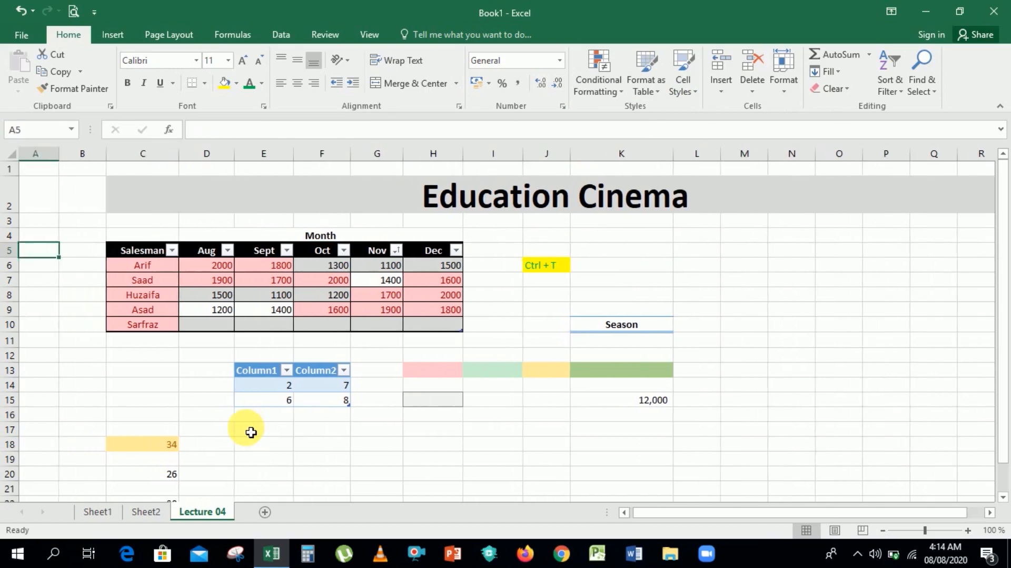
pyautogui.press('Down')
pyautogui.press('Down')
pyautogui.press('Down')
pyautogui.press('Down')
pyautogui.press('Down')
pyautogui.press('Down')
pyautogui.press('Down')
pyautogui.press('Down')
pyautogui.press('Down')
pyautogui.press('Down')
pyautogui.press('Down')
pyautogui.press('Down')
pyautogui.press('Down')
pyautogui.press('Down')
pyautogui.press('Down')
pyautogui.press('Down')
pyautogui.press('Down')
pyautogui.press('Down')
pyautogui.press('Down')
pyautogui.press('Down')
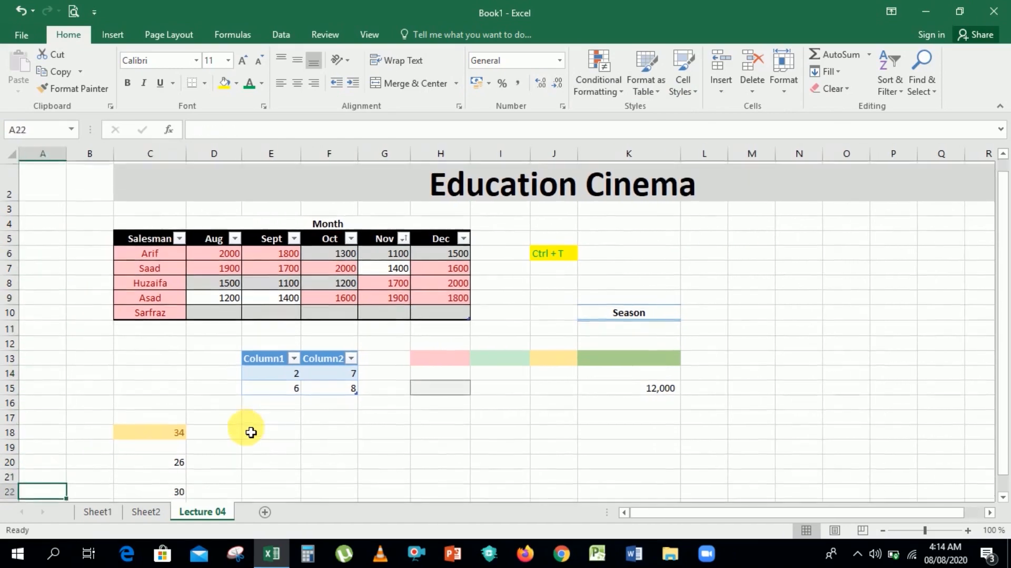
pyautogui.press('Down')
pyautogui.press('Down')
pyautogui.press('Down')
pyautogui.press('Down')
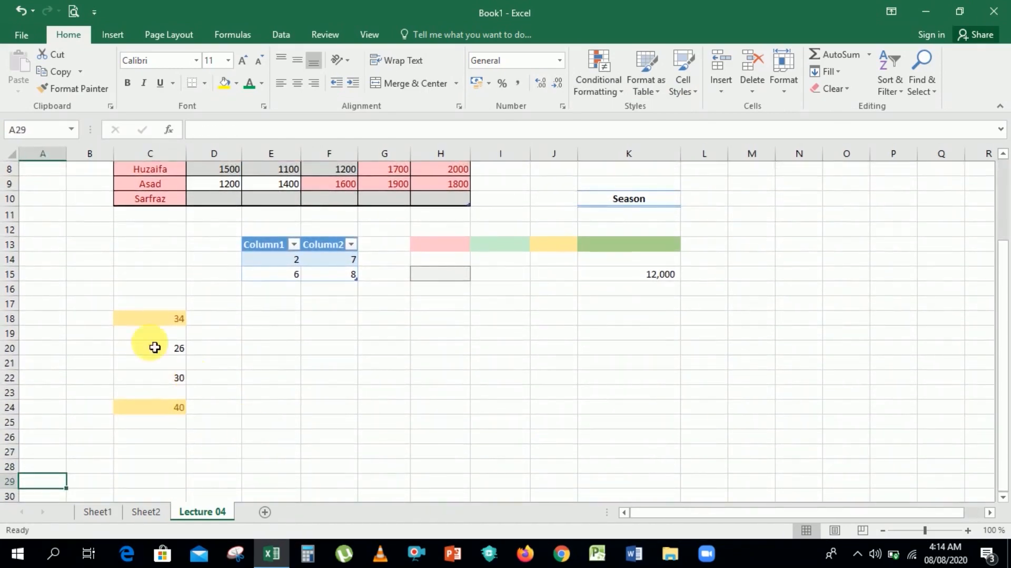
pyautogui.moveTo(153, 302); pyautogui.dragTo(160, 413)
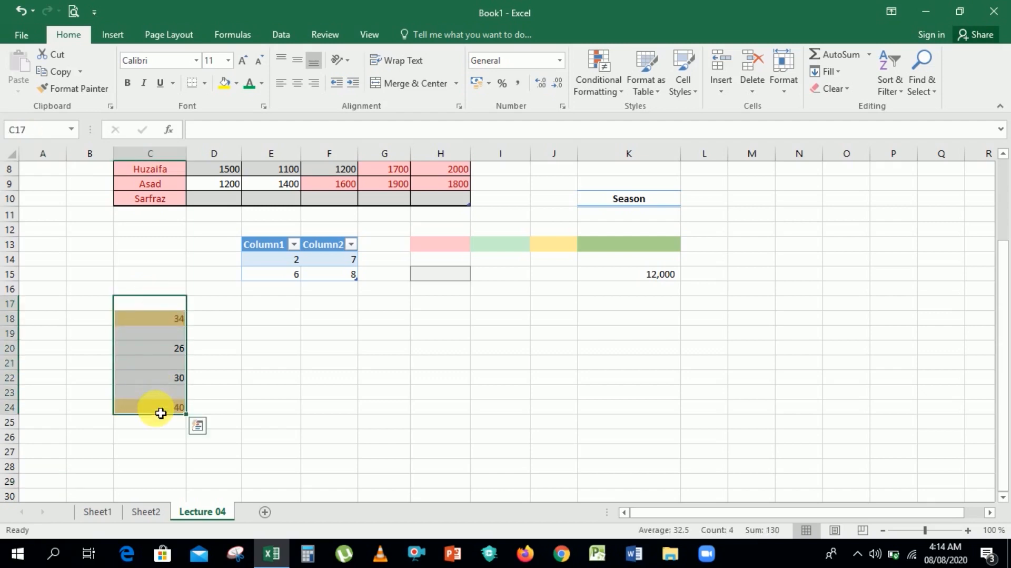
pyautogui.click(610, 93)
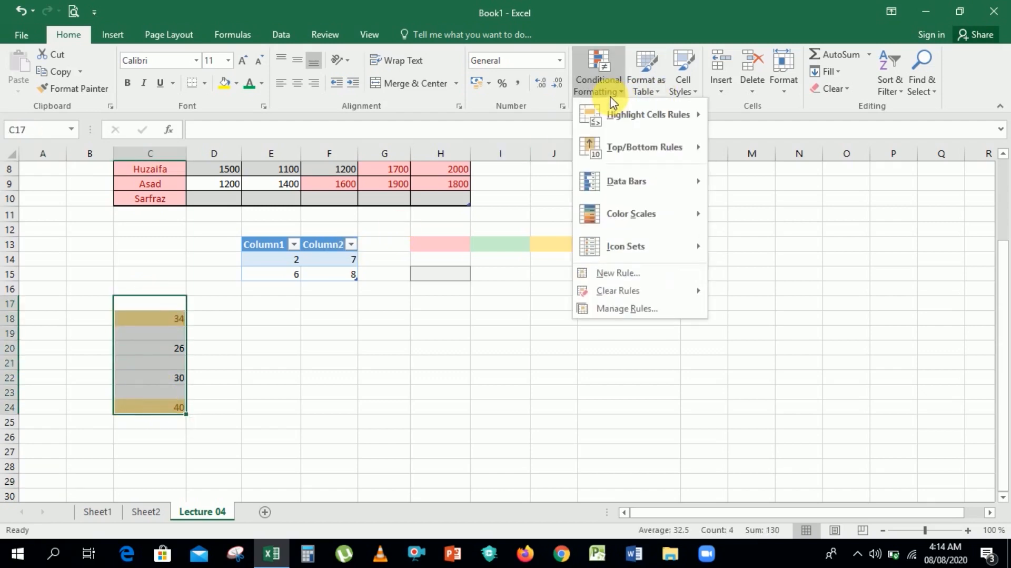
pyautogui.moveTo(654, 114)
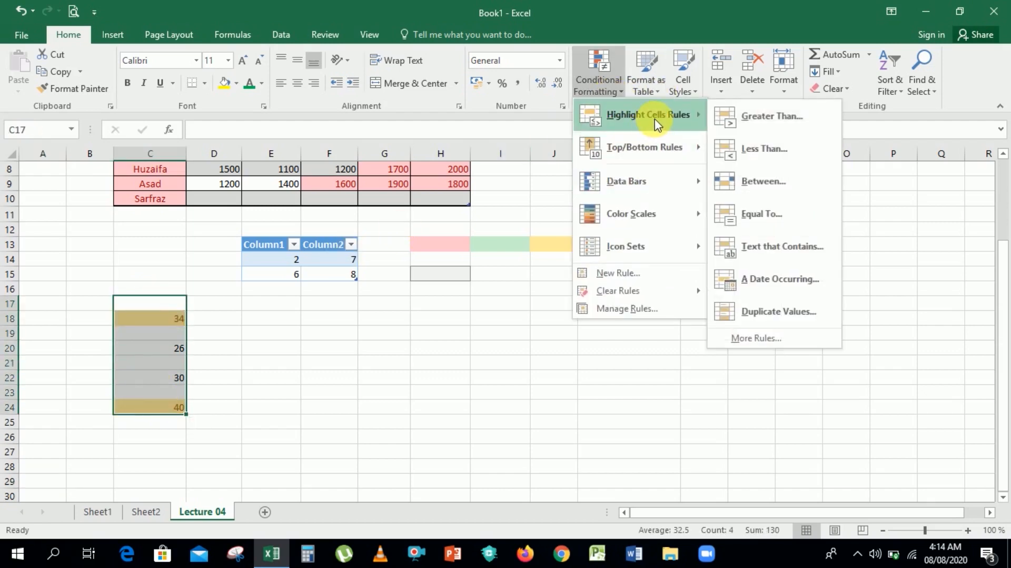
pyautogui.click(765, 149)
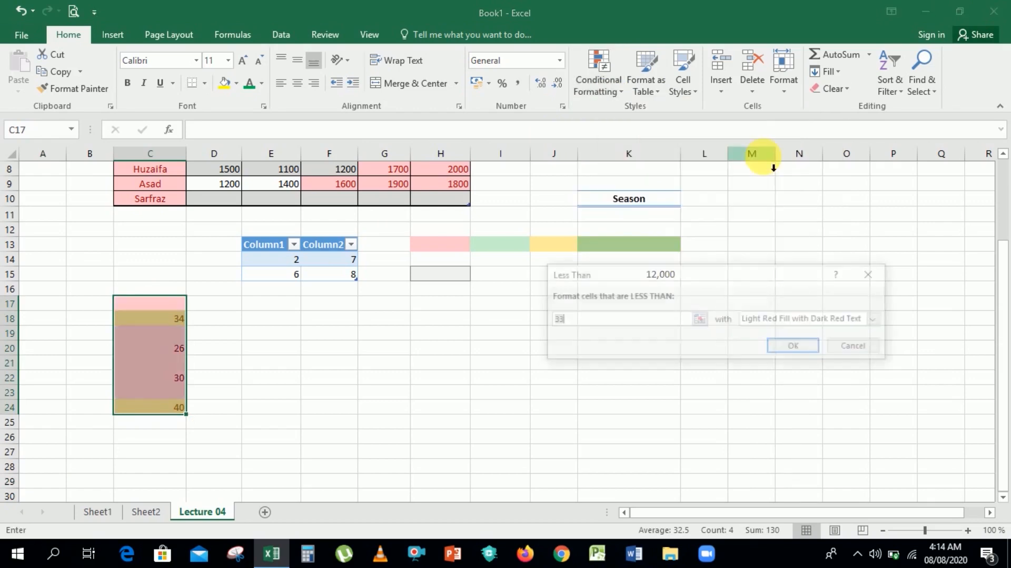
pyautogui.click(635, 322)
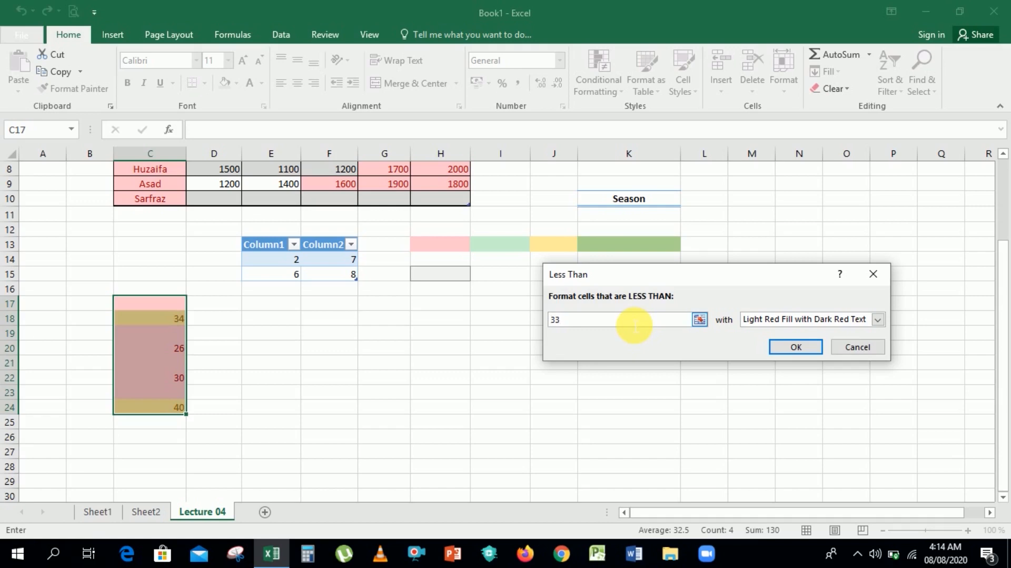
pyautogui.click(793, 346)
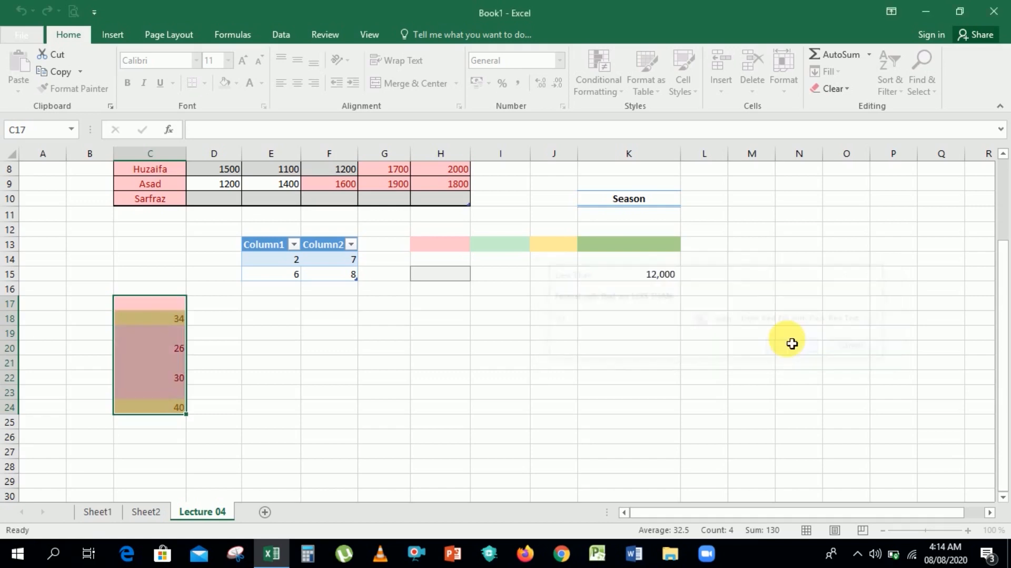
pyautogui.click(598, 378)
pyautogui.click(177, 369)
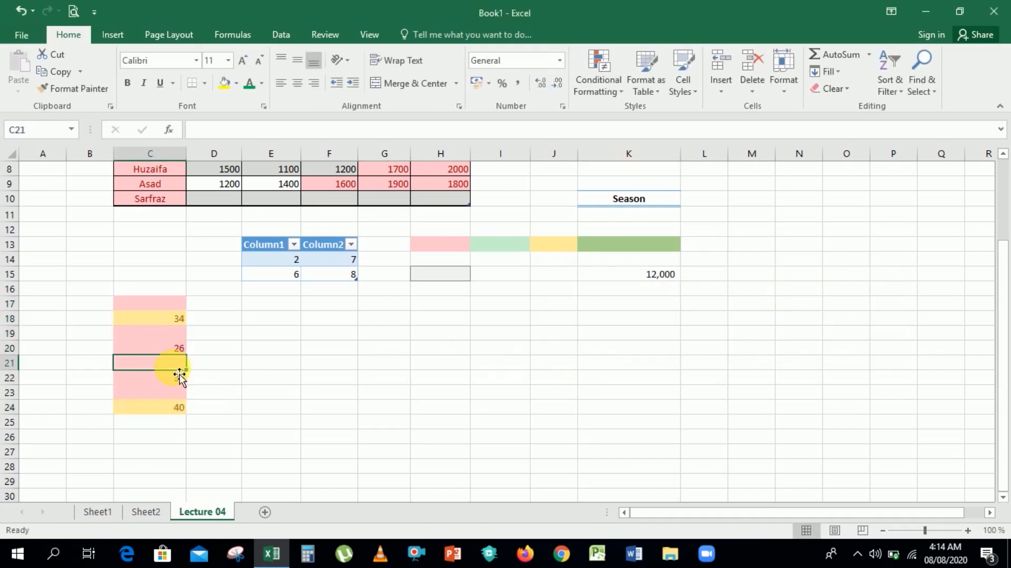
# Clear the conditional formatting rules from the selected cells C16 to C25
pyautogui.moveTo(163, 292); pyautogui.dragTo(165, 425)
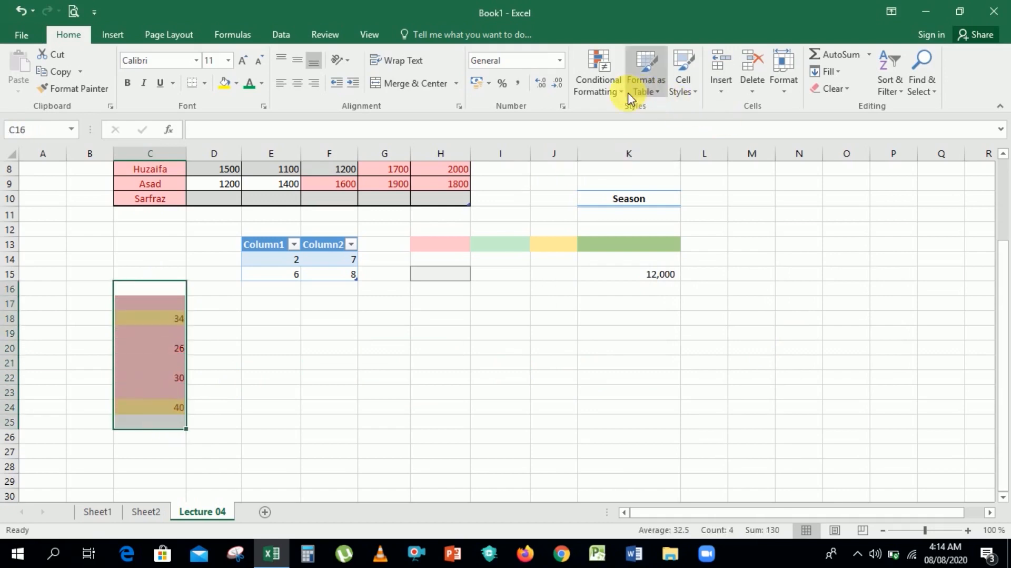
pyautogui.click(611, 94)
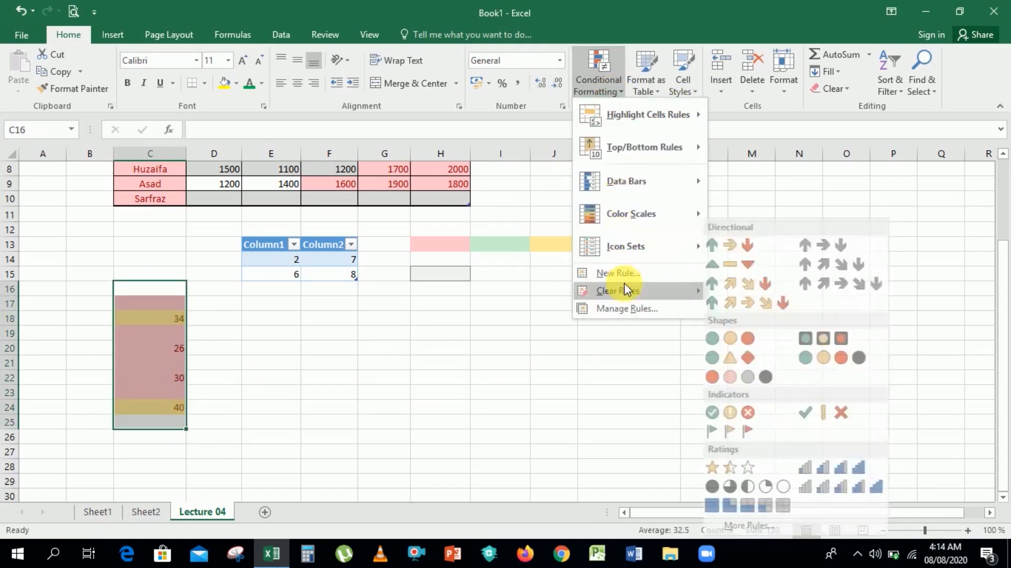
pyautogui.moveTo(628, 292)
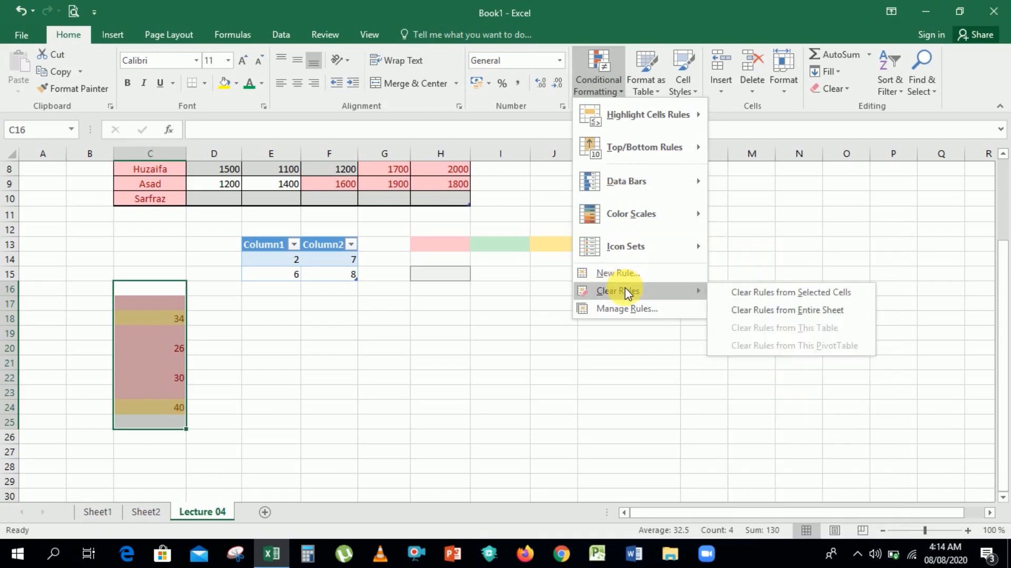
pyautogui.click(764, 292)
pyautogui.click(521, 363)
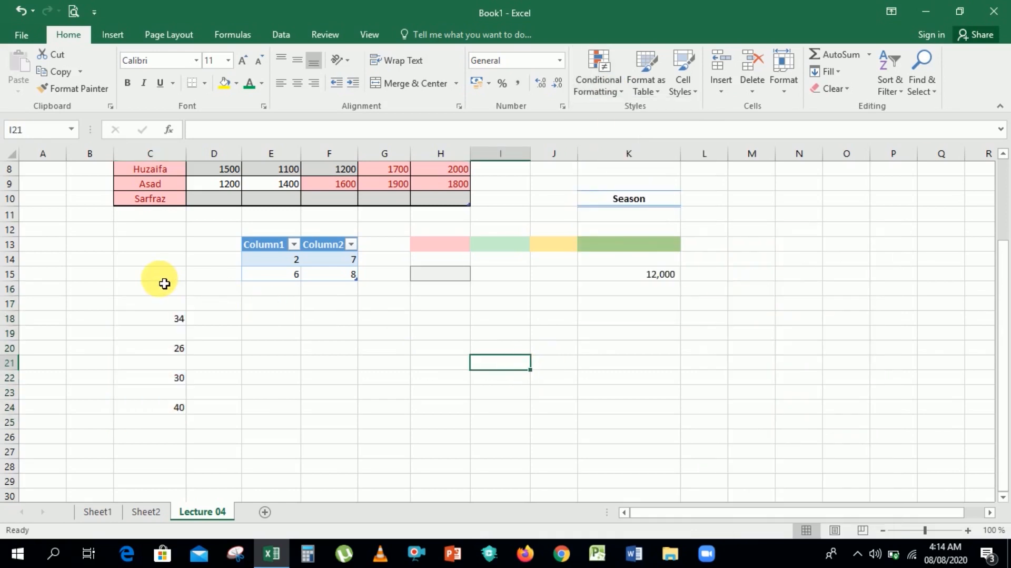
# Apply a Less Than 33 conditional formatting rule with Green Fill with Dark Green Text to cells C15 to C26
pyautogui.moveTo(160, 275); pyautogui.dragTo(179, 438)
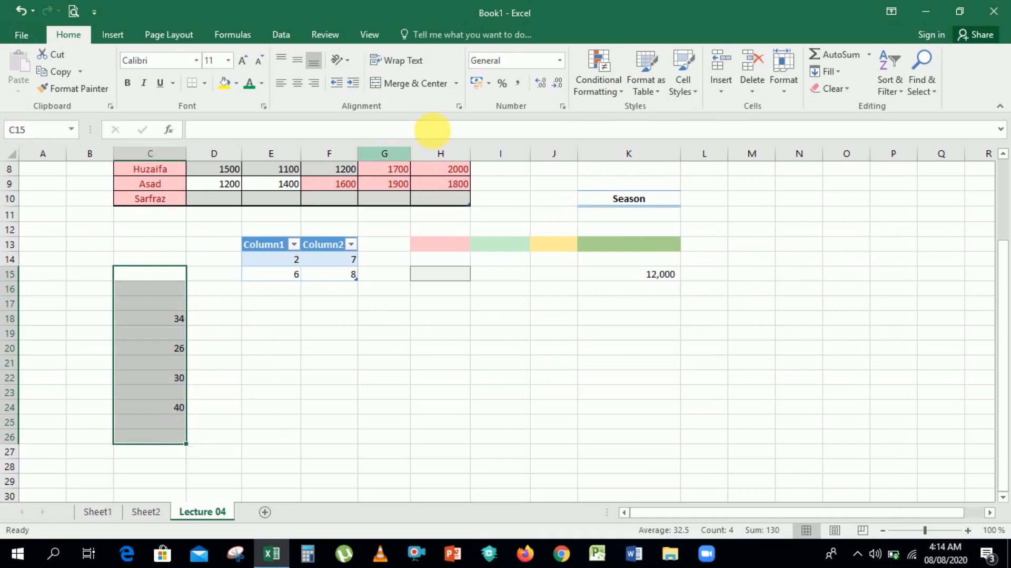
pyautogui.click(607, 87)
pyautogui.moveTo(699, 135)
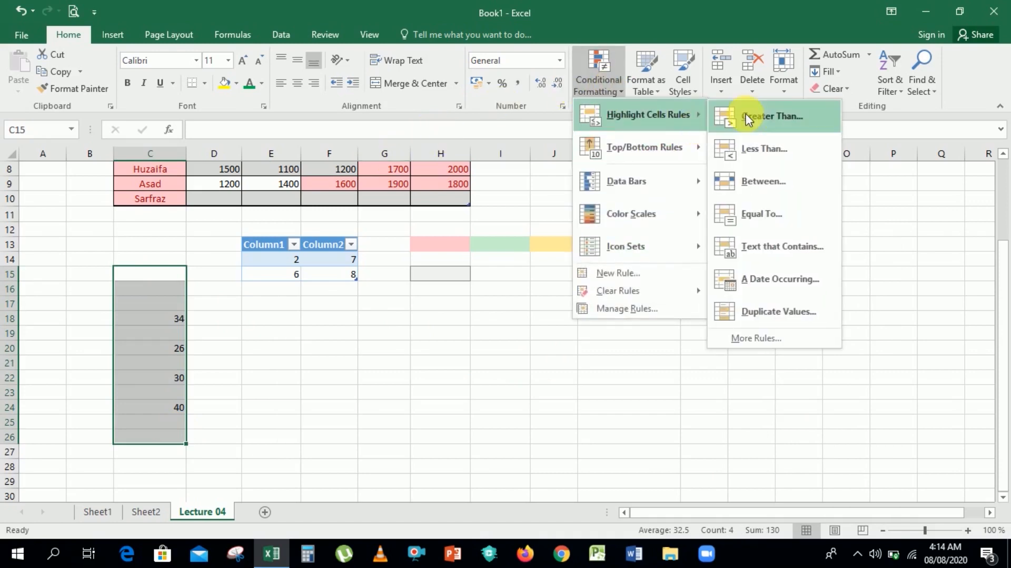
pyautogui.click(753, 149)
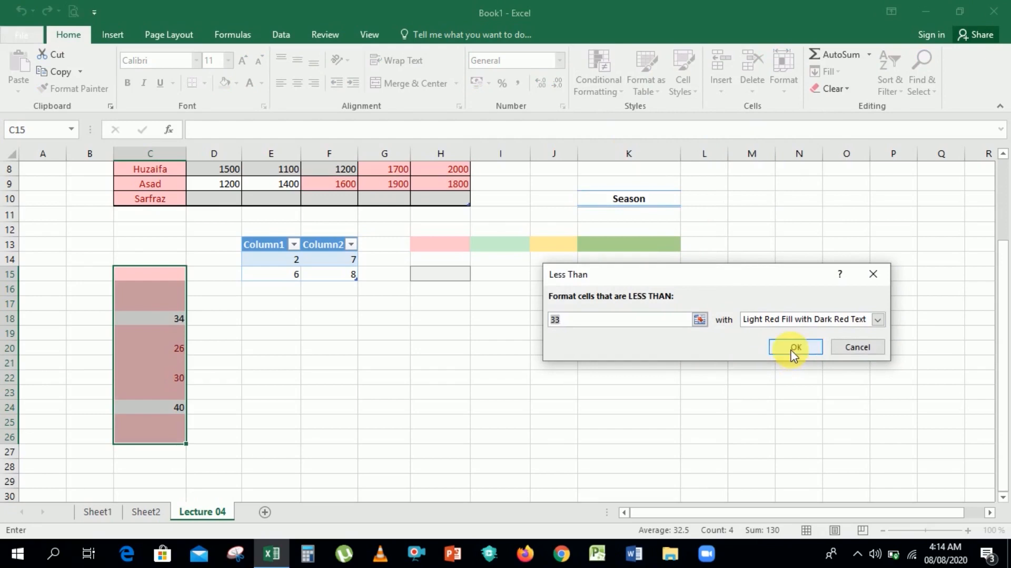
pyautogui.click(823, 319)
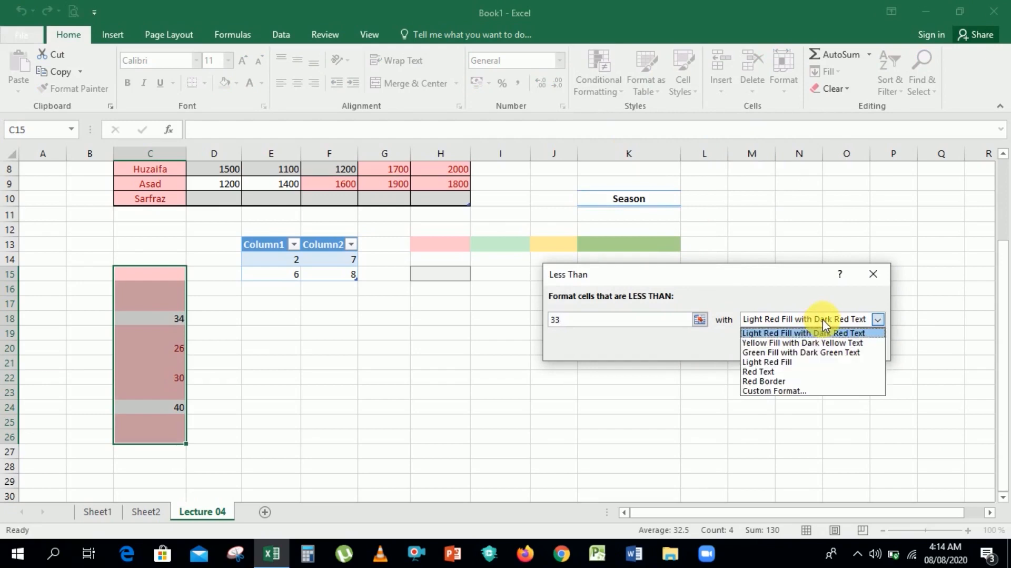
pyautogui.click(786, 353)
pyautogui.click(791, 350)
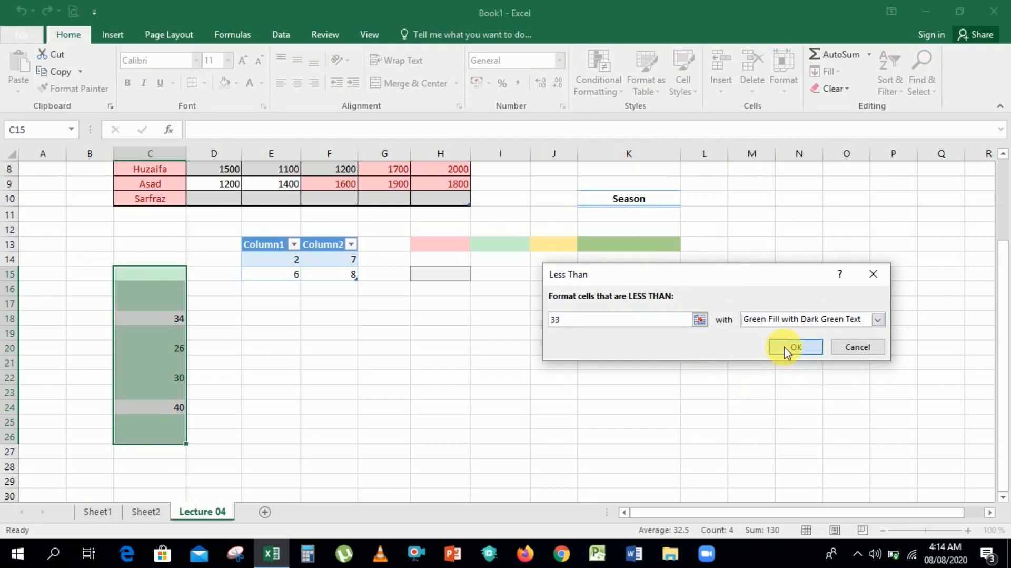
pyautogui.click(627, 382)
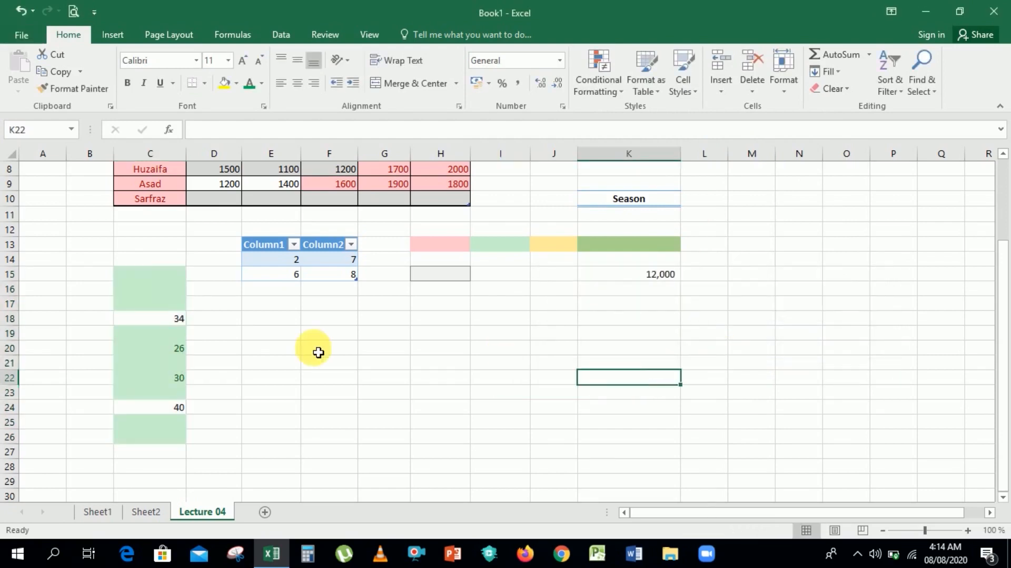
pyautogui.click(175, 275)
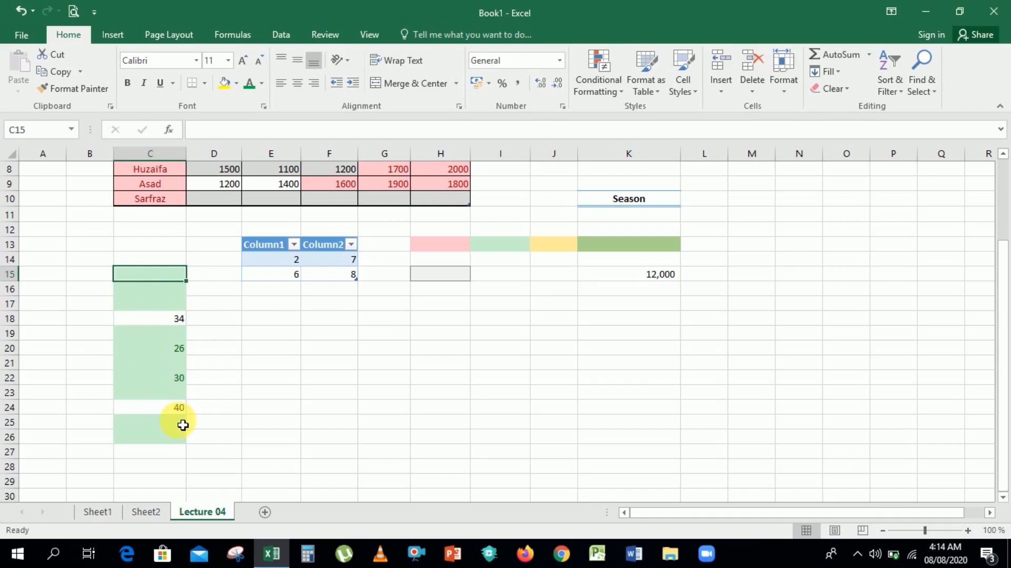
pyautogui.click(444, 378)
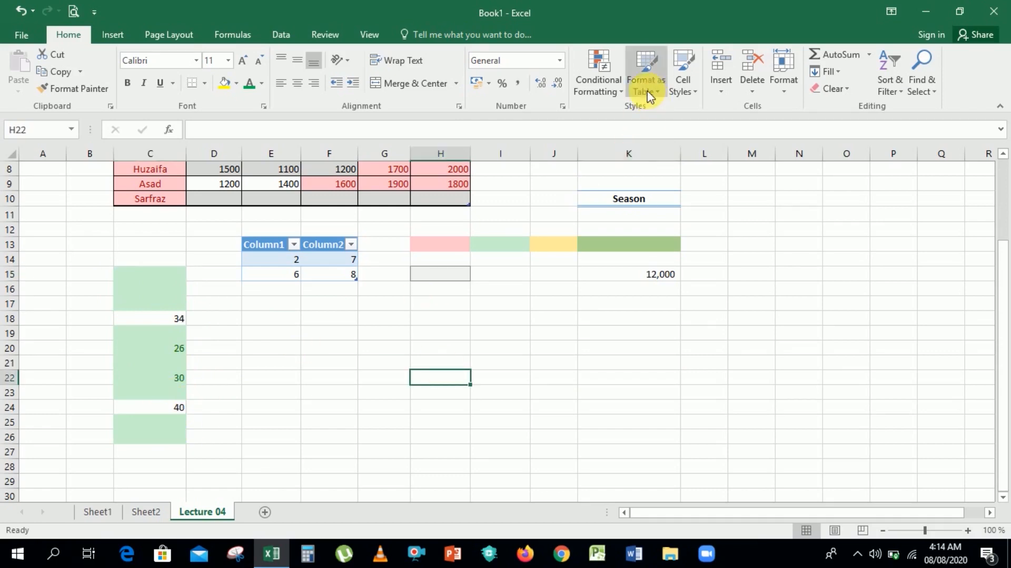
pyautogui.click(608, 91)
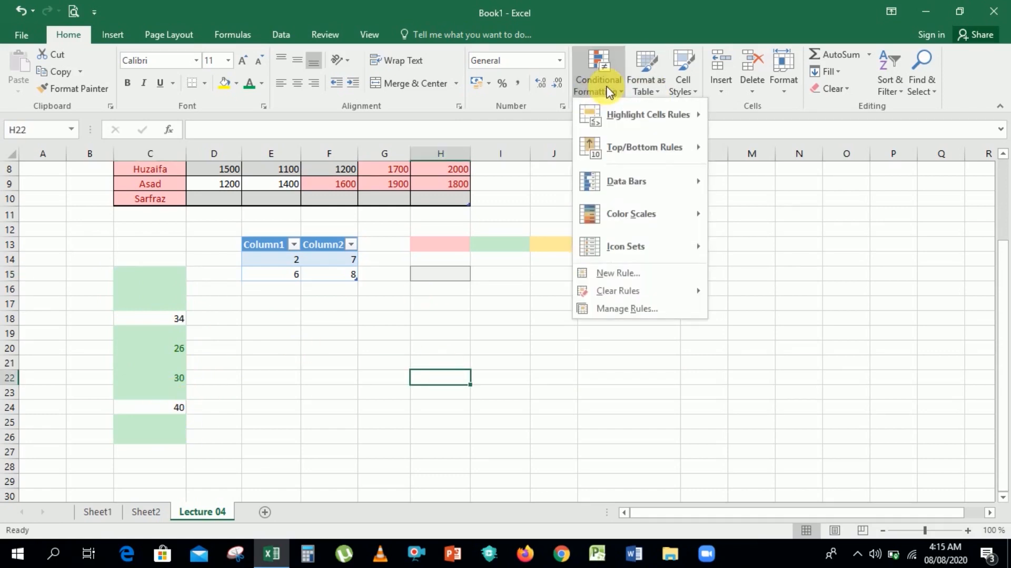
pyautogui.moveTo(635, 151)
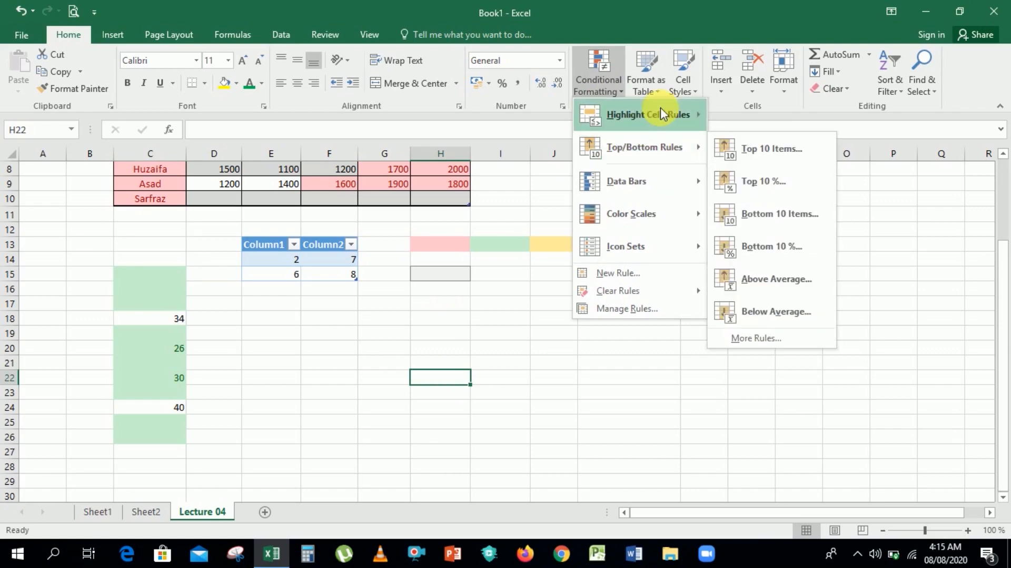
pyautogui.moveTo(695, 113)
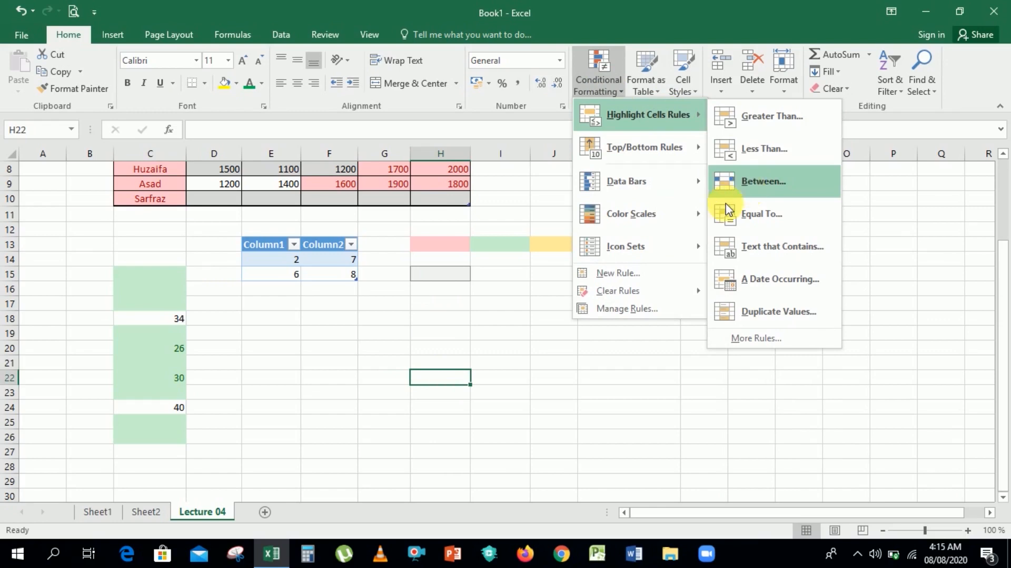
pyautogui.click(423, 364)
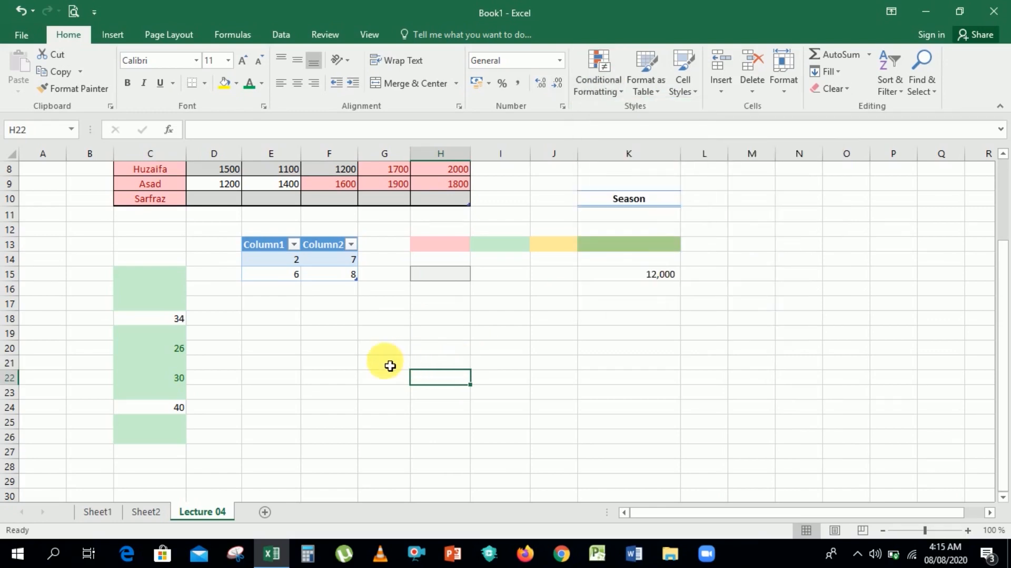
# Enter the value 10 in cell G21
pyautogui.click(388, 364)
pyautogui.write('10')
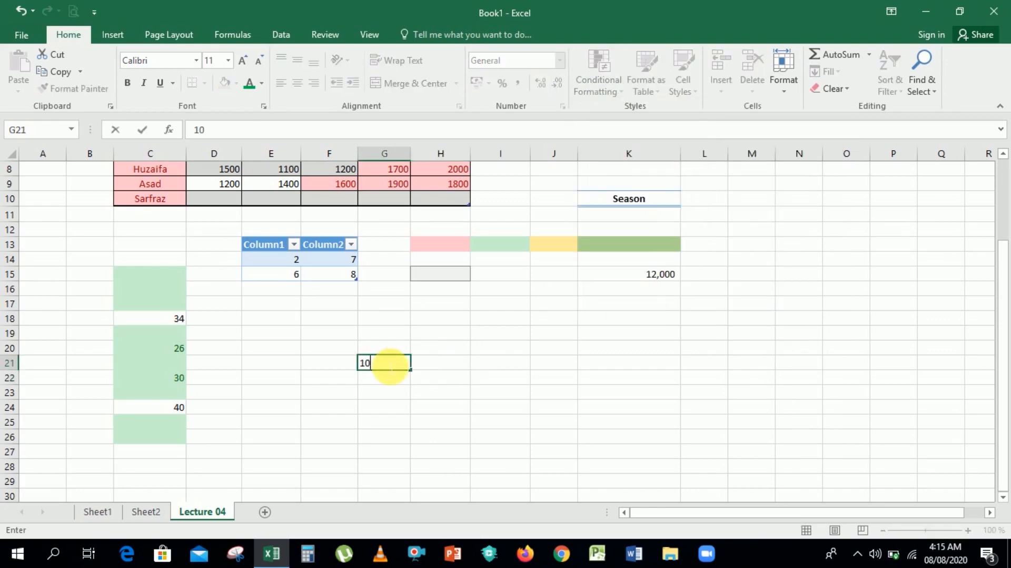
pyautogui.press('Tab')
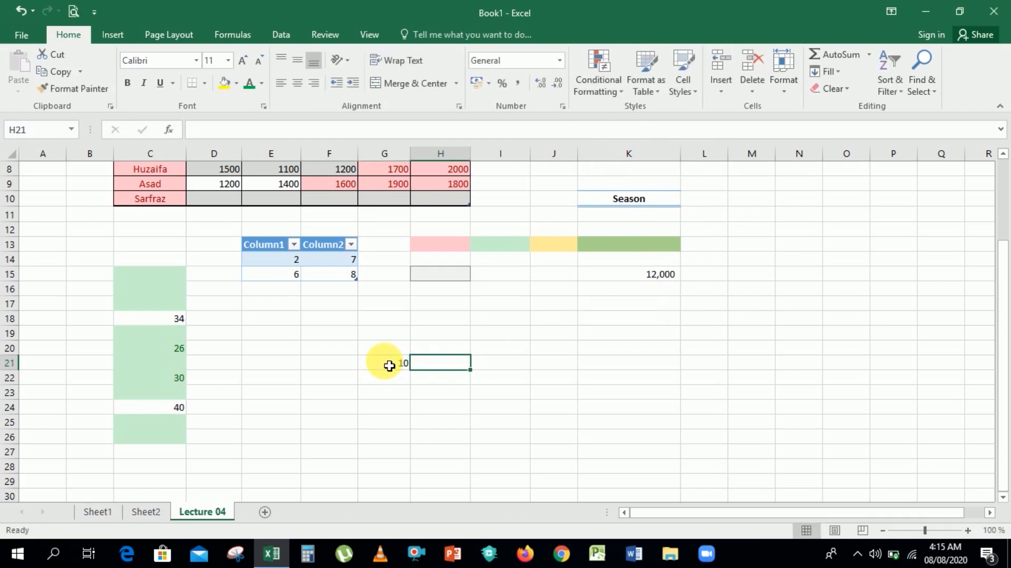
pyautogui.write('2')
pyautogui.press('BackSpace')
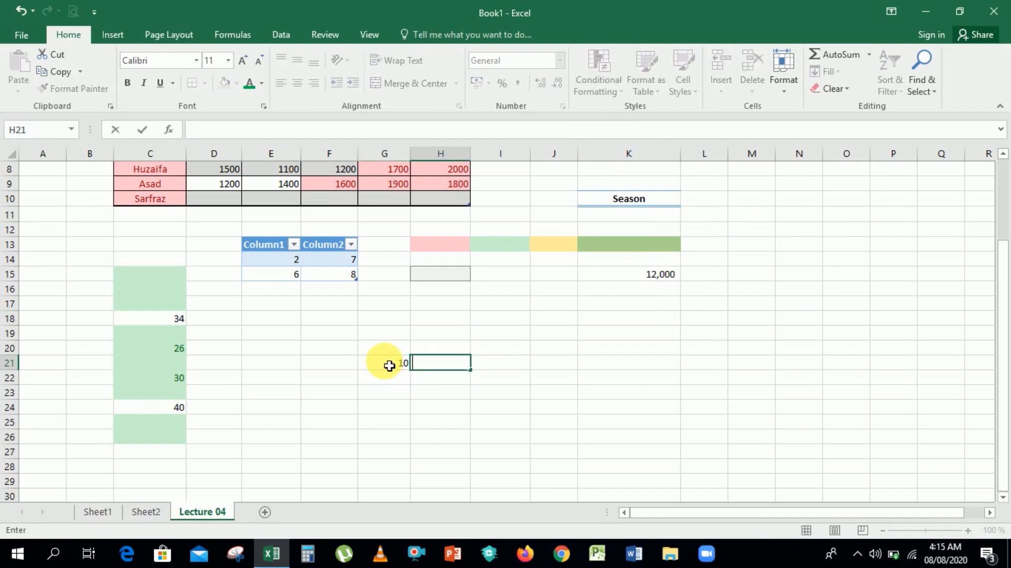
# Apply a Between 10 and 12 conditional formatting rule with Light Red Fill with Dark Red Text to cell G21
pyautogui.click(390, 365)
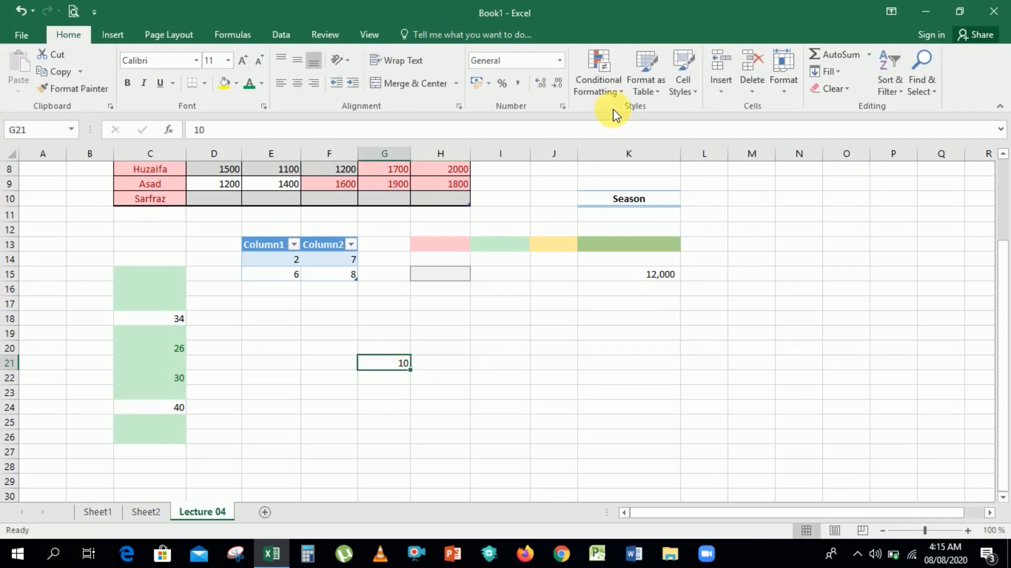
pyautogui.click(647, 84)
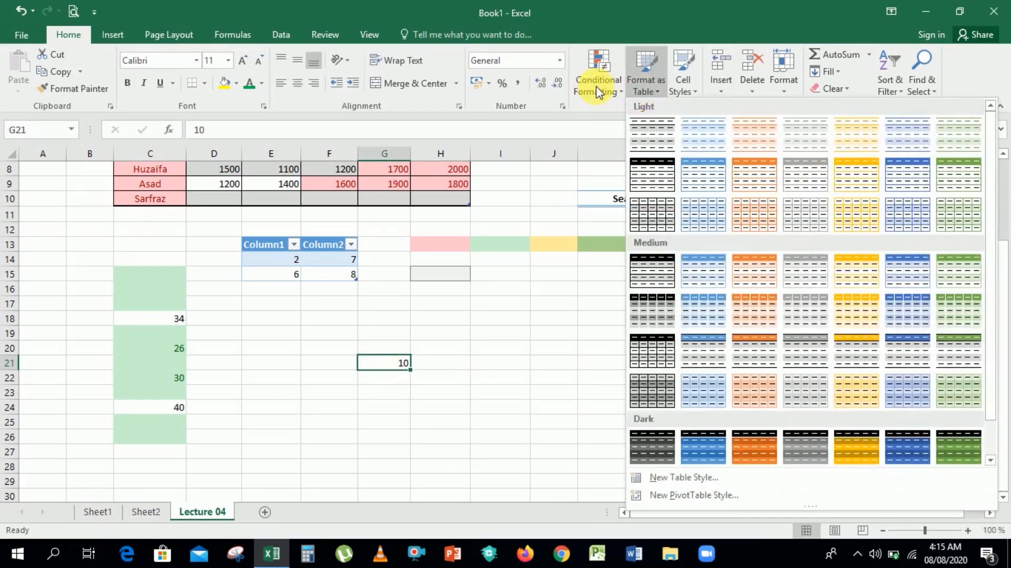
pyautogui.click(596, 92)
pyautogui.moveTo(677, 114)
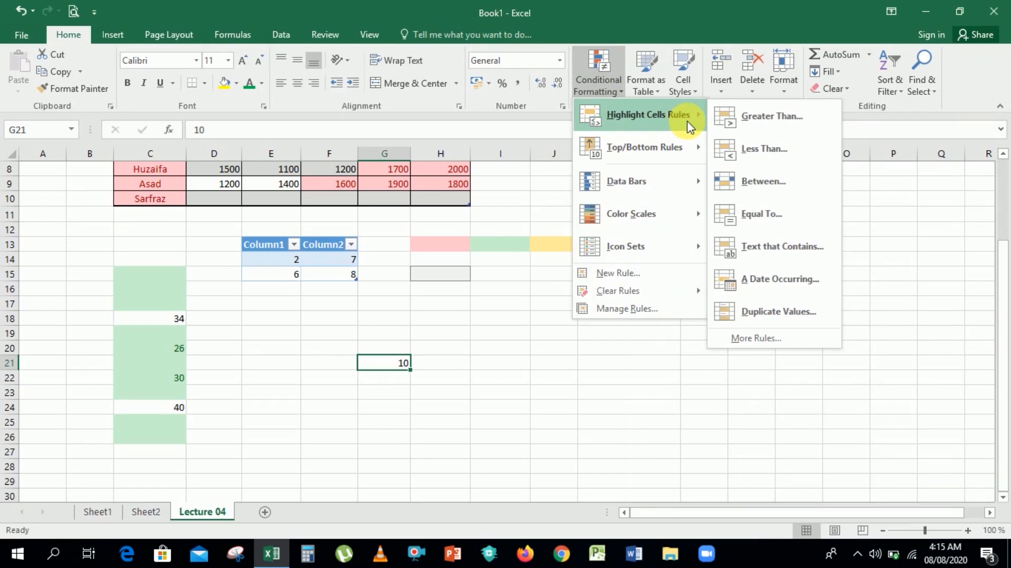
pyautogui.click(759, 180)
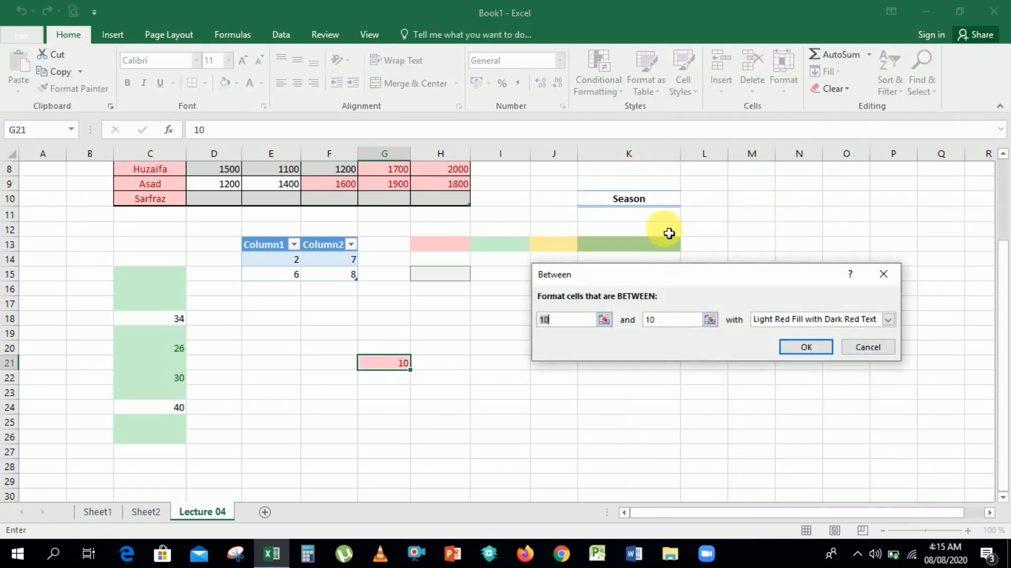
pyautogui.click(585, 322)
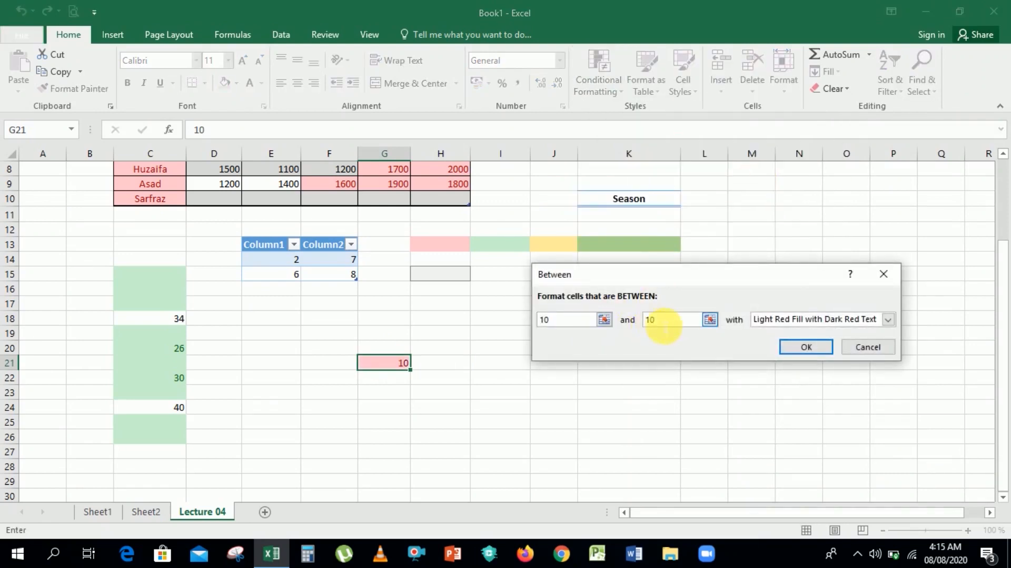
pyautogui.click(668, 325)
pyautogui.press('BackSpace')
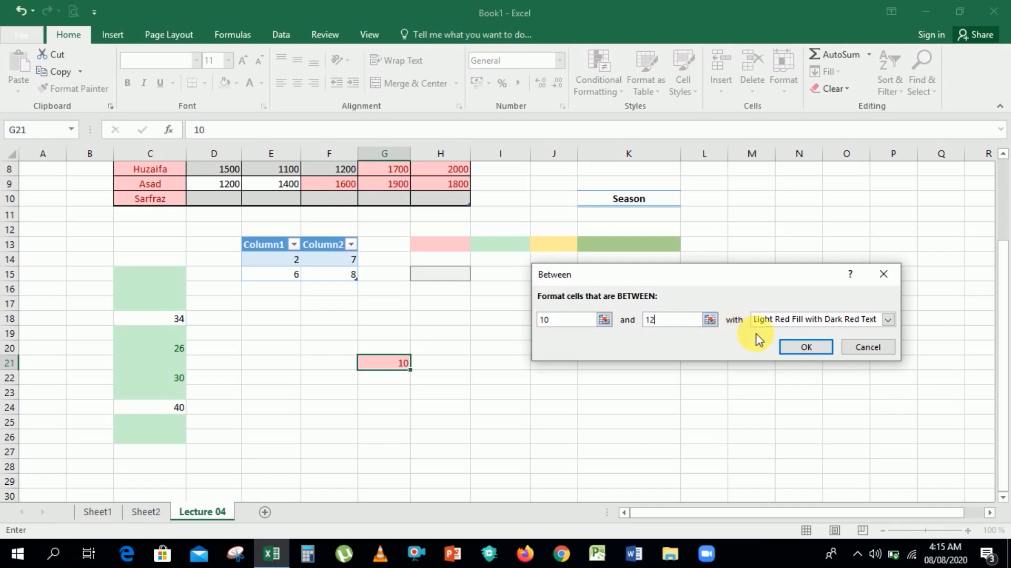
pyautogui.click(788, 345)
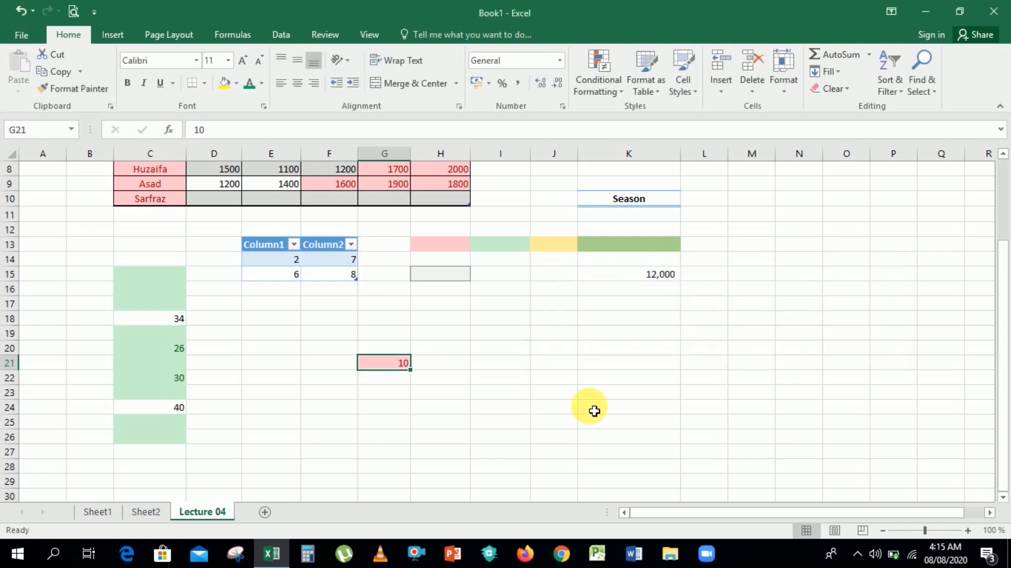
# Enter 17 in cell G21 to test the Between rule with a value outside its range
pyautogui.moveTo(591, 409); pyautogui.dragTo(459, 413)
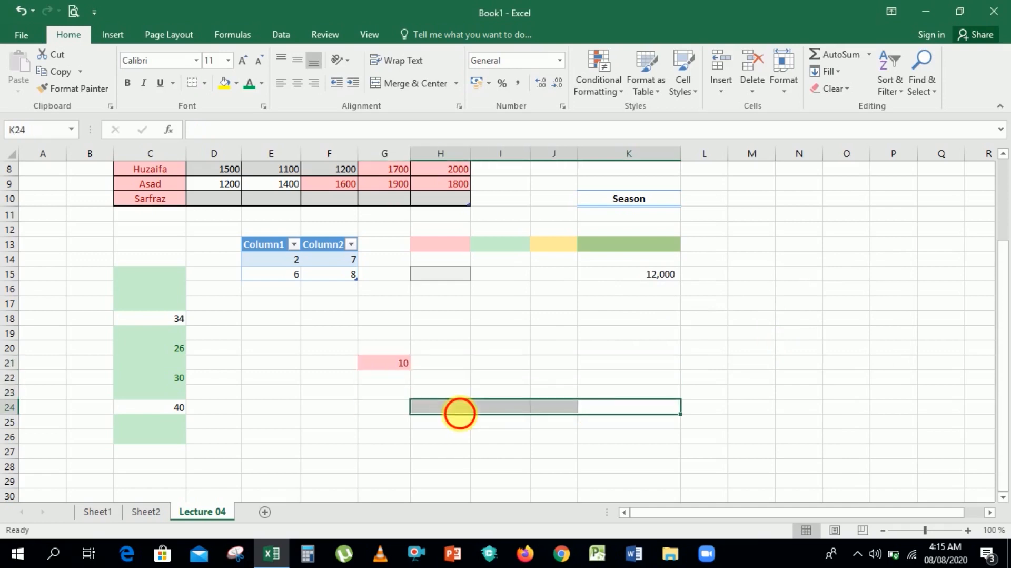
pyautogui.click(396, 367)
pyautogui.write('1')
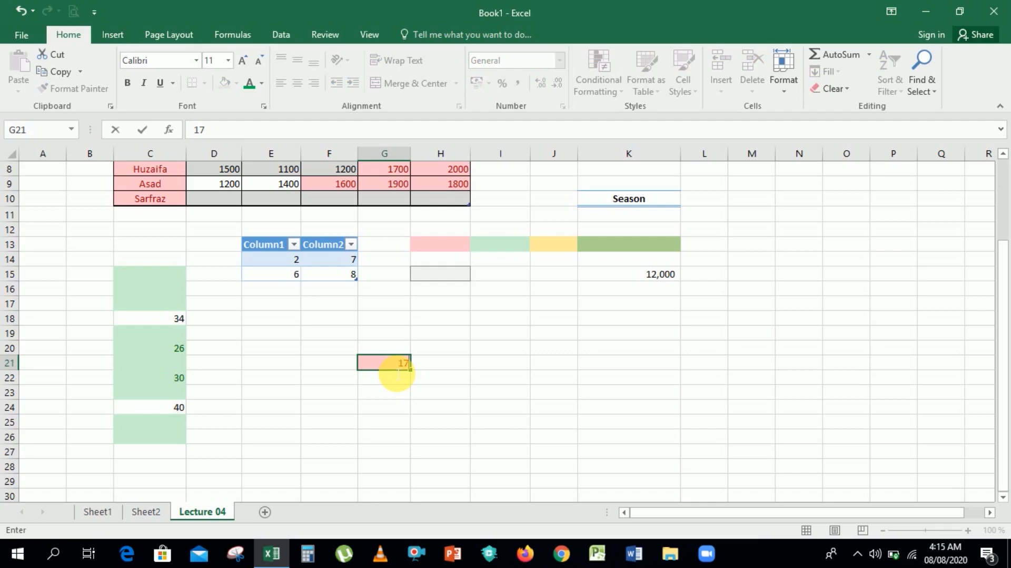
pyautogui.press('Return')
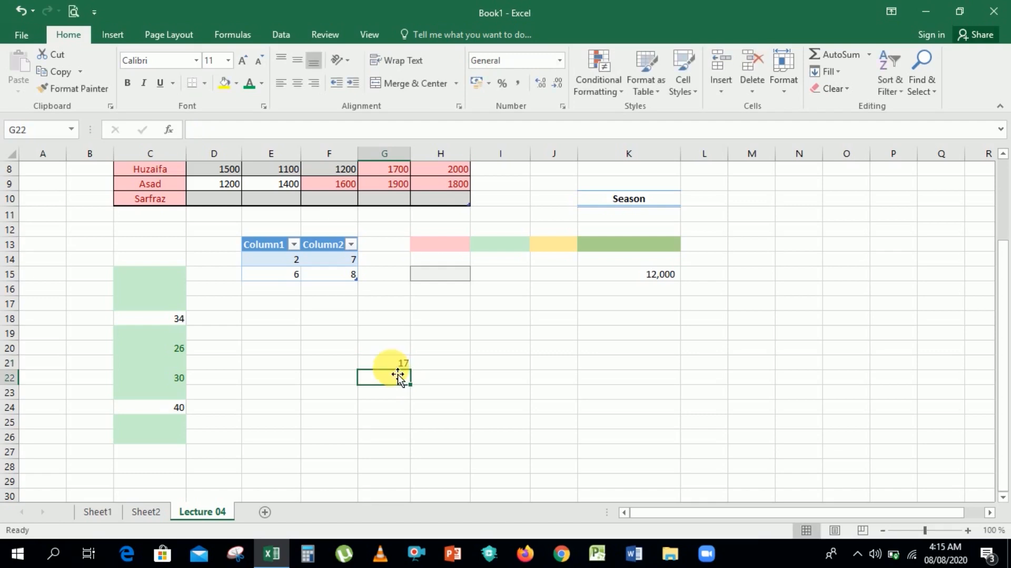
# Set cell G21 to 11 to test the Between rule with a value inside its range
pyautogui.press('Up')
pyautogui.write('11')
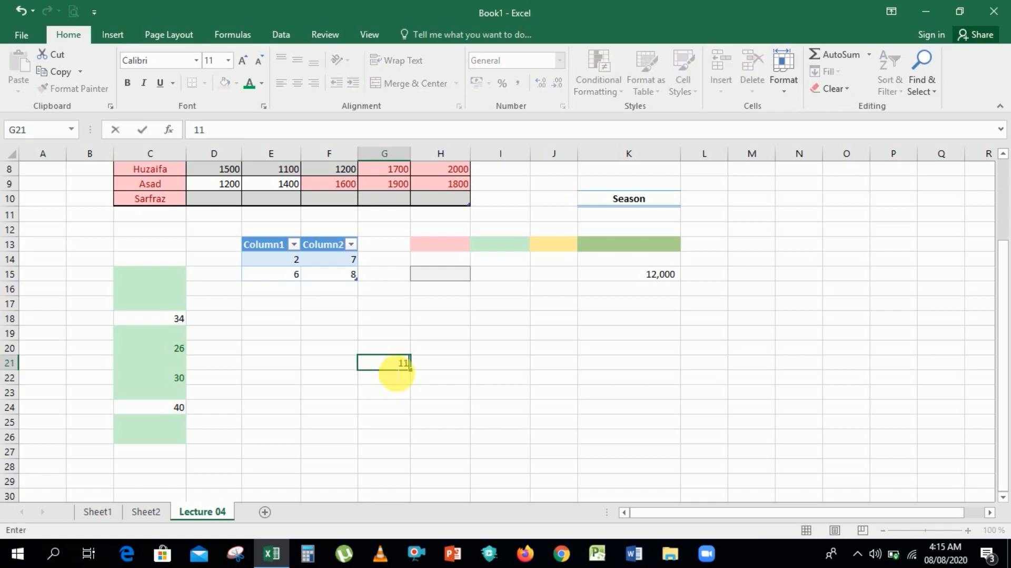
pyautogui.press('Return')
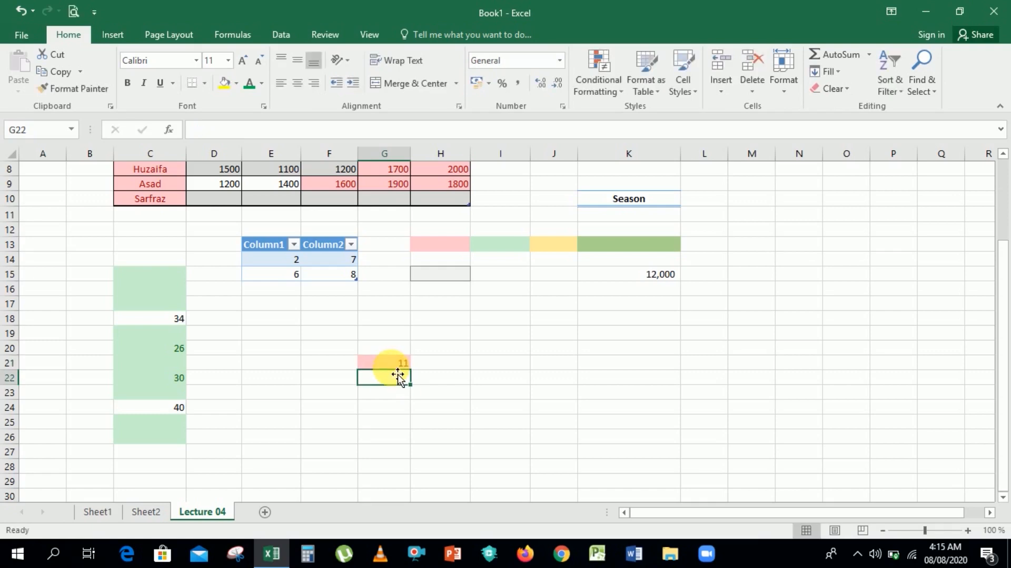
pyautogui.doubleClick(396, 363)
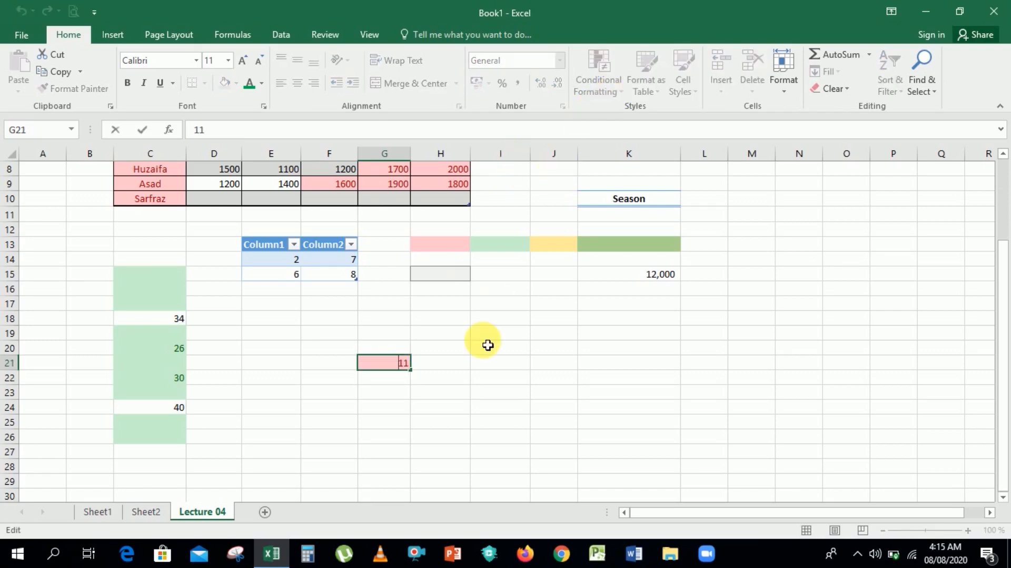
pyautogui.click(487, 345)
# Examine the limit and format settings of the Between rule for cell G21 without applying another rule
pyautogui.click(397, 363)
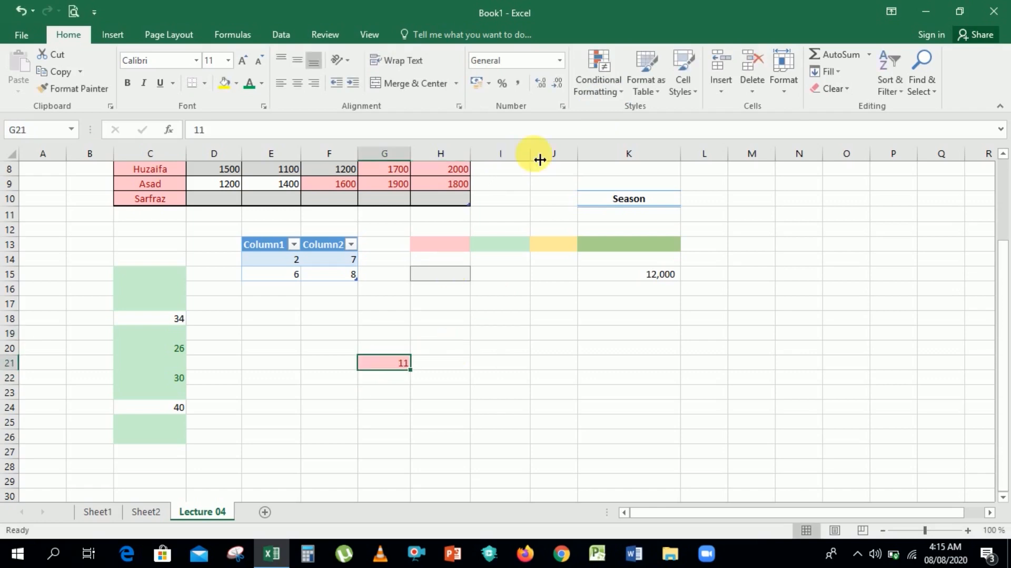
pyautogui.click(606, 89)
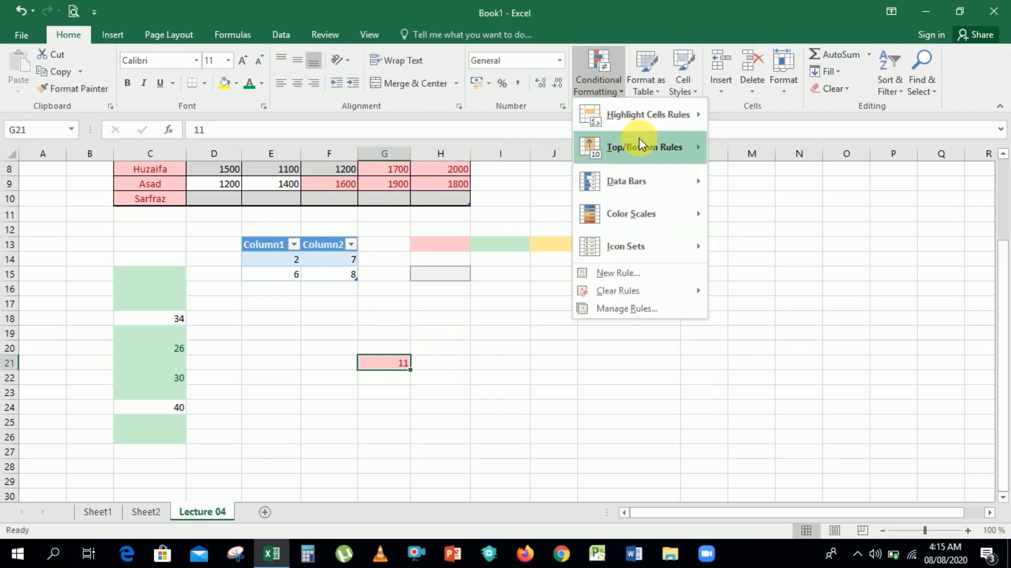
pyautogui.moveTo(659, 113)
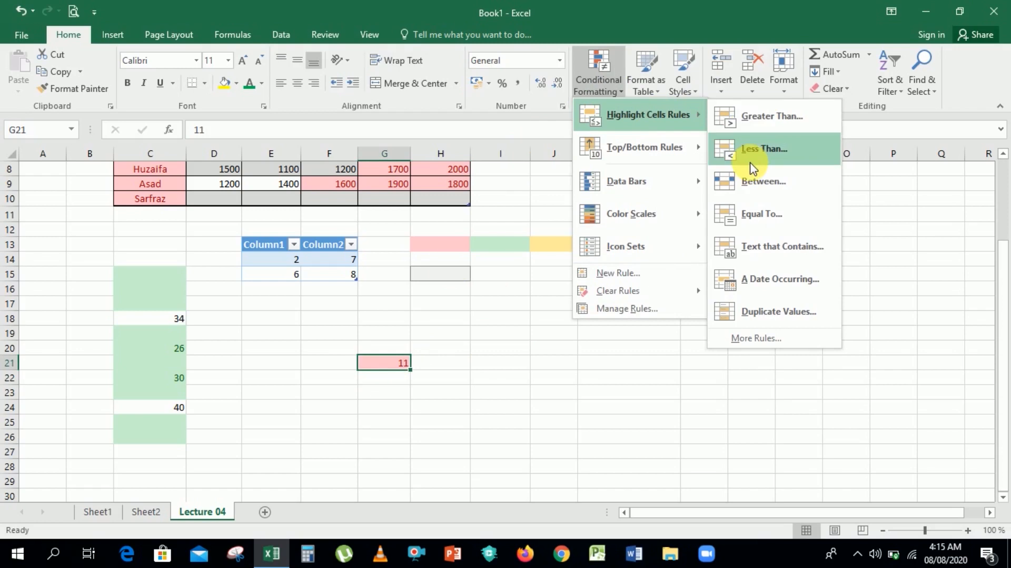
pyautogui.click(755, 195)
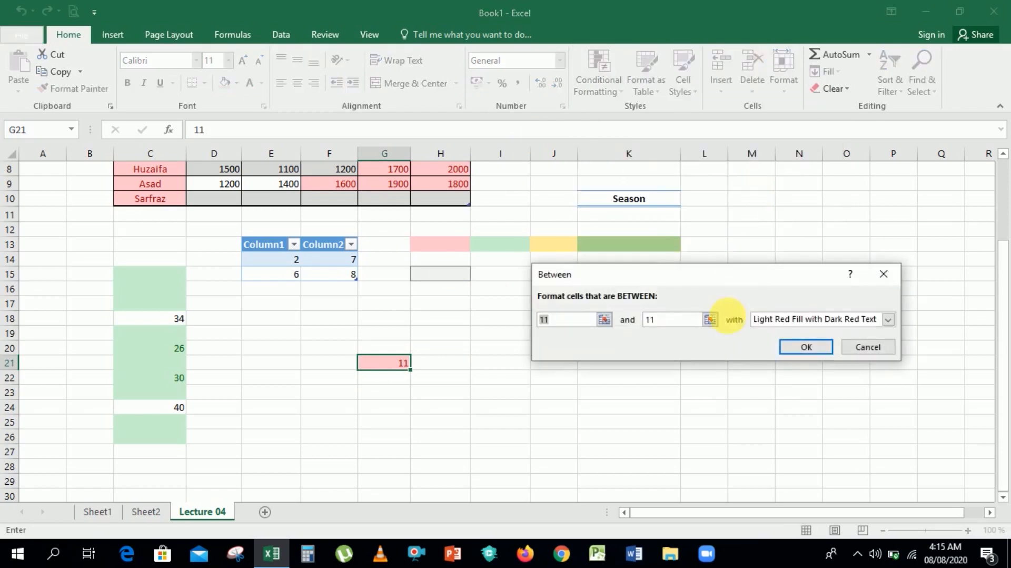
pyautogui.click(653, 326)
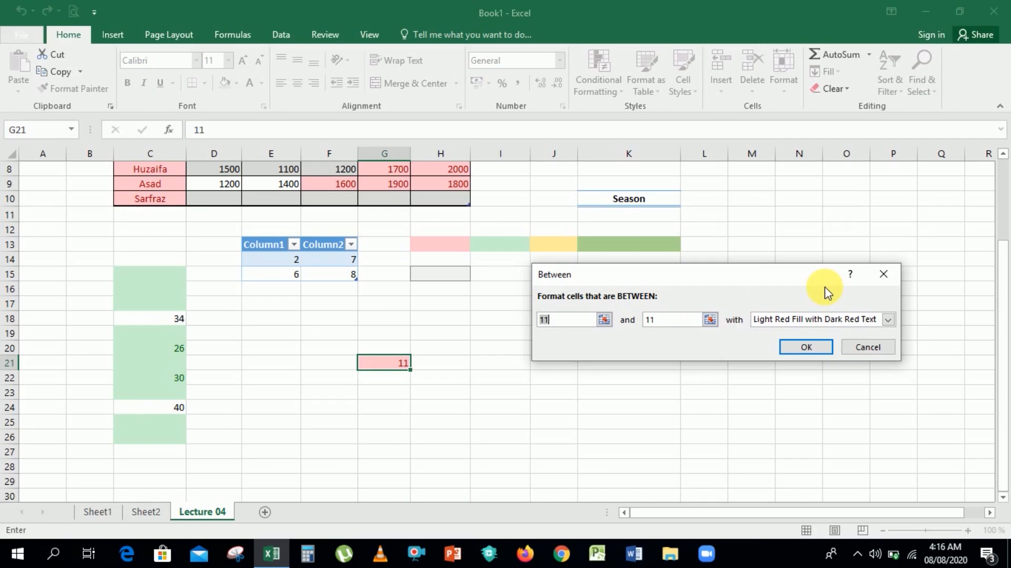
pyautogui.click(866, 347)
pyautogui.click(511, 333)
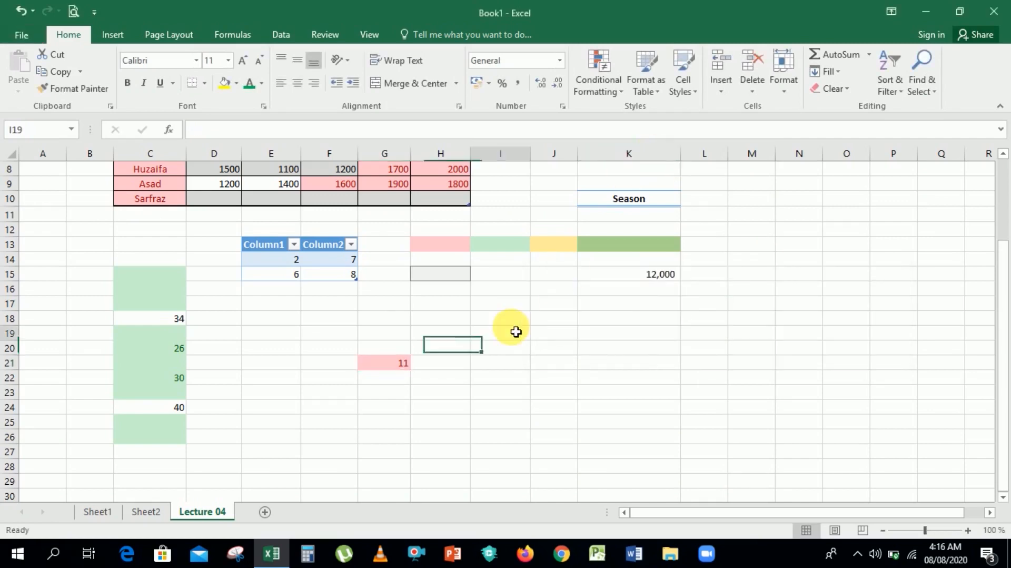
# Examine the rule types for a new formatting rule and the available Highlight Cells and Top/Bottom conditional formatting rules
pyautogui.click(462, 362)
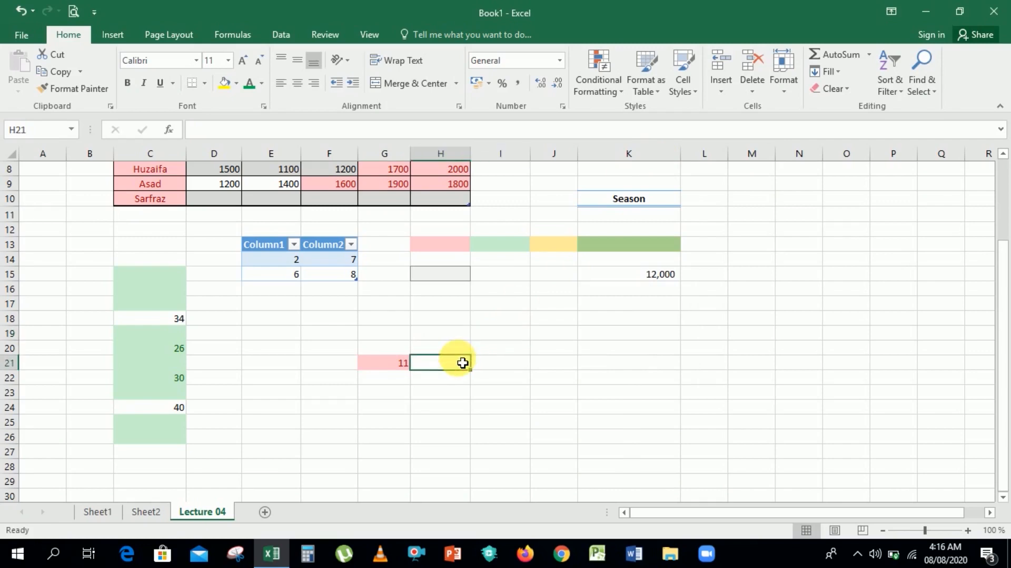
pyautogui.click(600, 87)
pyautogui.moveTo(669, 113)
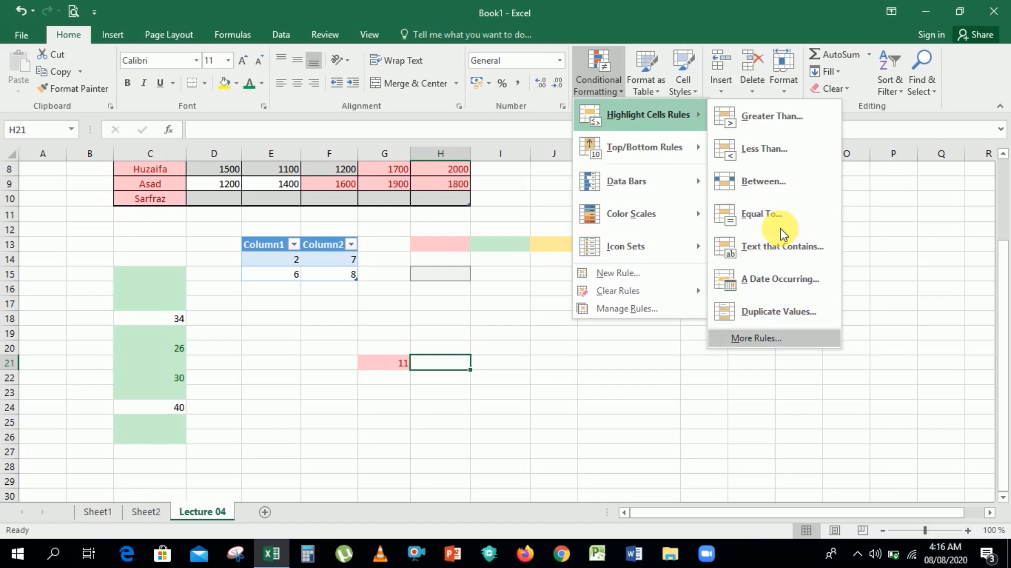
pyautogui.click(806, 339)
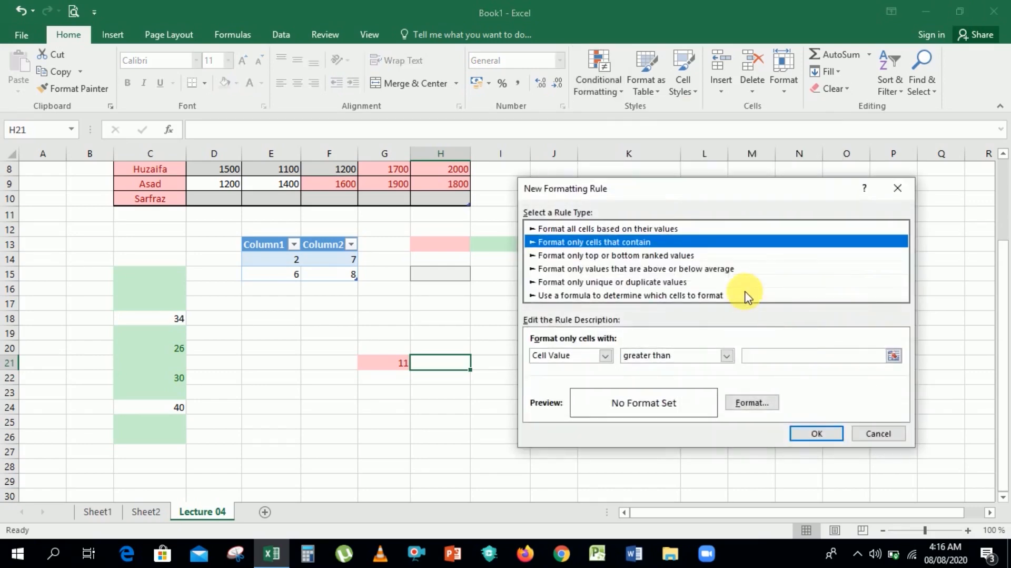
pyautogui.click(898, 188)
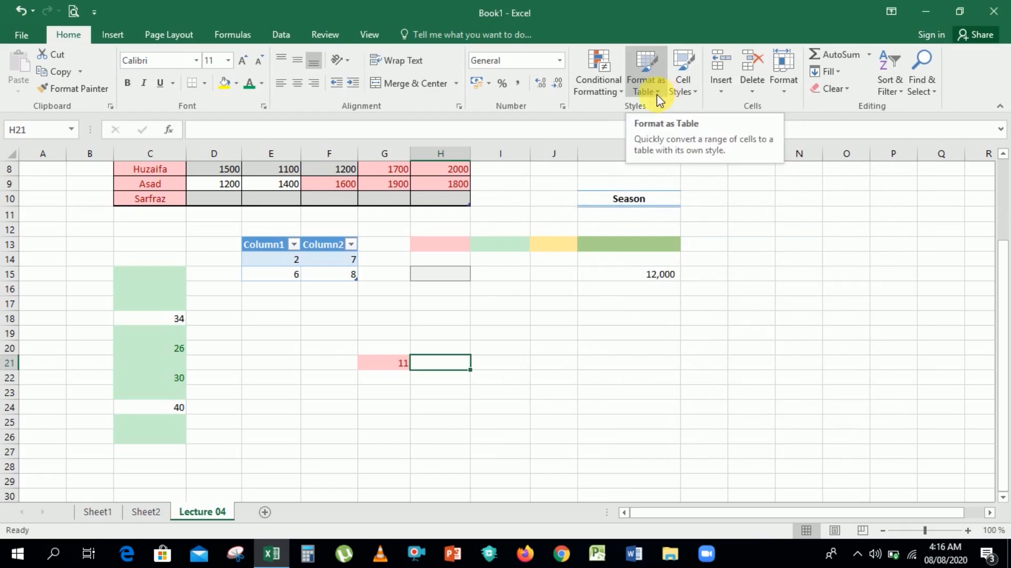
pyautogui.click(615, 95)
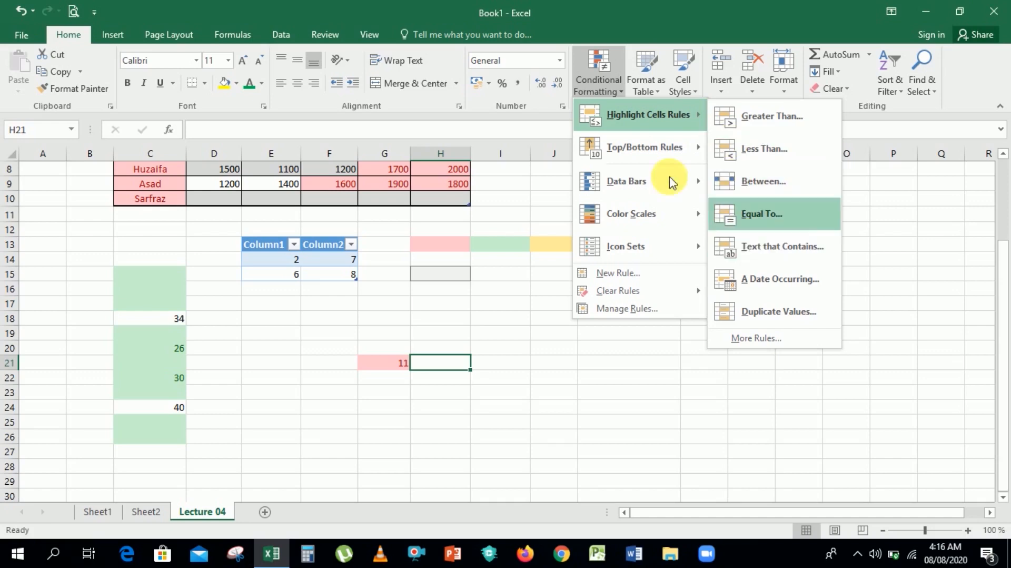
pyautogui.moveTo(647, 154)
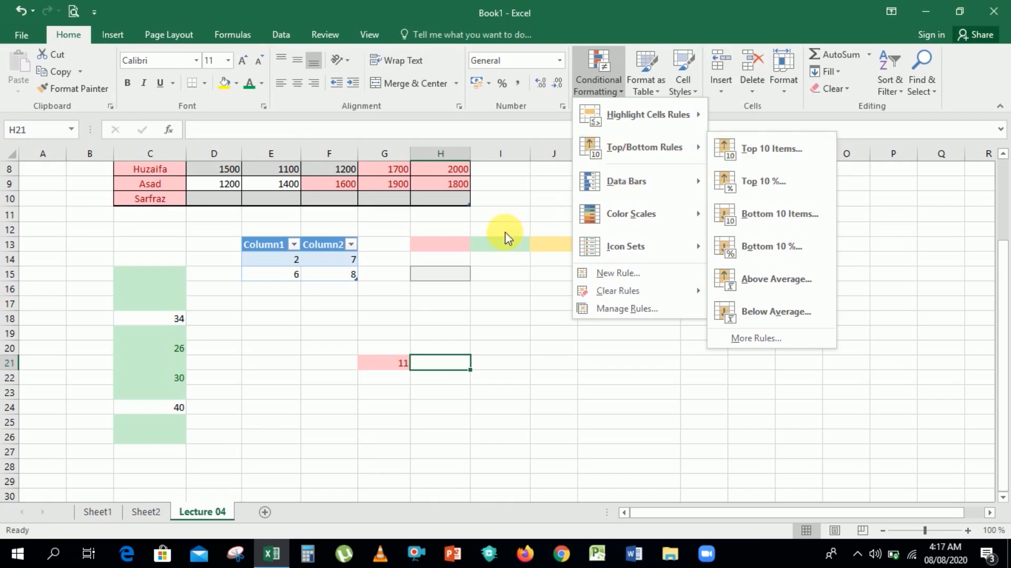
pyautogui.press('Escape')
pyautogui.press('Escape')
# Enter the value 1 in cell C15
pyautogui.click(255, 337)
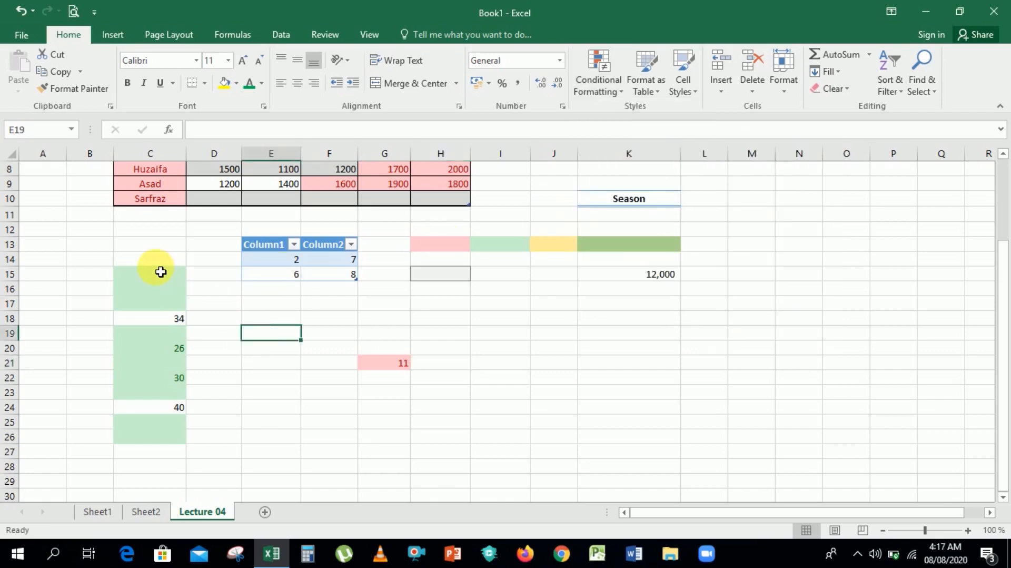
pyautogui.click(174, 288)
pyautogui.click(179, 281)
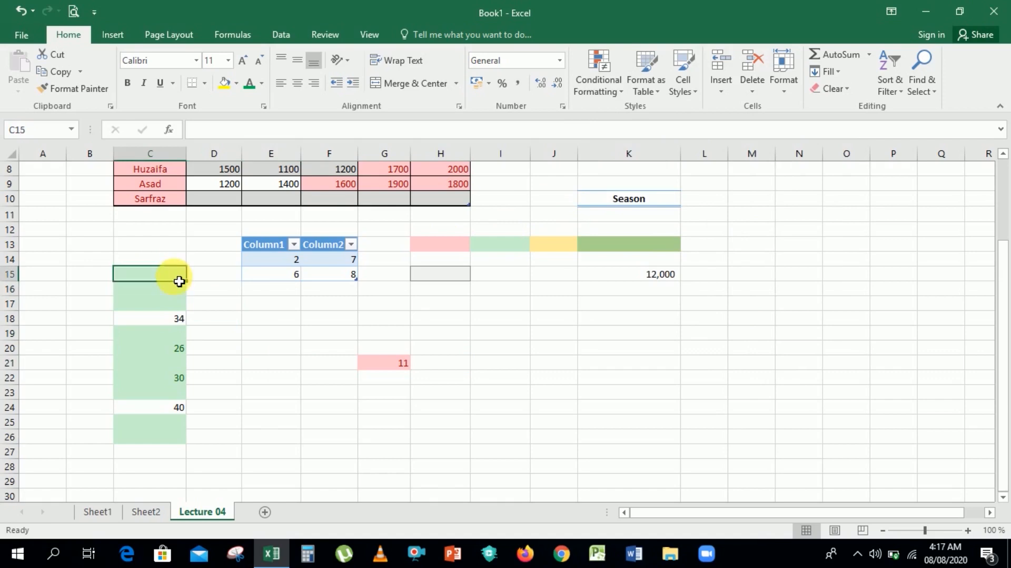
pyautogui.write('1')
pyautogui.press('Return')
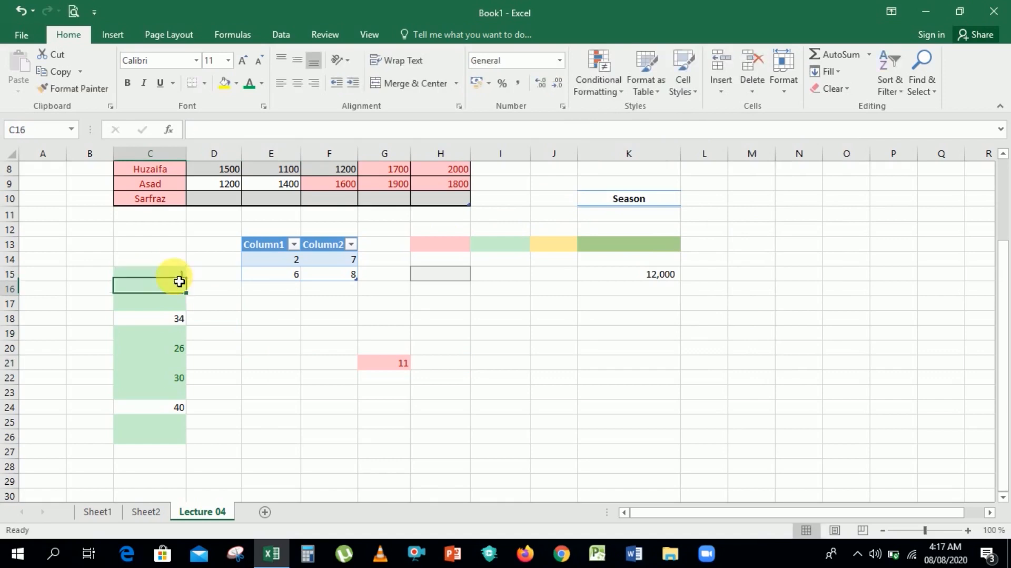
# Fill C15:C17 with the series 1 to 3 and enter 23 in cell C19
pyautogui.click(179, 281)
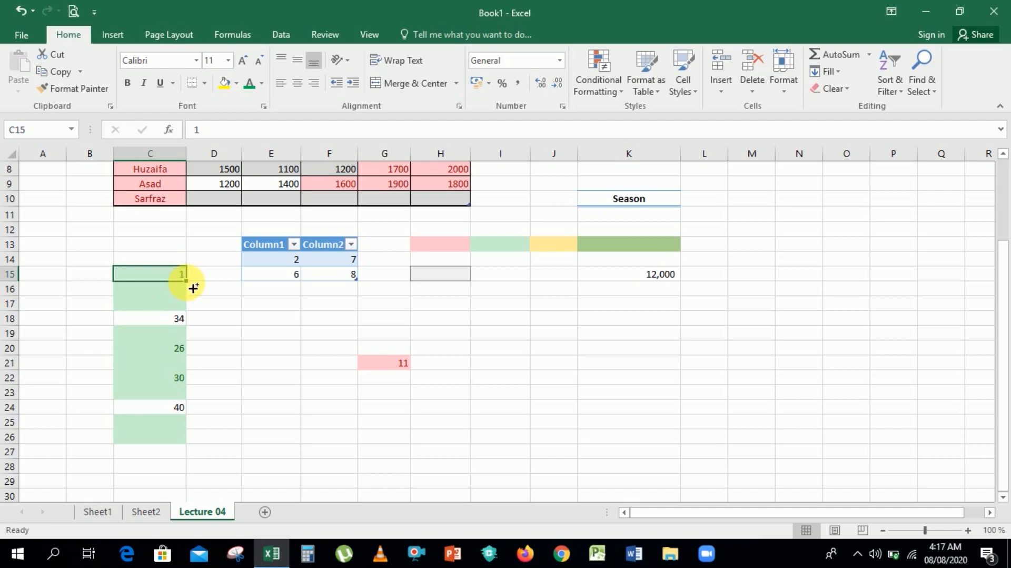
pyautogui.moveTo(187, 281); pyautogui.dragTo(182, 306)
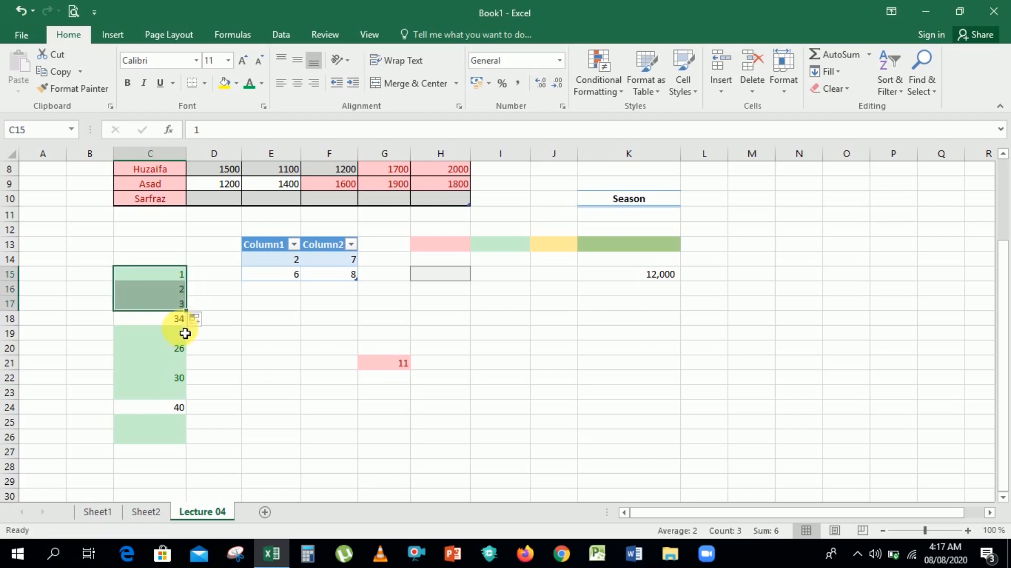
pyautogui.click(180, 333)
pyautogui.write('22')
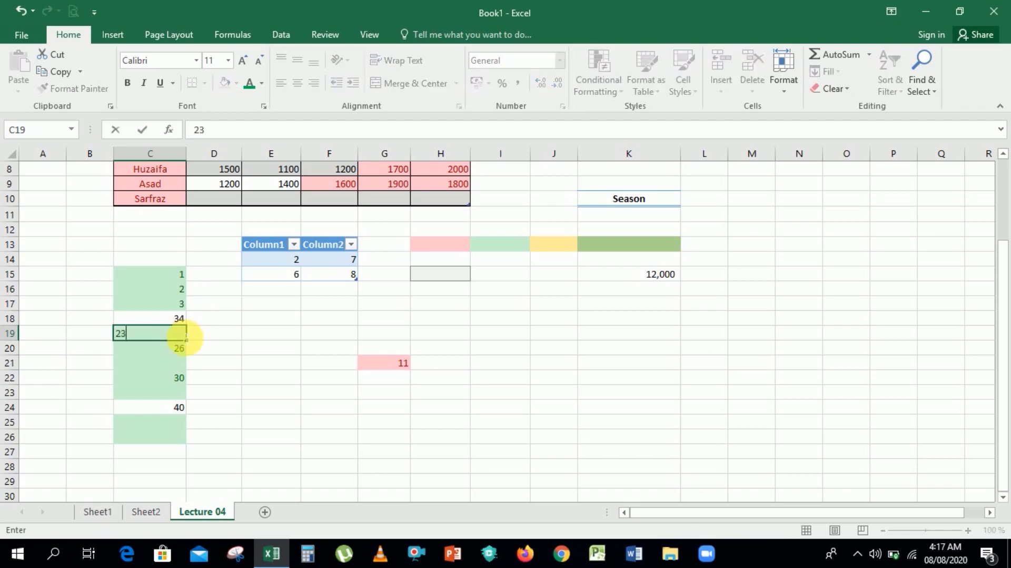
pyautogui.press('Return')
pyautogui.press('Return')
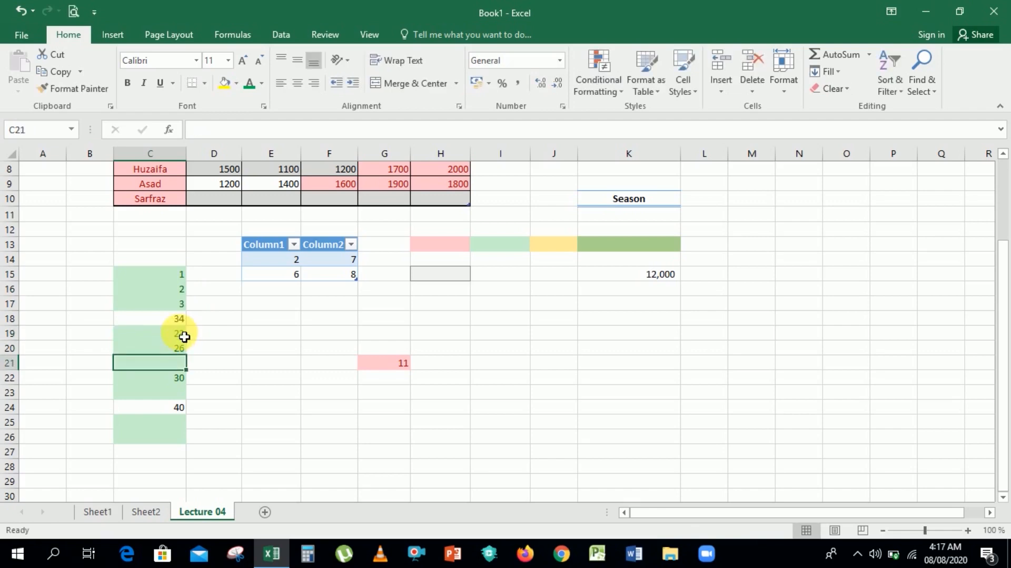
# Enter 54 in cell C21 and 34 in cell C23
pyautogui.write('54')
pyautogui.press('Return')
pyautogui.press('Return')
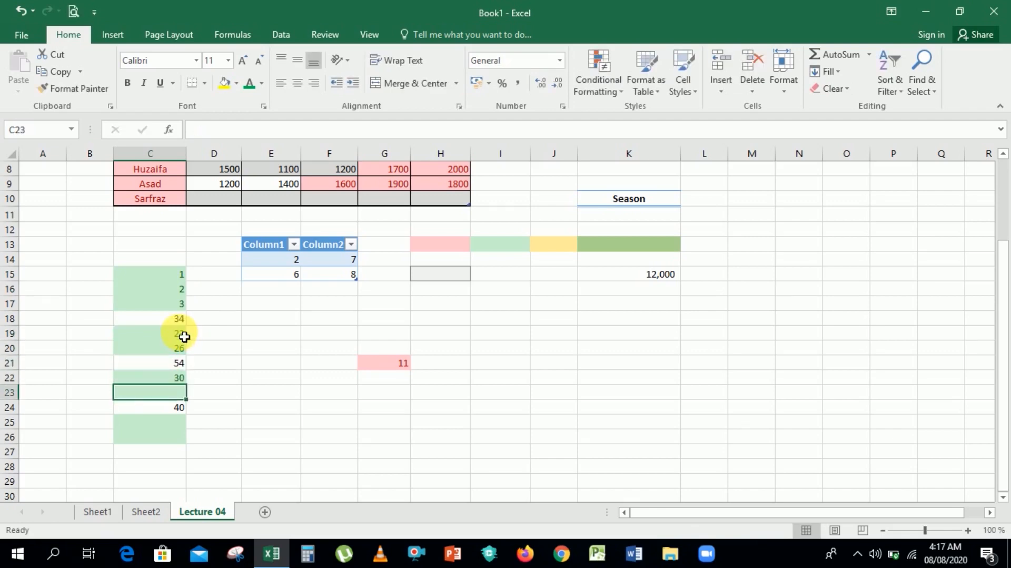
pyautogui.write('34')
pyautogui.press('Return')
pyautogui.press('Return')
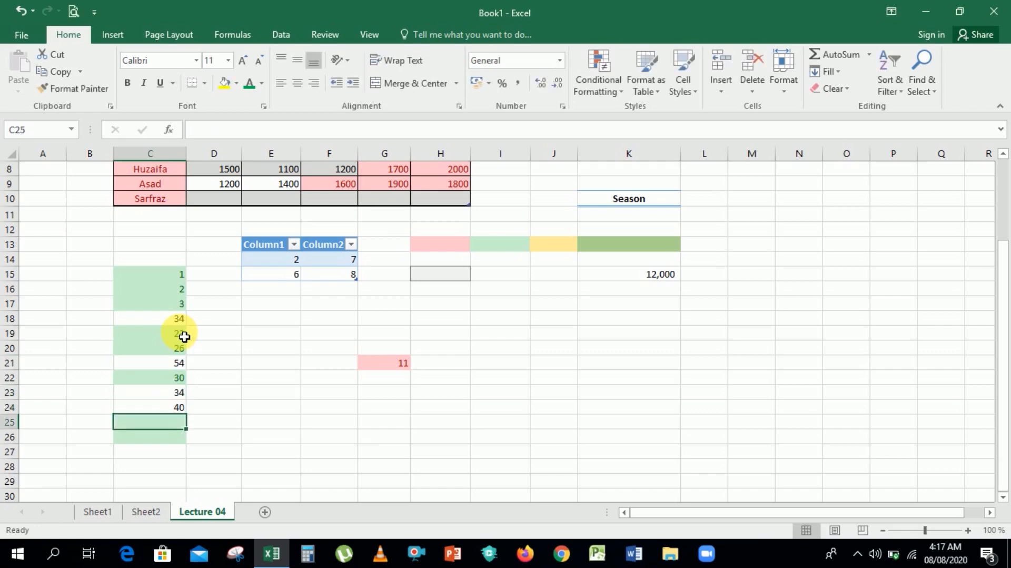
# Enter 43 in cell C25 and 76 in cell C26
pyautogui.write('43')
pyautogui.hotkey('ctrl', 'Return')
pyautogui.press('Return')
pyautogui.write('76')
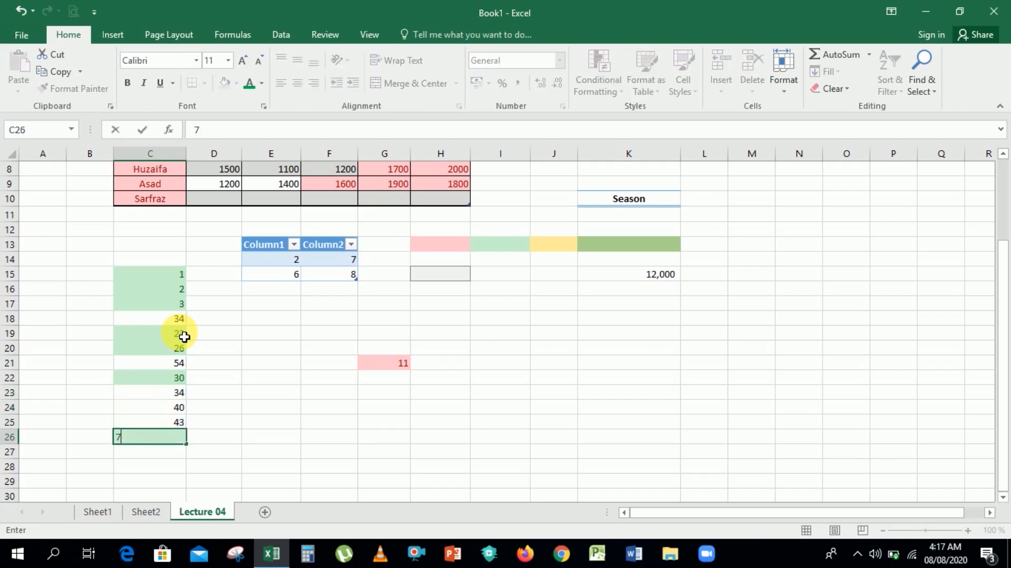
pyautogui.press('Return')
pyautogui.press('Down')
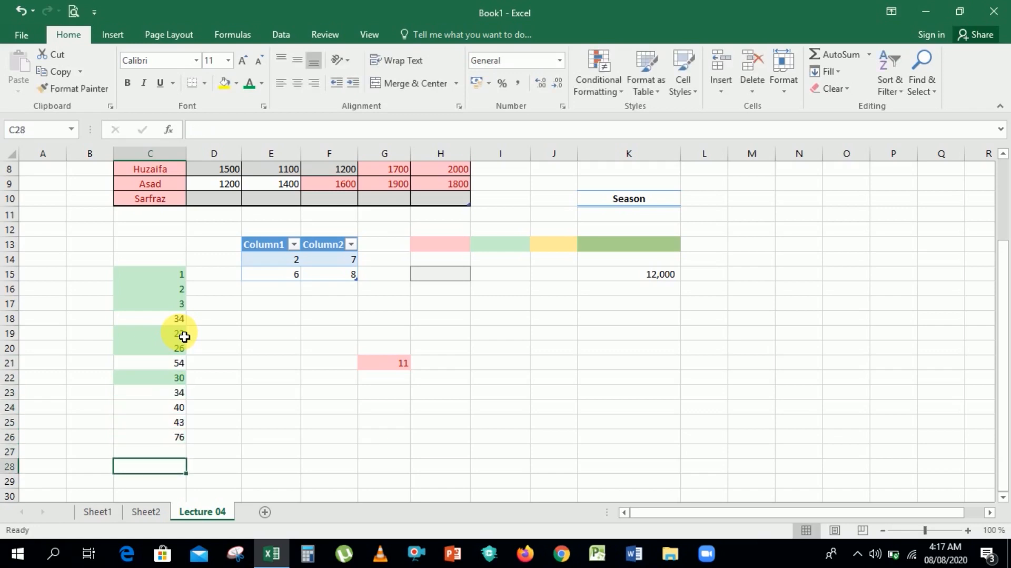
pyautogui.press('Down')
pyautogui.press('Up')
pyautogui.press('Up')
pyautogui.press('Up')
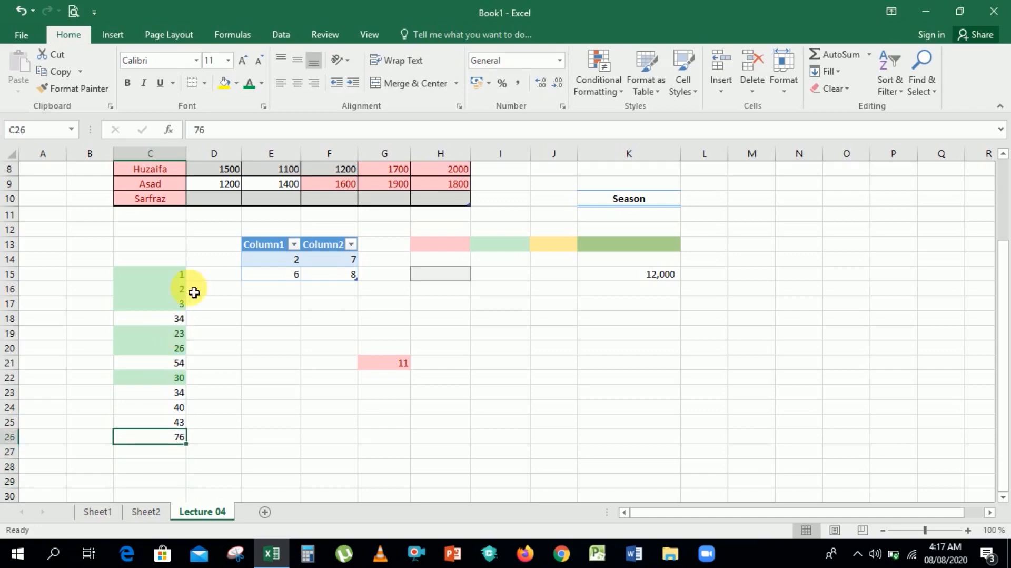
# Clear the conditional formatting rules from the number list in C15:C26
pyautogui.click(151, 275)
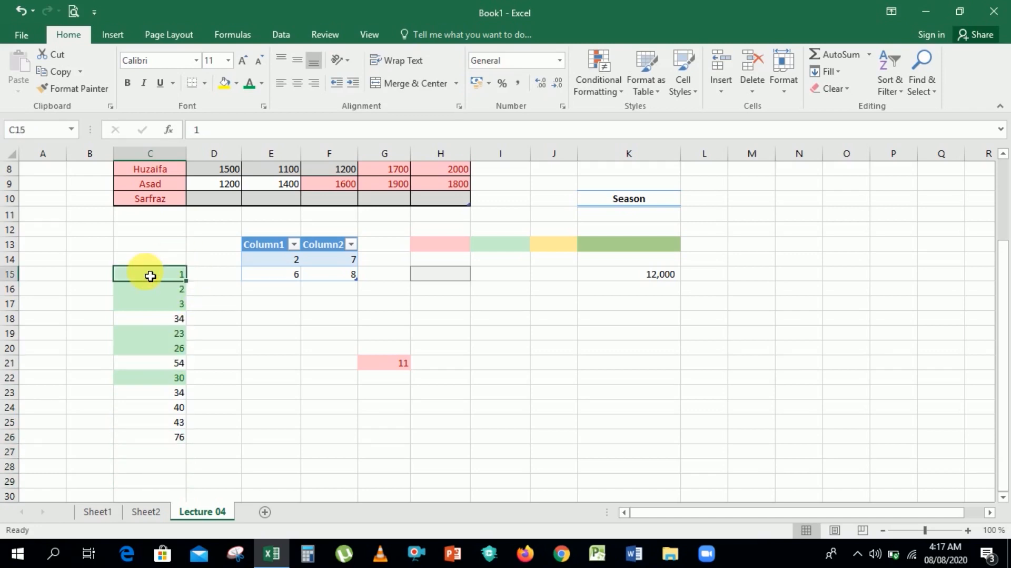
pyautogui.hotkey('shift', 'Down')
pyautogui.hotkey('shift', 'Down')
pyautogui.hotkey('shift', 'Down')
pyautogui.hotkey('shift', 'Down')
pyautogui.hotkey('shift', 'Down')
pyautogui.hotkey('shift', 'Down')
pyautogui.hotkey('shift', 'Down')
pyautogui.hotkey('shift', 'Down')
pyautogui.hotkey('shift', 'Down')
pyautogui.hotkey('shift', 'Down')
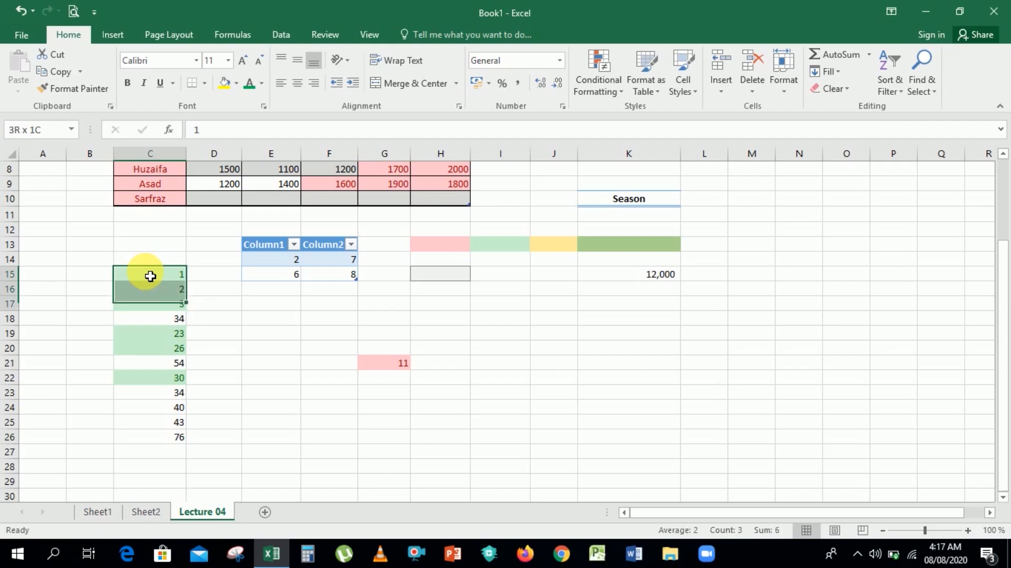
pyautogui.hotkey('shift', 'Down')
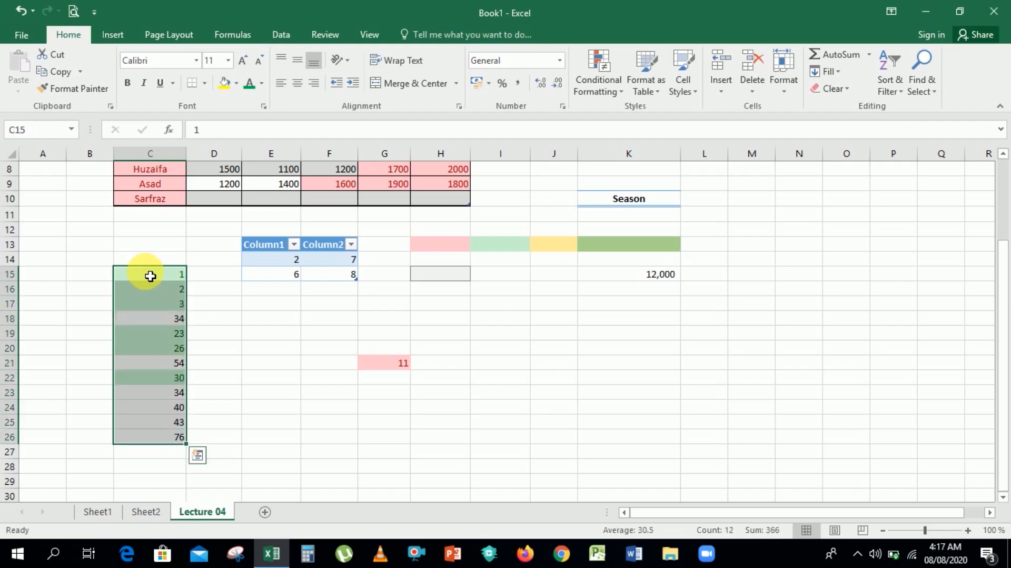
pyautogui.click(609, 83)
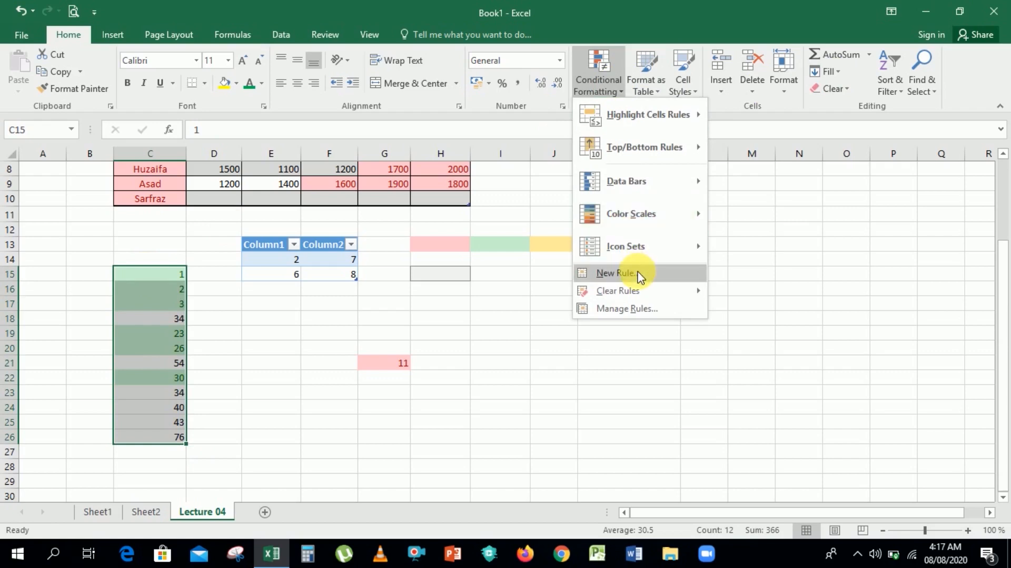
pyautogui.moveTo(642, 291)
pyautogui.click(740, 292)
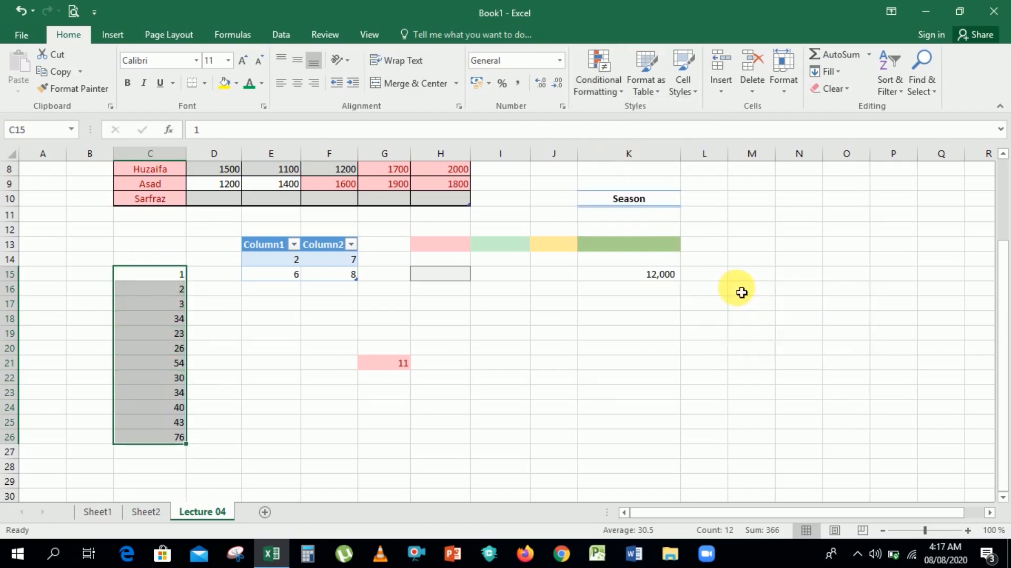
# Add a Top 10 Items rule to C15:C26 that formats the top 4 values with Light Red Fill with Dark Red Text
pyautogui.click(605, 80)
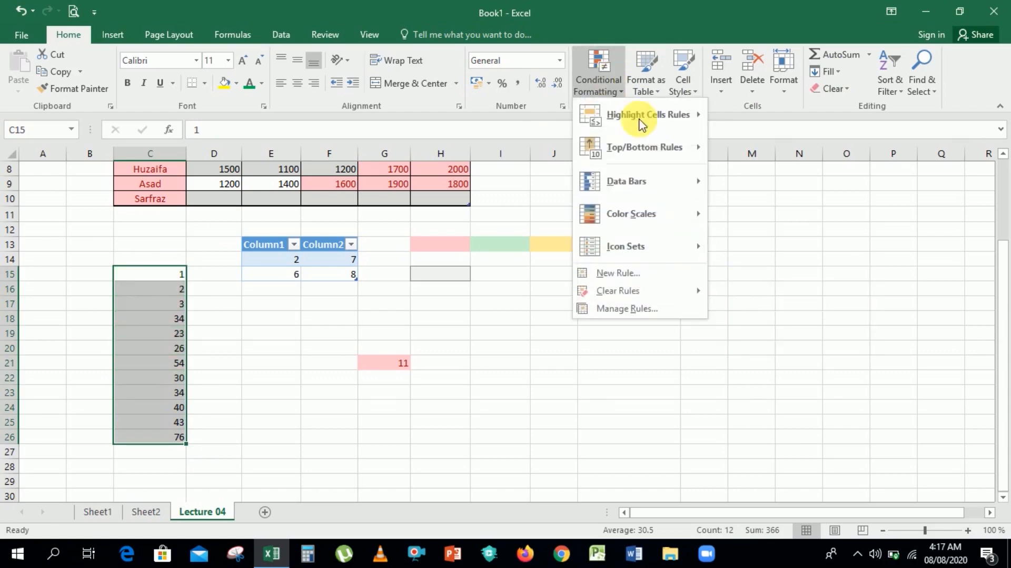
pyautogui.click(751, 153)
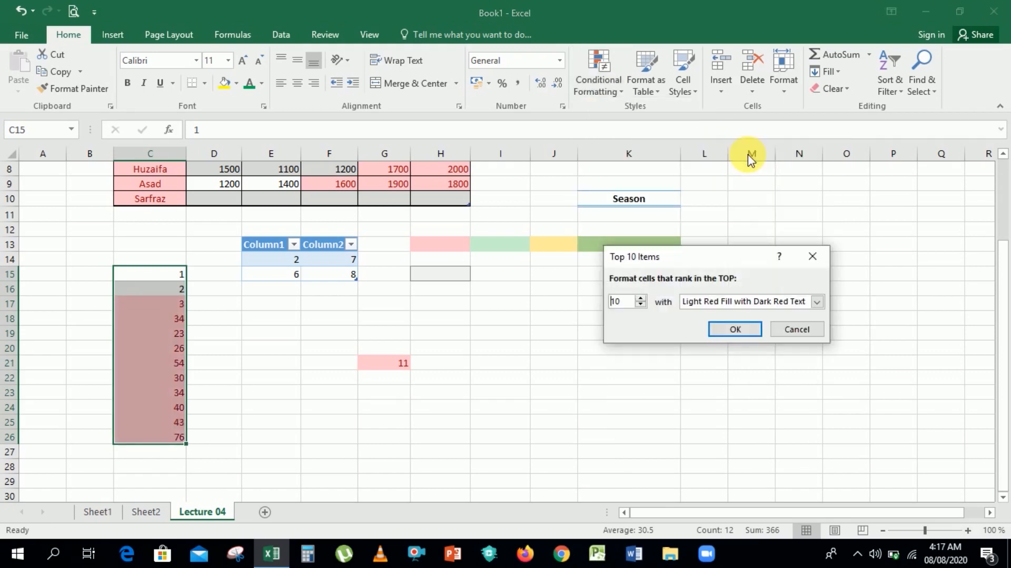
pyautogui.click(641, 304)
pyautogui.click(641, 304)
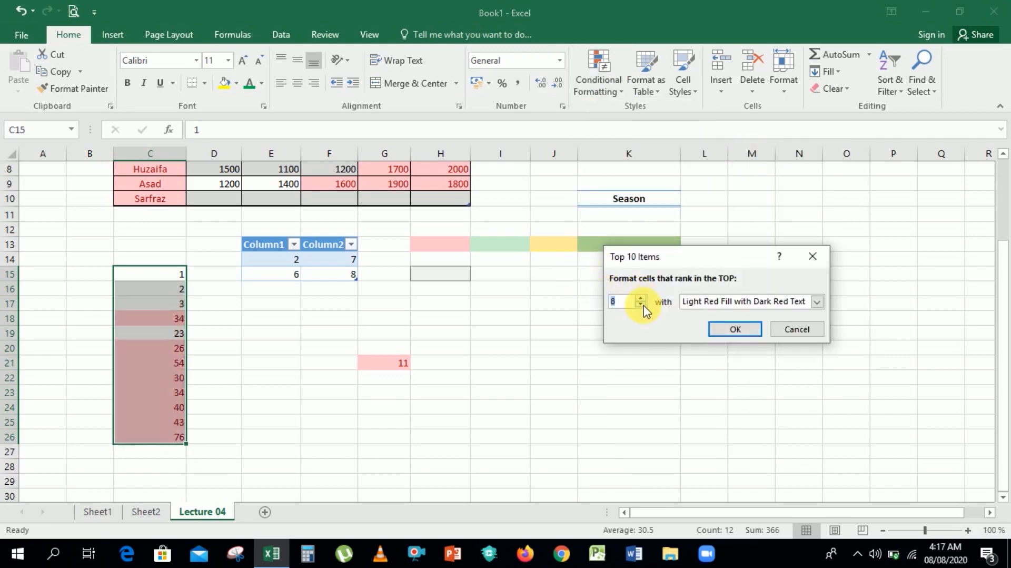
pyautogui.click(641, 304)
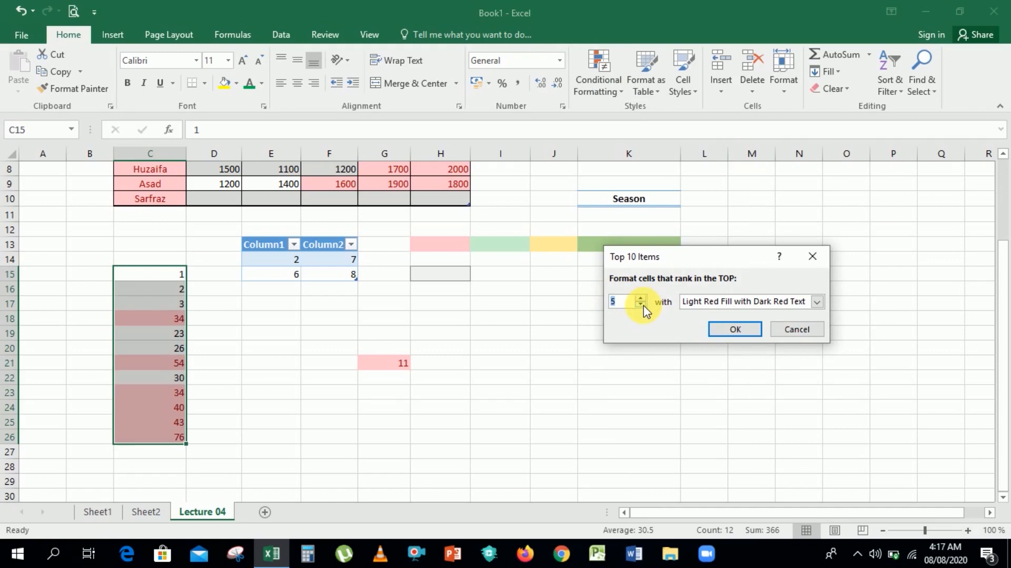
pyautogui.click(642, 305)
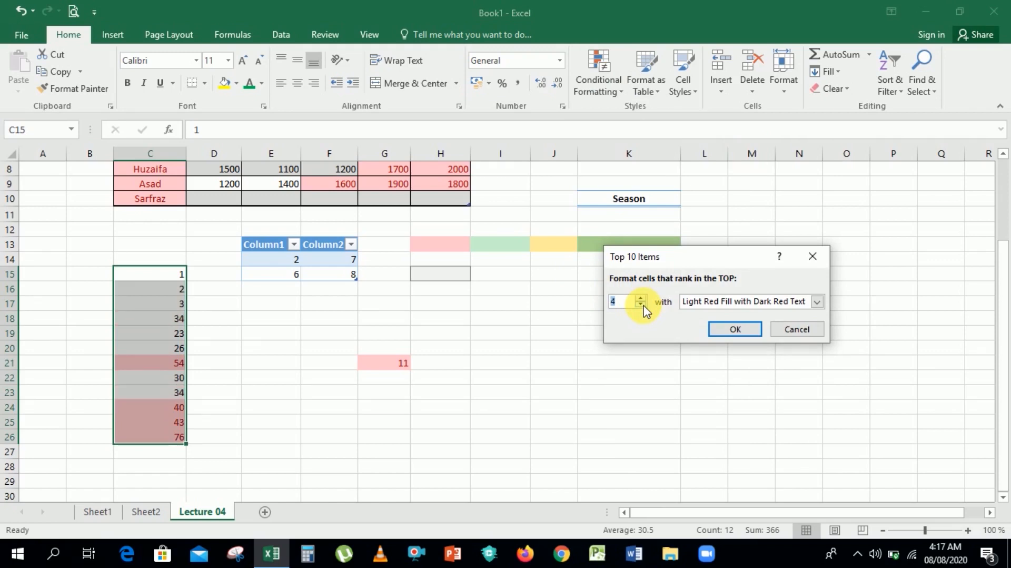
pyautogui.click(725, 331)
pyautogui.click(607, 356)
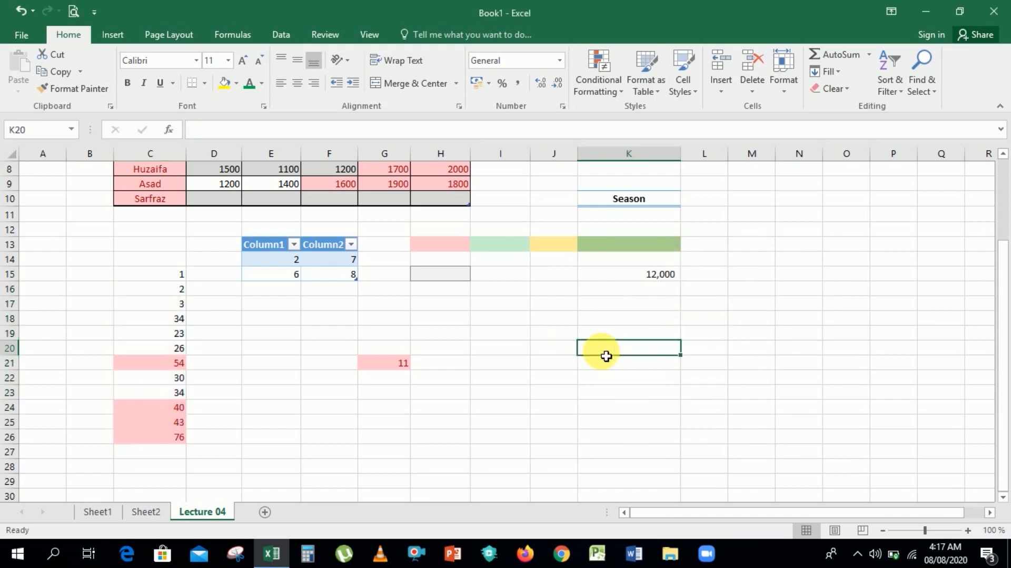
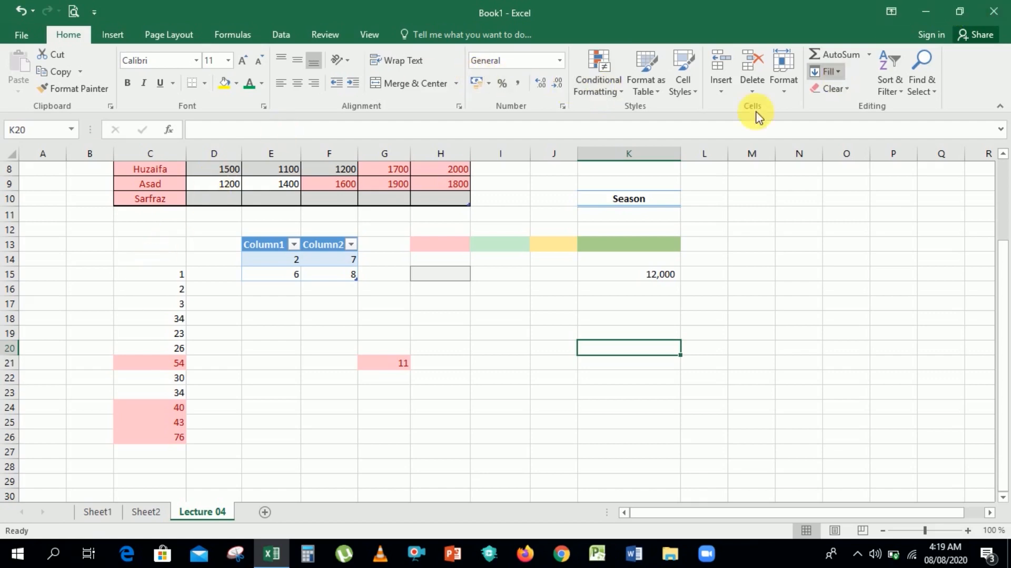
# Clear the conditional formatting rules from the selected cells C15:C27
pyautogui.click(163, 279)
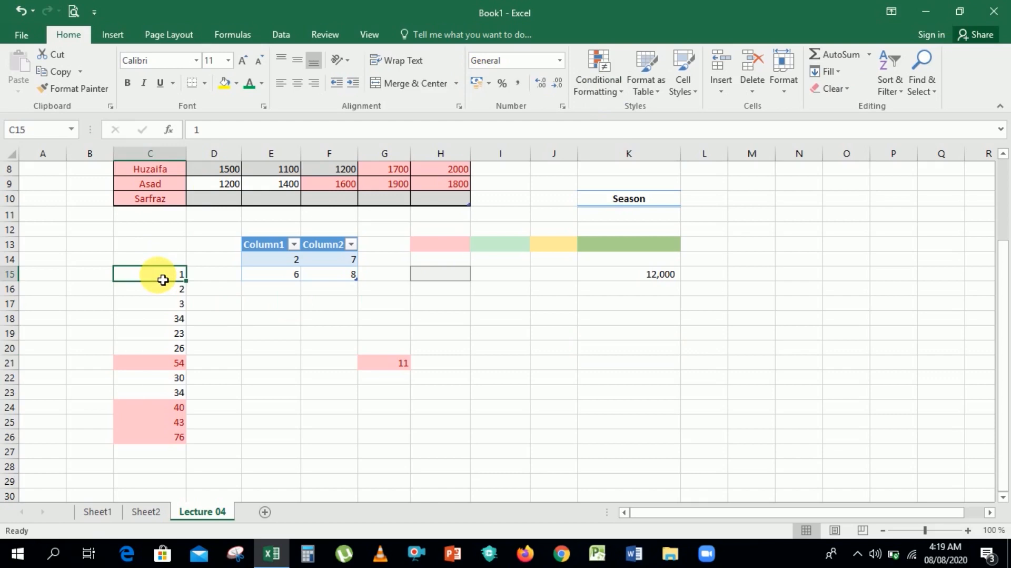
pyautogui.click(228, 300)
pyautogui.moveTo(167, 279); pyautogui.dragTo(180, 446)
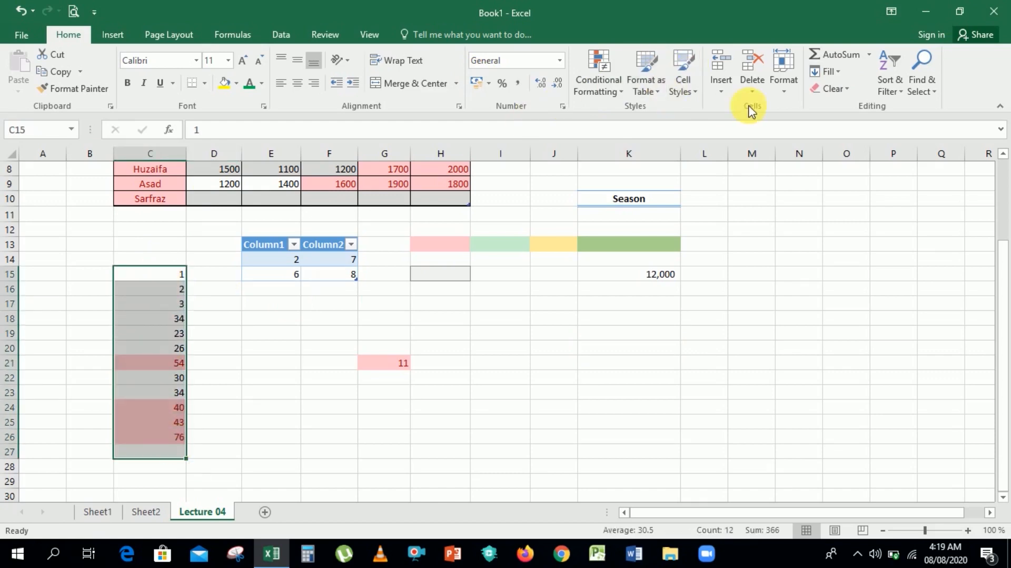
pyautogui.click(601, 90)
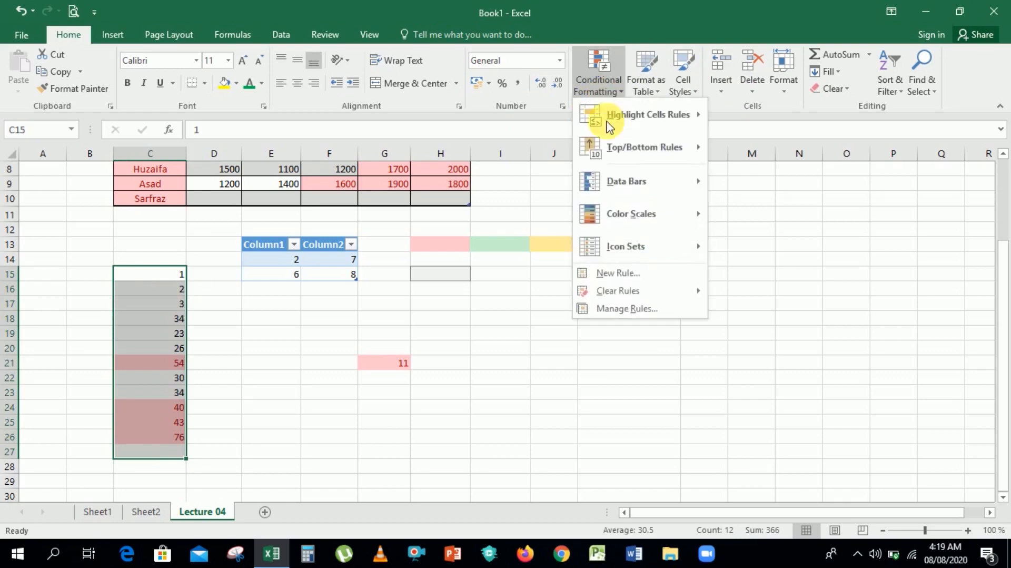
pyautogui.moveTo(666, 291)
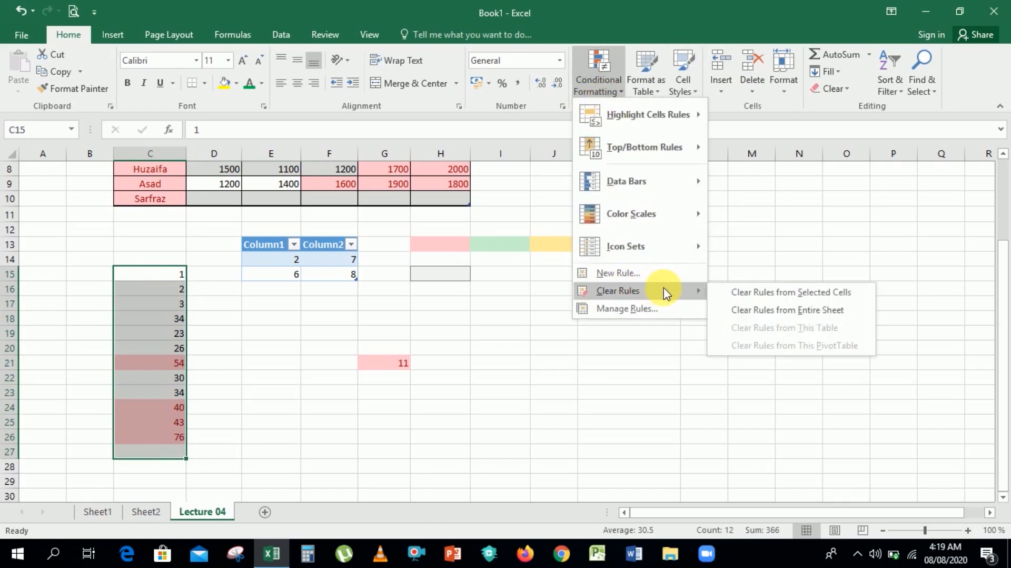
pyautogui.click(739, 294)
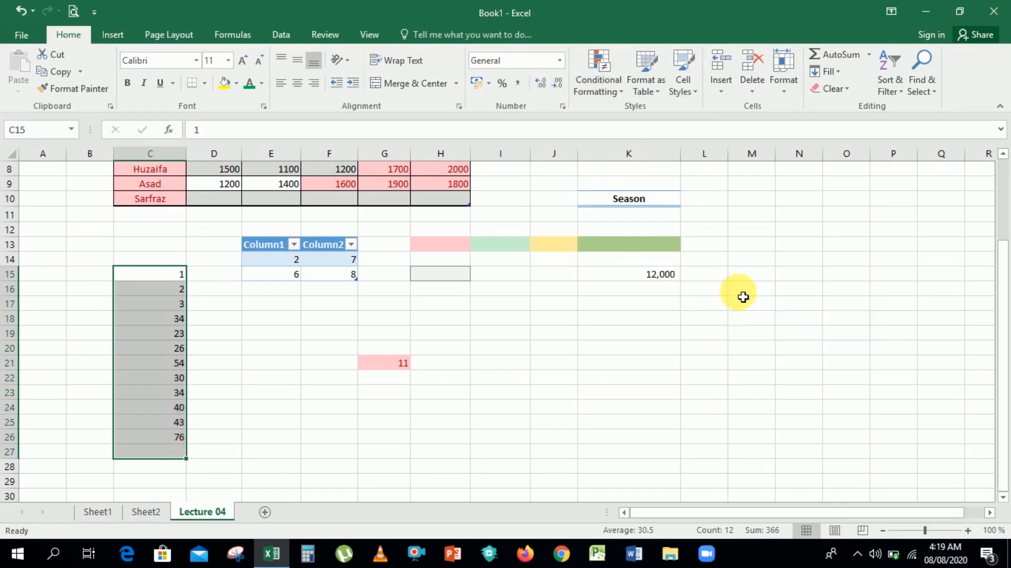
# Add a Bottom 10 Items rule to C15:C26 that formats the bottom 5 values with Light Red Fill with Dark Red Text
pyautogui.click(298, 377)
pyautogui.moveTo(173, 280); pyautogui.dragTo(187, 436)
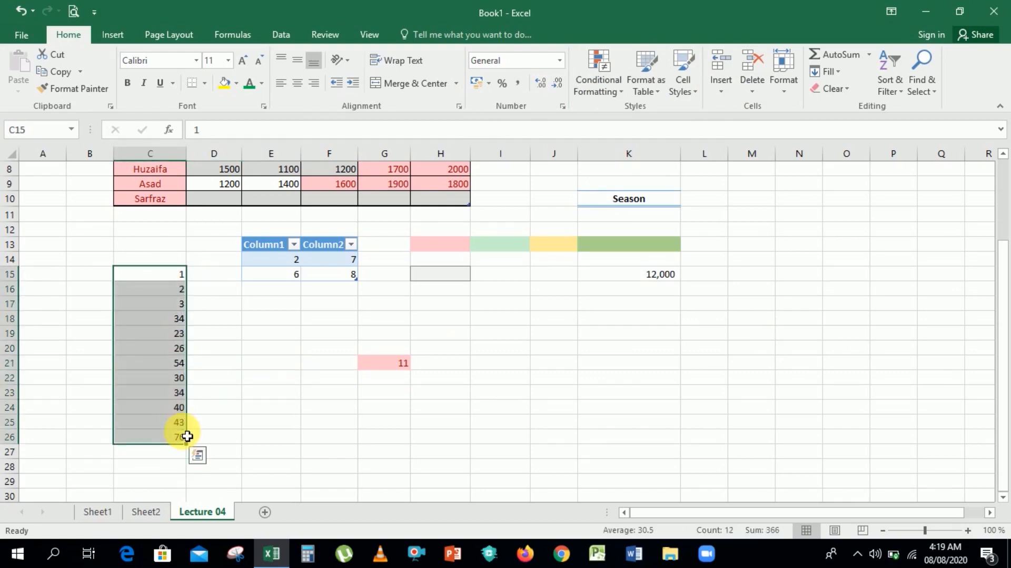
pyautogui.click(607, 92)
pyautogui.moveTo(693, 149)
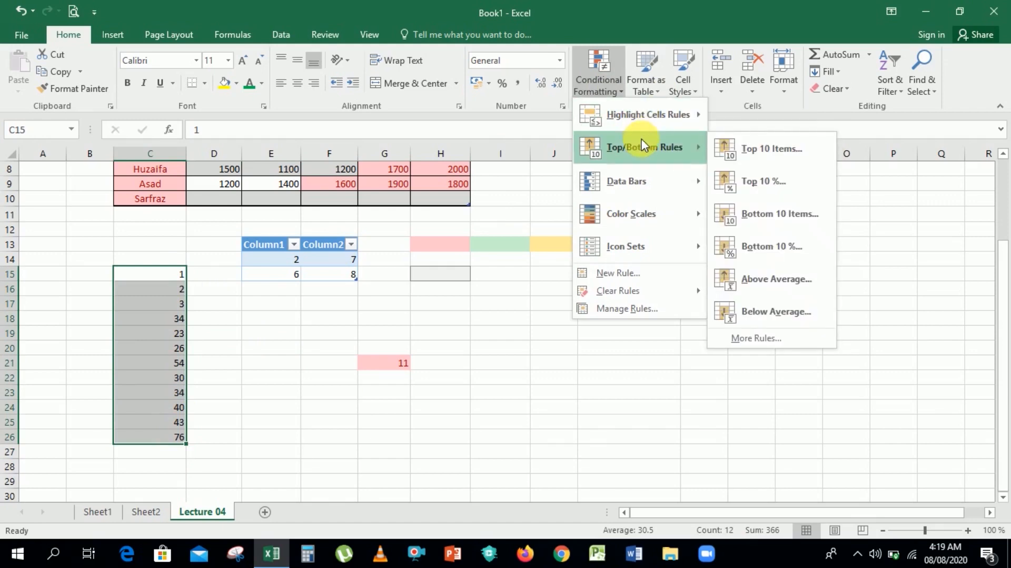
pyautogui.click(770, 212)
pyautogui.click(640, 305)
pyautogui.click(640, 305)
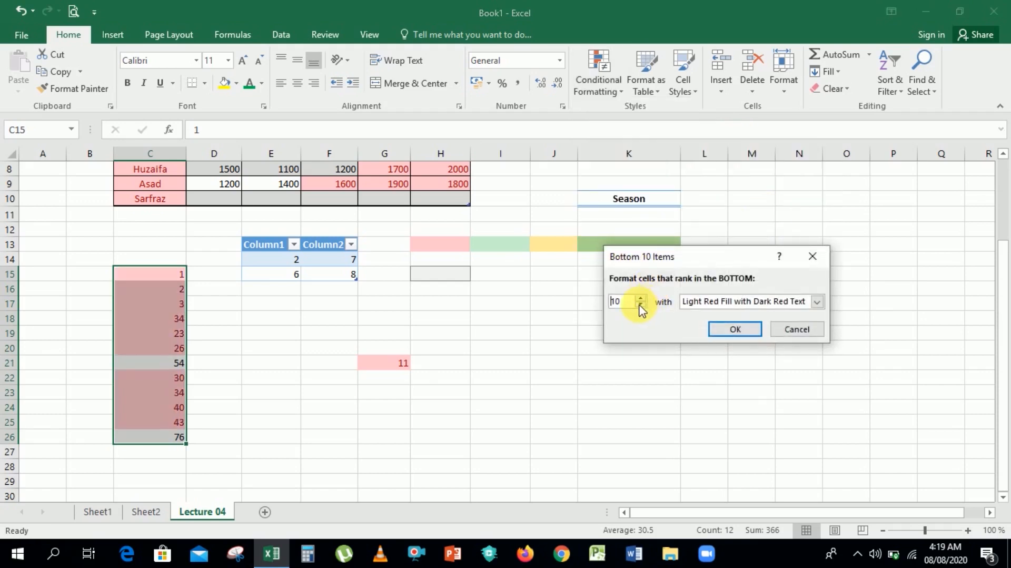
pyautogui.click(640, 305)
pyautogui.click(641, 305)
pyautogui.click(641, 305)
pyautogui.click(641, 305)
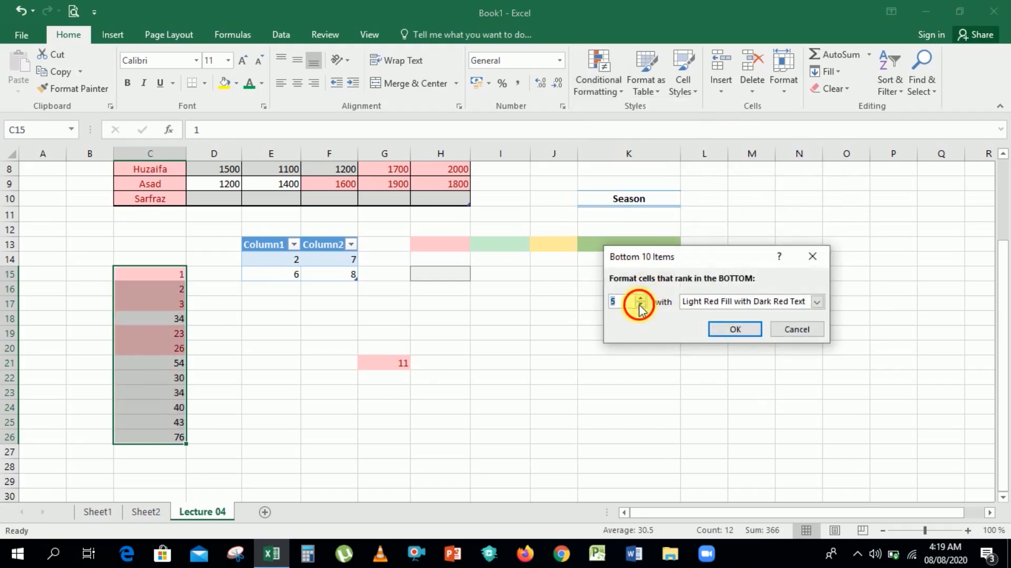
pyautogui.click(641, 305)
pyautogui.click(641, 297)
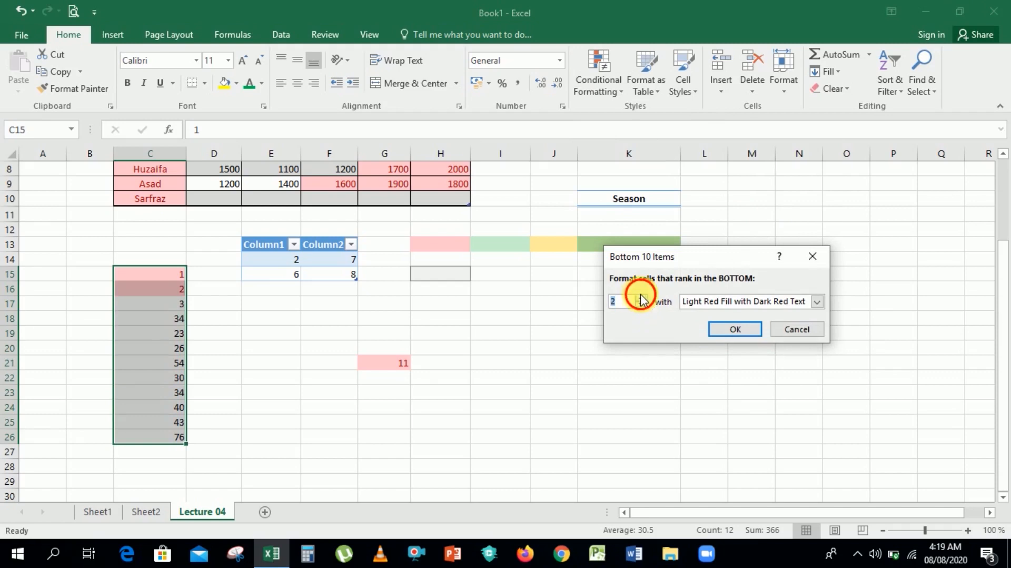
pyautogui.click(641, 297)
pyautogui.click(641, 298)
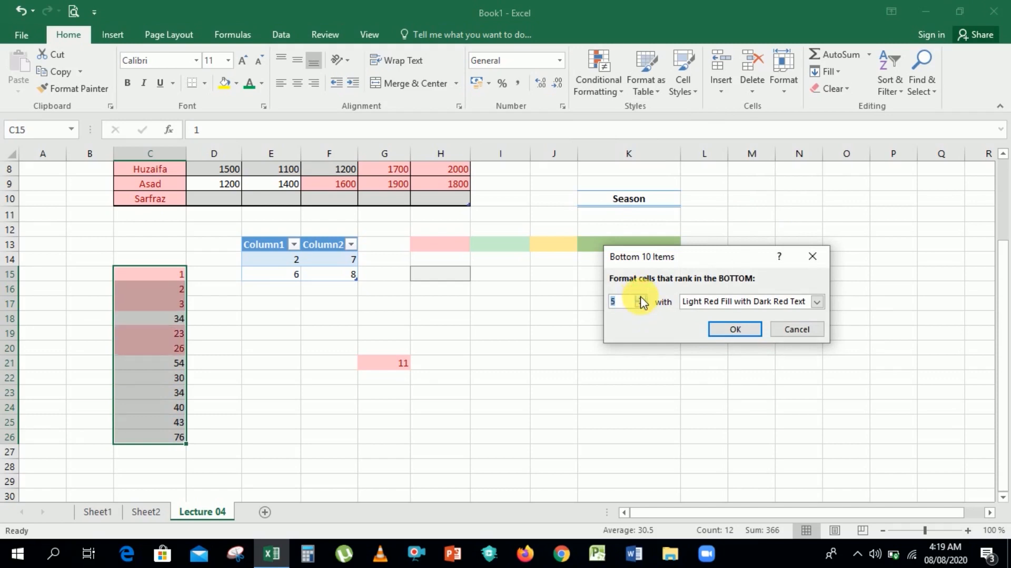
pyautogui.click(737, 330)
pyautogui.click(644, 363)
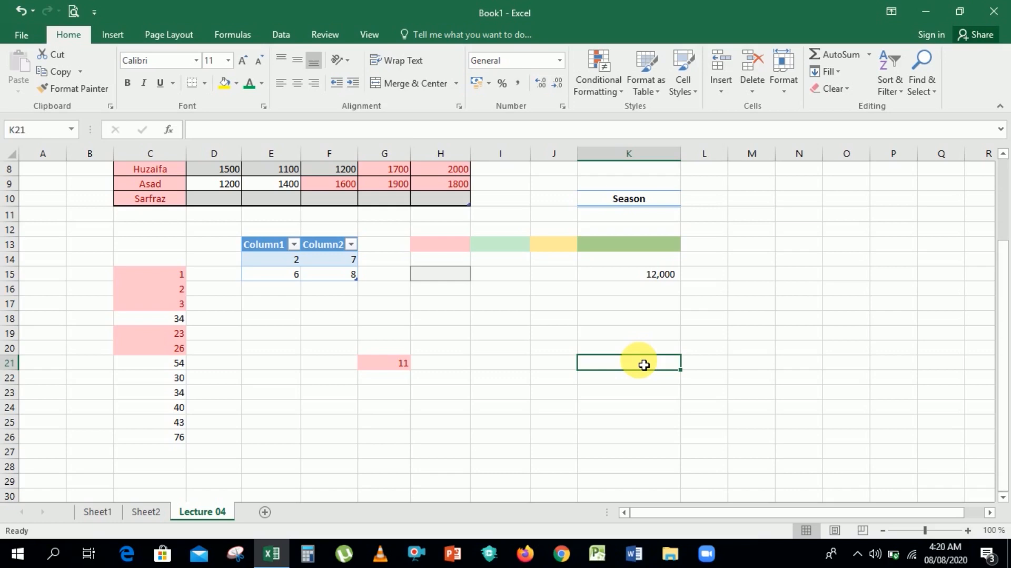
pyautogui.click(272, 334)
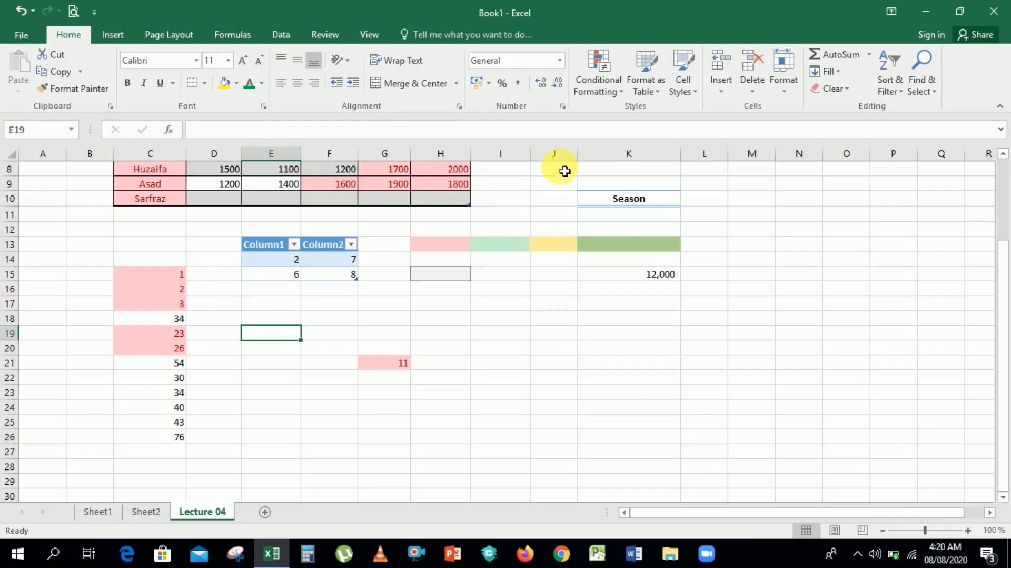
pyautogui.click(593, 95)
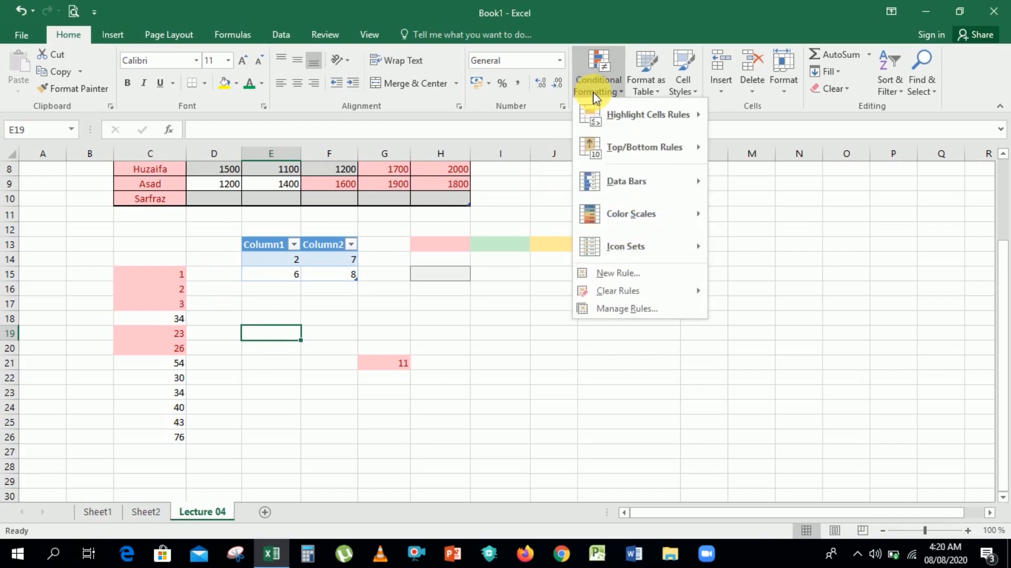
pyautogui.moveTo(616, 179)
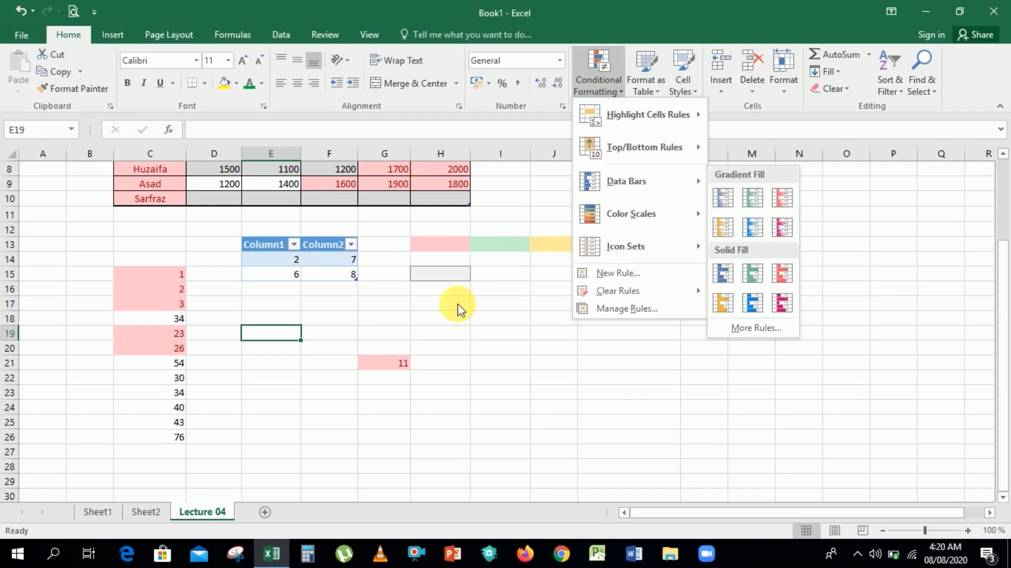
pyautogui.click(501, 396)
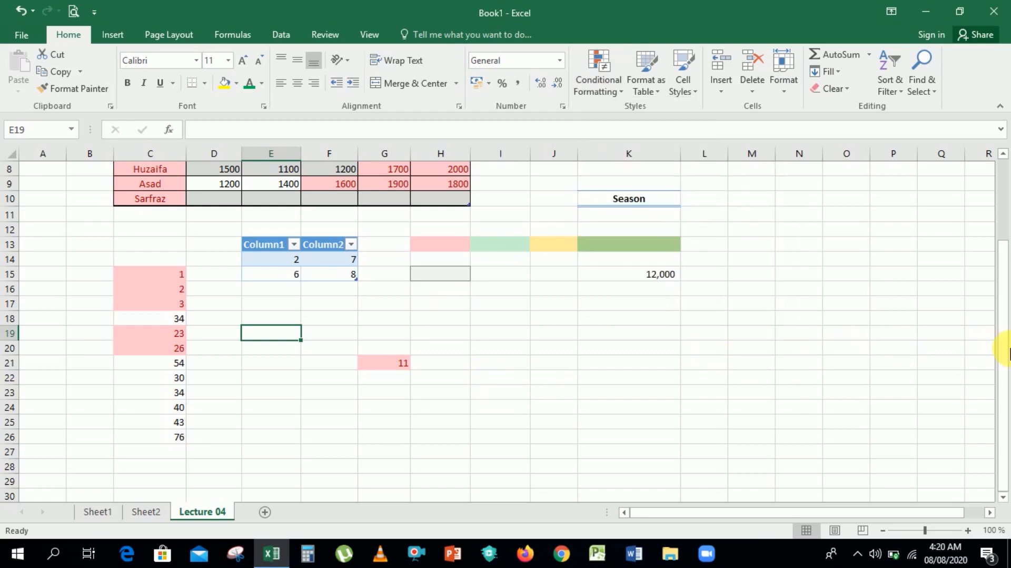
# Widen columns D to H so the monthly sales table has more room for its values
pyautogui.moveTo(1005, 309); pyautogui.dragTo(999, 207)
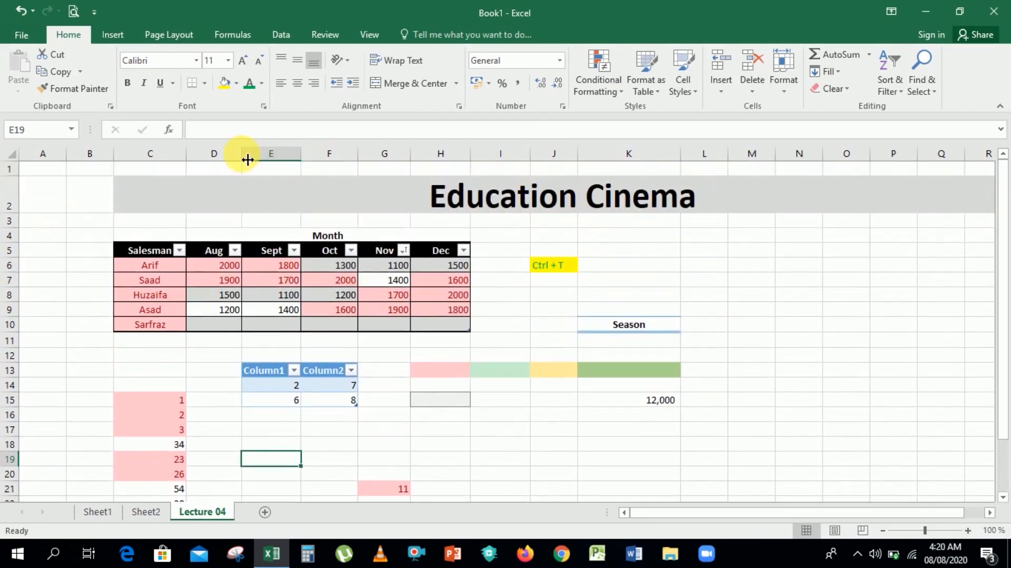
pyautogui.moveTo(247, 162); pyautogui.dragTo(276, 162)
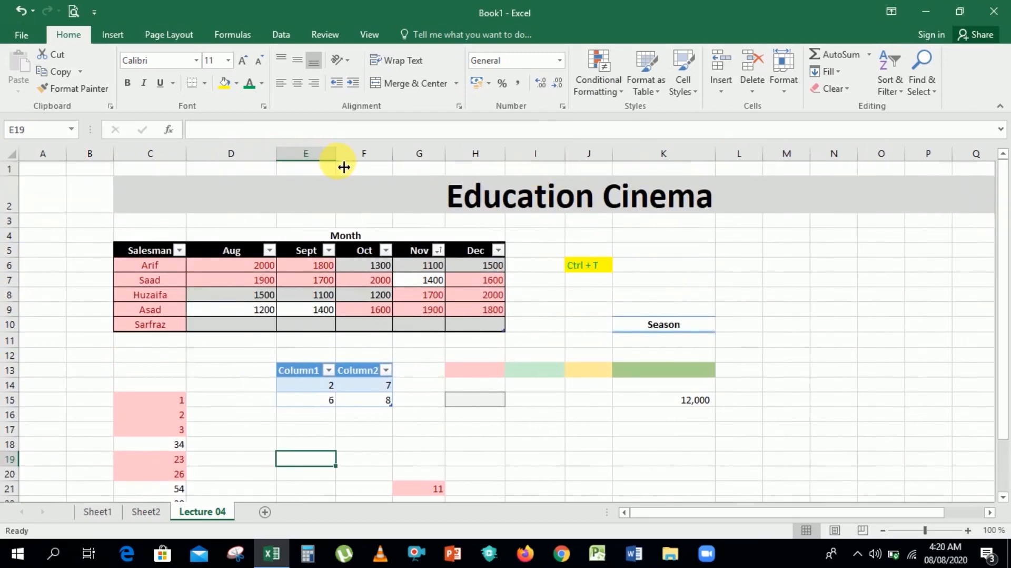
pyautogui.moveTo(342, 165); pyautogui.dragTo(564, 162)
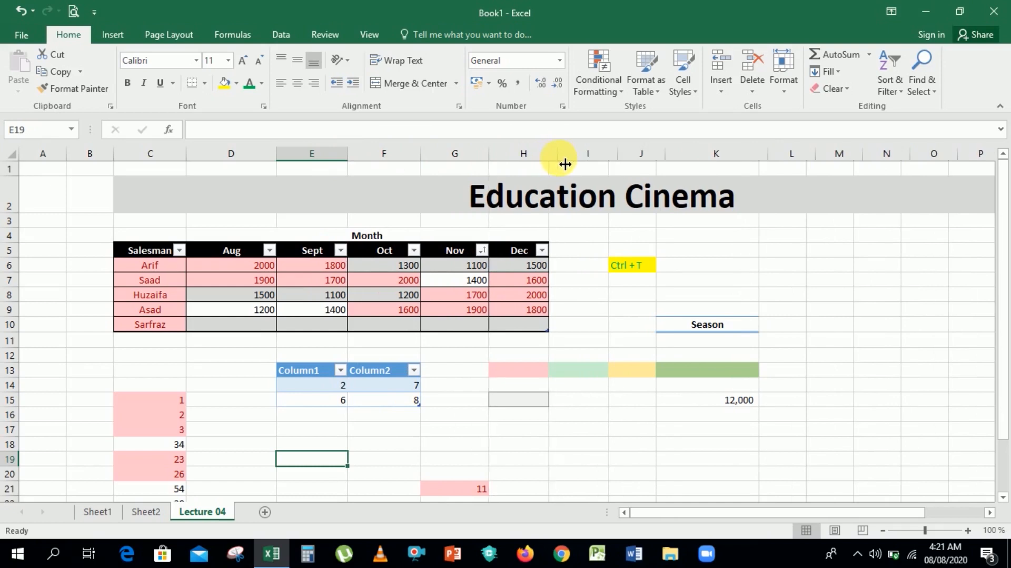
# Apply the gradient-fill Blue Data Bar conditional format to the monthly sales cells D6:H10
pyautogui.click(268, 272)
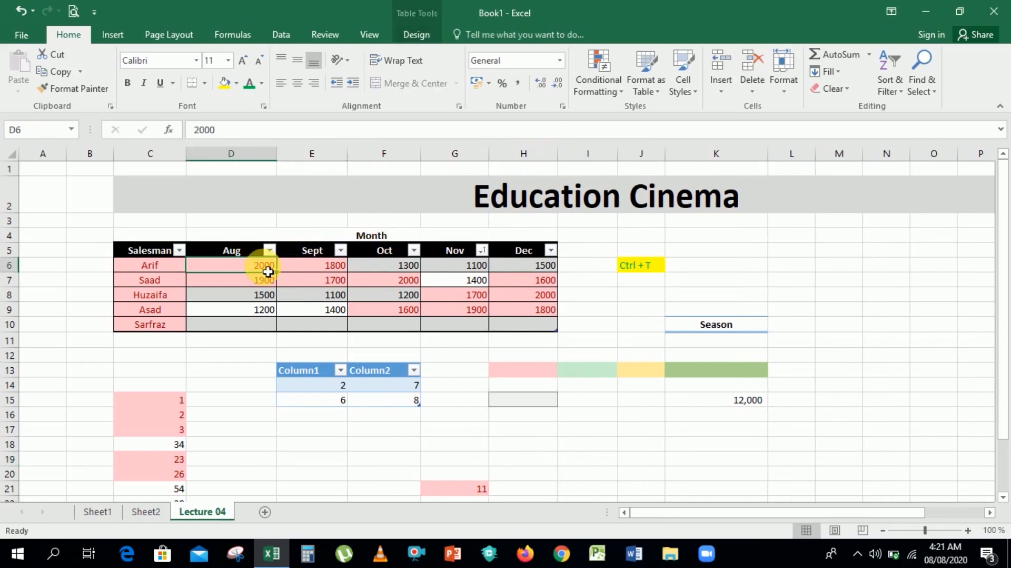
pyautogui.hotkey('shift', 'Down')
pyautogui.hotkey('shift', 'Down')
pyautogui.hotkey('shift', 'Down')
pyautogui.hotkey('shift', 'Down')
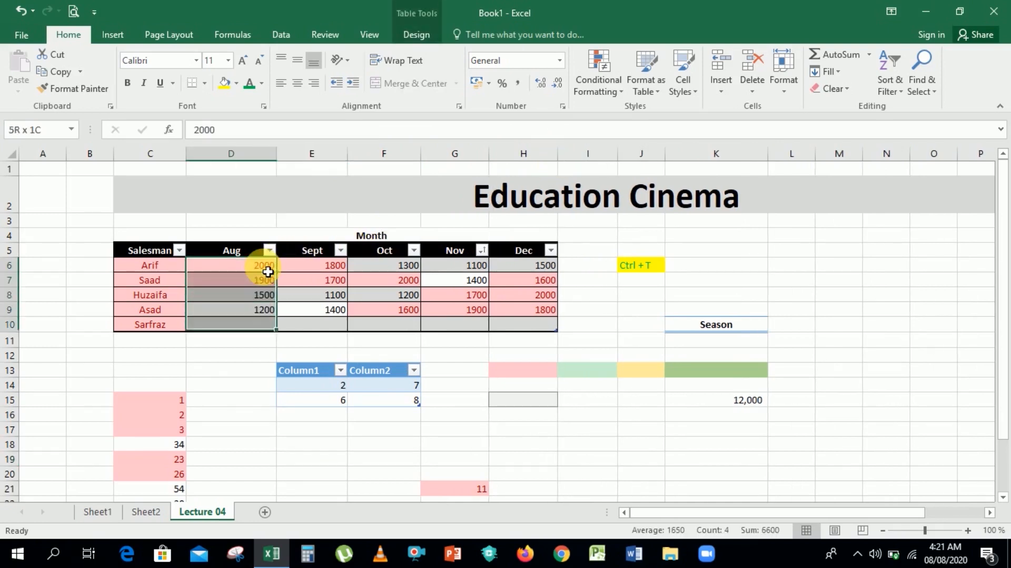
pyautogui.hotkey('shift', 'Right')
pyautogui.hotkey('shift', 'Right')
pyautogui.hotkey('shift', 'Right')
pyautogui.hotkey('shift', 'Right')
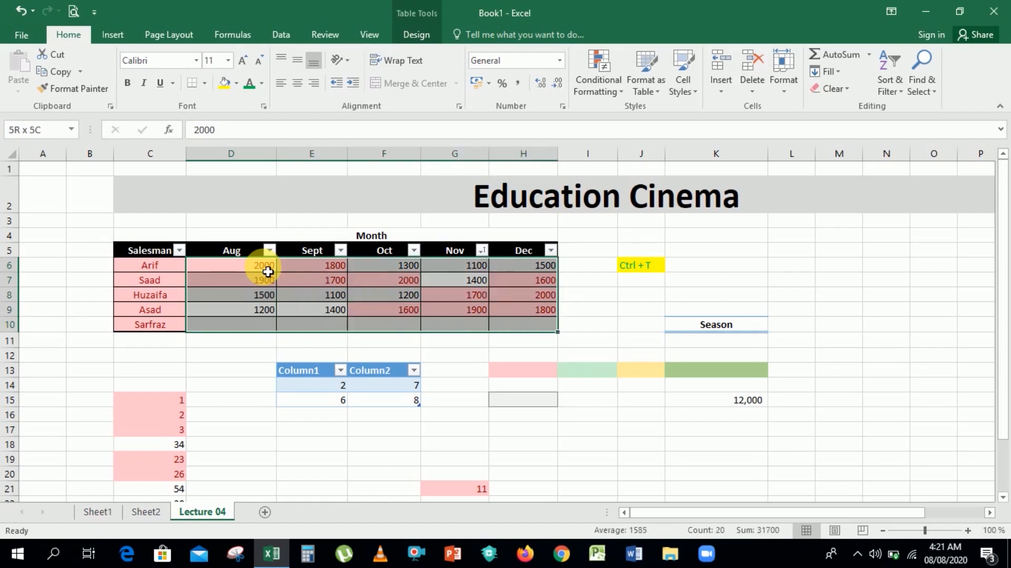
pyautogui.click(605, 95)
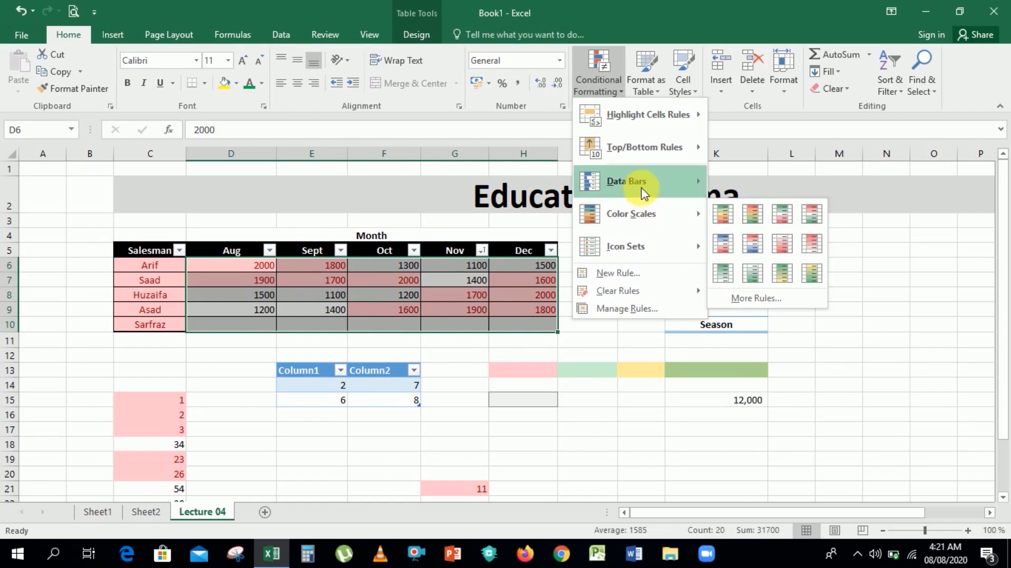
pyautogui.moveTo(668, 189)
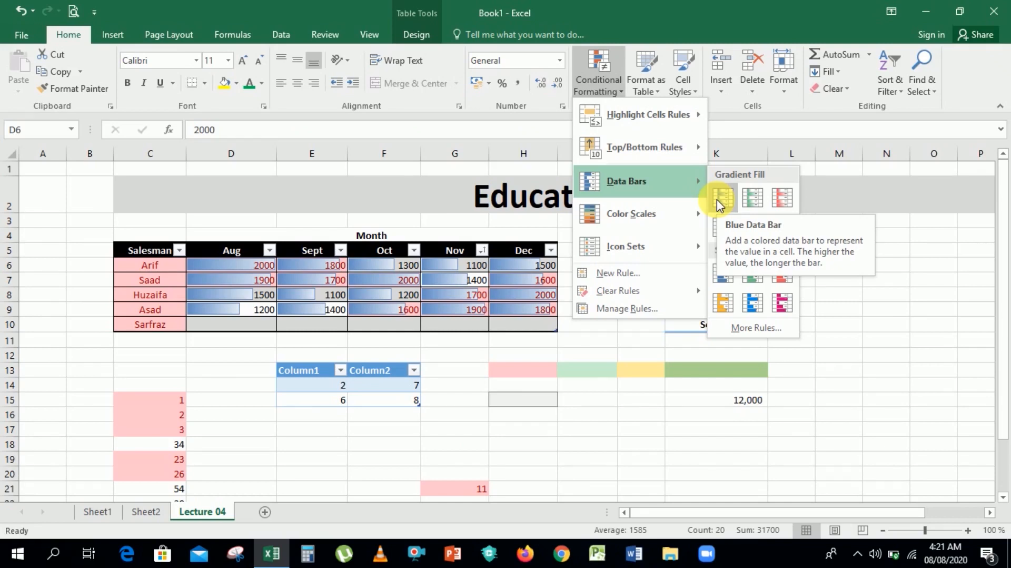
pyautogui.click(722, 198)
pyautogui.click(252, 398)
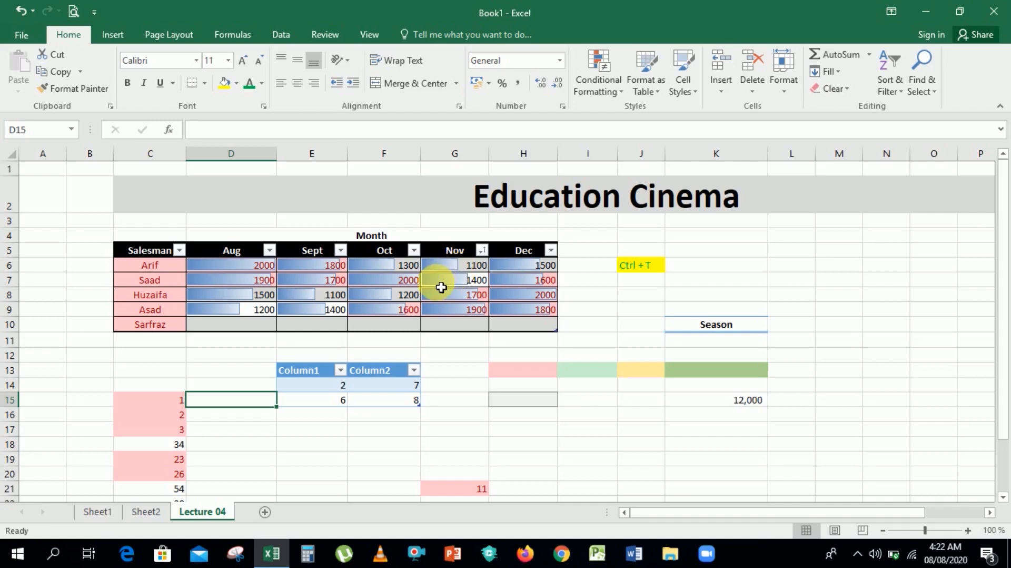
# Apply the solid-fill red data bar to the whole body of the Salesman table, C6:H10
pyautogui.click(441, 285)
pyautogui.hotkey('ctrl', 'a')
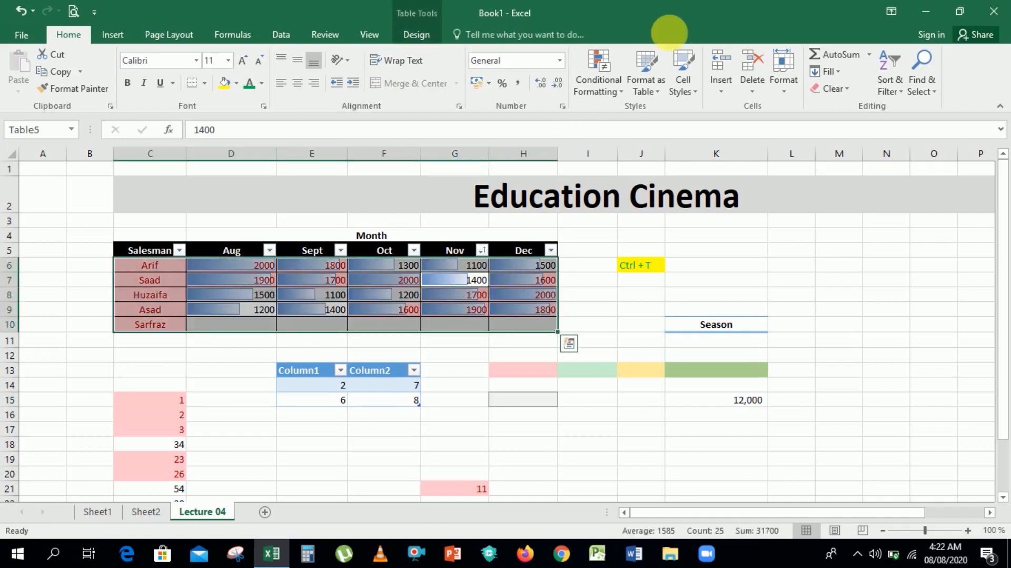
pyautogui.click(621, 85)
pyautogui.moveTo(605, 181)
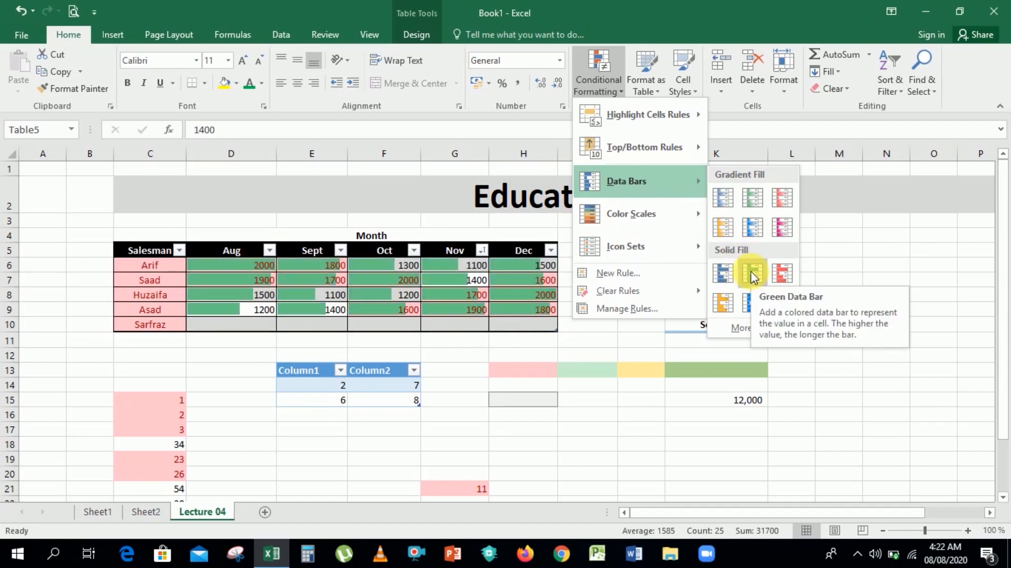
pyautogui.click(780, 285)
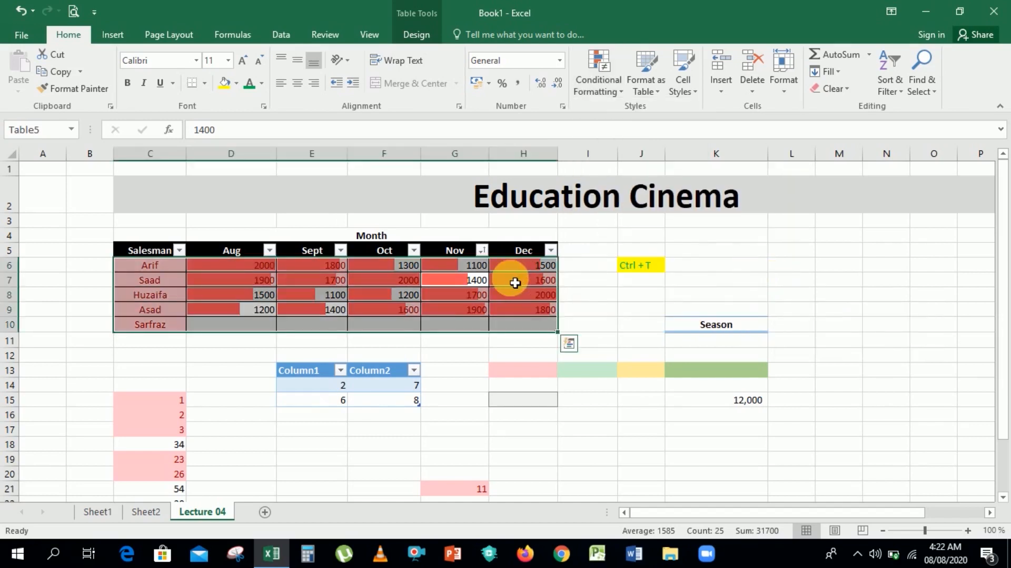
pyautogui.click(647, 315)
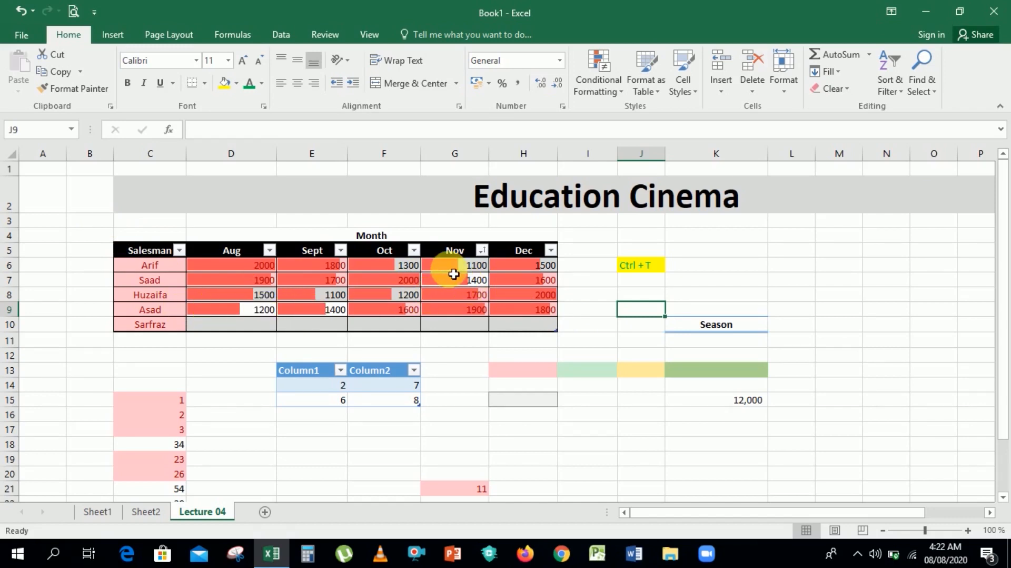
# Restyle the Salesman table C6:H10 with the first black-and-white table style in the Light group
pyautogui.click(560, 267)
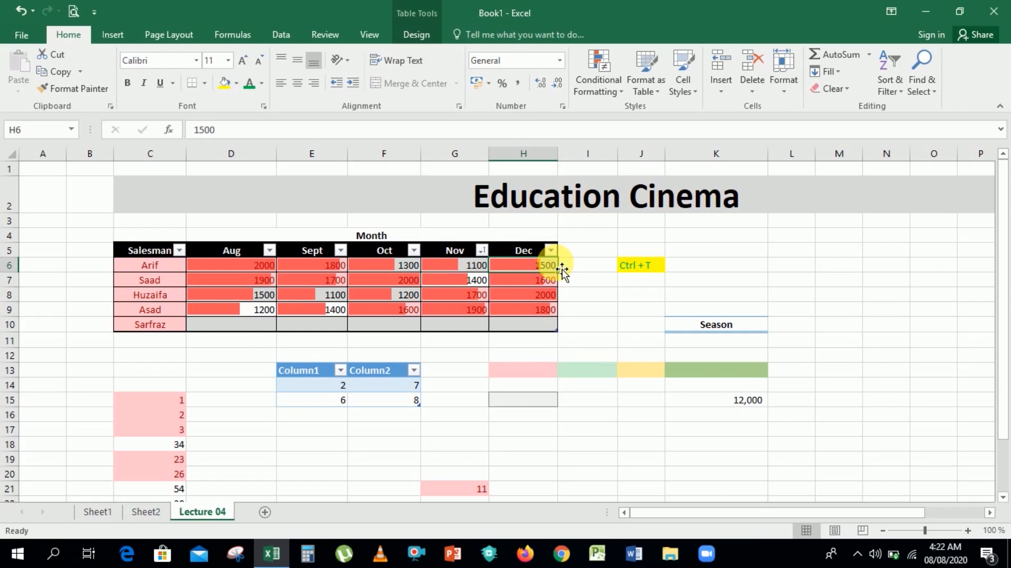
pyautogui.hotkey('shift', 'Left')
pyautogui.hotkey('shift', 'Left')
pyautogui.hotkey('shift', 'Left')
pyautogui.hotkey('shift', 'Left')
pyautogui.hotkey('shift', 'Left')
pyautogui.hotkey('shift', 'Down')
pyautogui.hotkey('shift', 'Down')
pyautogui.hotkey('shift', 'Down')
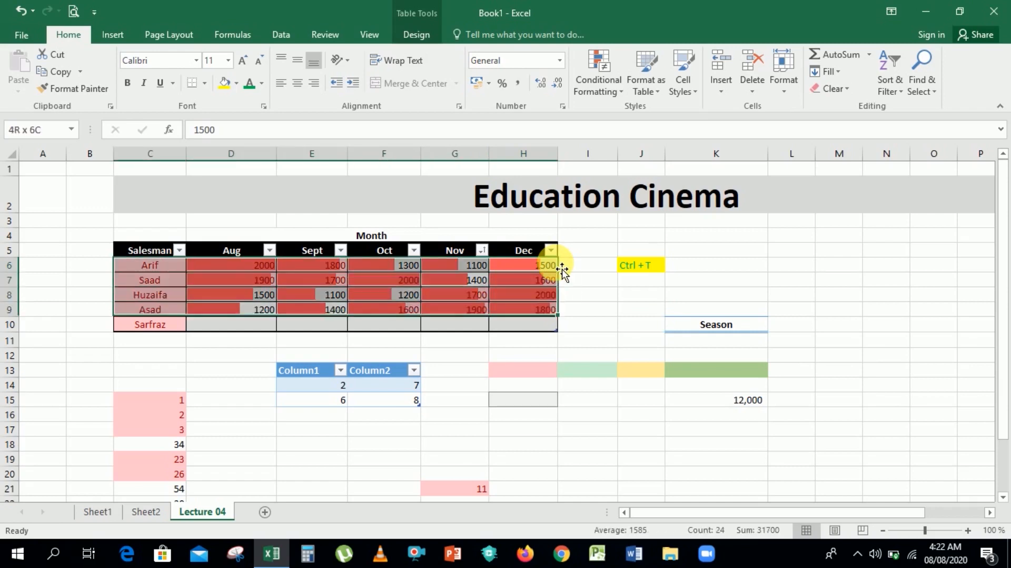
pyautogui.hotkey('shift', 'Down')
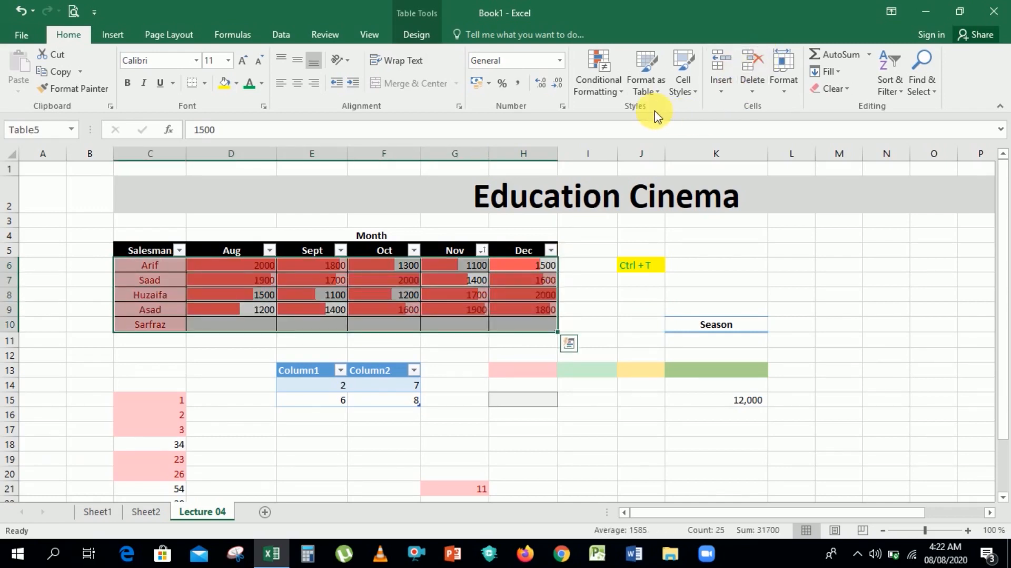
pyautogui.click(648, 85)
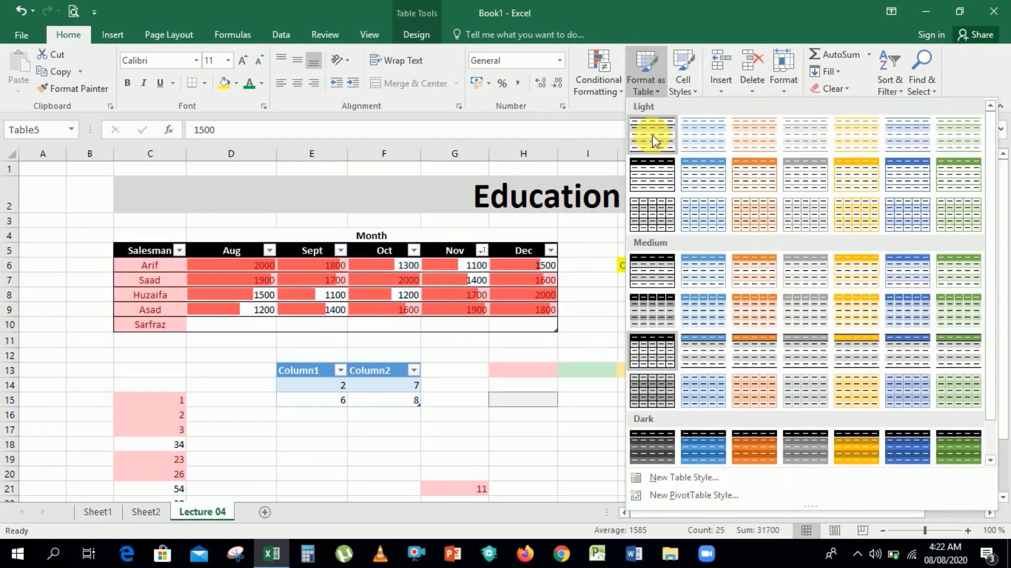
pyautogui.click(653, 138)
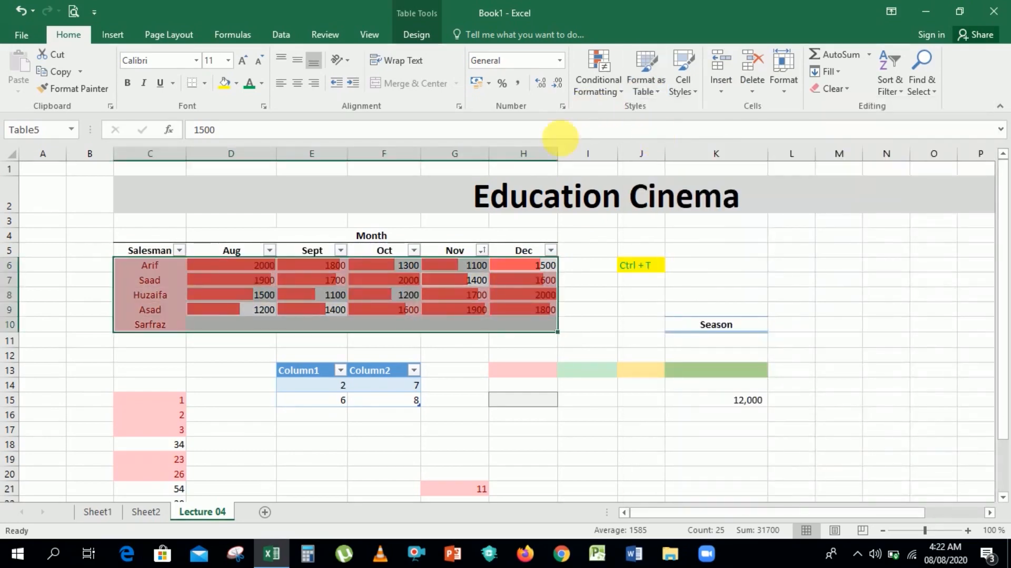
pyautogui.click(777, 249)
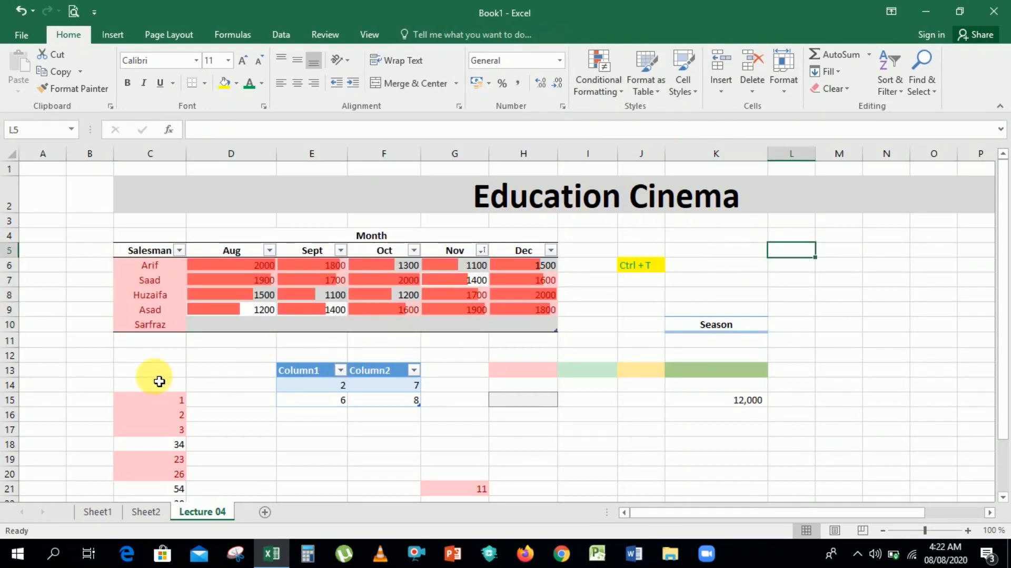
pyautogui.click(83, 355)
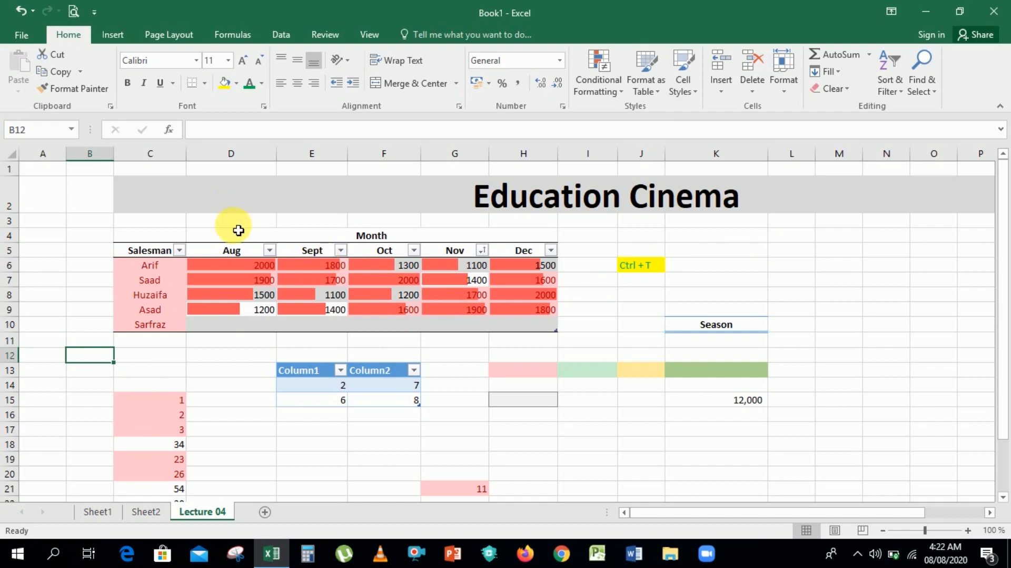
pyautogui.click(591, 88)
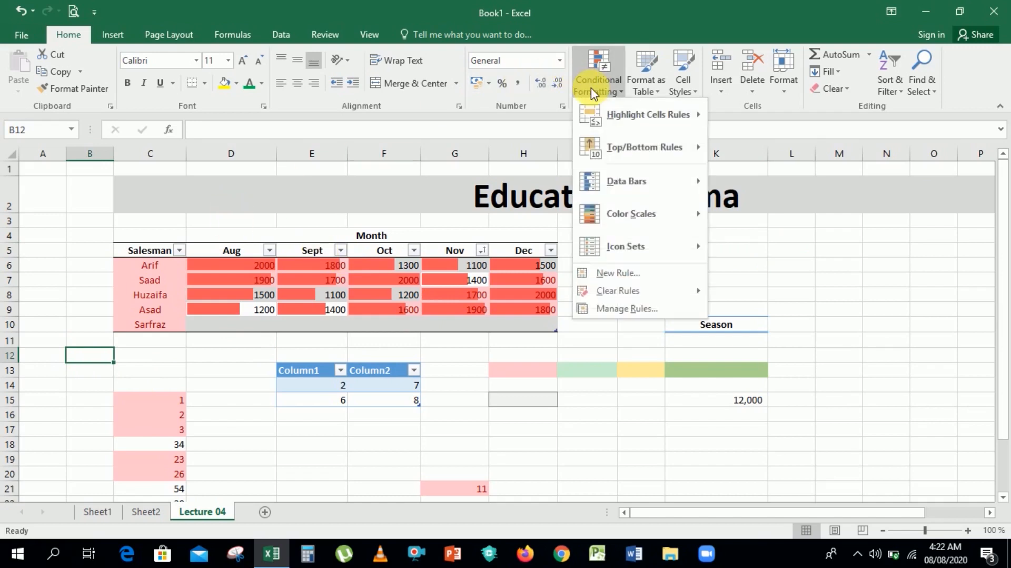
pyautogui.moveTo(638, 224)
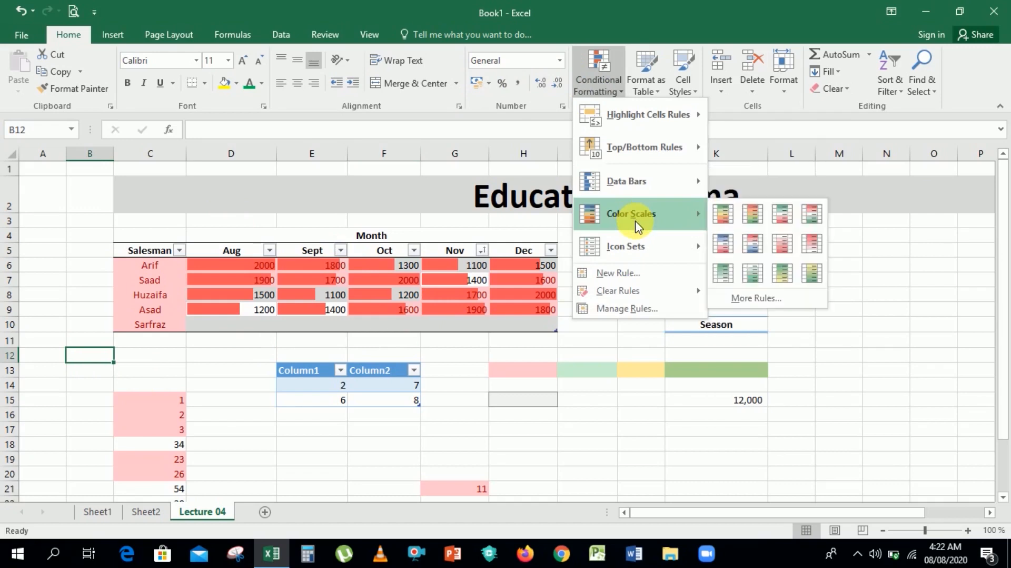
pyautogui.click(394, 283)
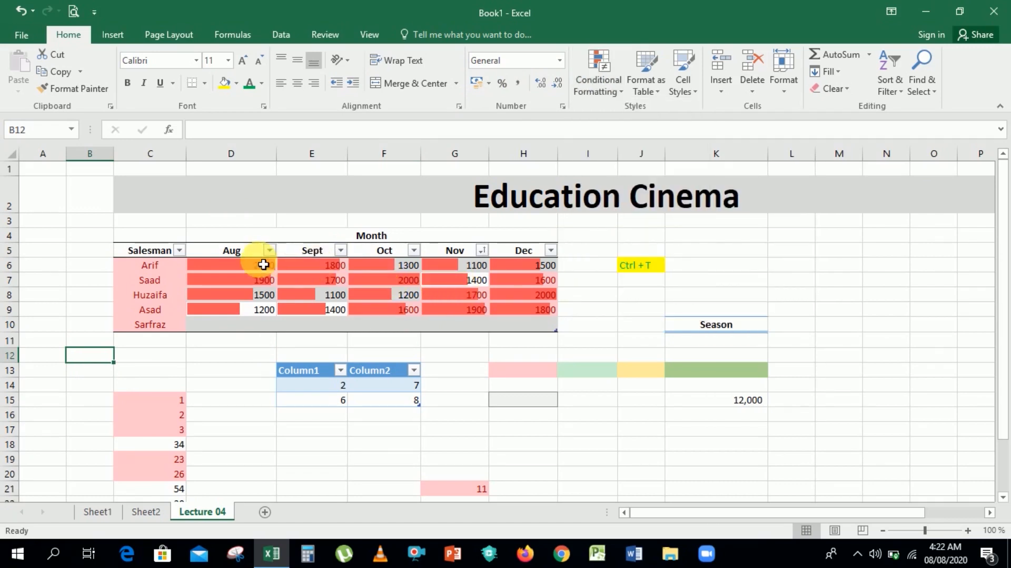
# Clear the conditional formatting rules from the monthly sales cells D6:H9 only
pyautogui.moveTo(228, 270); pyautogui.dragTo(520, 313)
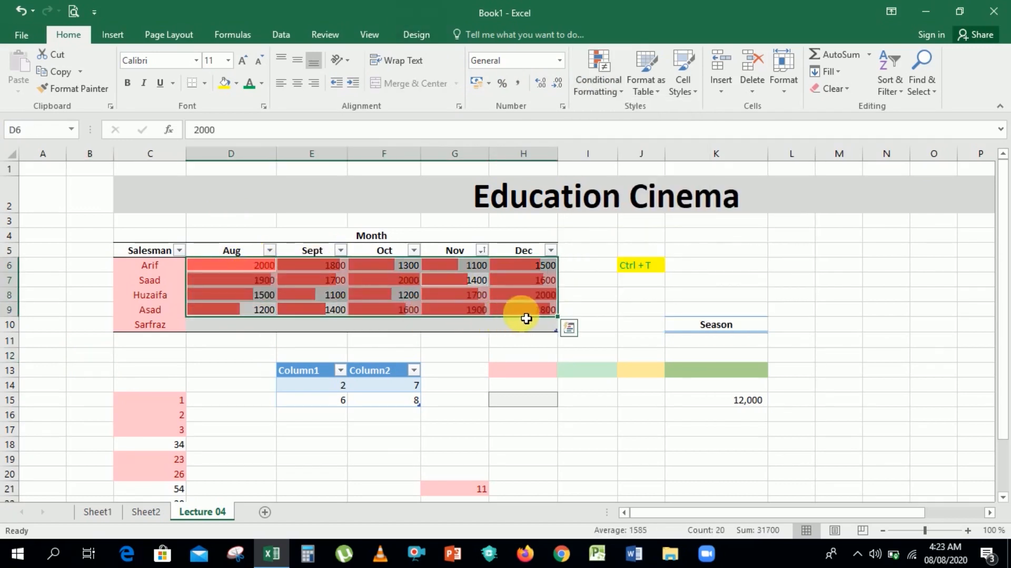
pyautogui.click(596, 76)
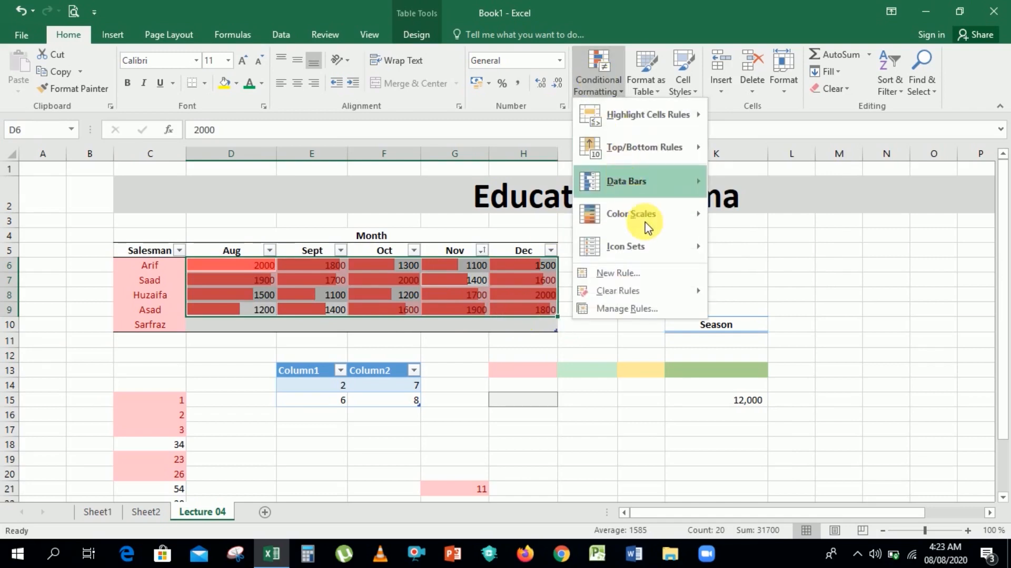
pyautogui.moveTo(646, 226)
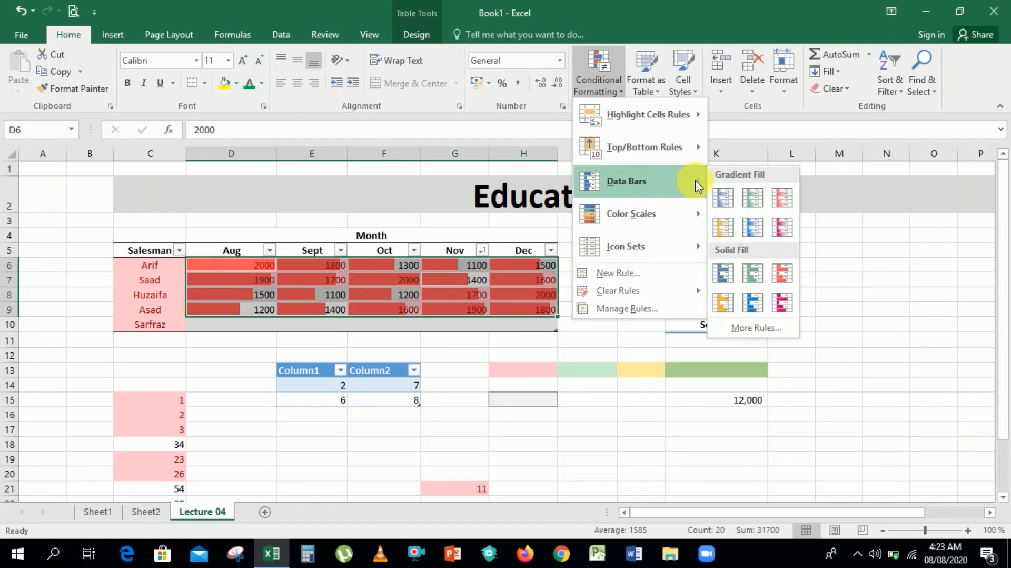
pyautogui.moveTo(642, 299)
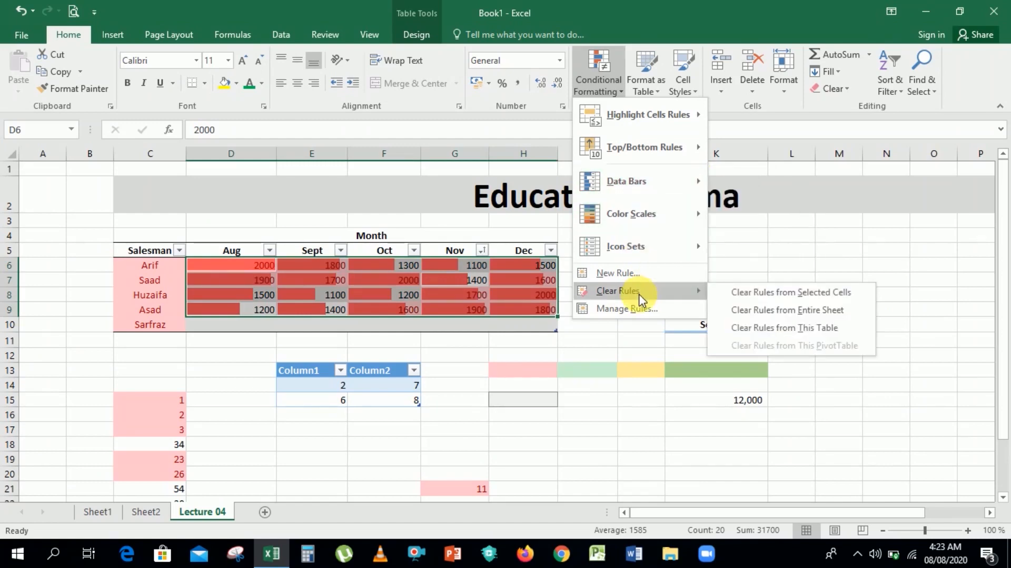
pyautogui.click(743, 298)
pyautogui.click(472, 267)
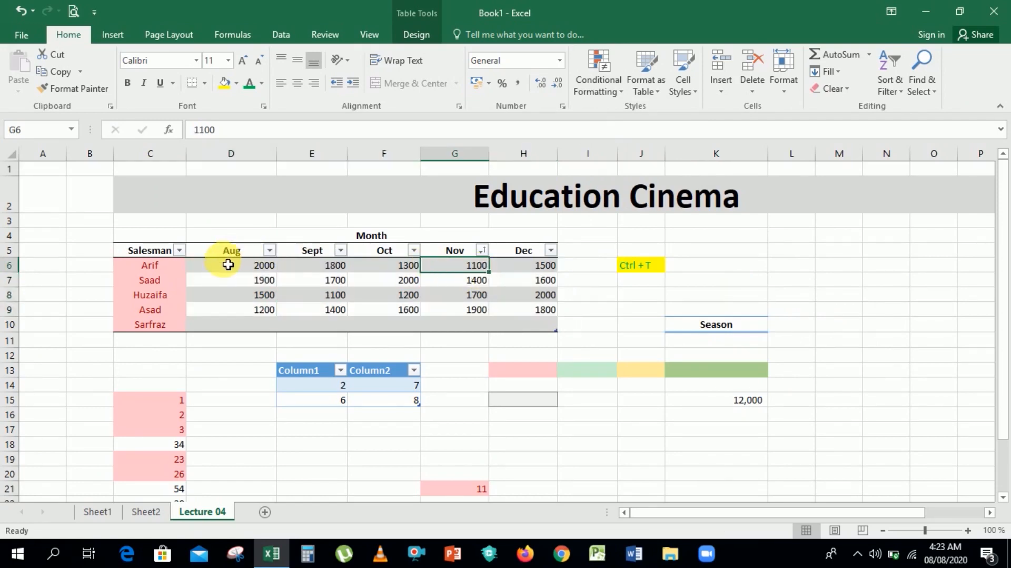
# Restyle the Salesman table C5:H10 with the black-header table style, first in the second row of the Light group
pyautogui.moveTo(227, 266)
pyautogui.mouseDown()
pyautogui.moveTo(356, 332)
pyautogui.moveTo(531, 322)
pyautogui.mouseUp()
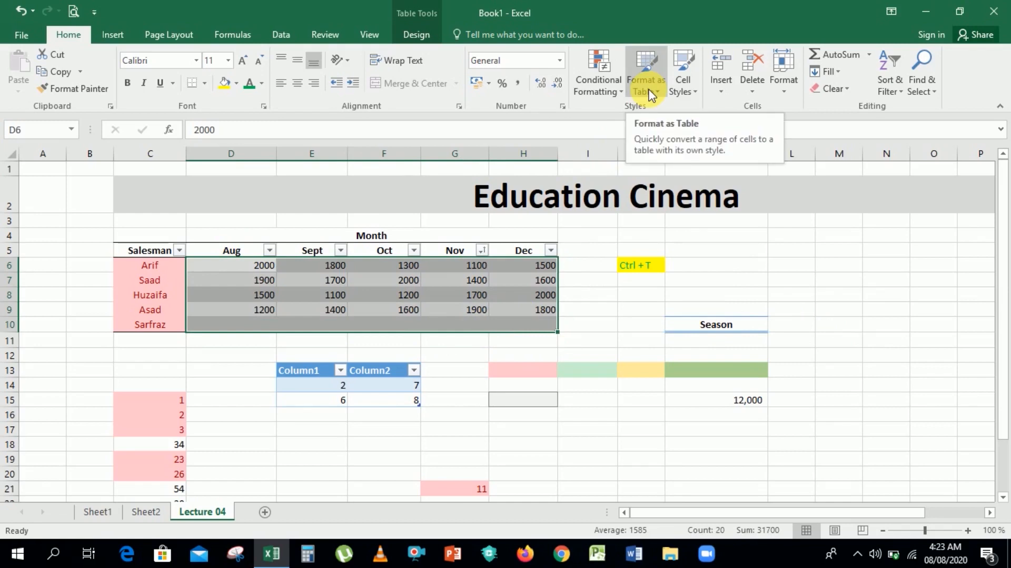
pyautogui.click(785, 90)
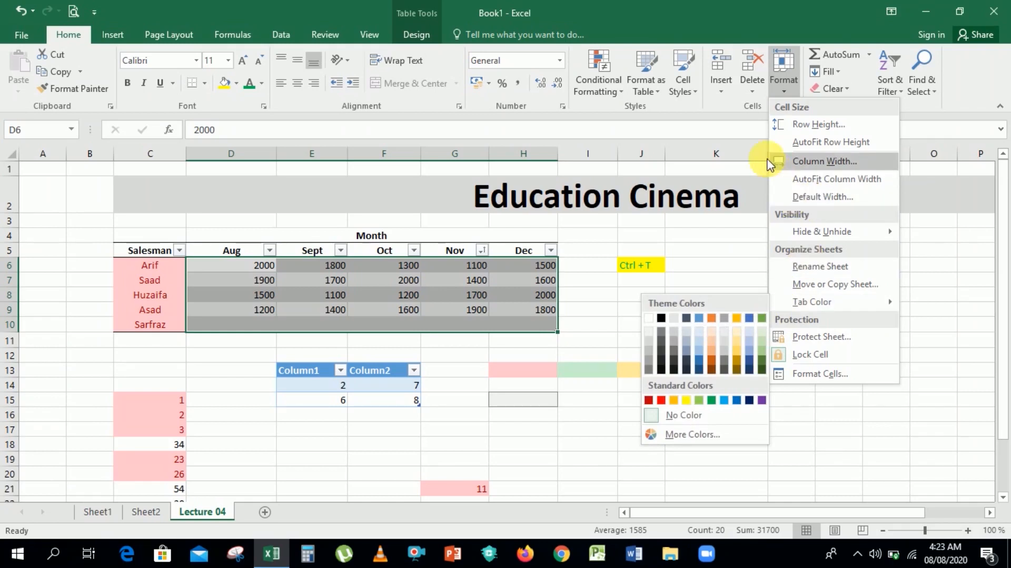
pyautogui.click(691, 91)
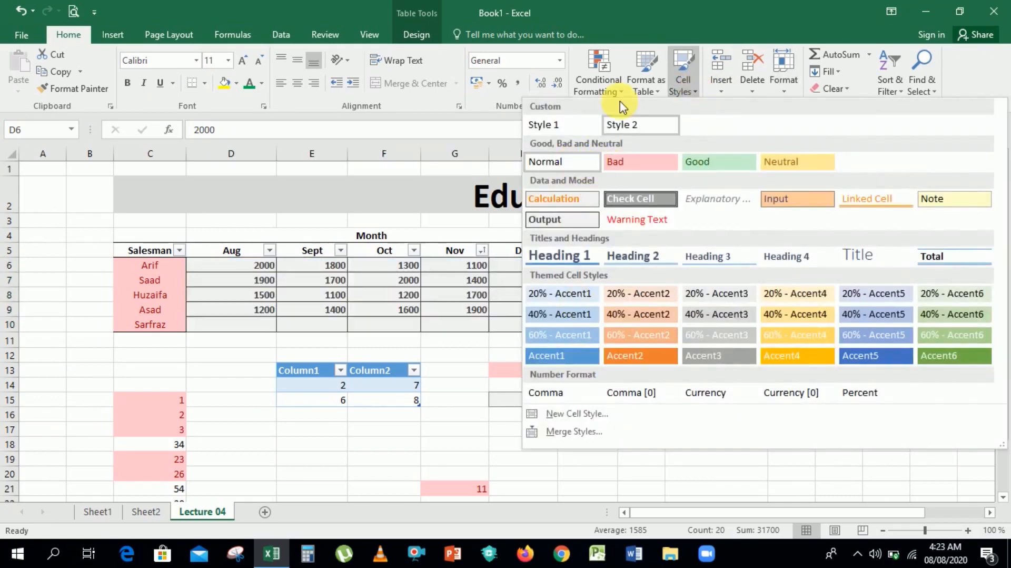
pyautogui.click(646, 84)
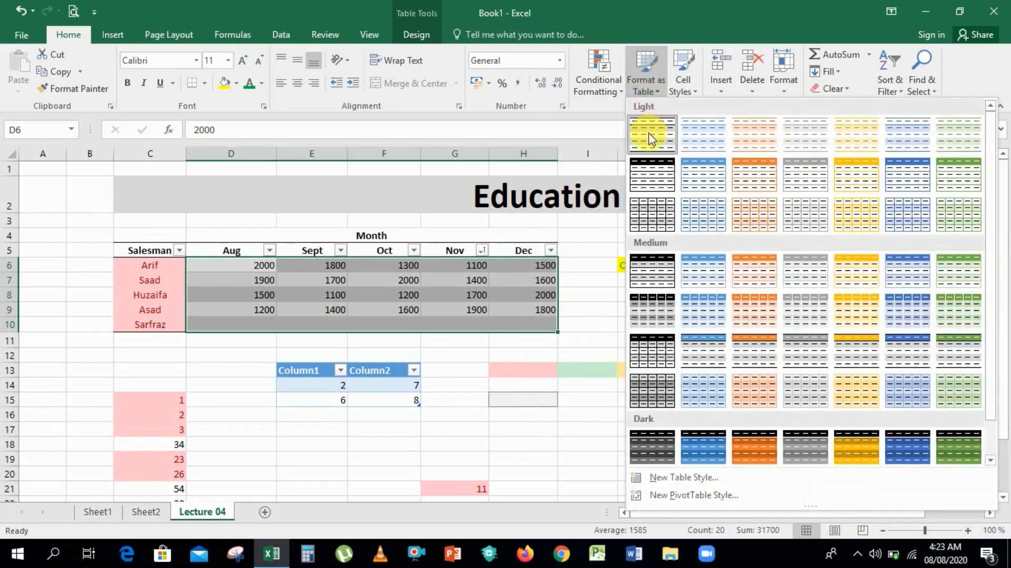
pyautogui.click(661, 185)
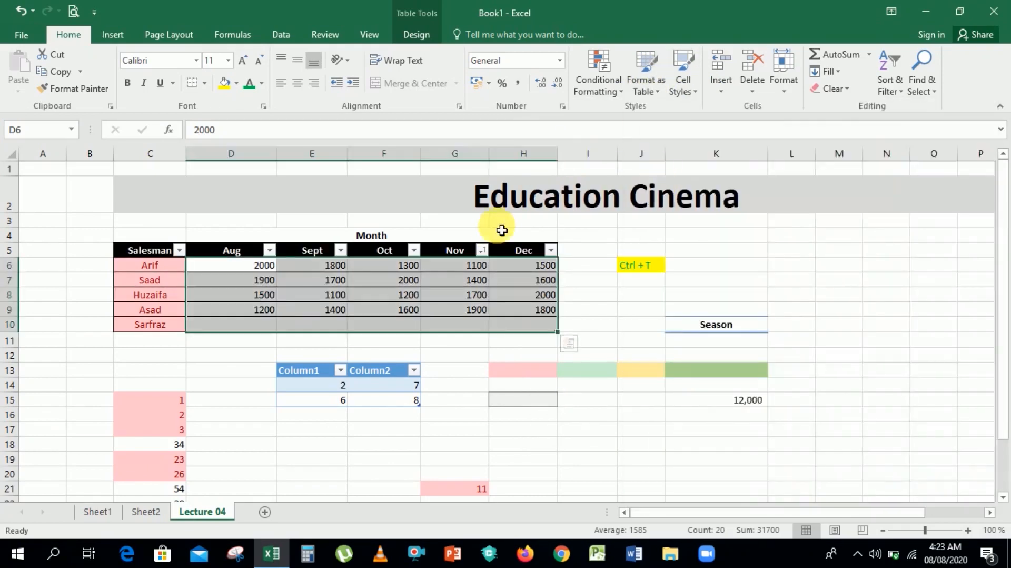
pyautogui.click(585, 264)
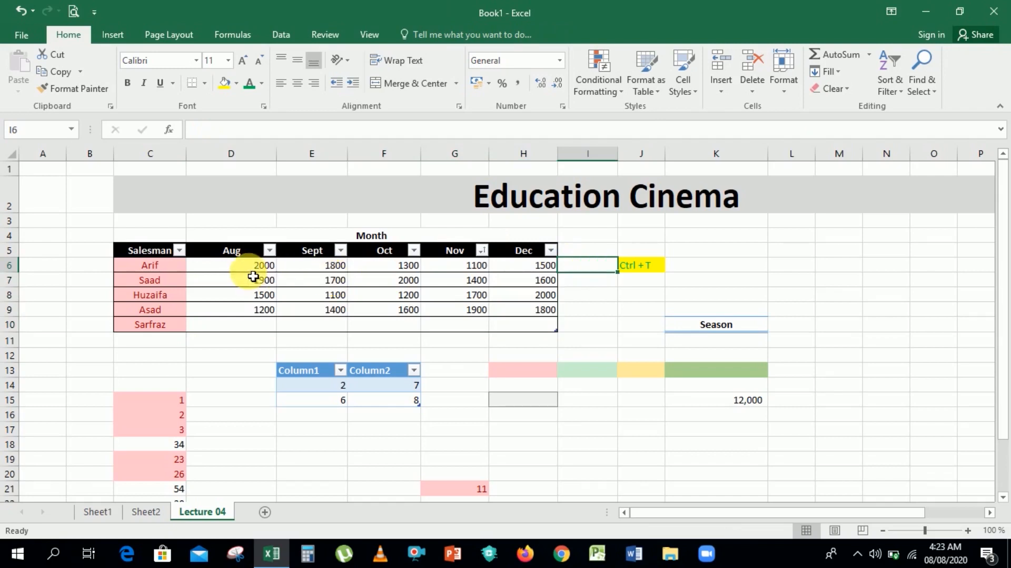
# Apply the Green - White - Red Color Scale conditional format to the monthly sales cells D6:H10
pyautogui.moveTo(235, 266); pyautogui.dragTo(520, 338)
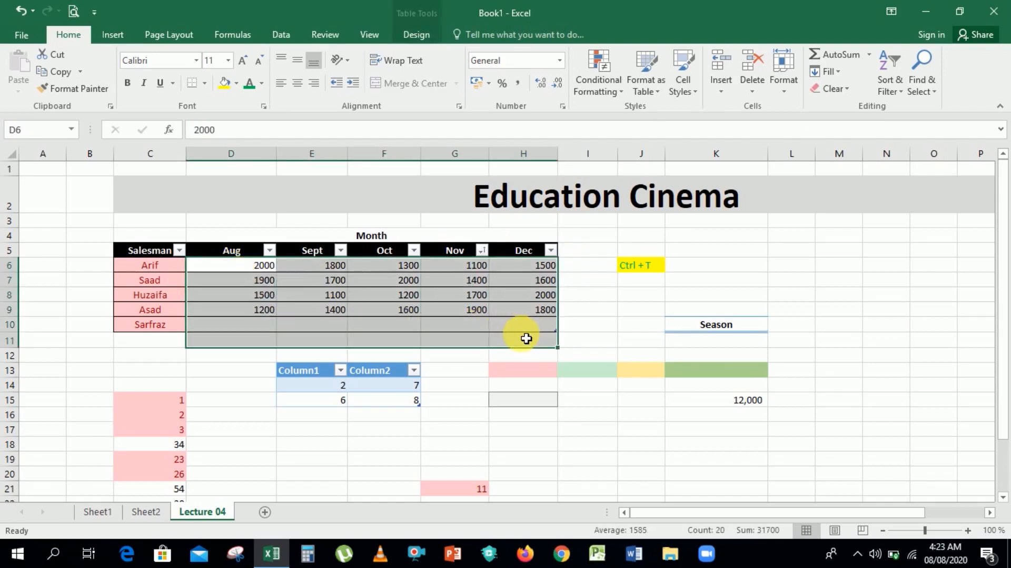
pyautogui.click(583, 312)
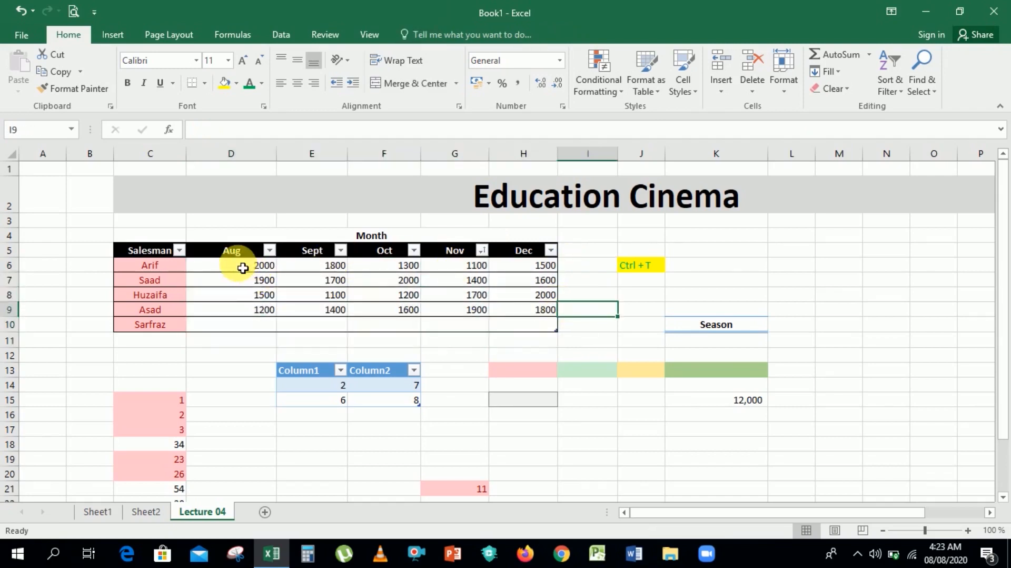
pyautogui.moveTo(241, 267); pyautogui.dragTo(514, 330)
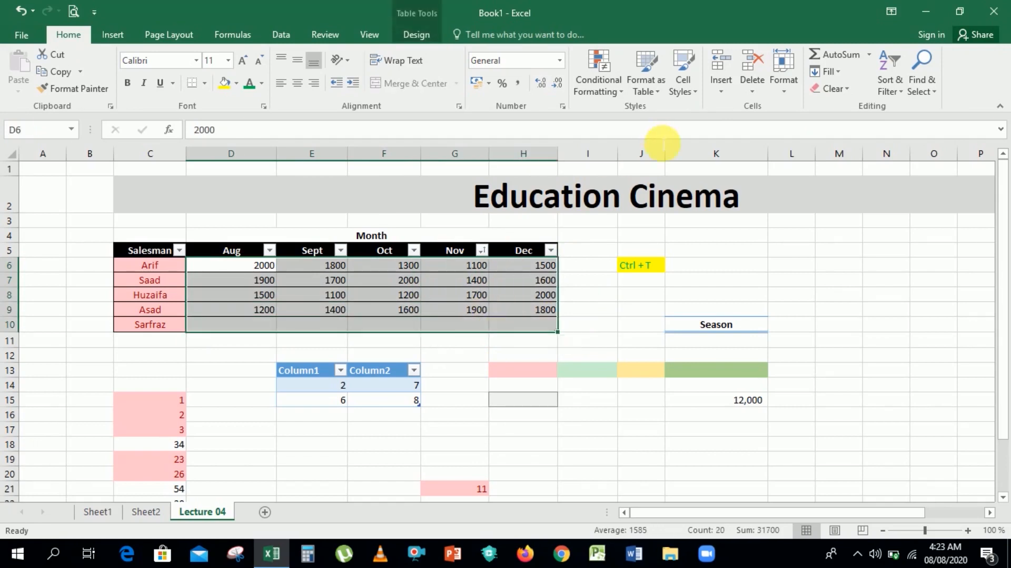
pyautogui.click(598, 85)
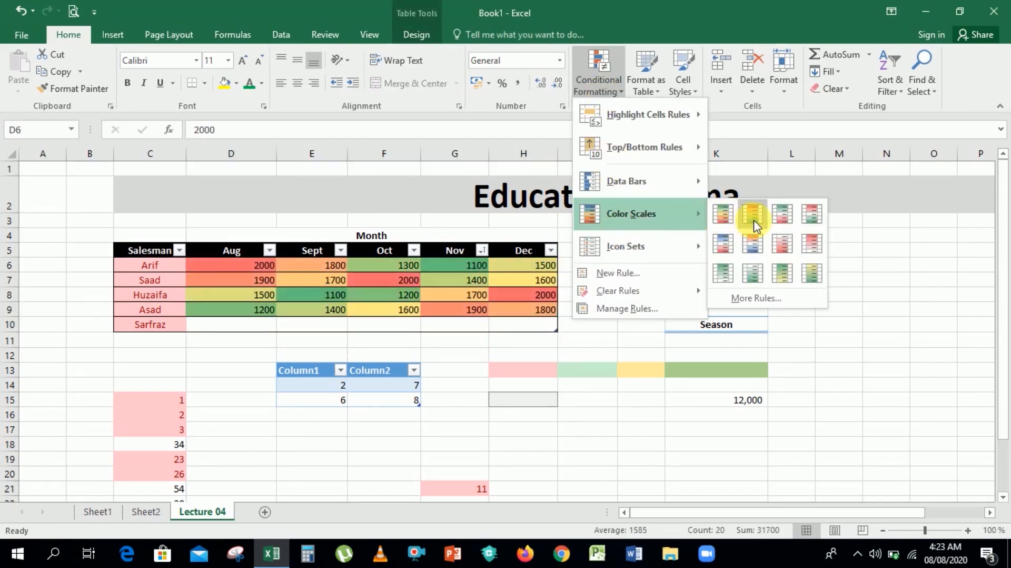
pyautogui.click(781, 226)
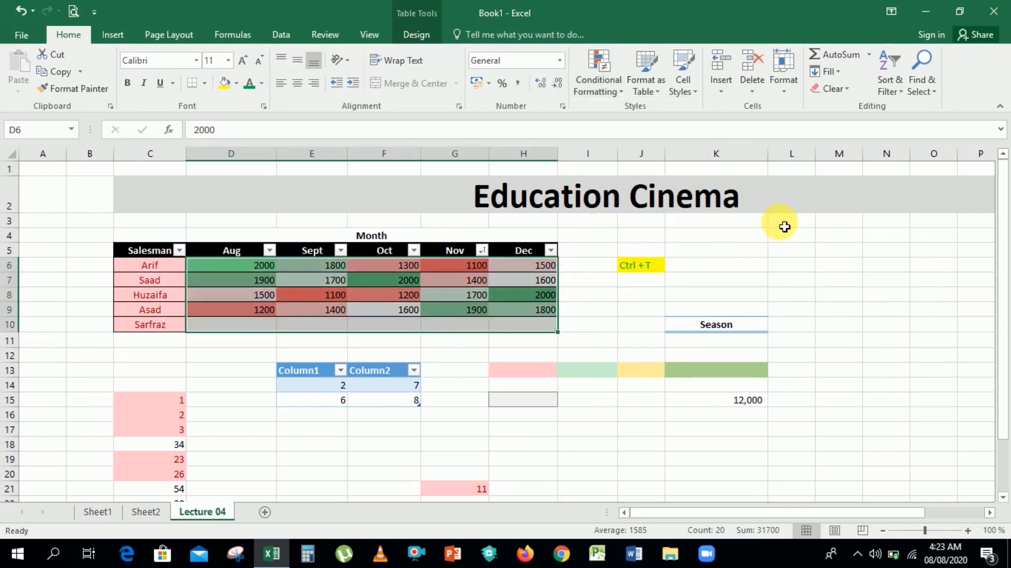
pyautogui.click(628, 459)
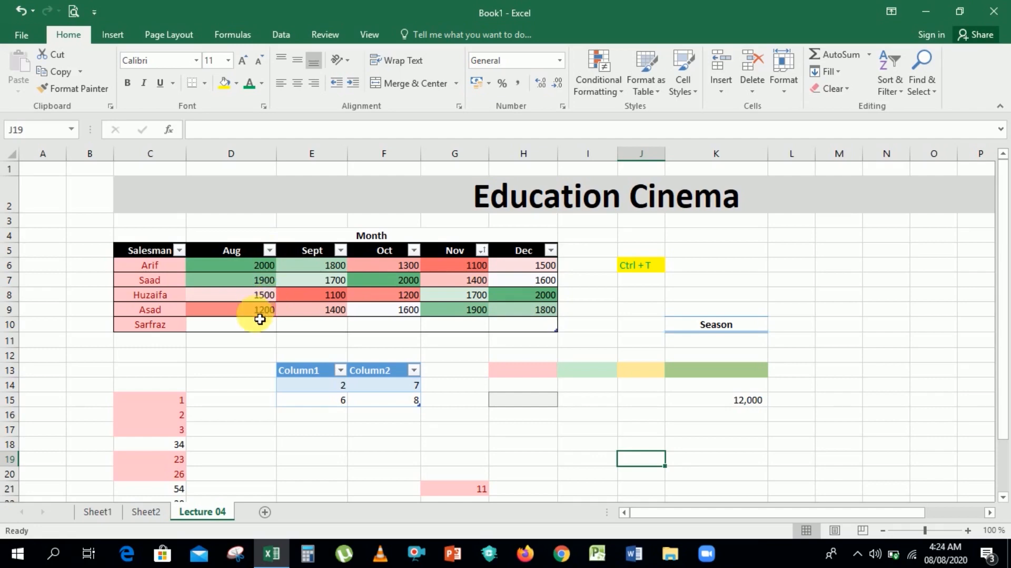
pyautogui.click(693, 96)
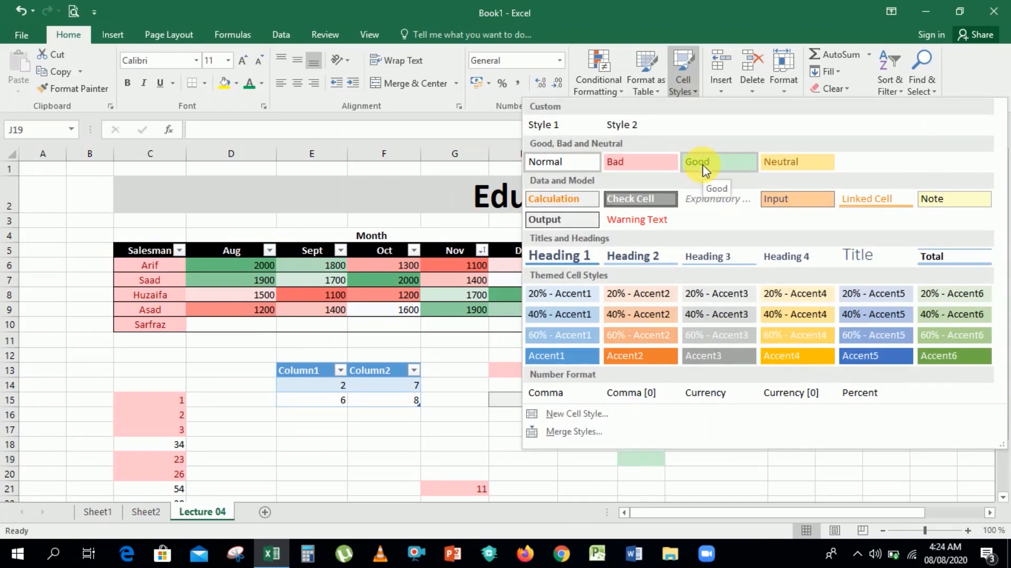
pyautogui.click(427, 214)
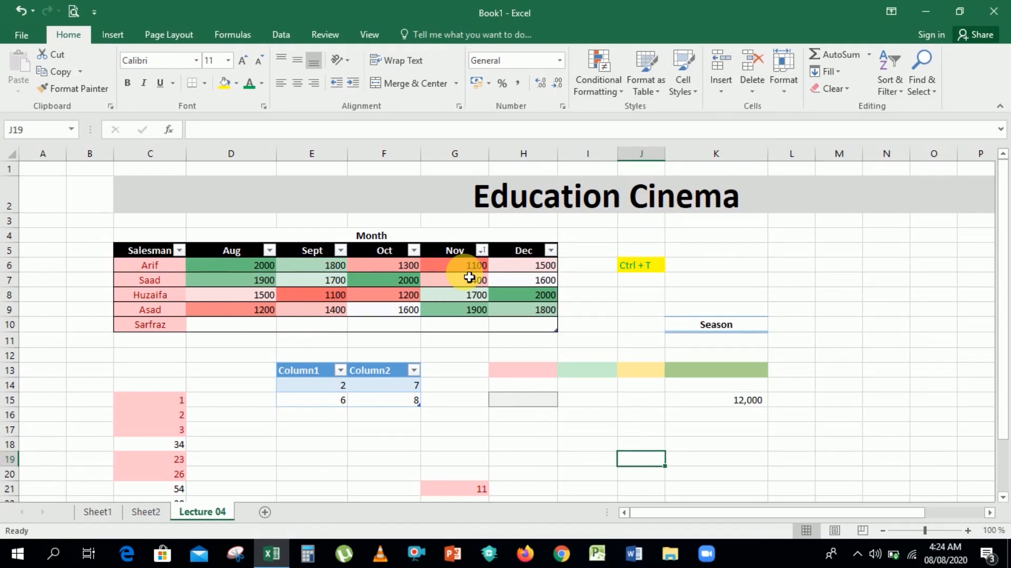
pyautogui.click(238, 269)
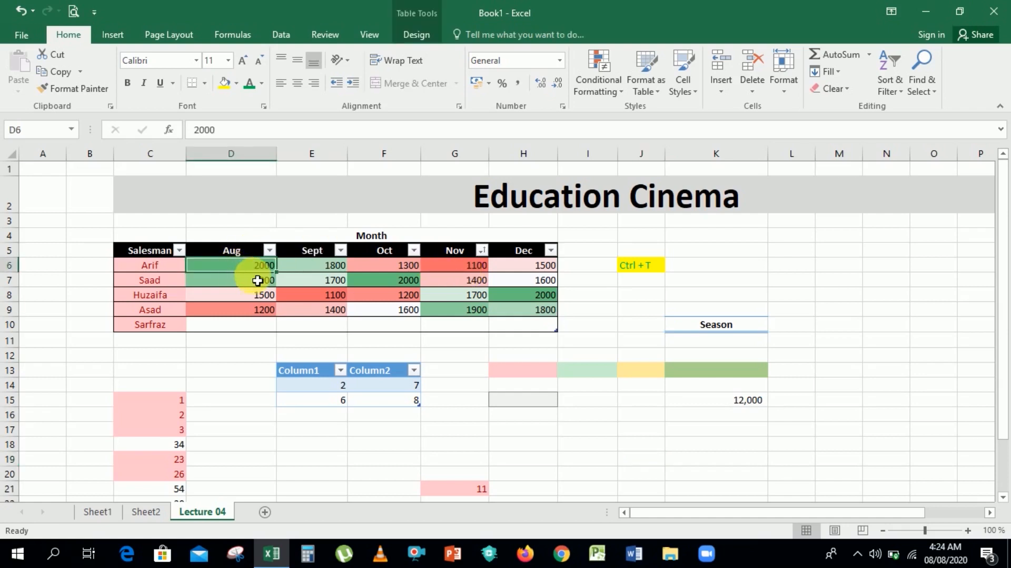
pyautogui.click(268, 280)
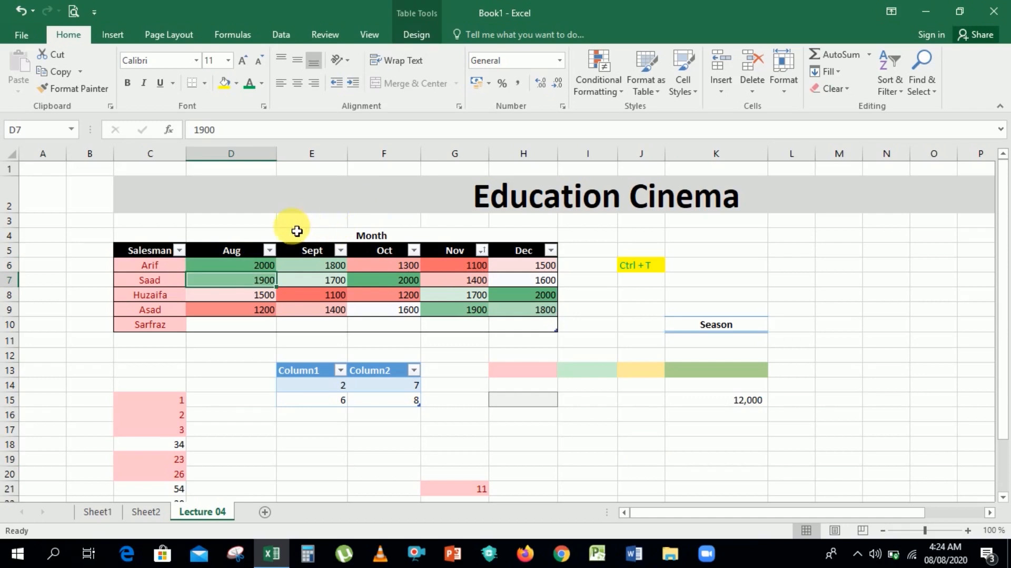
pyautogui.click(271, 226)
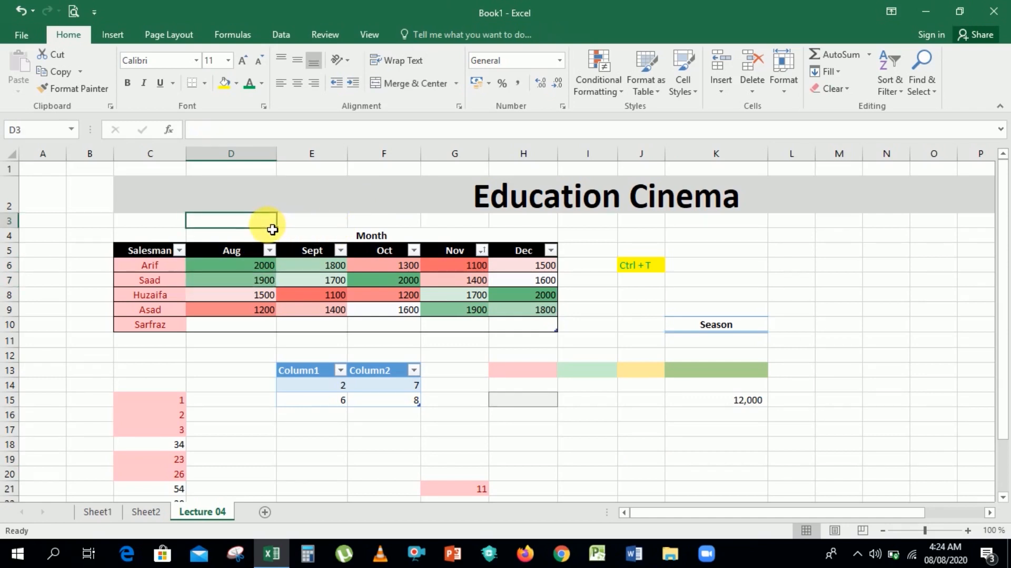
pyautogui.click(603, 266)
pyautogui.click(616, 75)
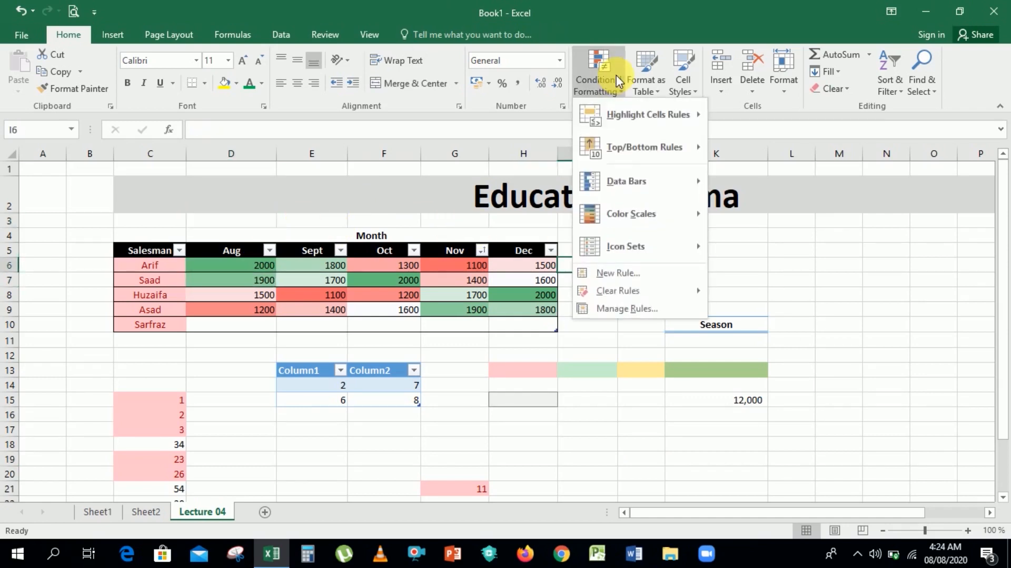
pyautogui.moveTo(637, 249)
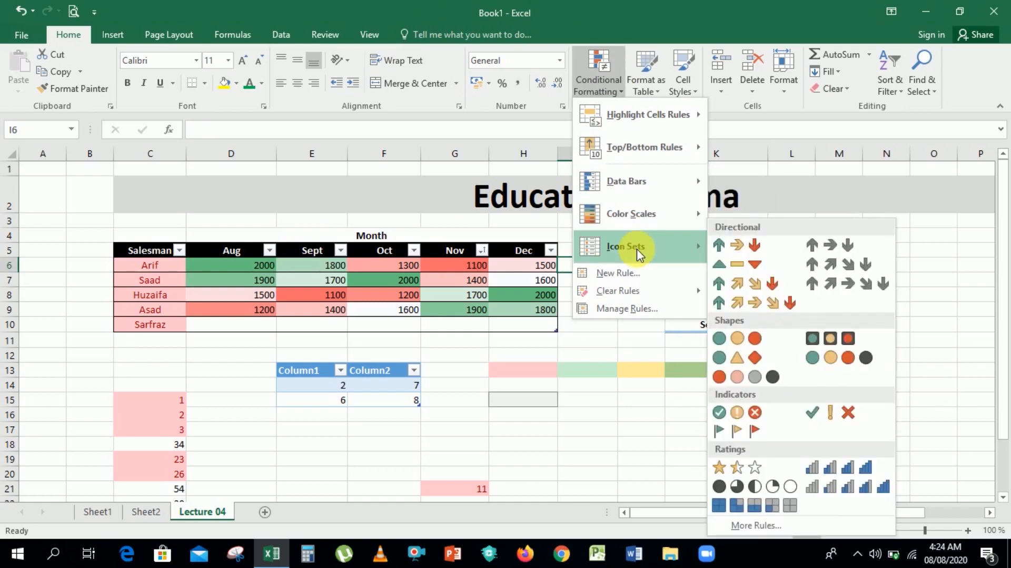
pyautogui.click(272, 268)
# Apply the coloured 3 Arrows directional icon set to the whole body of the Salesman table, C6:H10
pyautogui.click(275, 279)
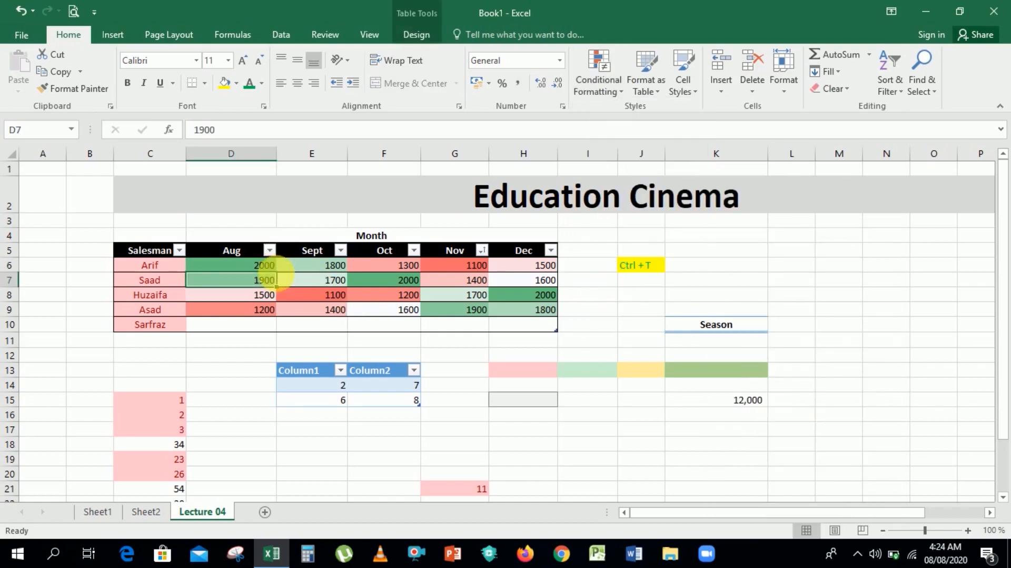
pyautogui.hotkey('ctrl', 'a')
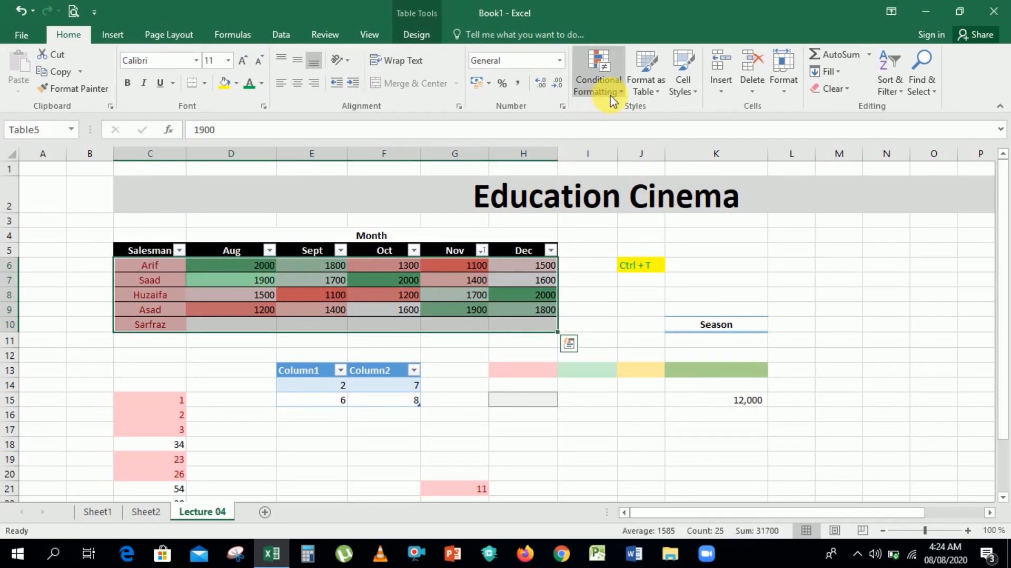
pyautogui.click(598, 79)
pyautogui.moveTo(662, 247)
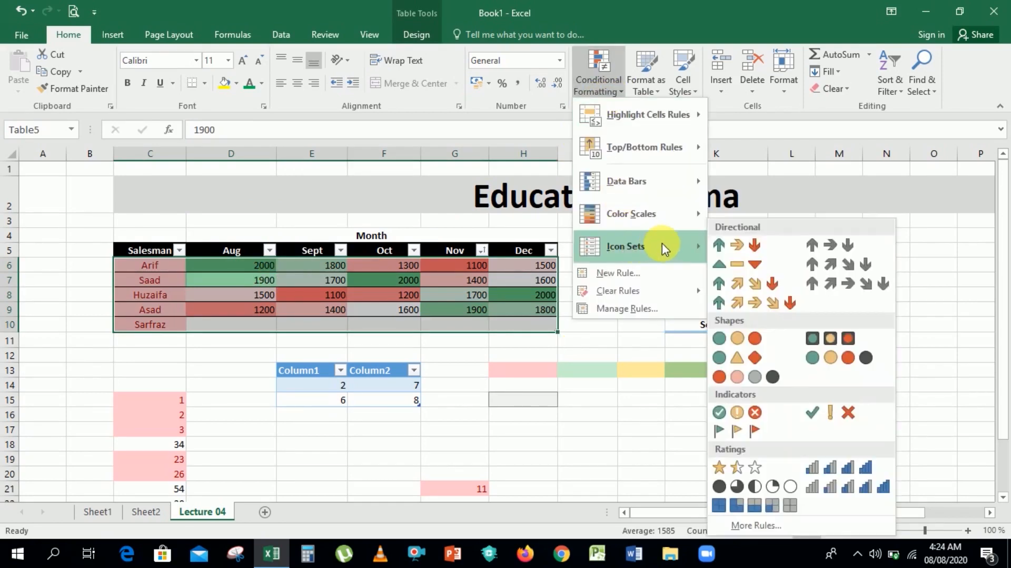
pyautogui.click(743, 257)
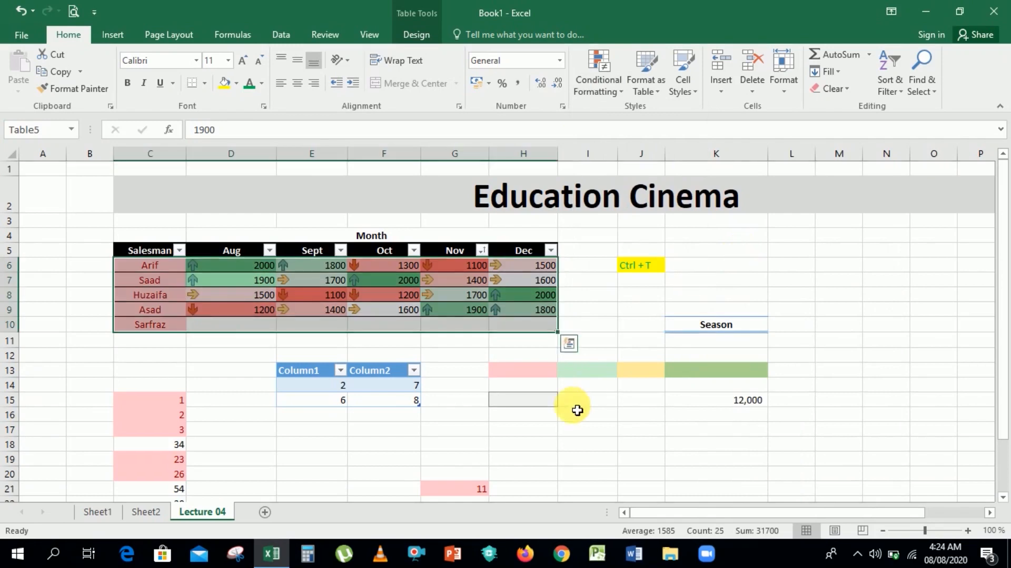
pyautogui.click(611, 435)
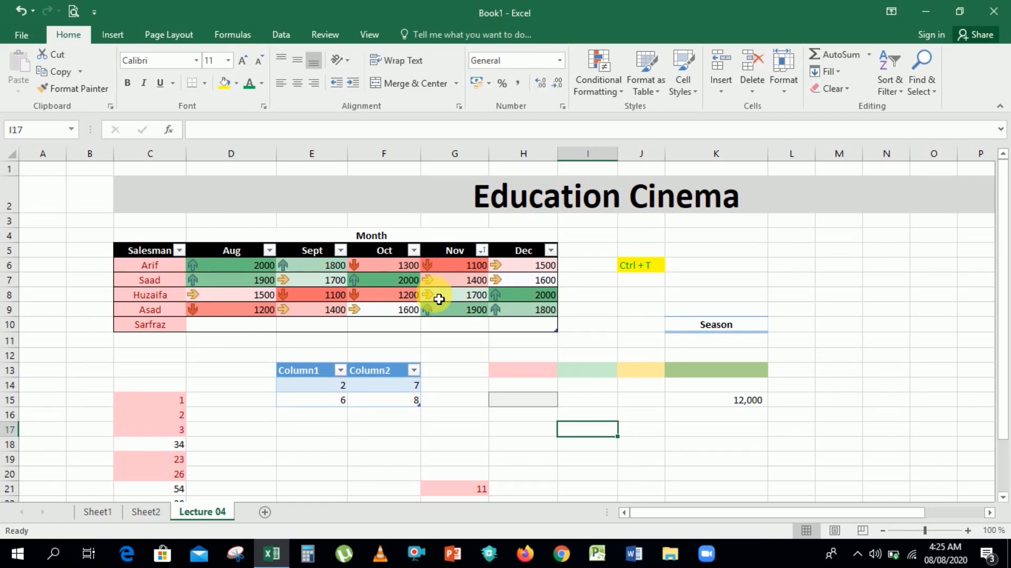
# Apply the 4 Ratings bar icon set to the November sales cell G6 only
pyautogui.click(461, 295)
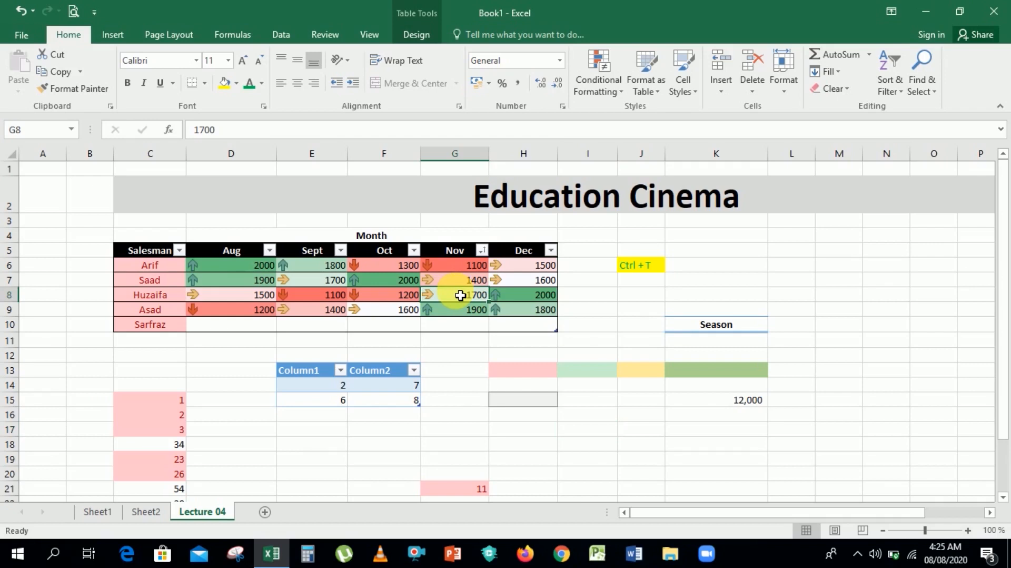
pyautogui.click(580, 300)
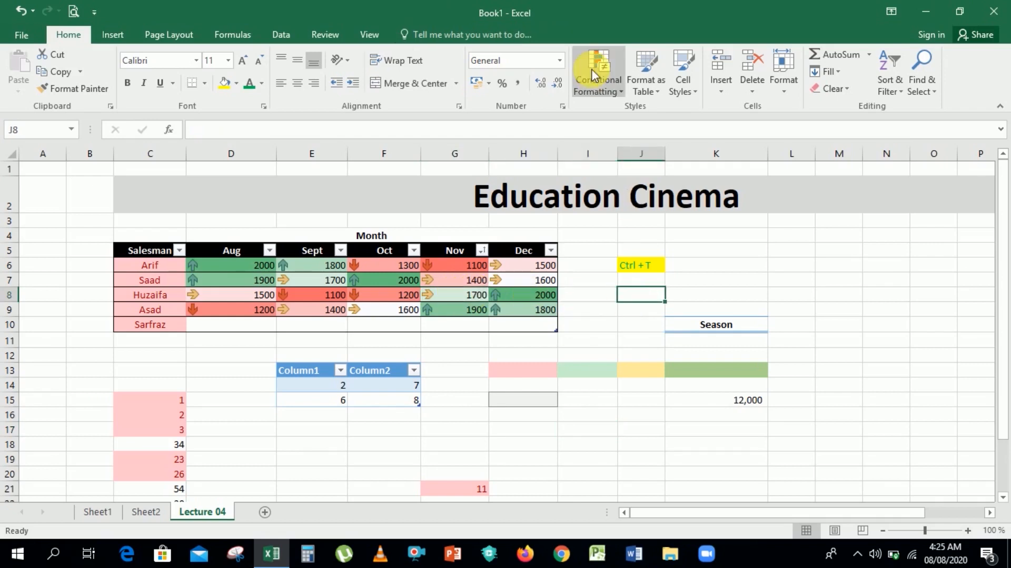
pyautogui.click(479, 266)
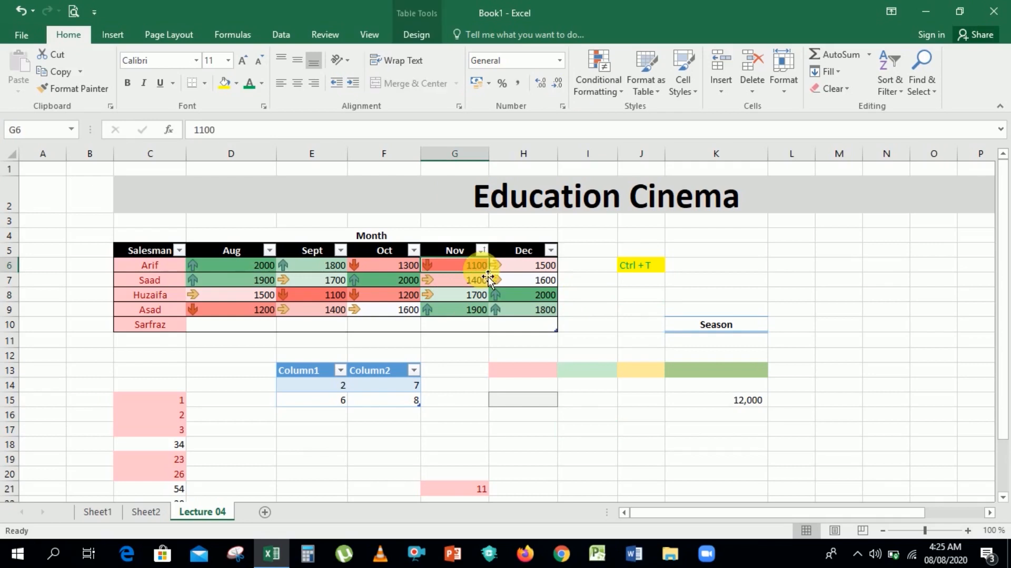
pyautogui.click(602, 100)
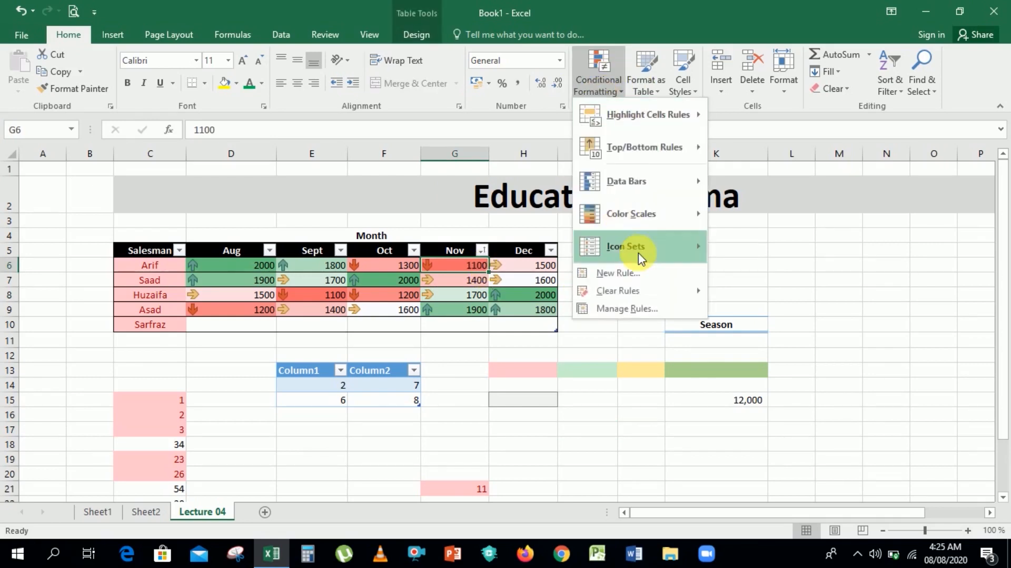
pyautogui.moveTo(673, 245)
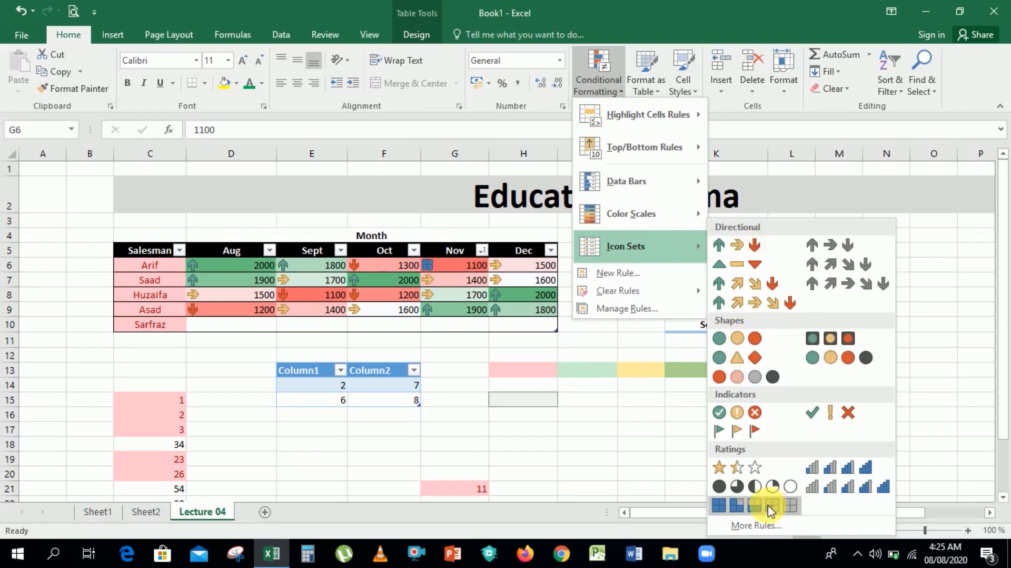
pyautogui.click(830, 474)
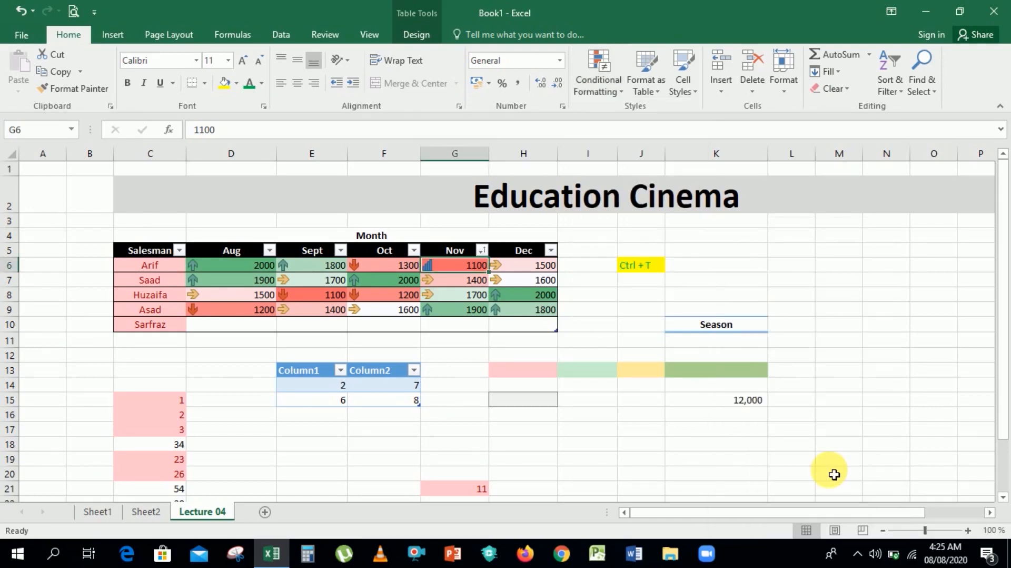
# Apply the 4 Ratings bar icon set to the whole body of the Salesman table, C6:H10
pyautogui.click(347, 293)
pyautogui.hotkey('ctrl', 'a')
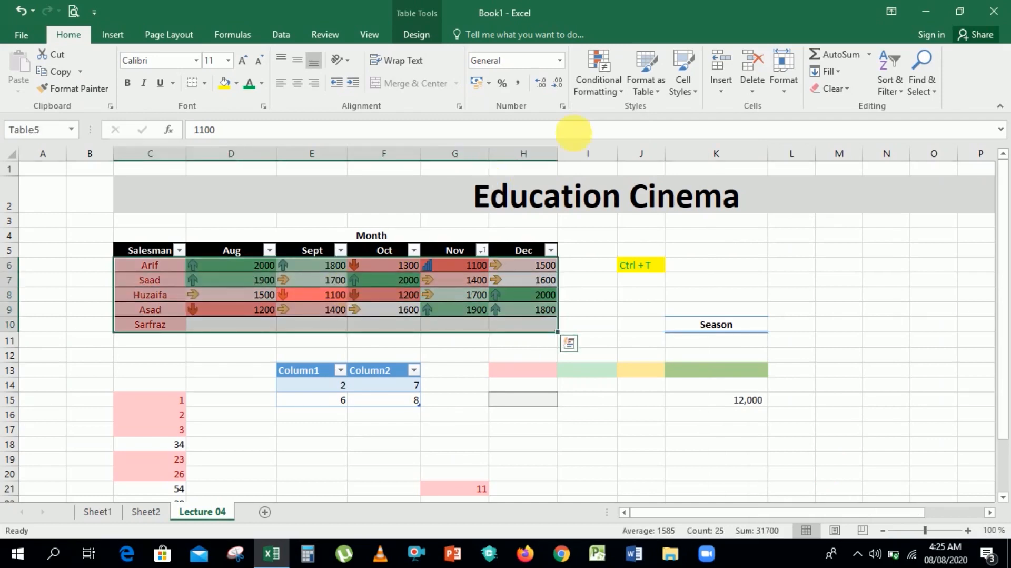
pyautogui.click(611, 76)
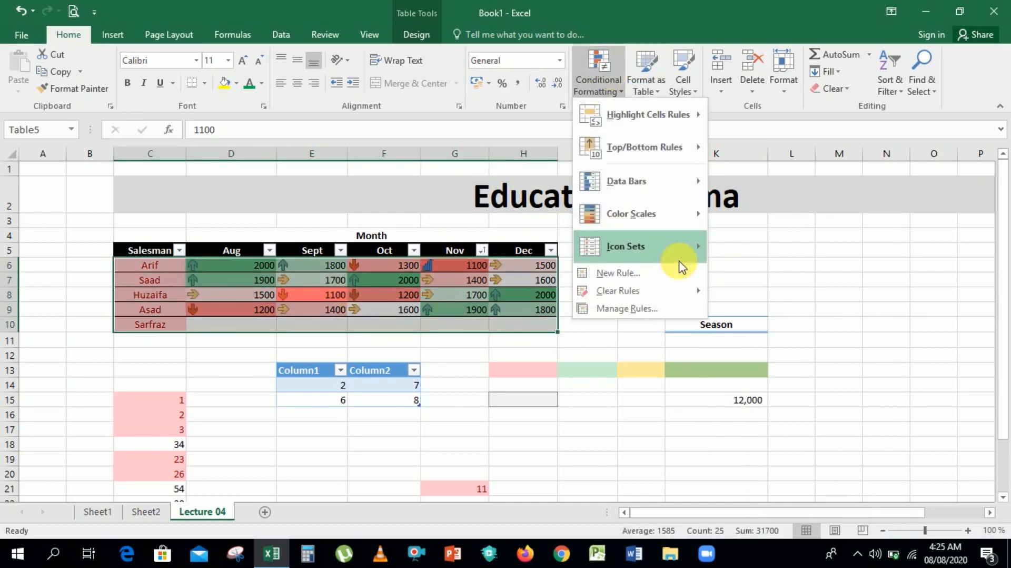
pyautogui.moveTo(685, 289)
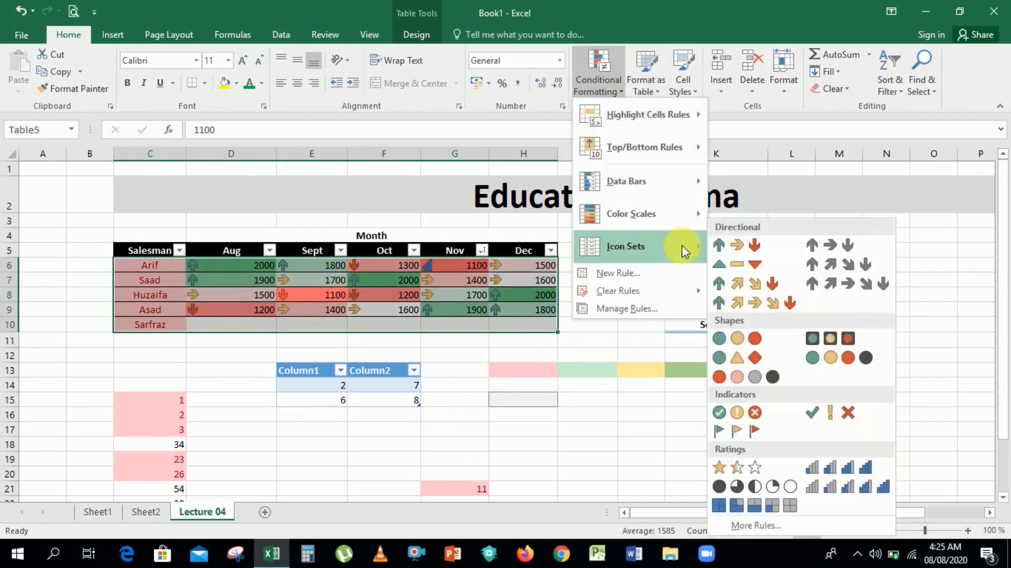
pyautogui.click(843, 473)
pyautogui.click(722, 467)
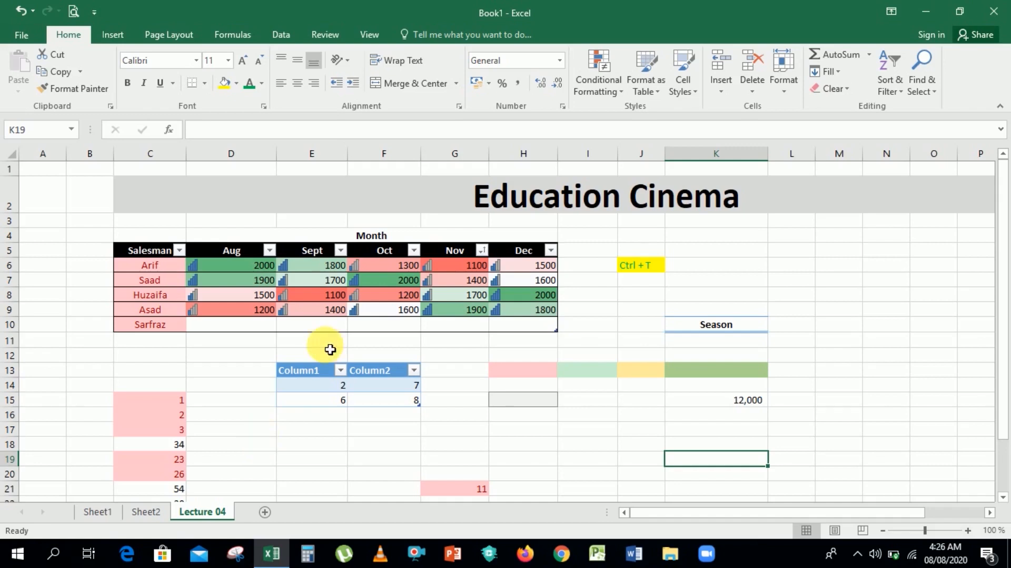
# Apply the 3 Stars ratings icon set to the whole body of the Salesman table, C6:H10
pyautogui.click(609, 94)
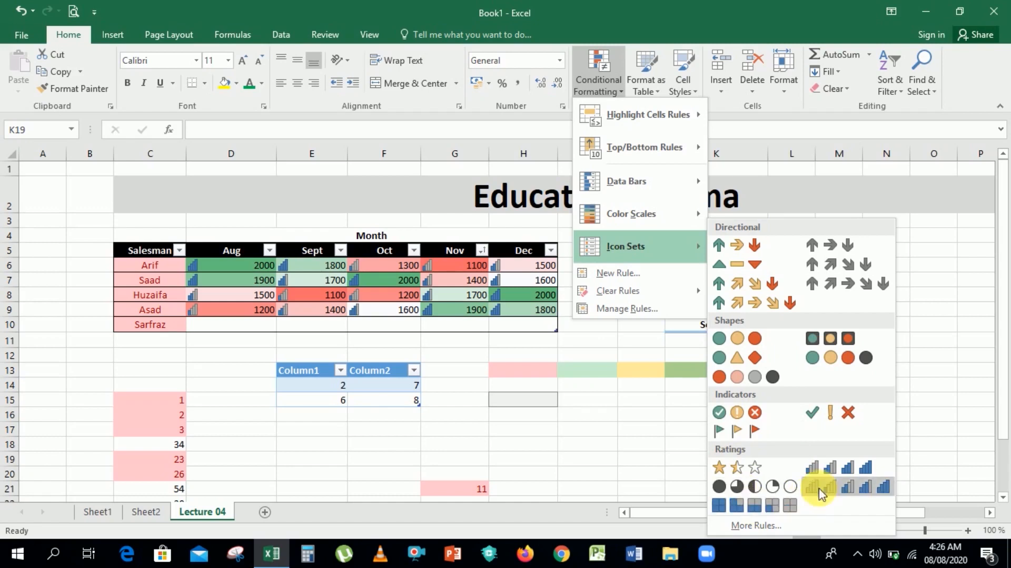
pyautogui.click(779, 470)
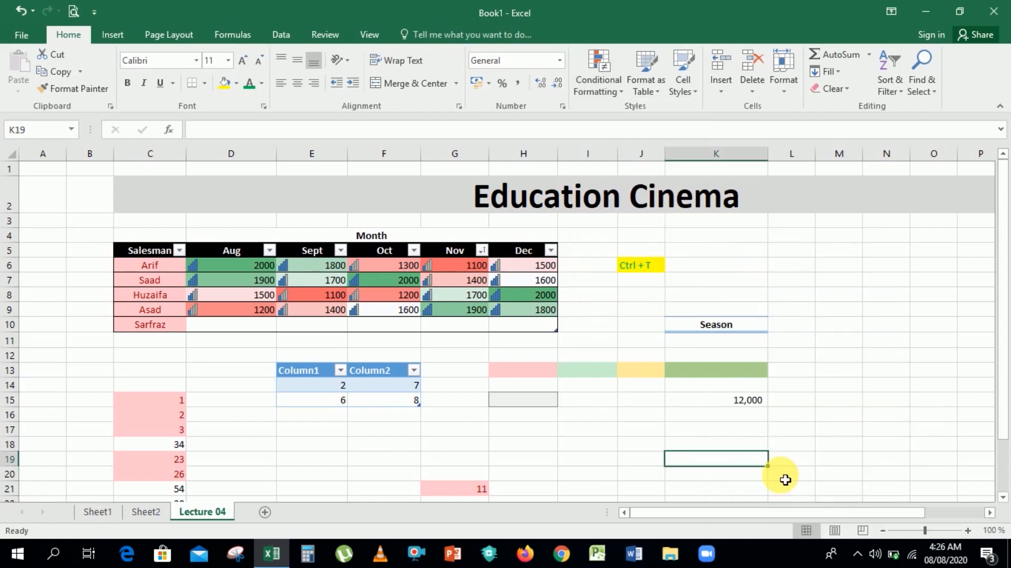
pyautogui.click(444, 295)
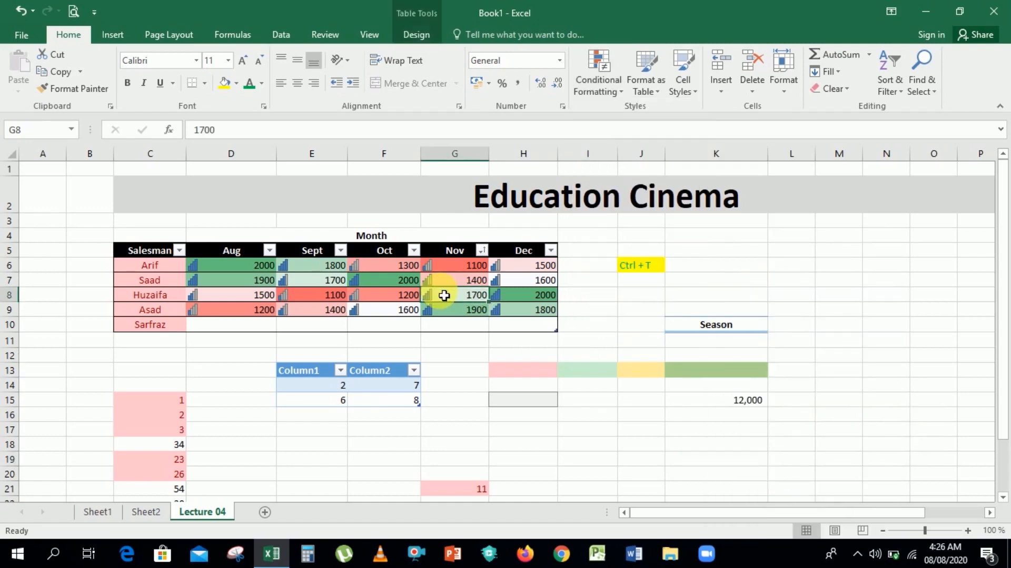
pyautogui.hotkey('ctrl', 'a')
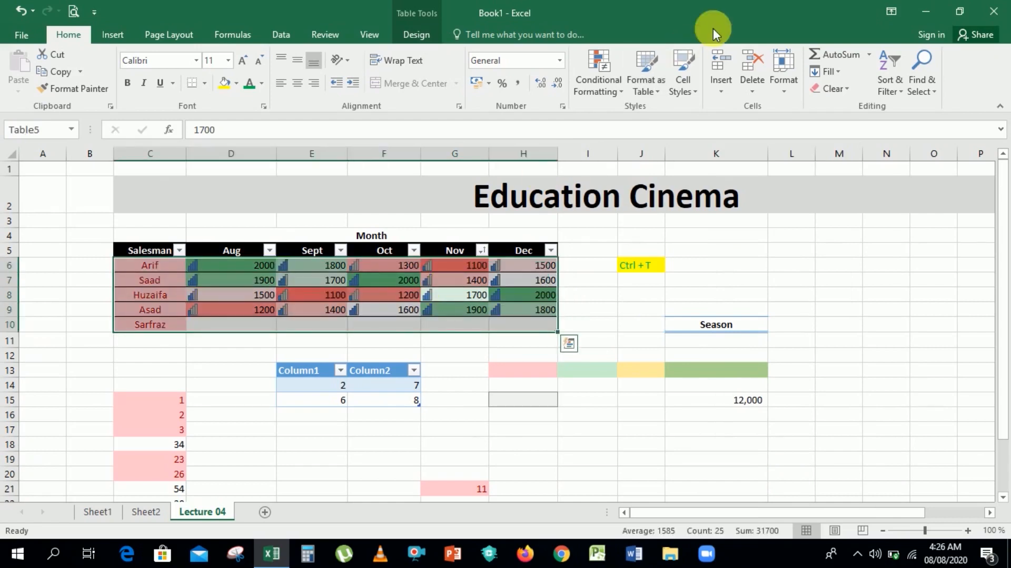
pyautogui.click(615, 98)
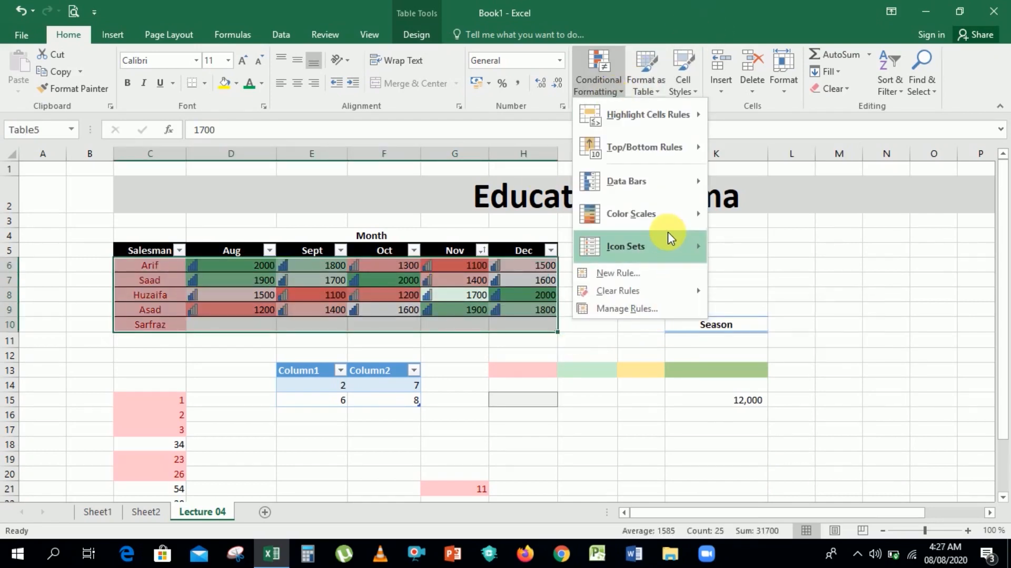
pyautogui.moveTo(669, 240)
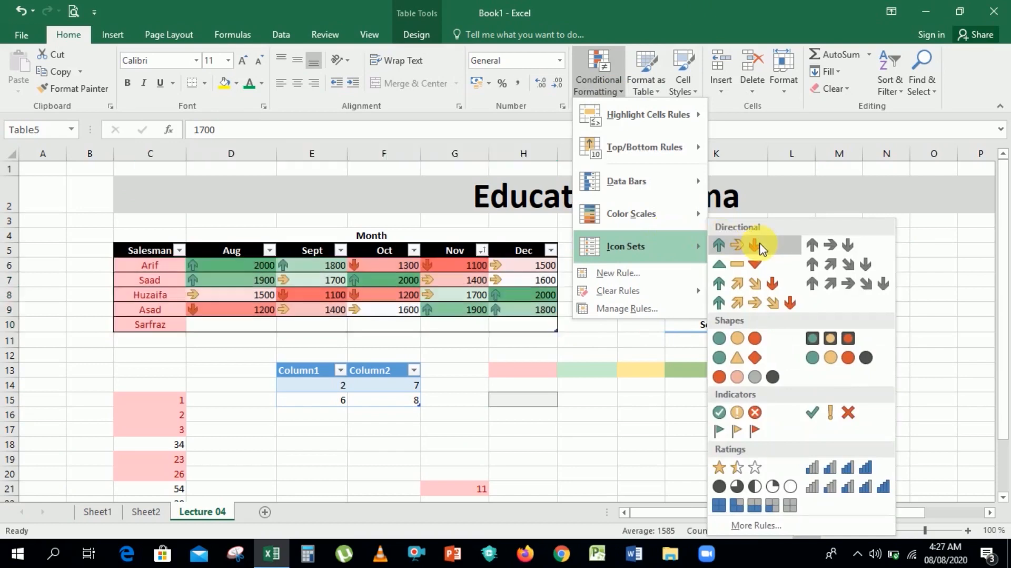
pyautogui.click(739, 468)
pyautogui.click(647, 444)
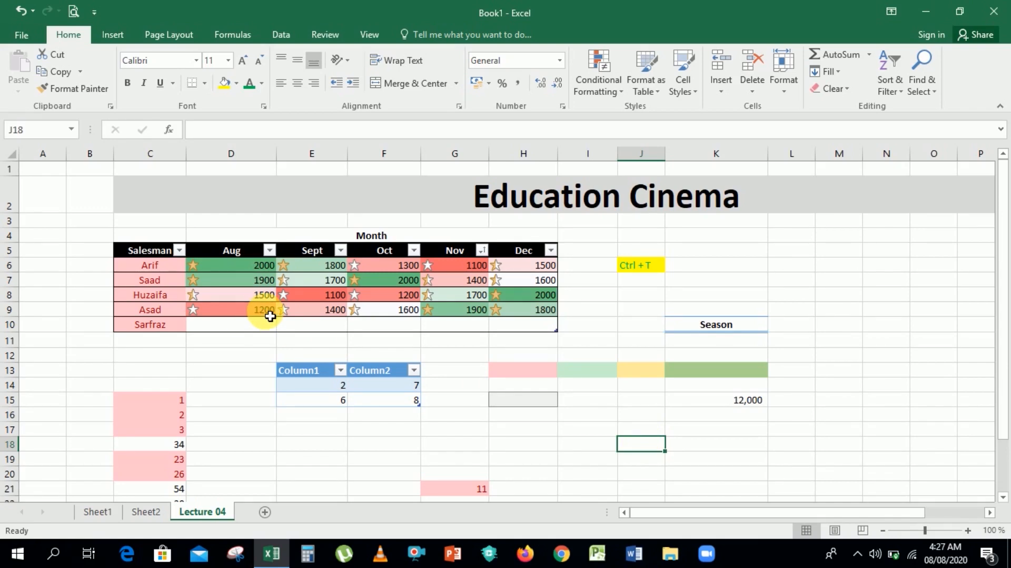
# View the Conditional Formatting Rules Manager for the current selection, close it, and select an empty cell beside the tables
pyautogui.click(599, 74)
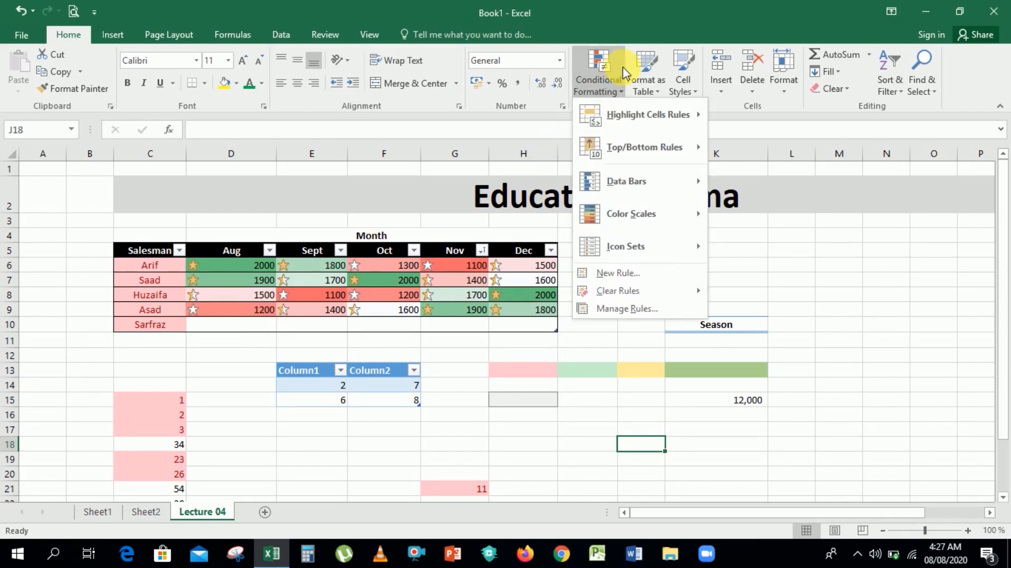
pyautogui.moveTo(610, 244)
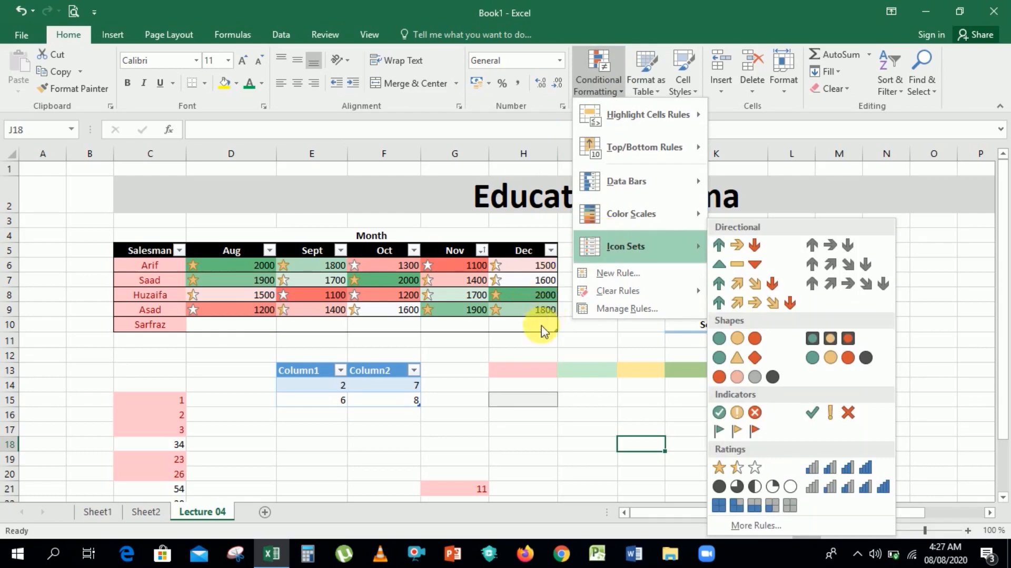
pyautogui.click(623, 310)
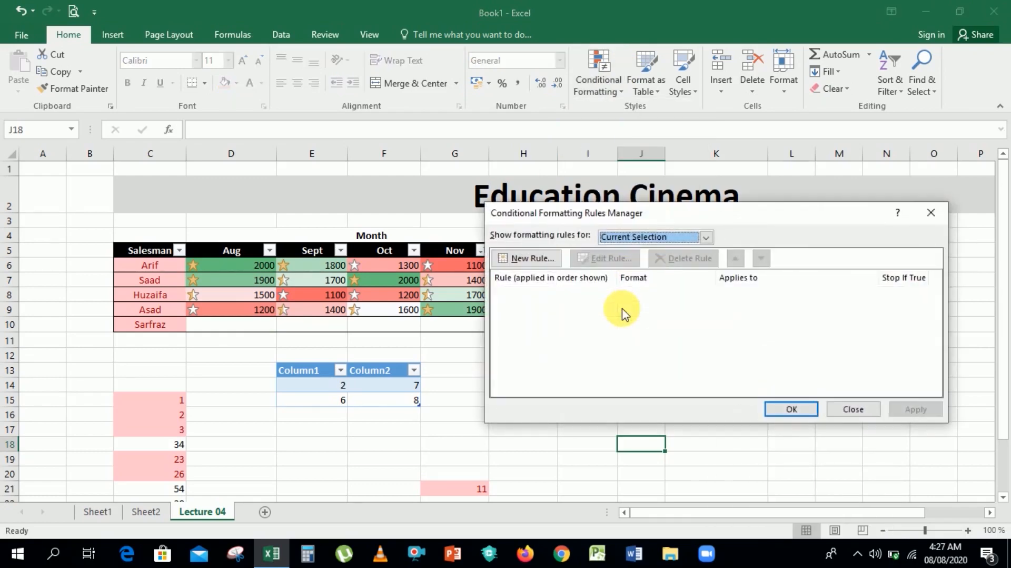
pyautogui.click(930, 213)
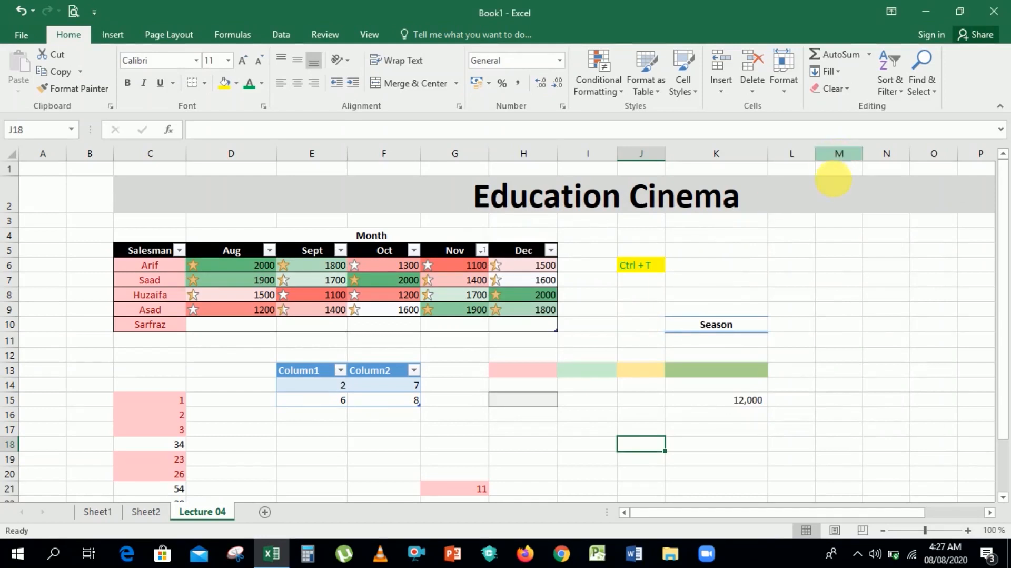
pyautogui.click(828, 234)
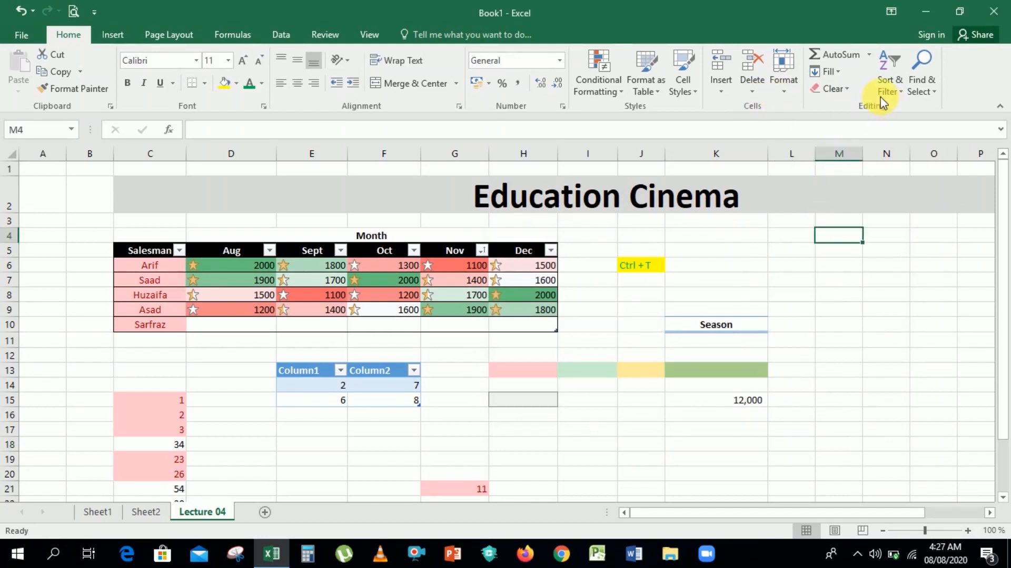